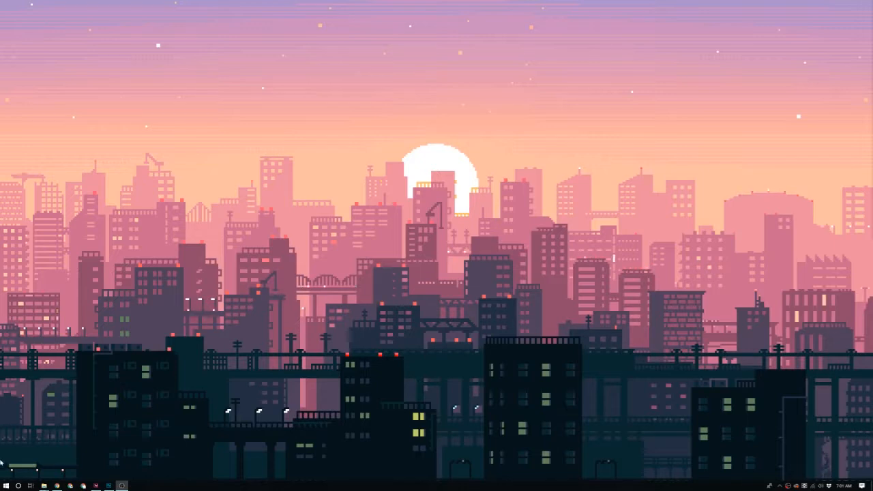
# - Launch Adobe XD, create a new document with an iPhone 6/7/8 artboard, and maximize its window
pyautogui.click(7, 485)
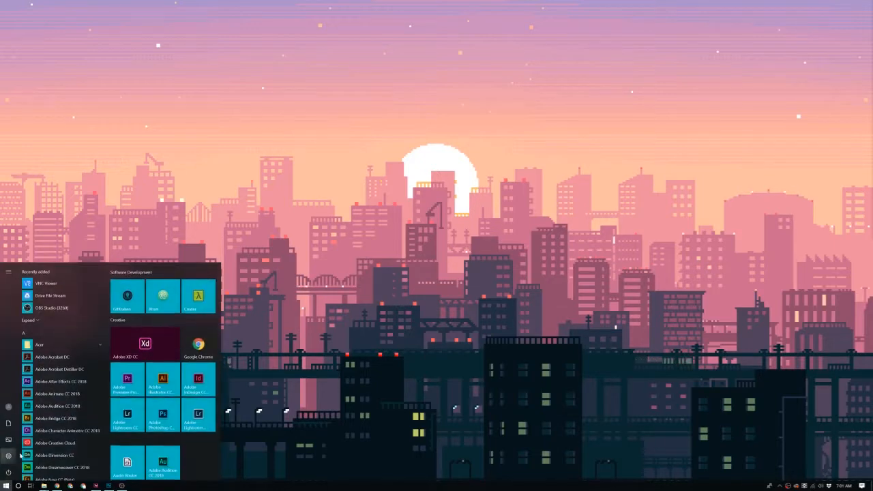
pyautogui.click(152, 355)
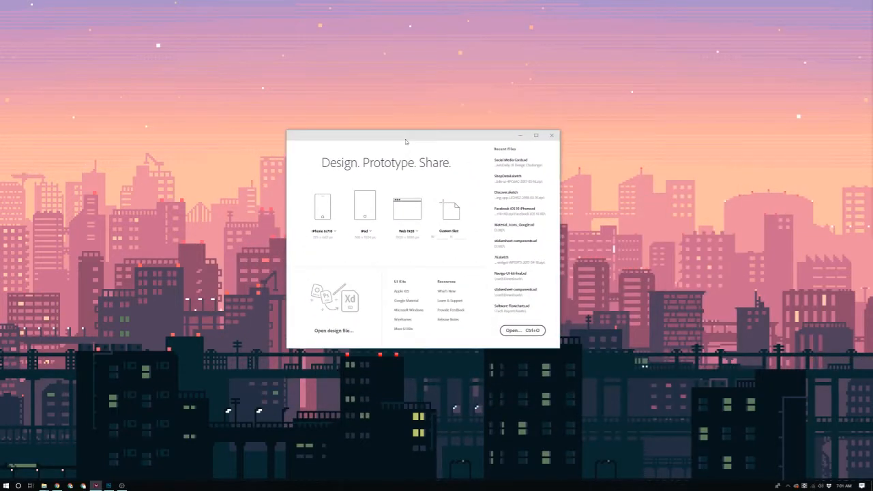
pyautogui.click(333, 233)
pyautogui.click(331, 232)
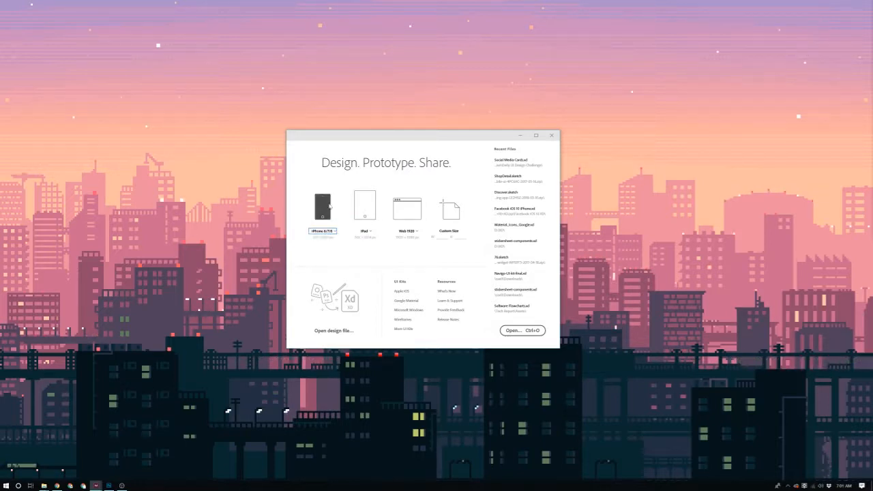
pyautogui.click(323, 206)
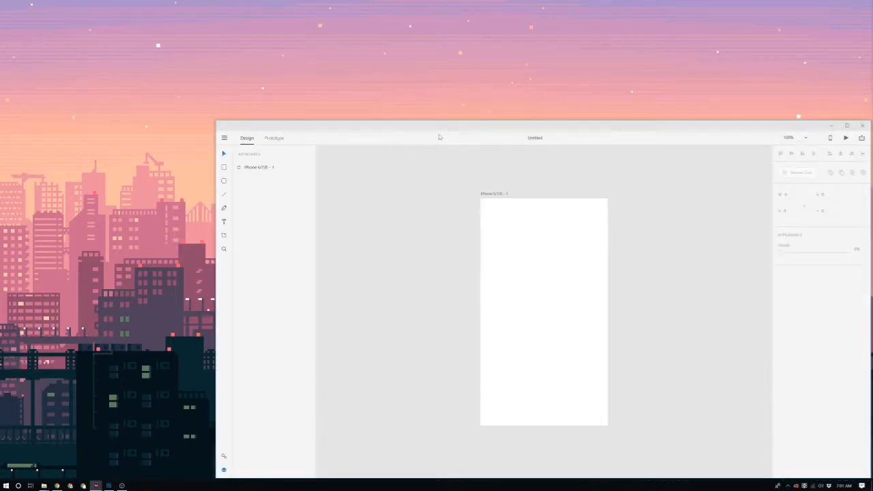
pyautogui.moveTo(439, 137); pyautogui.dragTo(279, 2)
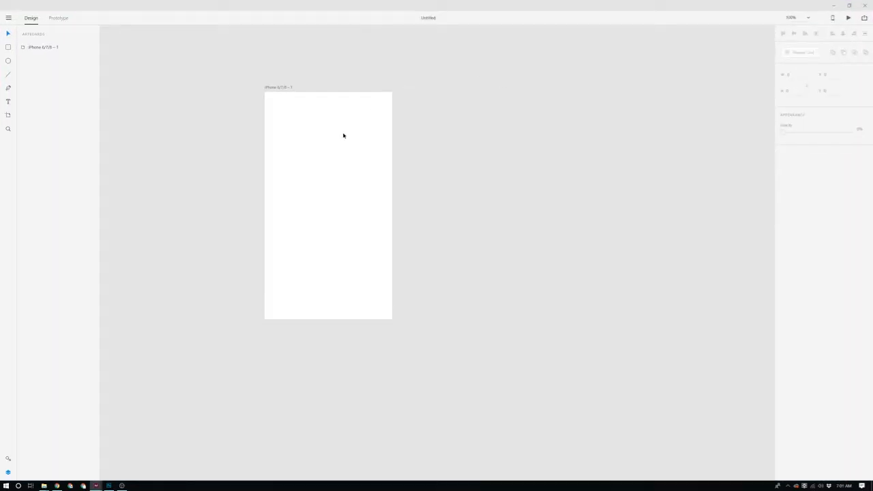
pyautogui.scroll(1, 344, 135)
pyautogui.press('super')
pyautogui.press('super')
pyautogui.scroll(5, 434, 190)
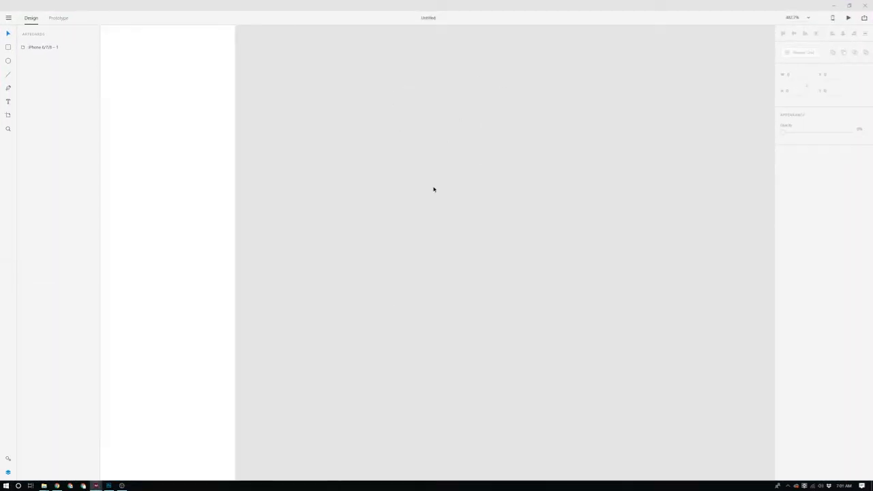
pyautogui.hotkey('ctrl', '1')
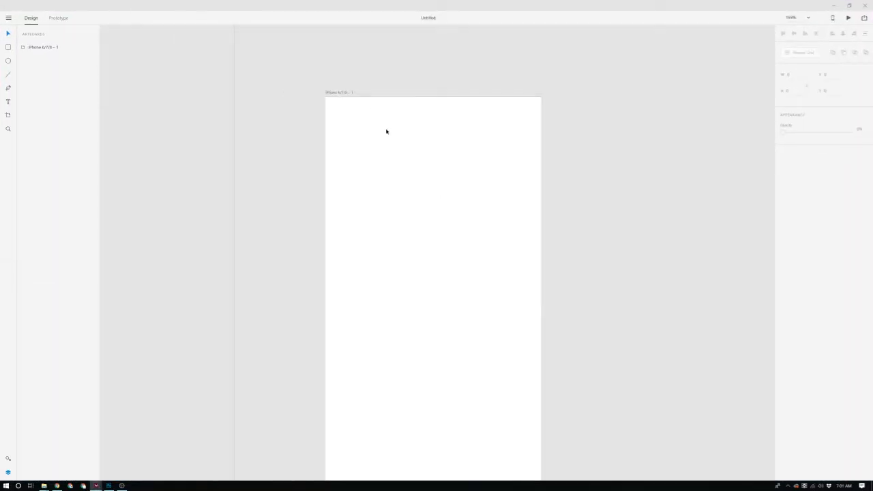
pyautogui.scroll(-1, 493, 146)
pyautogui.scroll(-2, 471, 253)
pyautogui.scroll(4, 463, 239)
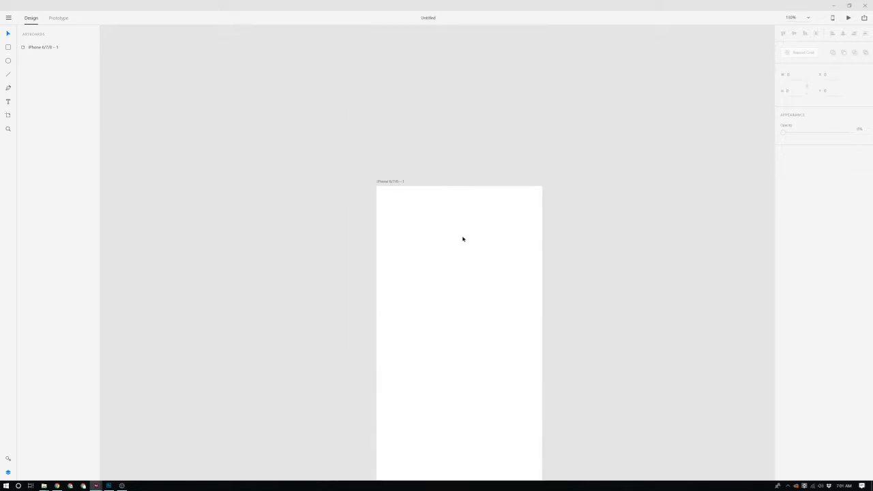
pyautogui.scroll(-3, 463, 248)
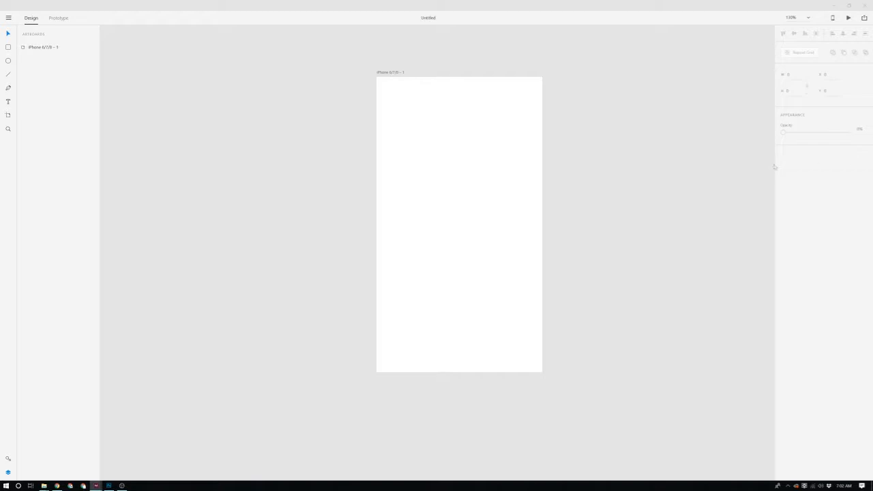
# - Paste the copied dark status bar at the artboard's upper edge and scale it to fit the artboard width
pyautogui.moveTo(503, 172); pyautogui.dragTo(512, 164)
pyautogui.click(629, 162)
pyautogui.hotkey('ctrl', 'v')
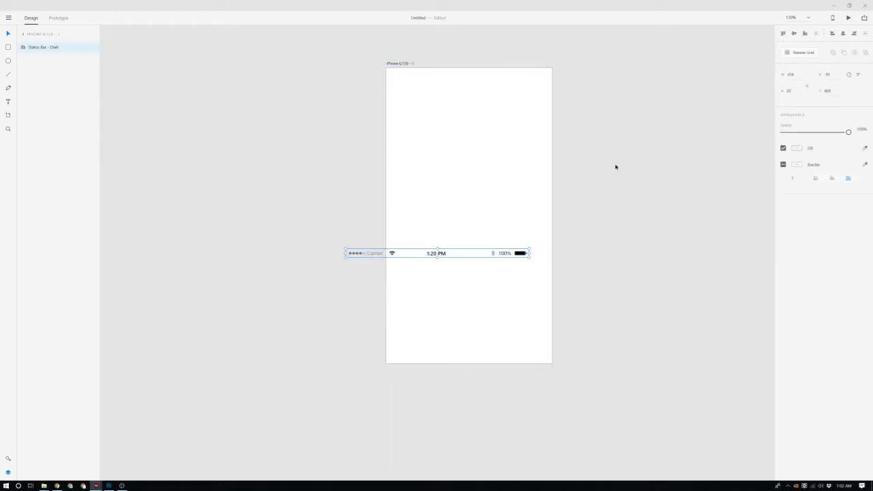
pyautogui.moveTo(503, 254); pyautogui.dragTo(544, 75)
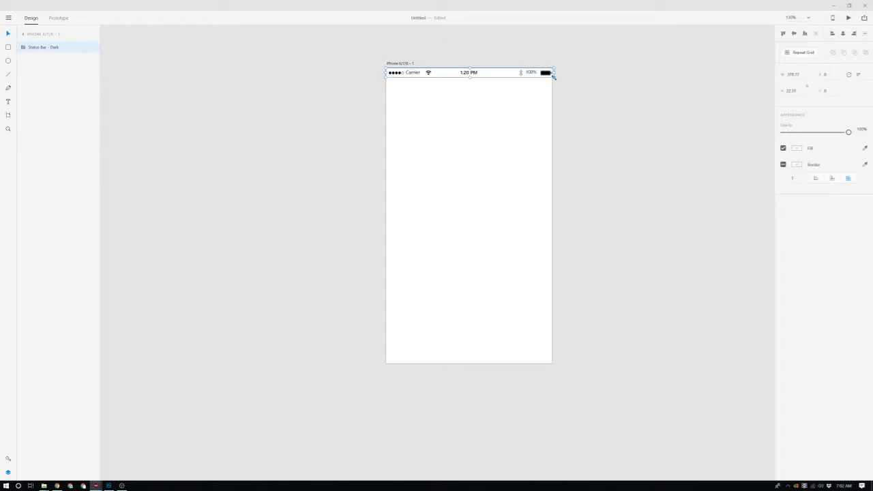
pyautogui.moveTo(570, 72); pyautogui.dragTo(555, 73)
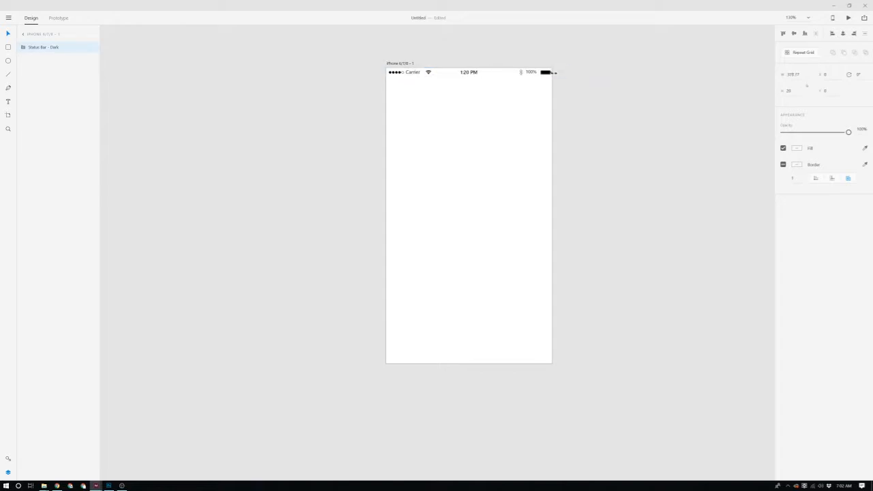
pyautogui.click(620, 134)
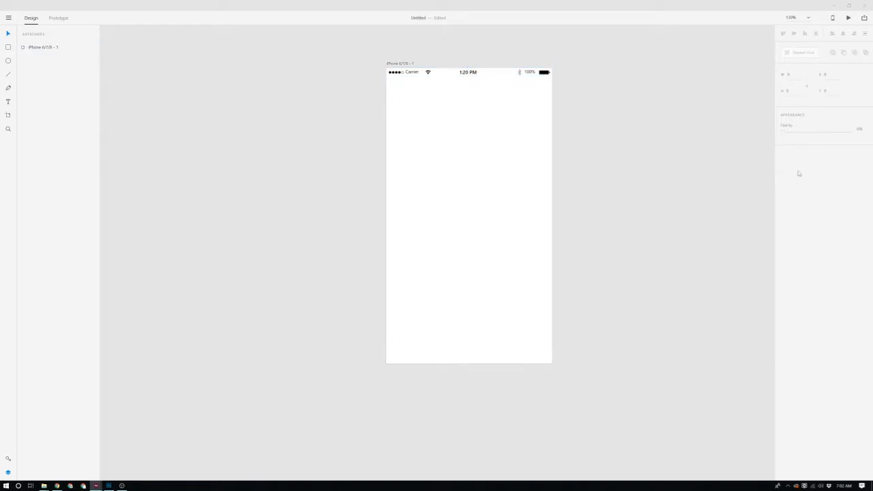
# - Paste the copied five-tab bar at the artboard's lower edge and narrow it to the artboard width
pyautogui.hotkey('ctrl', 'v')
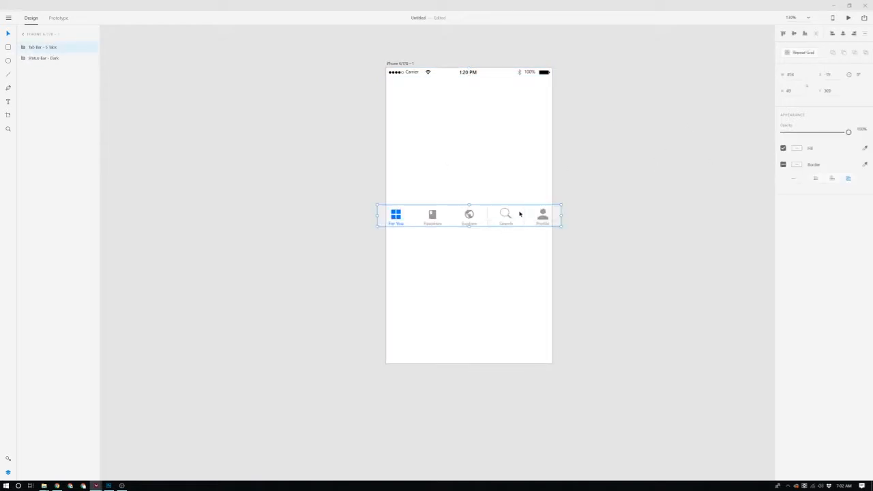
pyautogui.moveTo(519, 214); pyautogui.dragTo(515, 352)
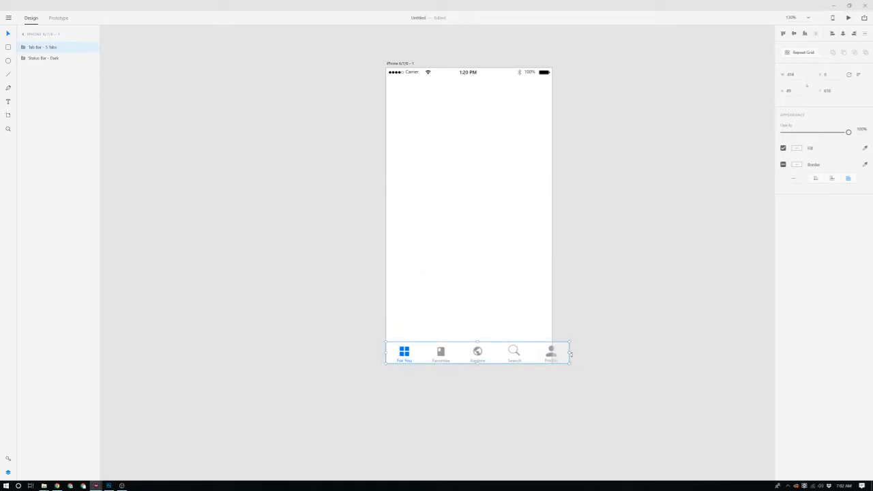
pyautogui.moveTo(569, 352); pyautogui.dragTo(552, 370)
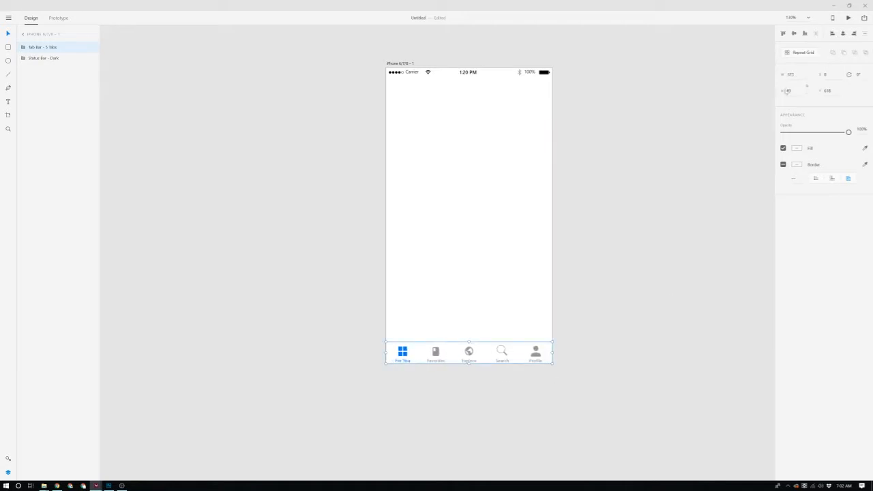
pyautogui.click(477, 269)
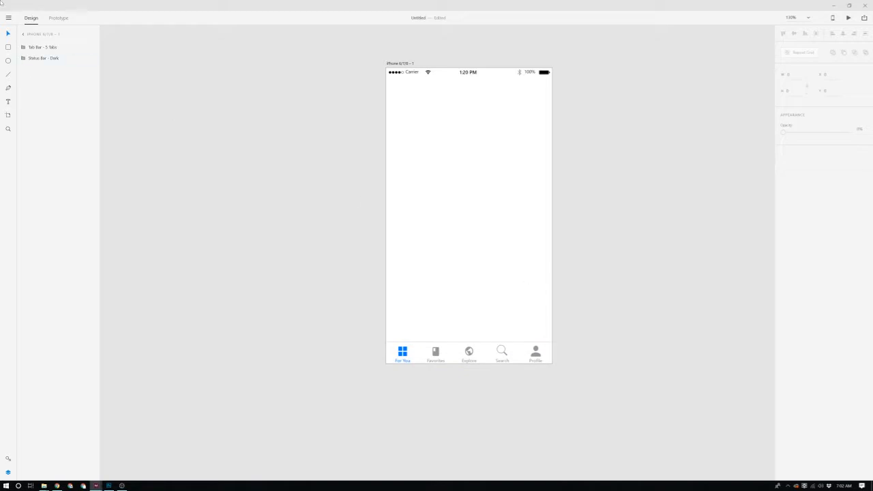
# - Check the available UI kits and open the recent file Material_Icons_Google
pyautogui.click(8, 17)
pyautogui.moveTo(35, 82)
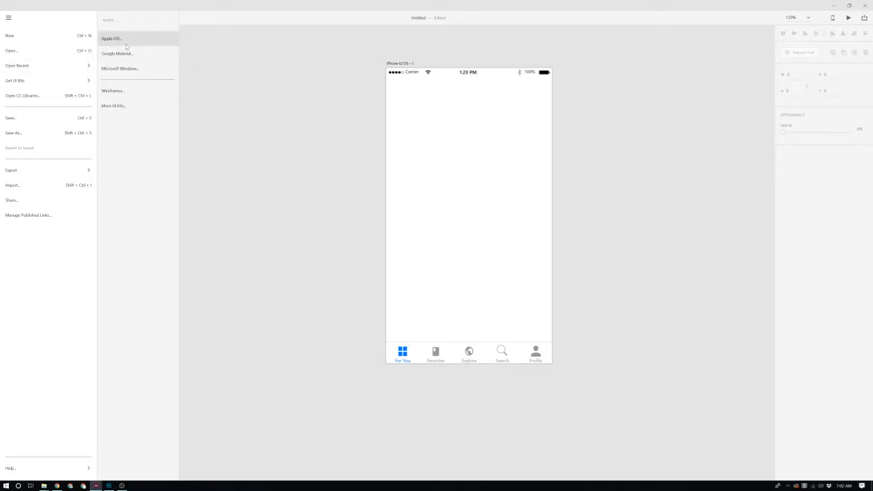
pyautogui.moveTo(45, 67)
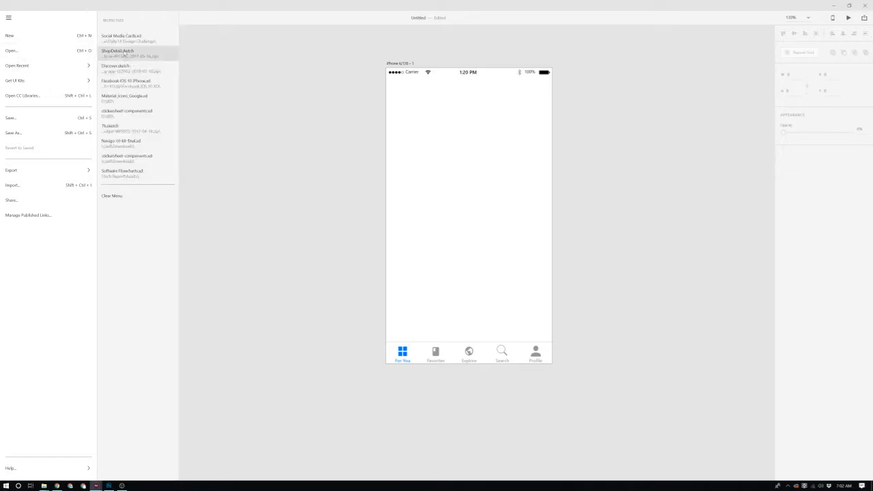
pyautogui.click(162, 97)
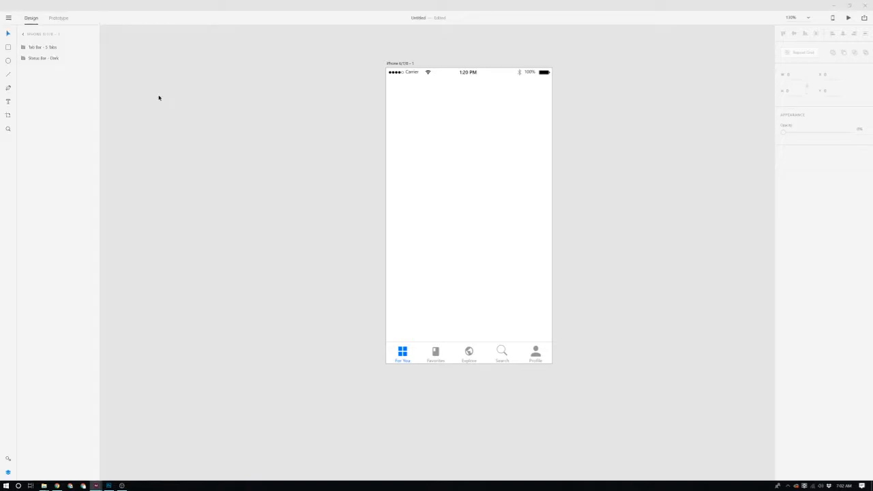
# - Look through the icon categories in the Material icons file, and close that file
pyautogui.scroll(4, 339, 202)
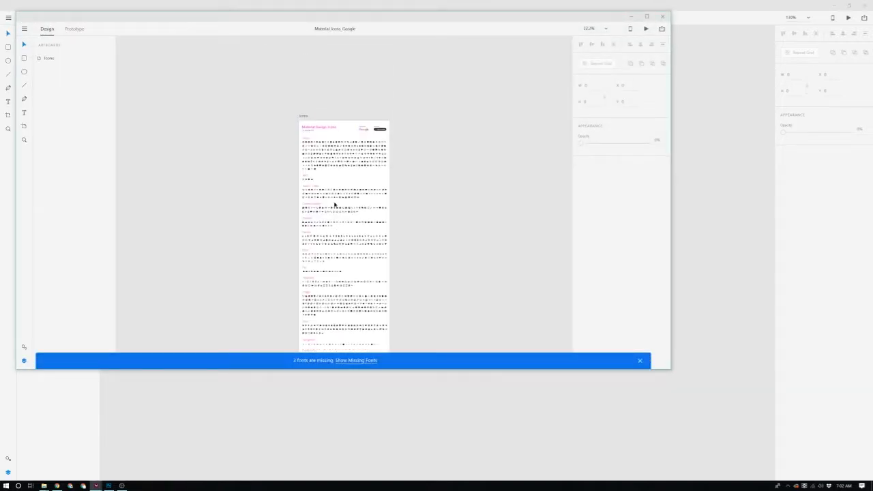
pyautogui.scroll(-4, 335, 205)
pyautogui.scroll(2, 327, 205)
pyautogui.scroll(1, 322, 207)
pyautogui.press('super')
pyautogui.click(450, 203)
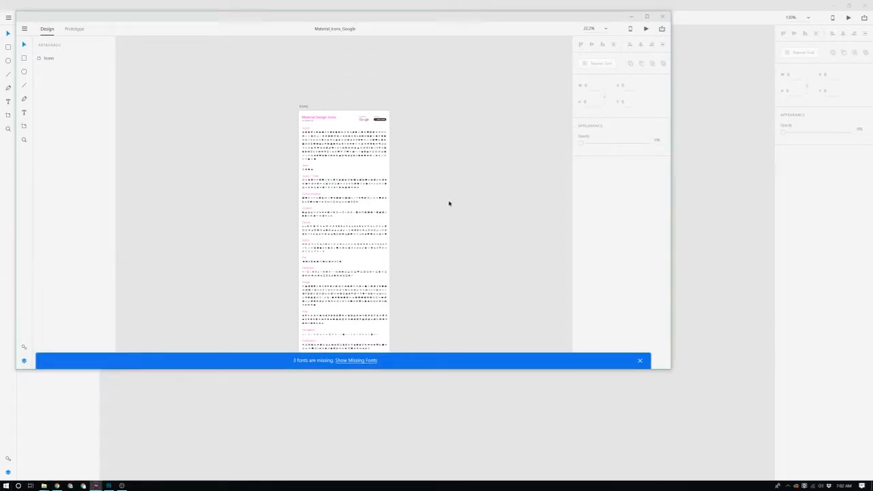
pyautogui.scroll(3, 309, 234)
pyautogui.scroll(5, 314, 263)
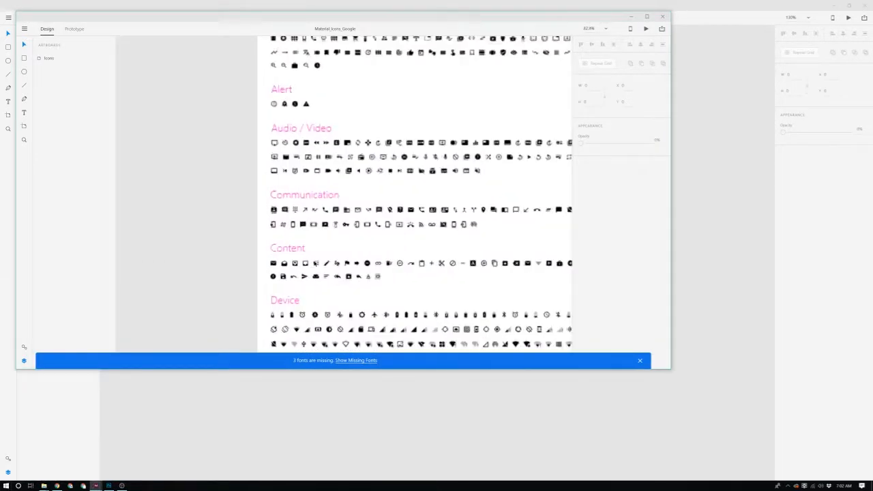
pyautogui.scroll(-5, 306, 295)
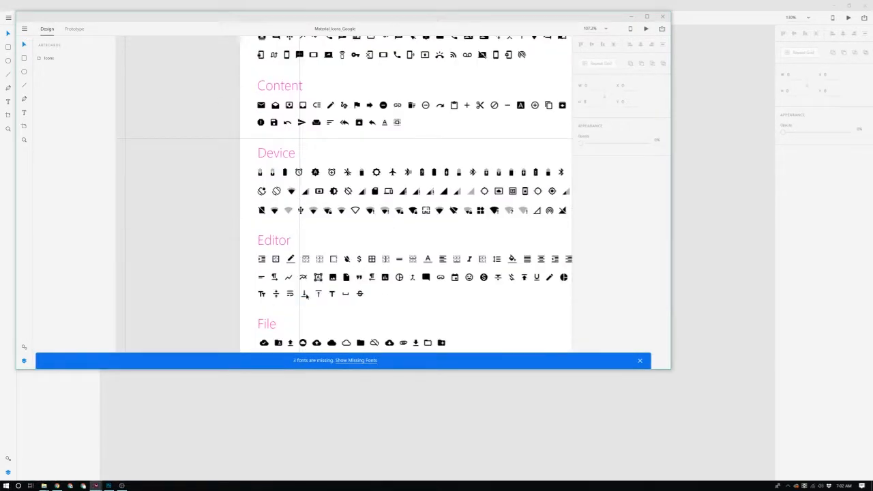
pyautogui.click(662, 15)
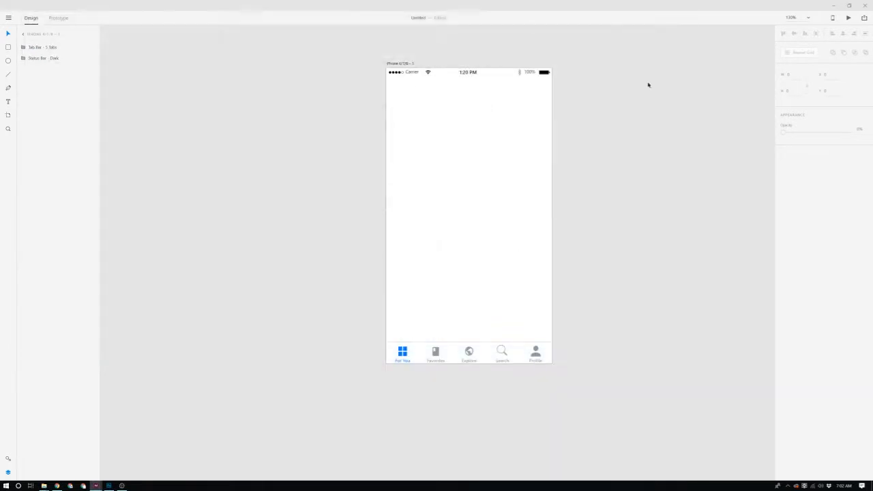
# - Inspect the Explore, Search and Profile tabs inside the tab bar group, including the Profile label's text properties
pyautogui.scroll(-1, 601, 257)
pyautogui.scroll(-2, 600, 268)
pyautogui.scroll(-2, 600, 268)
pyautogui.scroll(4, 562, 259)
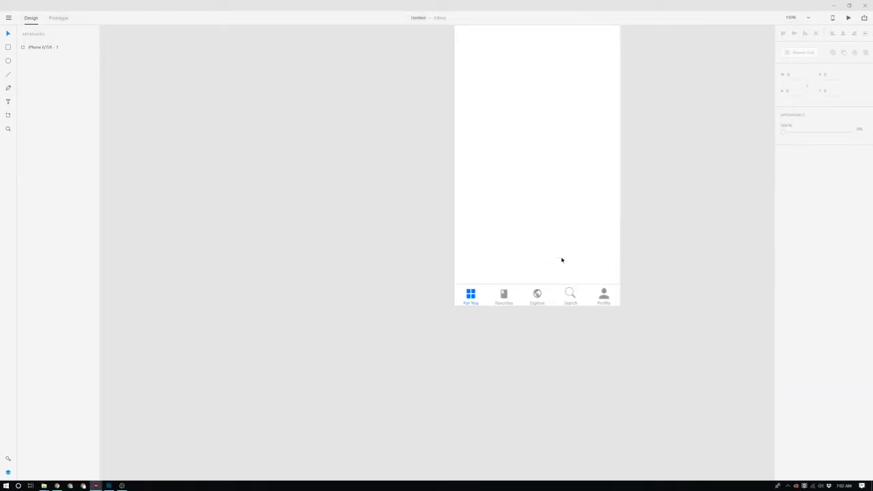
pyautogui.scroll(2, 642, 227)
pyautogui.scroll(3, 560, 452)
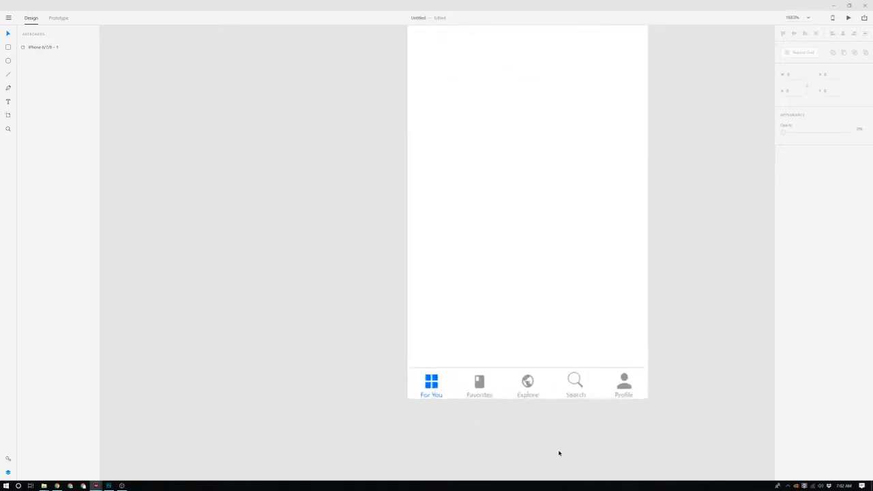
pyautogui.doubleClick(516, 370)
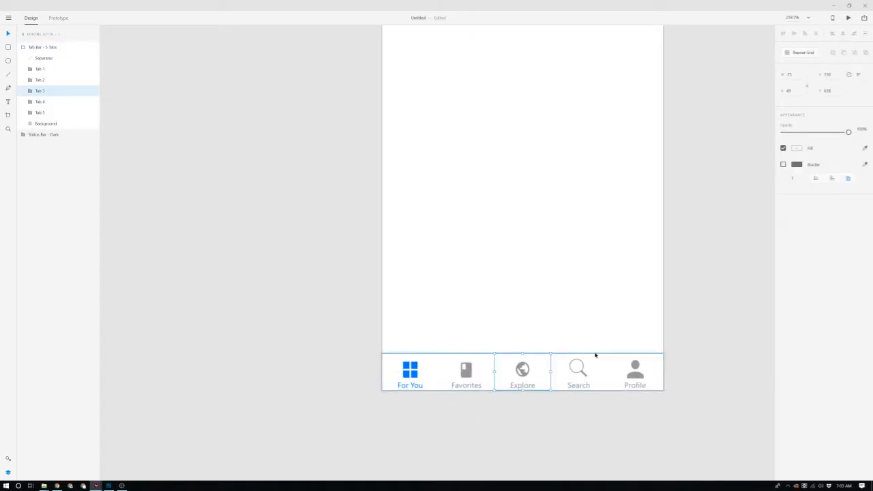
pyautogui.click(585, 376)
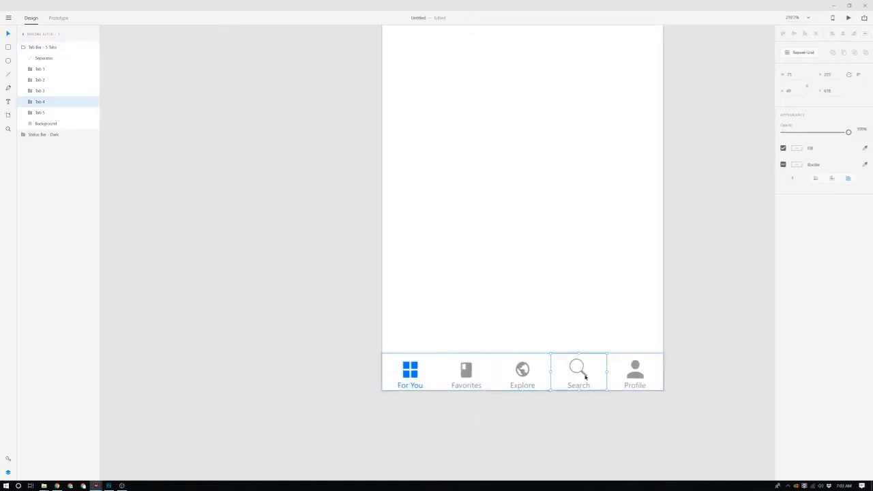
pyautogui.click(634, 387)
pyautogui.doubleClick(634, 386)
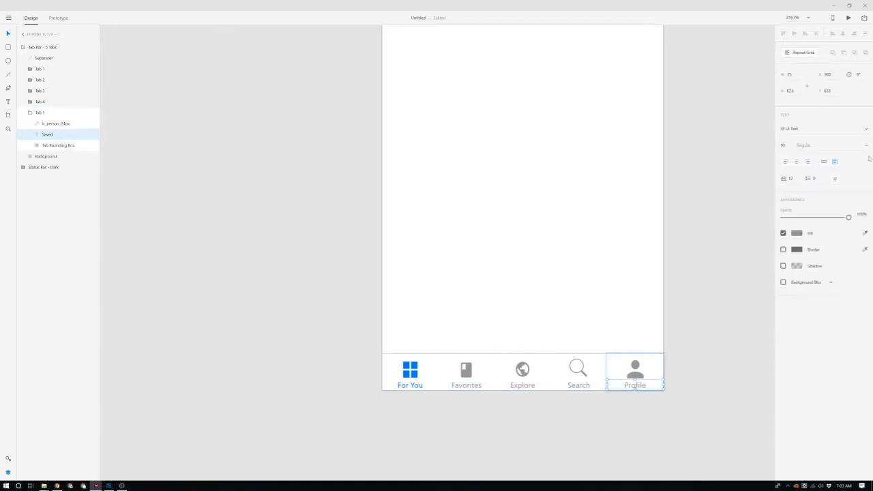
pyautogui.click(650, 232)
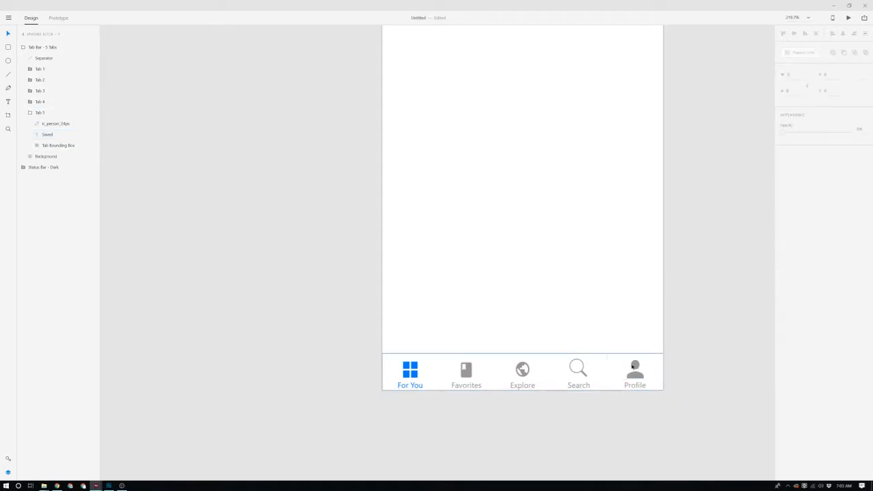
# - Draw a rectangle about 306 by 348 centred below the status bar and round all its corners
pyautogui.scroll(-5, 631, 363)
pyautogui.scroll(2, 614, 359)
pyautogui.scroll(-2, 614, 359)
pyautogui.scroll(4, 608, 359)
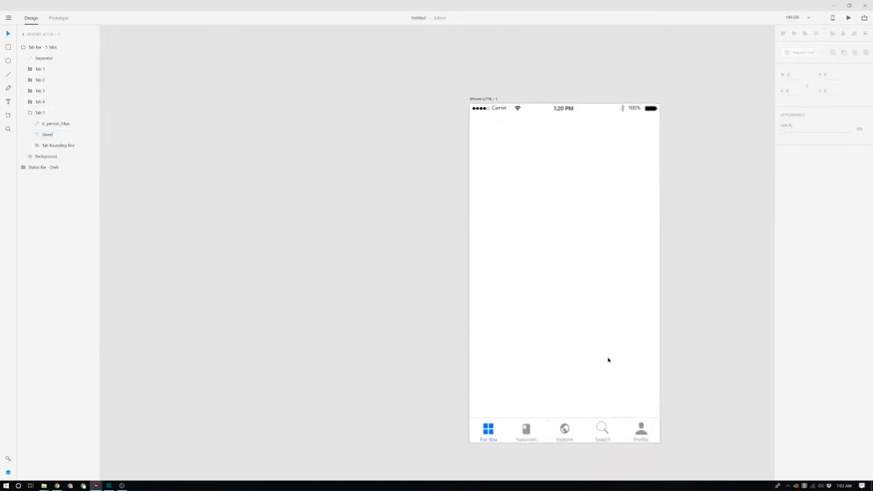
pyautogui.scroll(-2, 608, 359)
pyautogui.scroll(2, 605, 358)
pyautogui.hscroll(2, 606, 354)
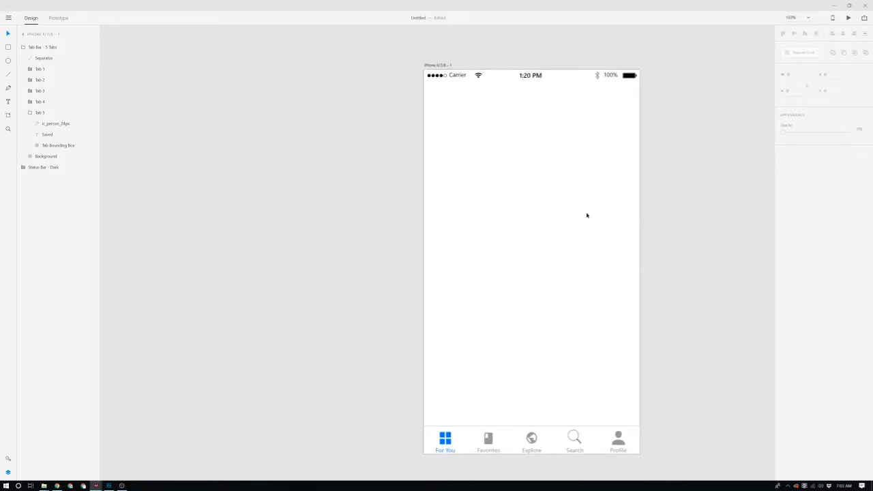
pyautogui.press('l')
pyautogui.moveTo(459, 107); pyautogui.dragTo(443, 93)
pyautogui.moveTo(490, 147); pyautogui.dragTo(620, 293)
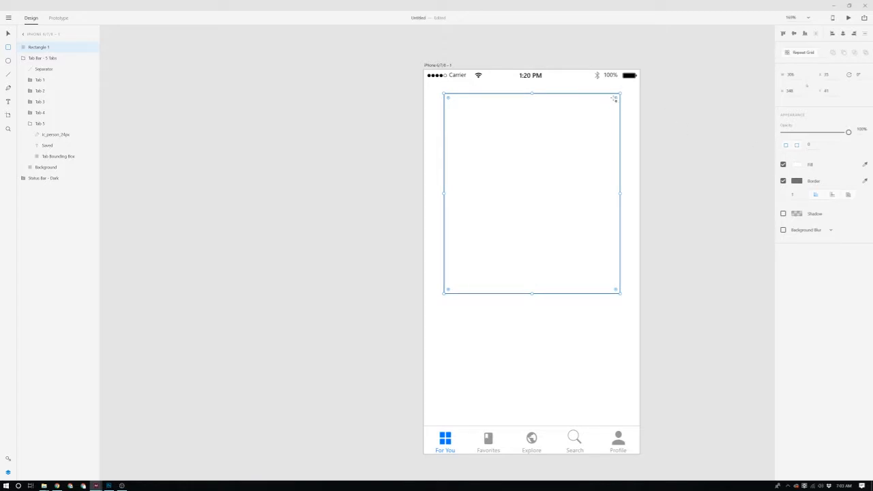
pyautogui.moveTo(617, 99); pyautogui.dragTo(606, 116)
pyautogui.click(713, 168)
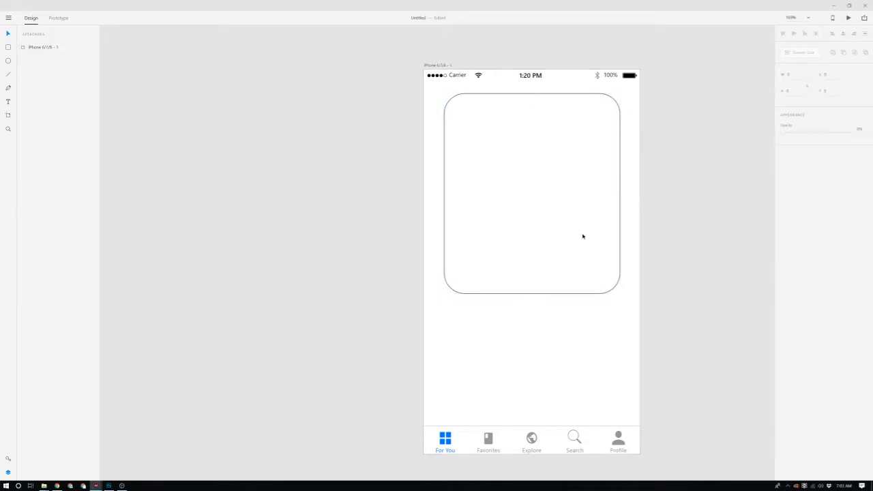
# - Turn on the shadow of the rounded card and set the card's opacity to 50%
pyautogui.click(583, 236)
pyautogui.click(783, 213)
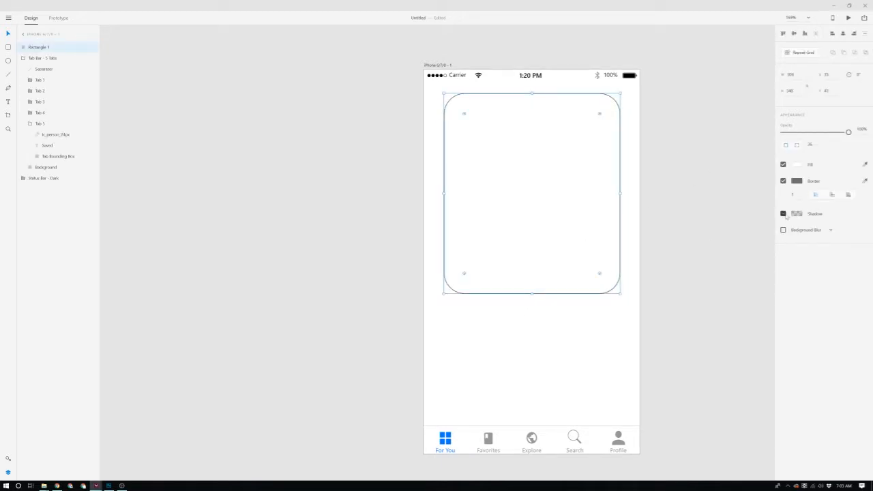
pyautogui.click(716, 283)
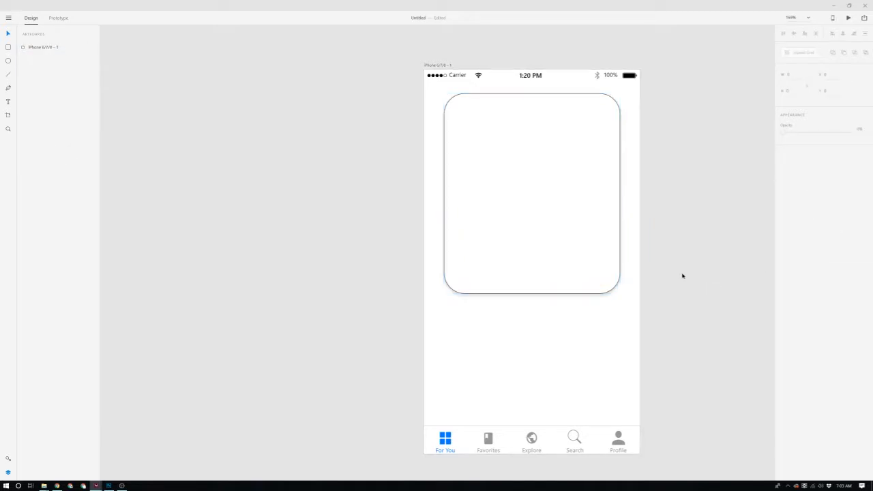
pyautogui.moveTo(686, 183); pyautogui.dragTo(535, 243)
pyautogui.press('Return')
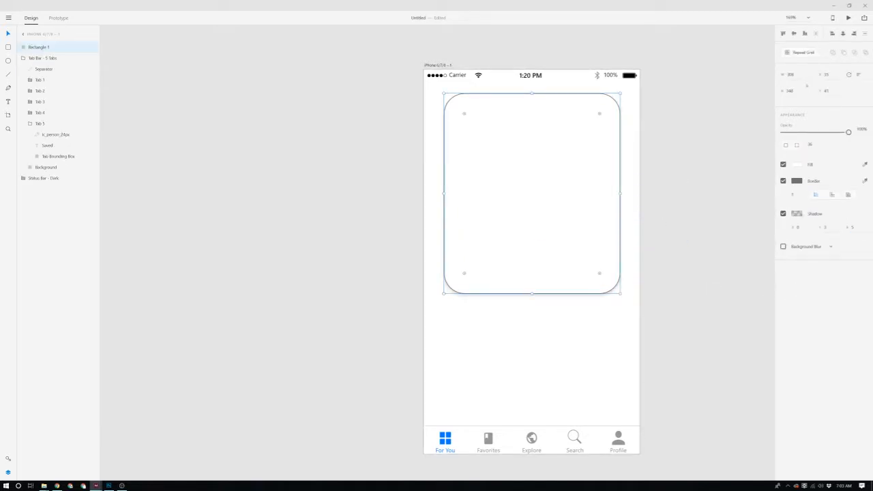
pyautogui.press('5')
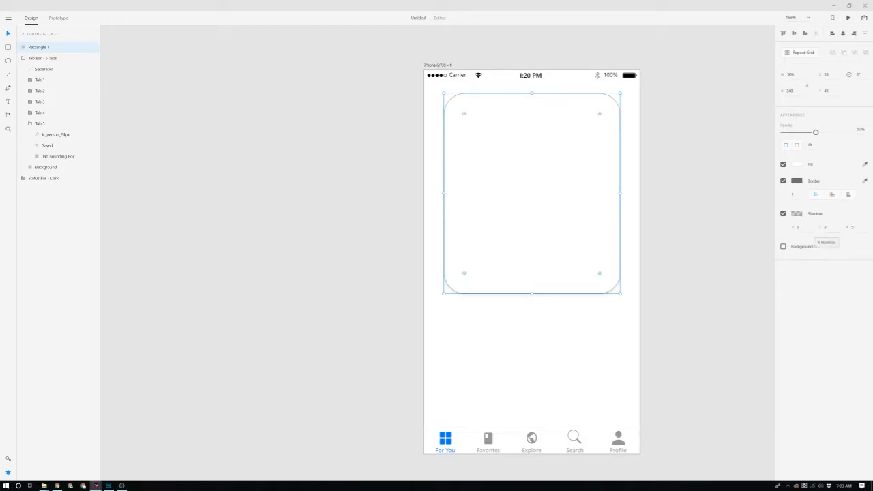
# - Set the card shadow's Y offset to 5 and its blur to 10
pyautogui.click(825, 227)
pyautogui.write('5')
pyautogui.press('Return')
pyautogui.write('10')
pyautogui.click(659, 261)
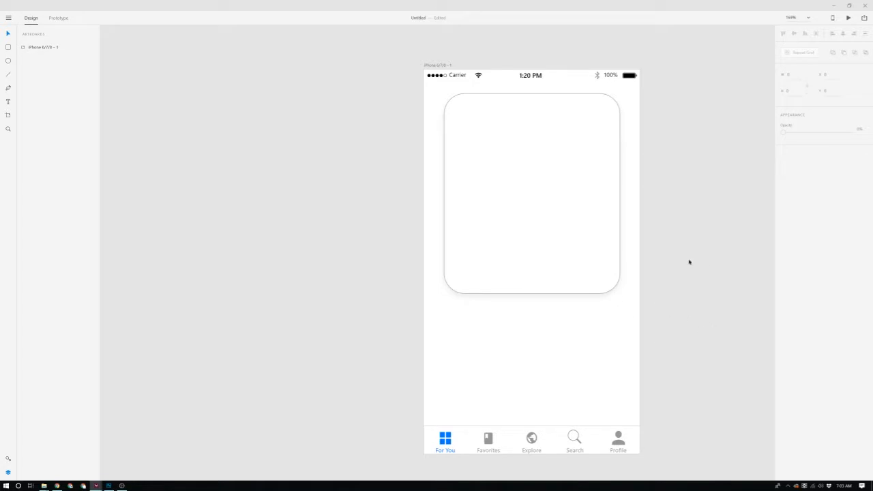
# - Remove the border from the rounded card
pyautogui.click(590, 253)
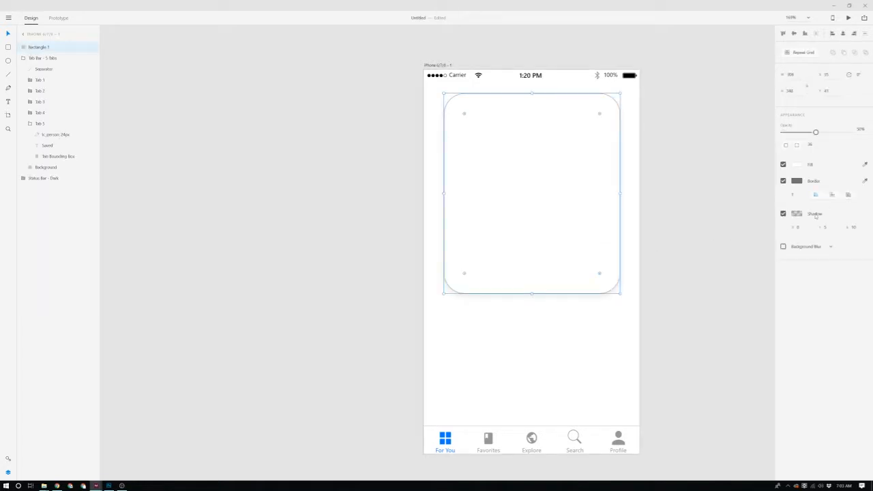
pyautogui.click(790, 181)
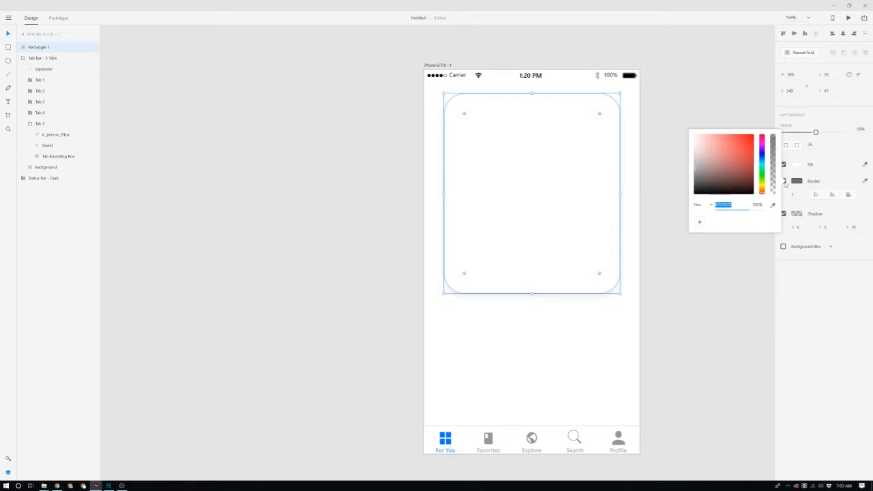
pyautogui.click(797, 325)
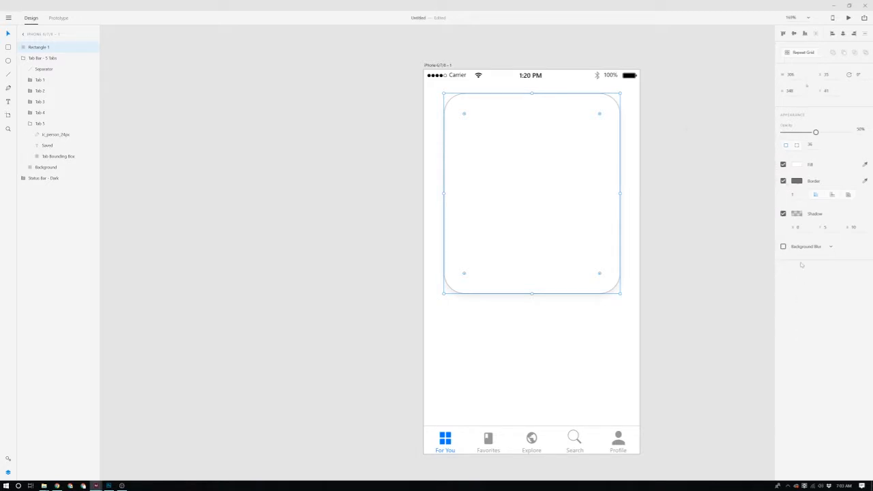
pyautogui.click(783, 181)
pyautogui.click(753, 198)
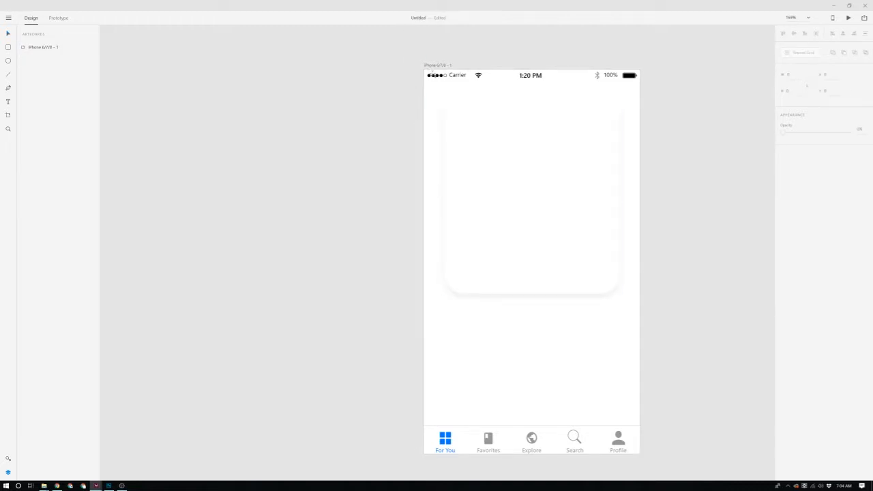
# - Draw a borderless 375 by 667 rectangle covering the whole artboard and send it to the back
pyautogui.moveTo(423, 68); pyautogui.dragTo(642, 454)
pyautogui.hotkey('ctrl', 'shift', '[')
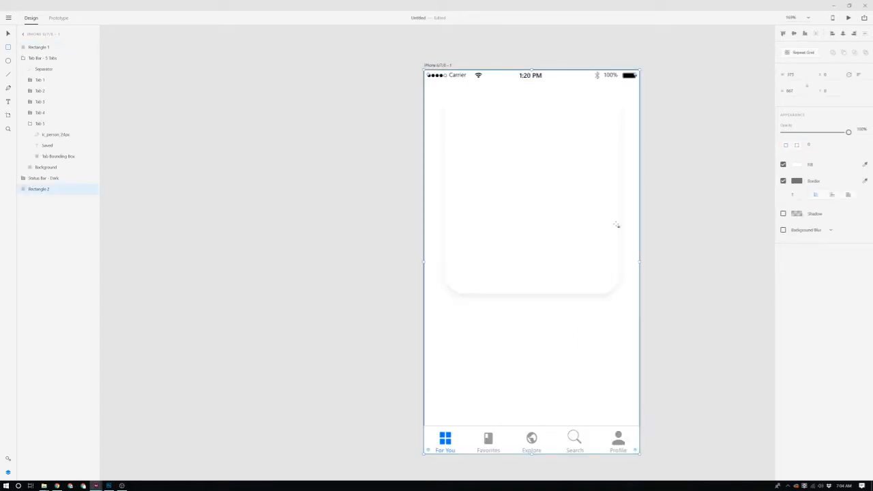
pyautogui.click(783, 181)
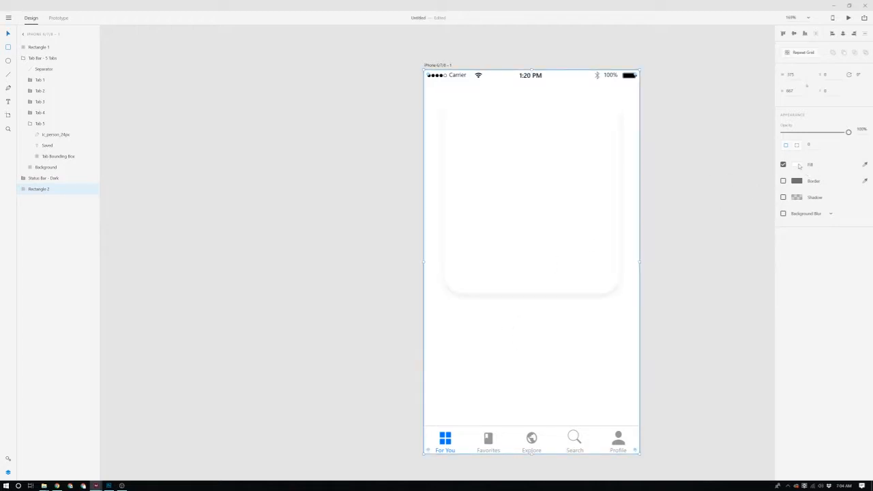
# - Change the fill of the full-screen background rectangle to a very light grey
pyautogui.click(797, 165)
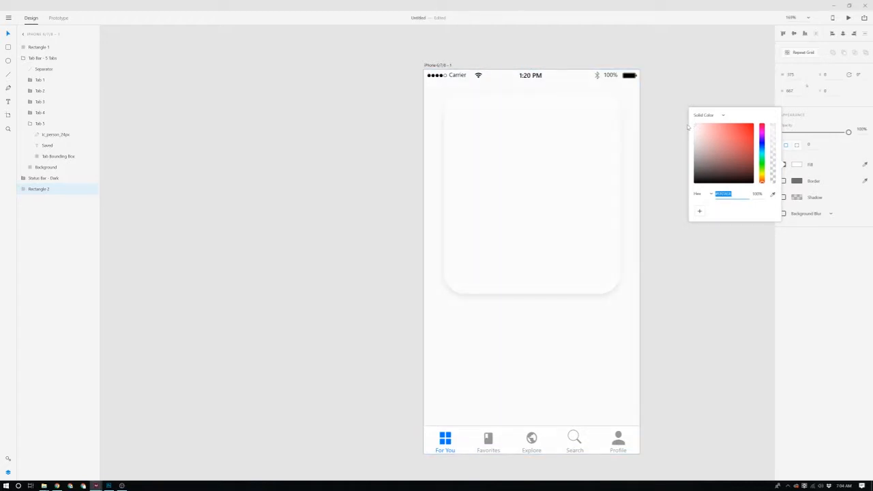
pyautogui.click(628, 202)
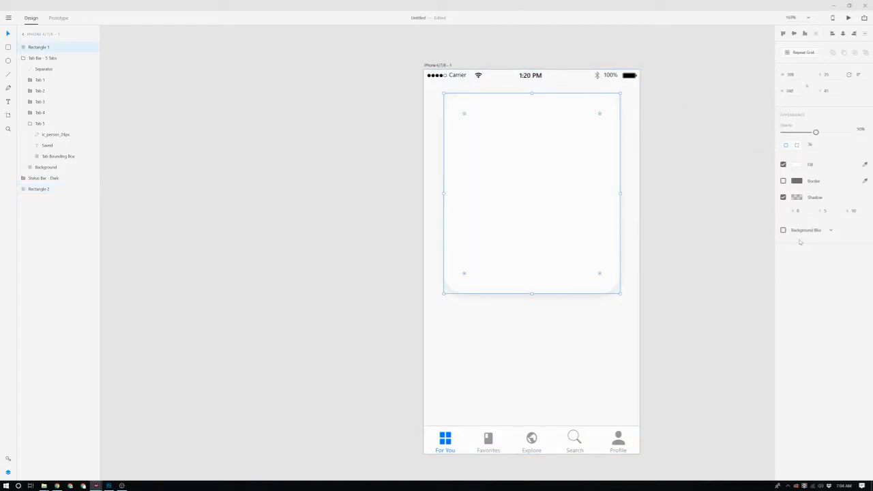
pyautogui.click(686, 303)
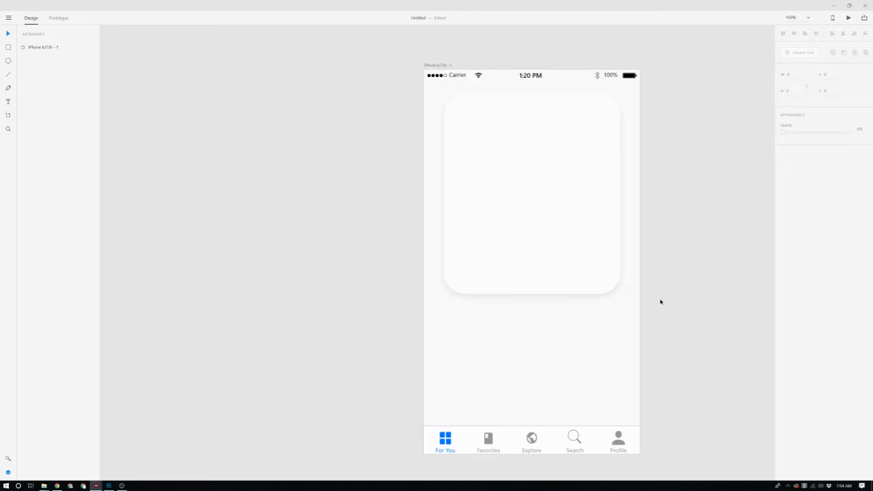
pyautogui.moveTo(592, 261); pyautogui.dragTo(548, 305)
pyautogui.hotkey('ctrl', 'z')
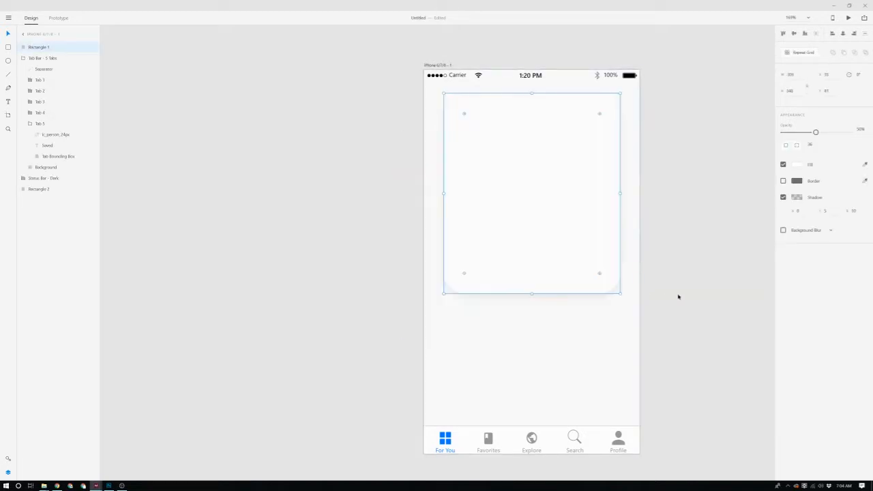
pyautogui.click(678, 296)
pyautogui.scroll(3, 569, 218)
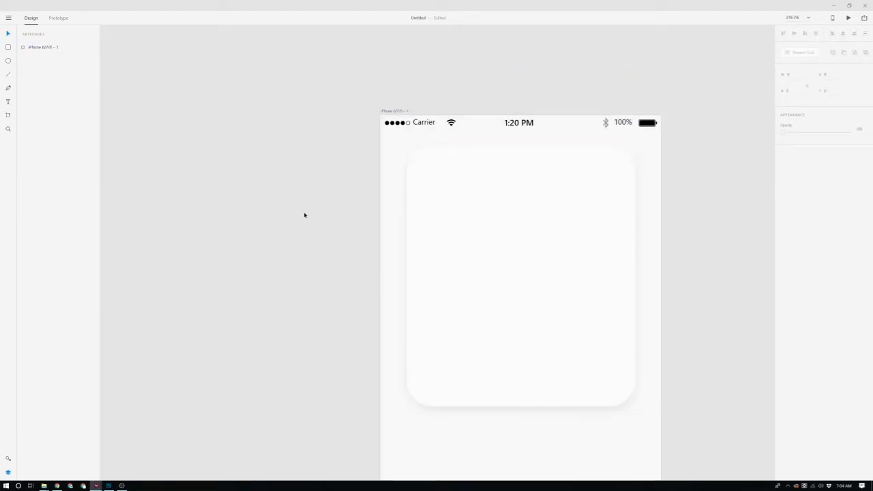
pyautogui.scroll(-4, 455, 301)
pyautogui.scroll(3, 456, 304)
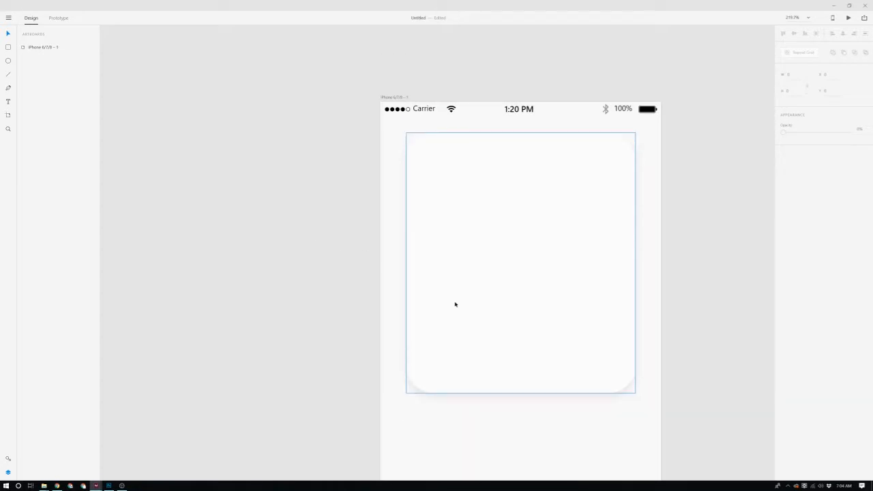
pyautogui.click(594, 272)
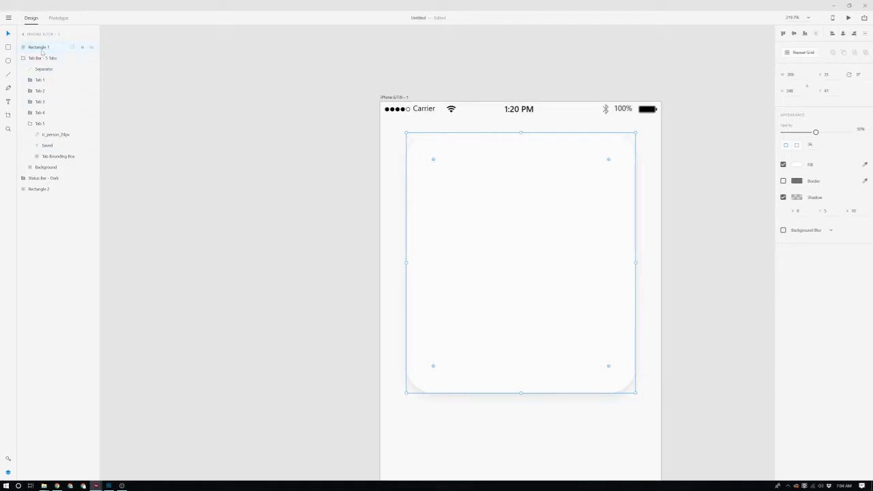
pyautogui.click(42, 59)
pyautogui.click(343, 150)
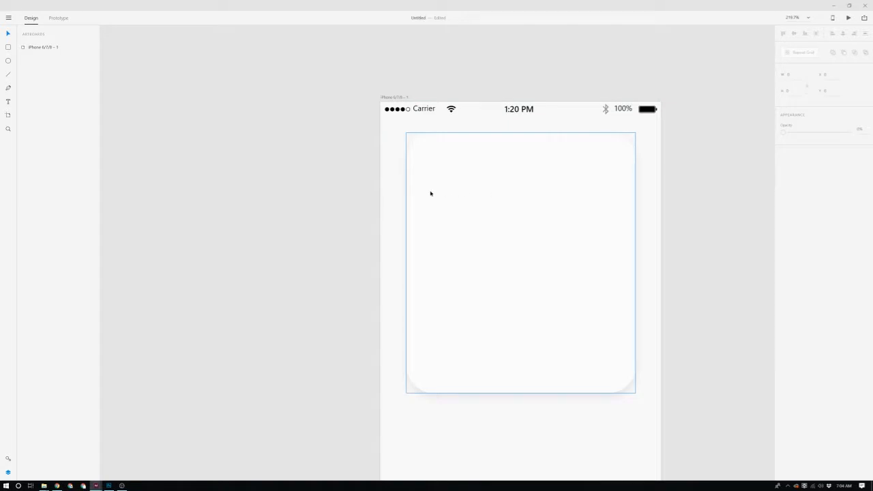
# - Draw a rectangle about 306 by 191 over the upper part of the card, matching the card's sides and top edge
pyautogui.press('r')
pyautogui.moveTo(359, 132); pyautogui.dragTo(695, 275)
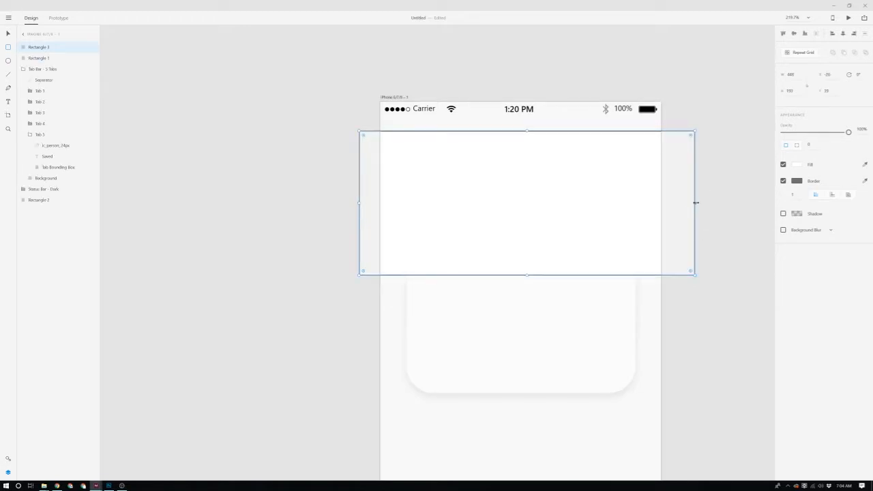
pyautogui.moveTo(696, 203); pyautogui.dragTo(635, 212)
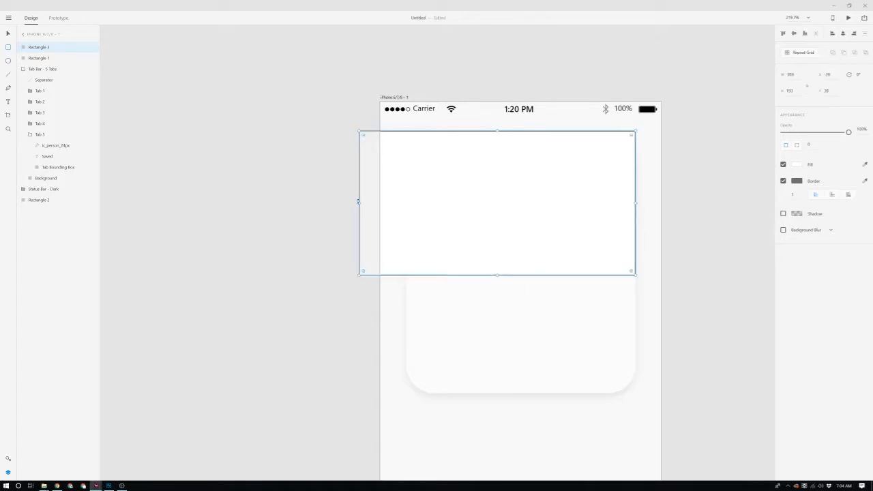
pyautogui.moveTo(358, 203); pyautogui.dragTo(407, 205)
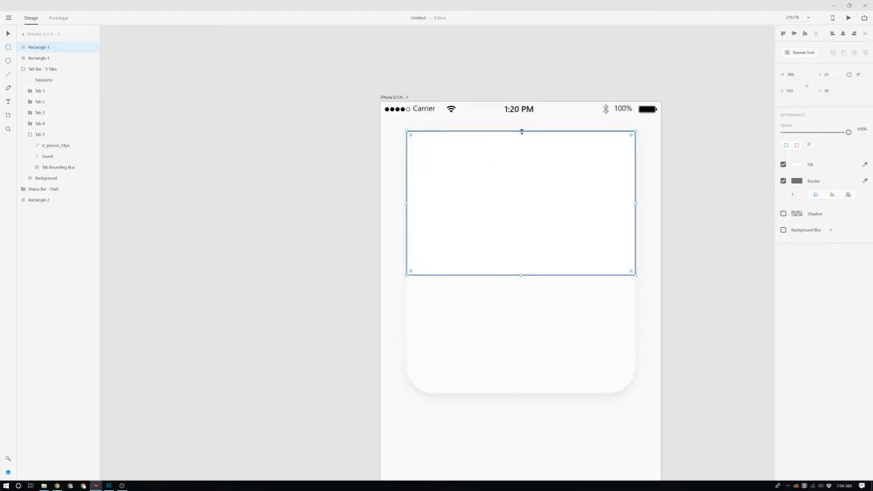
pyautogui.moveTo(524, 133)
pyautogui.mouseDown()
pyautogui.moveTo(531, 160)
pyautogui.moveTo(517, 133)
pyautogui.mouseUp()
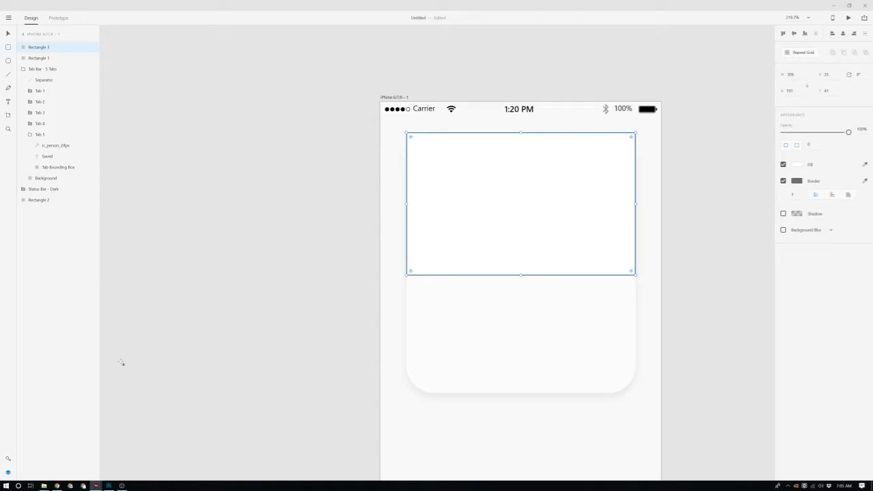
# - Switch to a new Chrome window, open pexels.com and search the stock photos for plants
pyautogui.rightClick(52, 487)
pyautogui.click(49, 424)
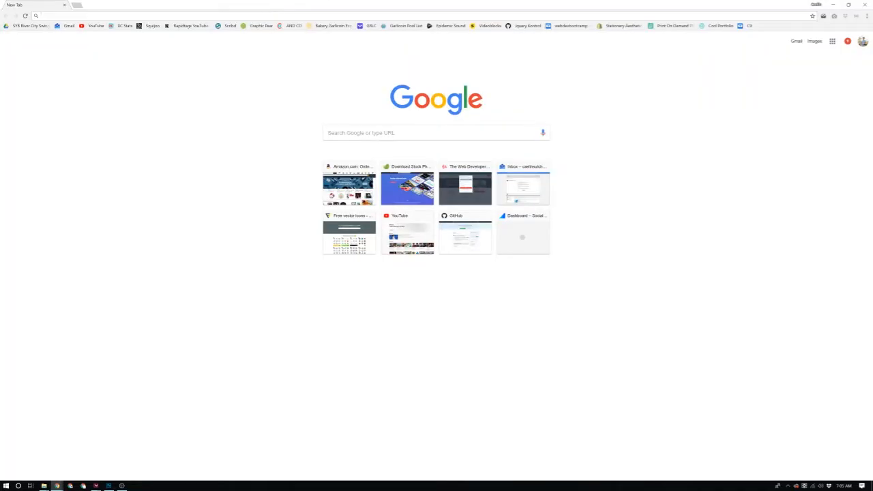
pyautogui.write('pexels.com')
pyautogui.press('Return')
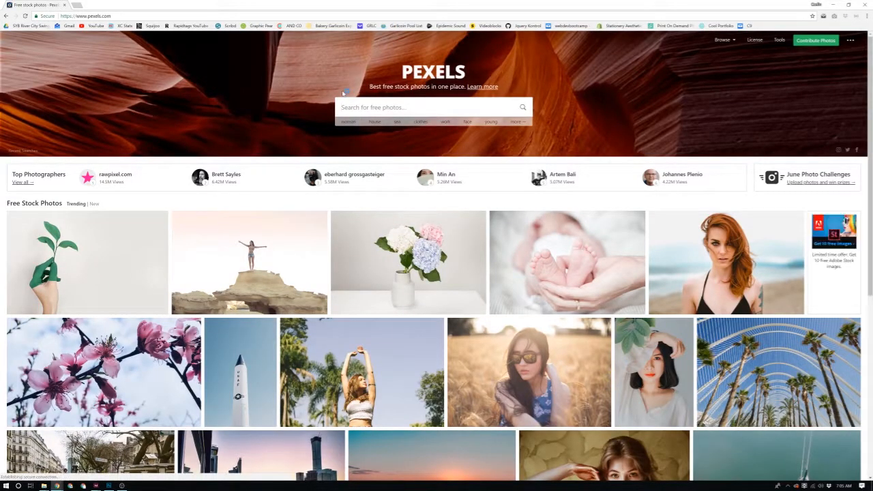
pyautogui.write('plants')
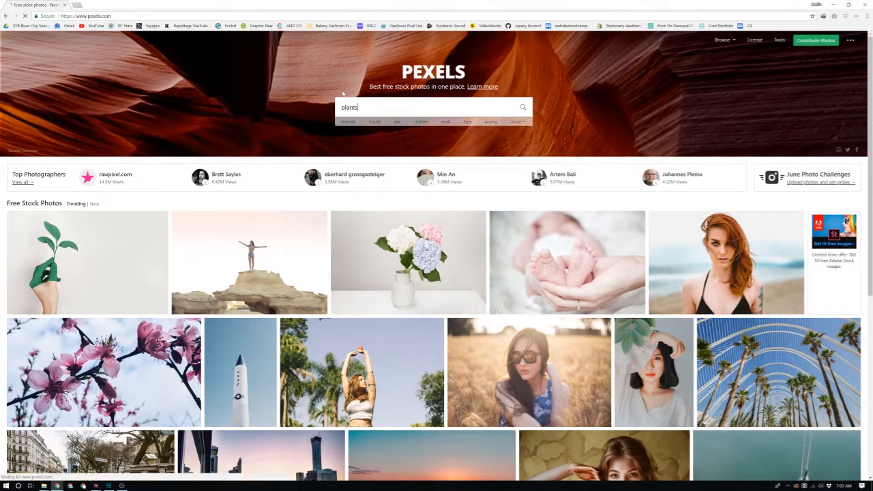
pyautogui.press('Return')
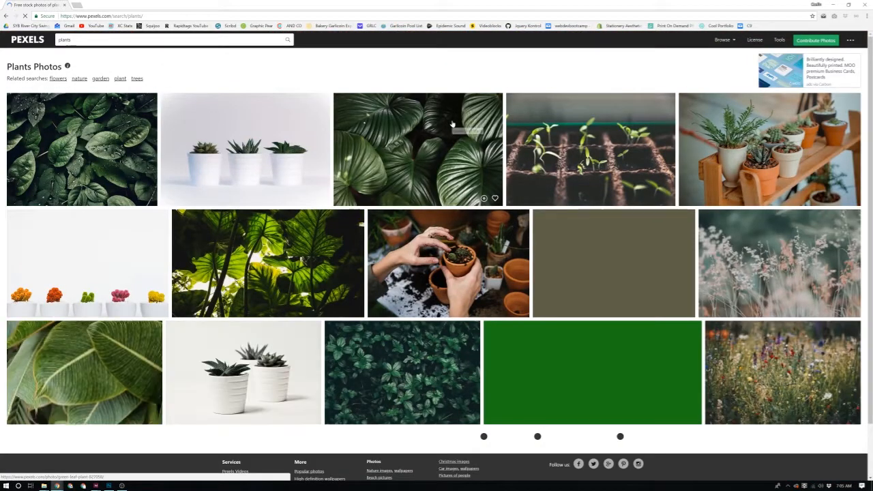
# - Download the photo of dark green leaves with water droplets and return to Adobe XD
pyautogui.click(134, 129)
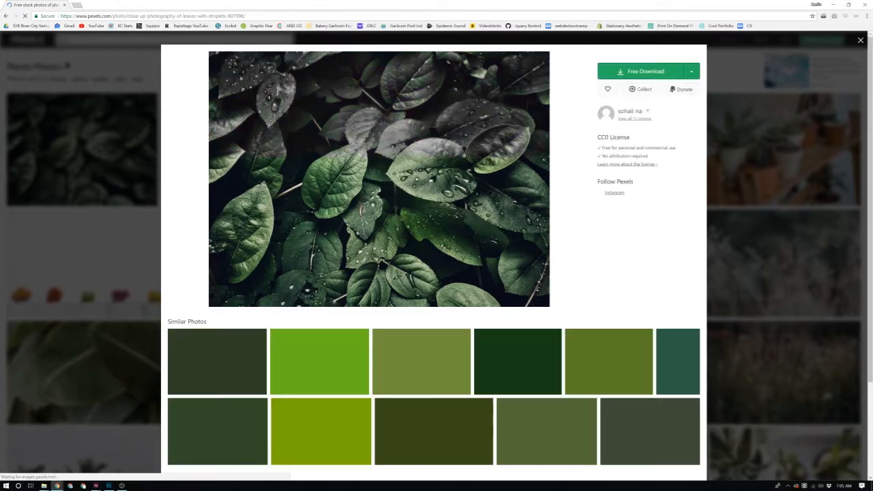
pyautogui.click(645, 107)
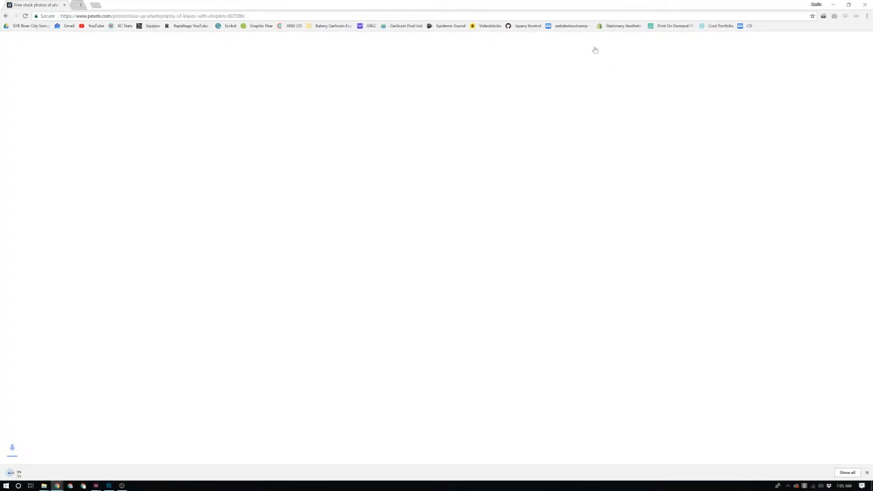
pyautogui.click(833, 4)
pyautogui.click(497, 225)
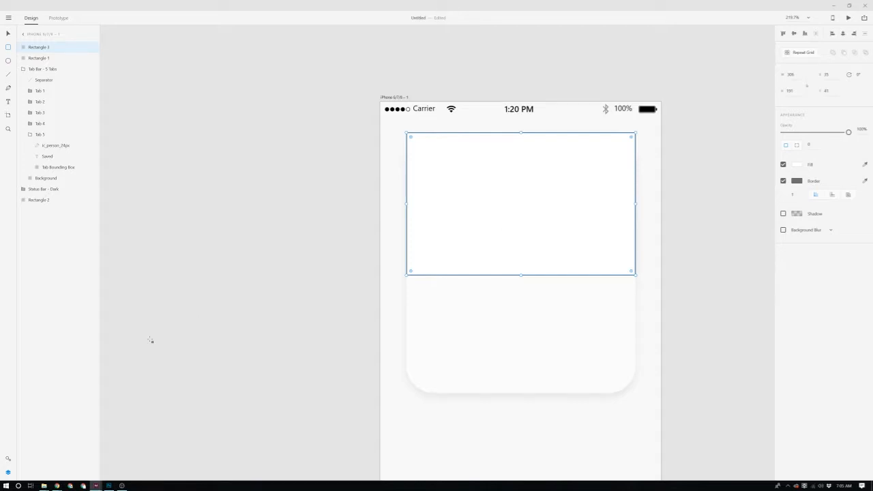
pyautogui.moveTo(56, 486)
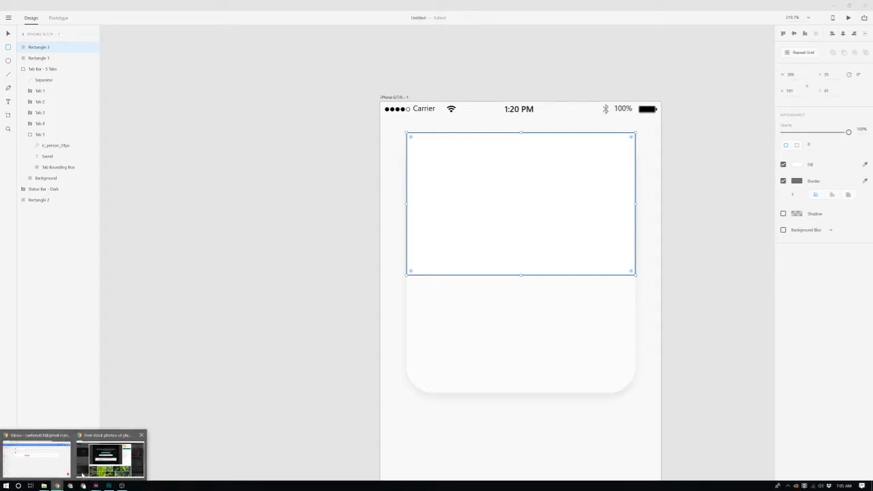
pyautogui.click(106, 457)
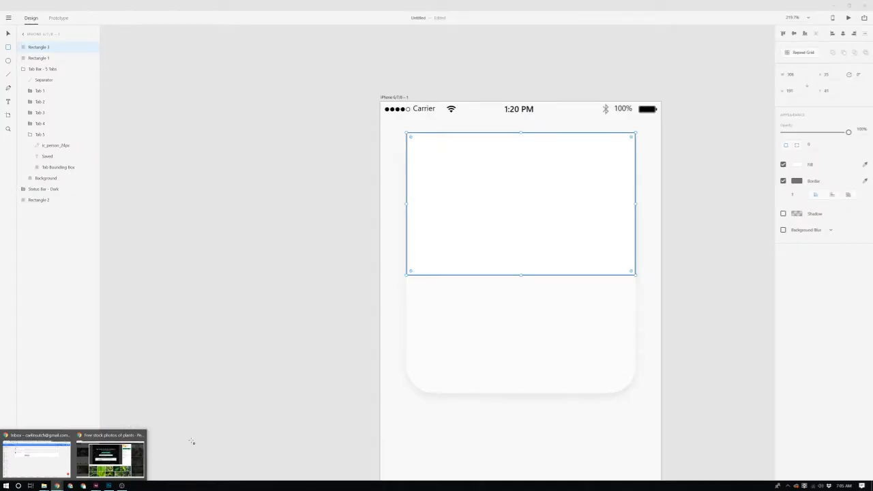
# - Start importing an image and show the Downloads folder's files as a list
pyautogui.click(8, 18)
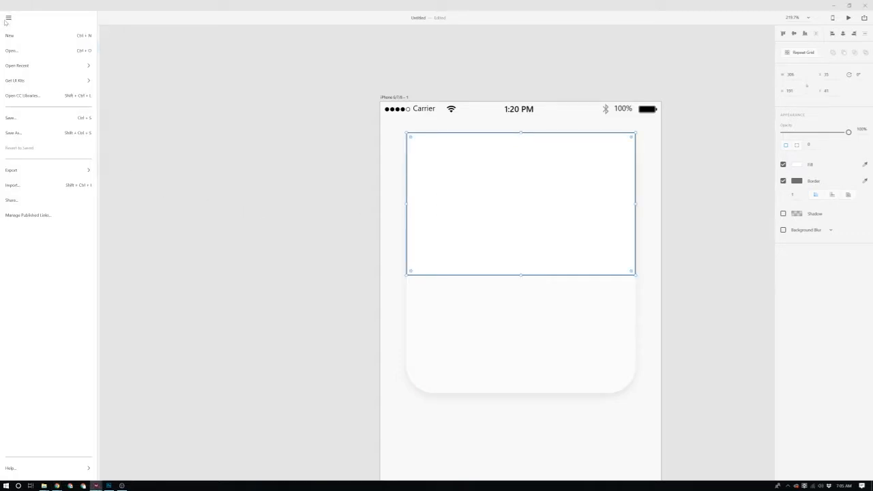
pyautogui.click(59, 185)
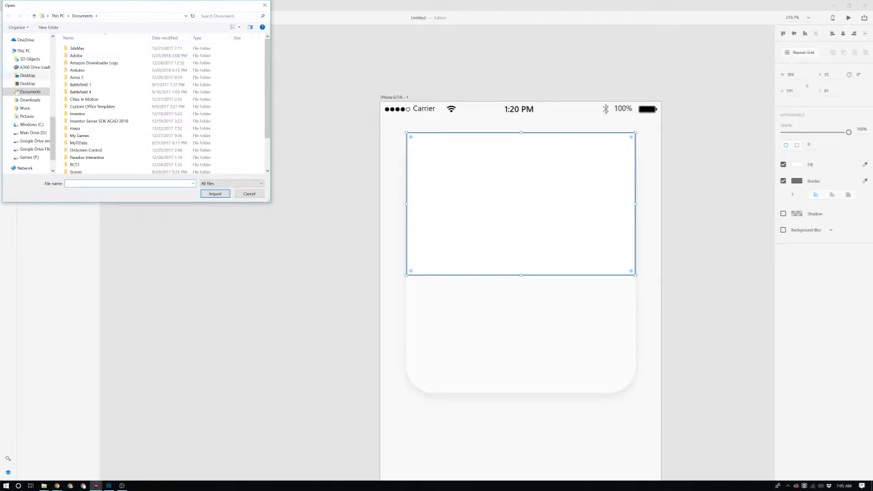
pyautogui.scroll(3, 38, 77)
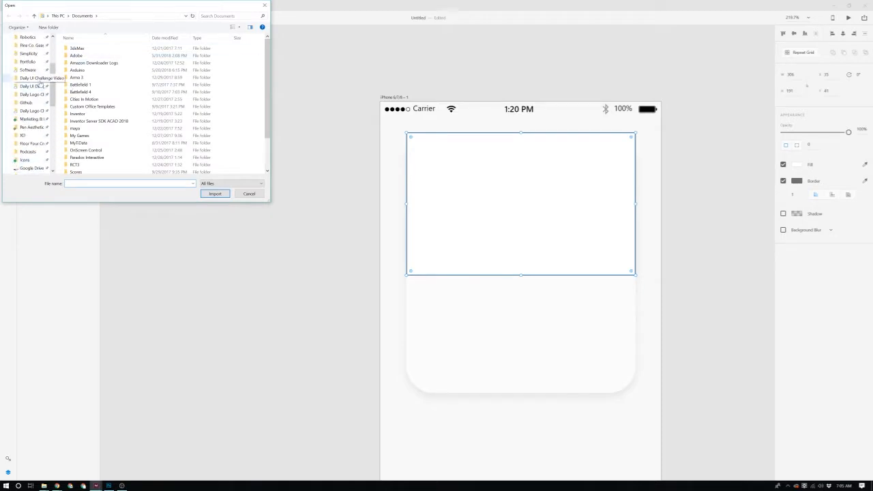
pyautogui.moveTo(99, 3); pyautogui.dragTo(328, 79)
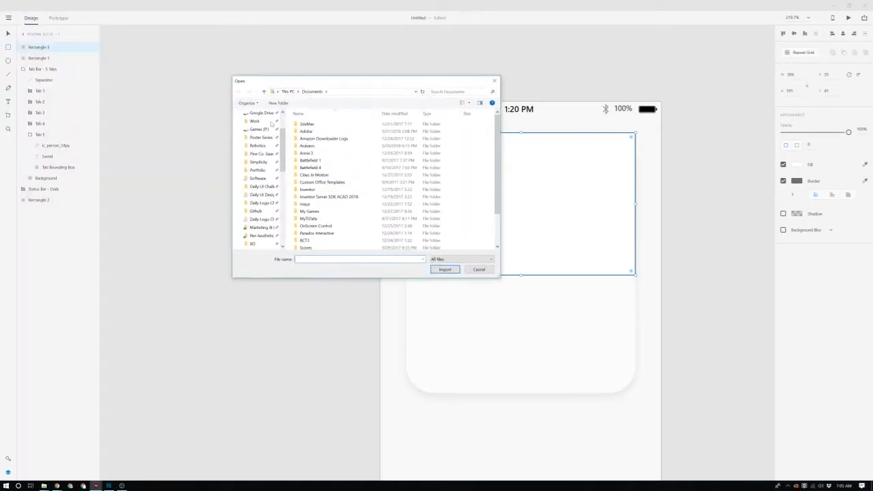
pyautogui.click(258, 127)
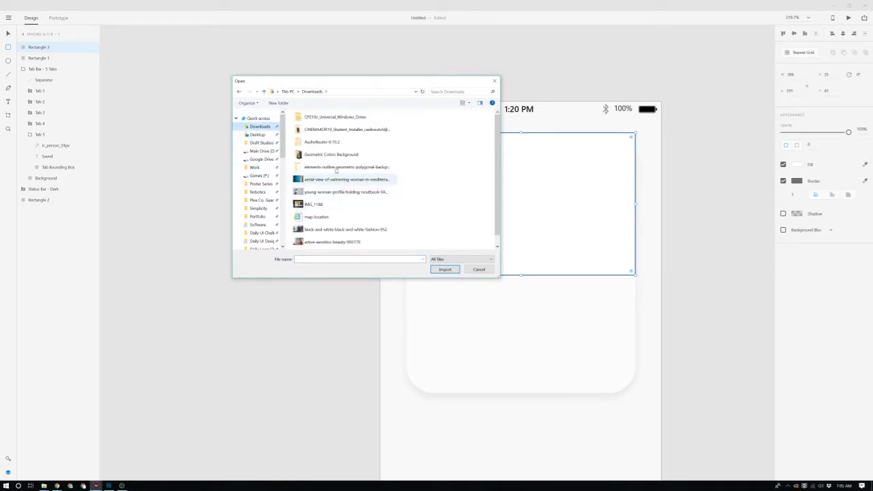
pyautogui.click(470, 103)
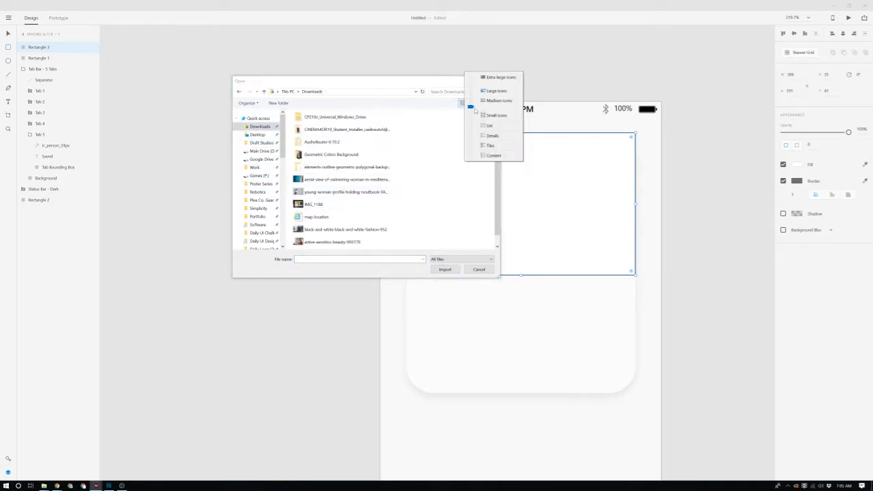
pyautogui.moveTo(475, 111); pyautogui.dragTo(468, 129)
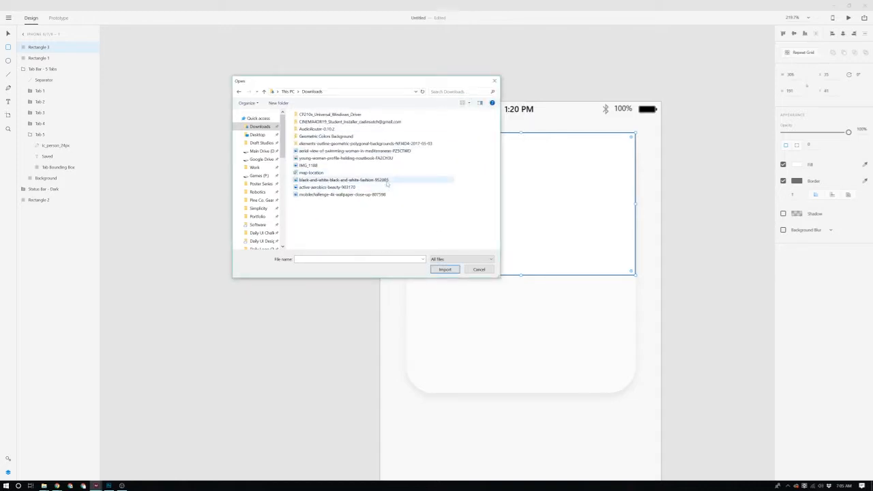
# - Check the downloaded leaf photo's file name in Chrome, return to Adobe XD and import mobilechallenge-4k-wallpaper-close-up-807598
pyautogui.click(373, 166)
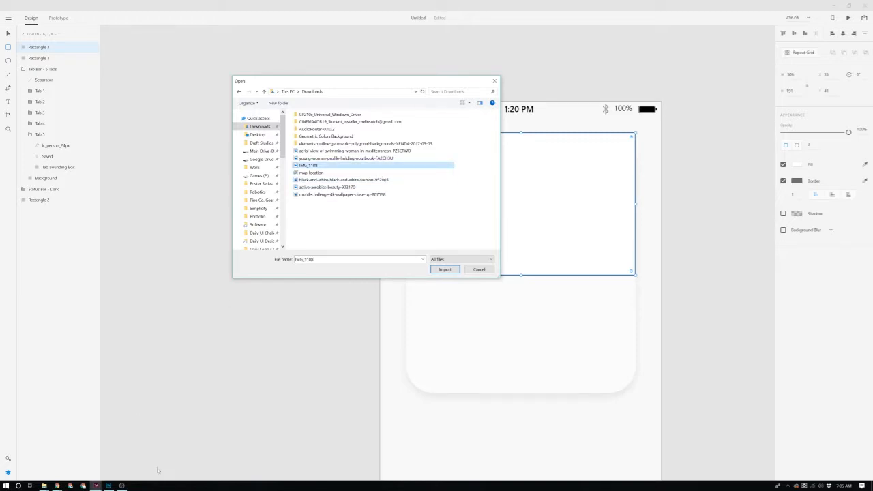
pyautogui.click(341, 194)
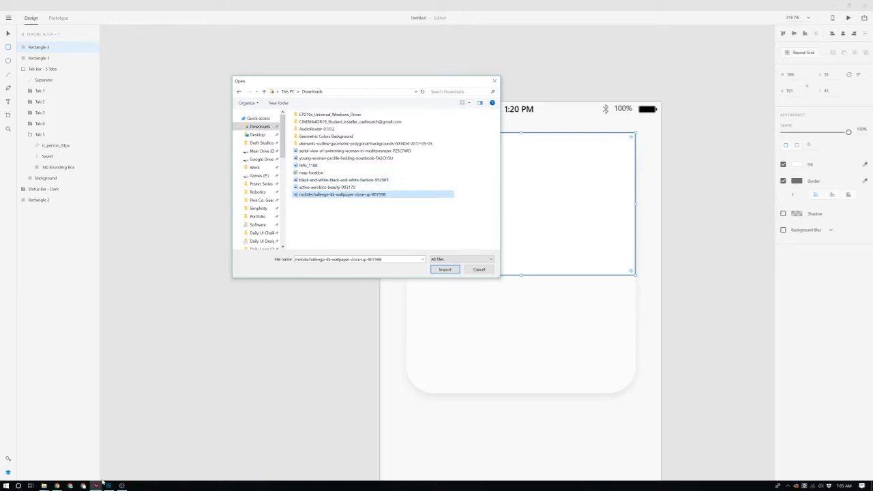
pyautogui.click(57, 486)
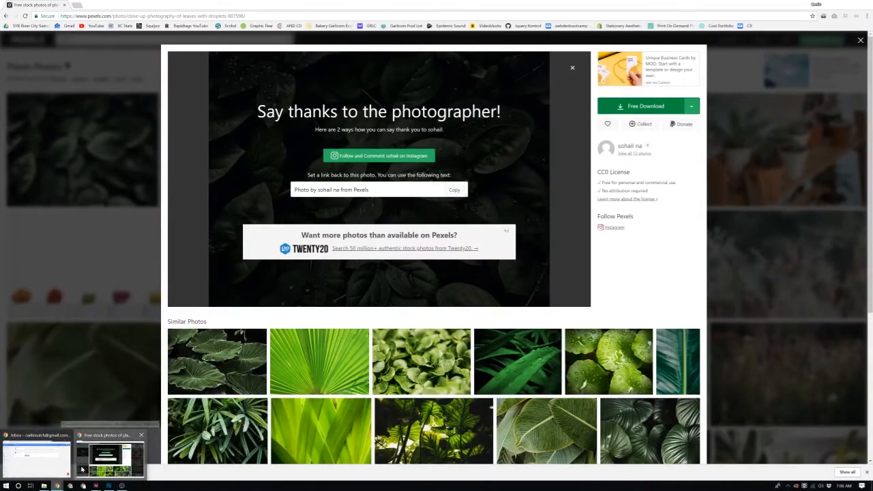
pyautogui.click(80, 469)
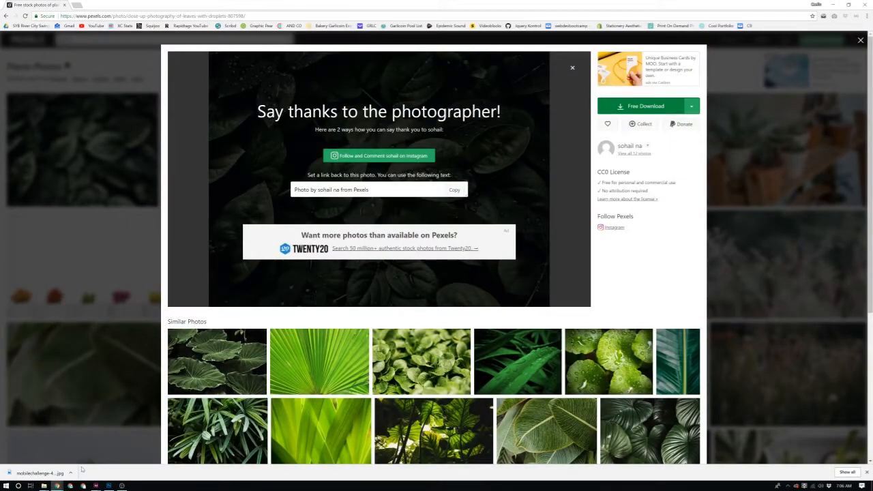
pyautogui.moveTo(96, 485)
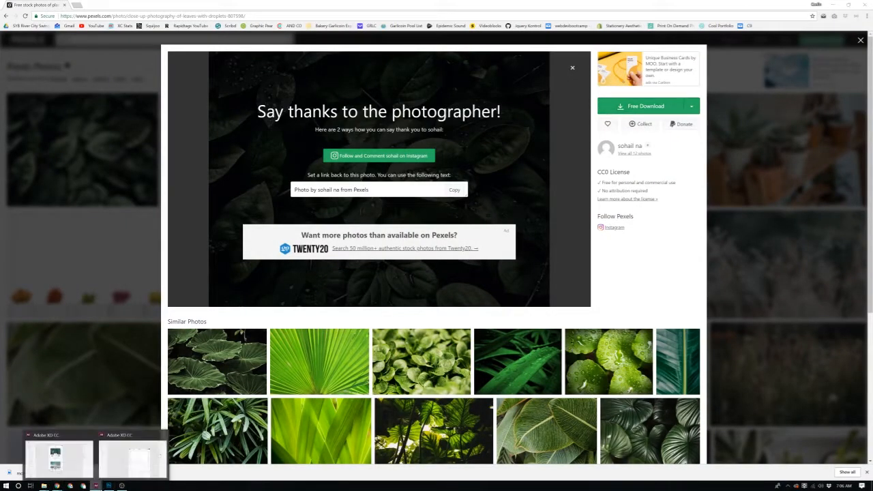
pyautogui.click(105, 455)
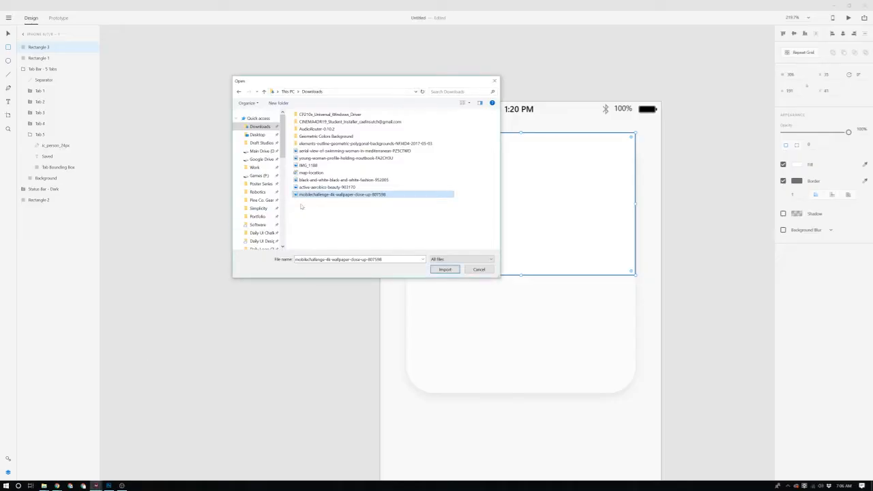
pyautogui.doubleClick(364, 196)
# - Scale the imported leaf photo down proportionally to about 290 by 218 so it fits within the artboard's width
pyautogui.scroll(-5, 491, 208)
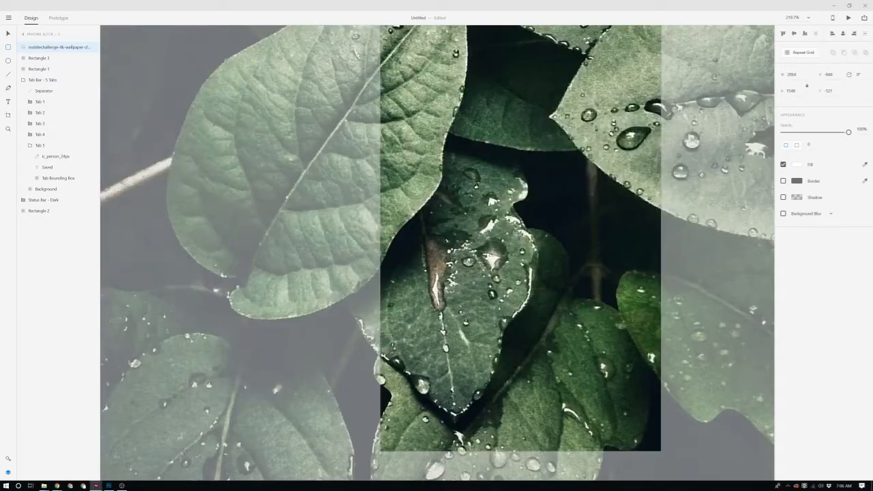
pyautogui.scroll(-10, 512, 225)
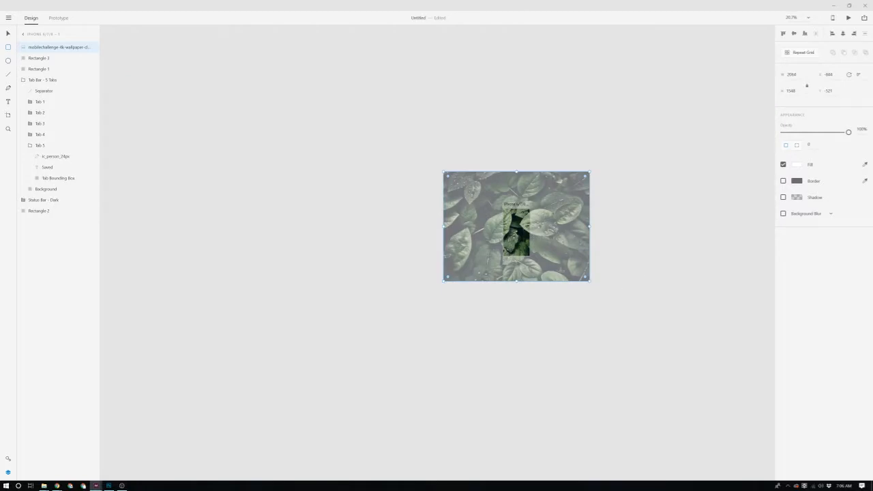
pyautogui.moveTo(590, 281); pyautogui.dragTo(530, 237)
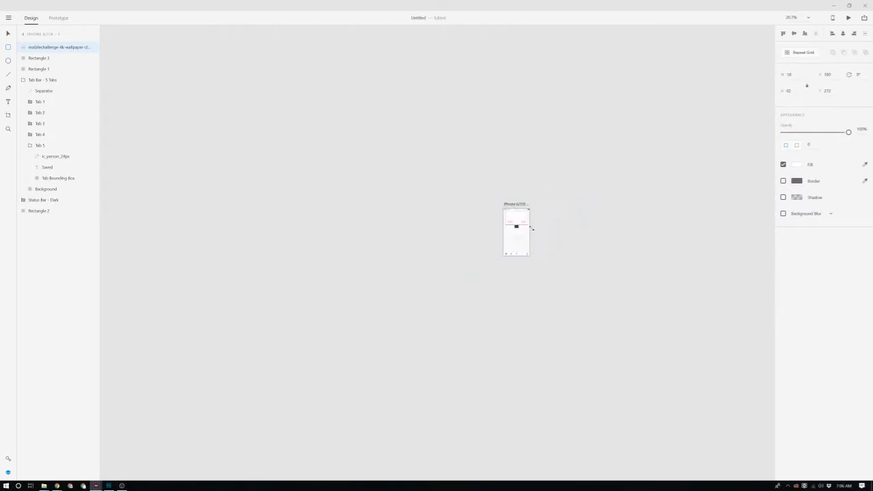
pyautogui.scroll(4, 515, 220)
pyautogui.scroll(4, 515, 220)
pyautogui.scroll(-2, 416, 186)
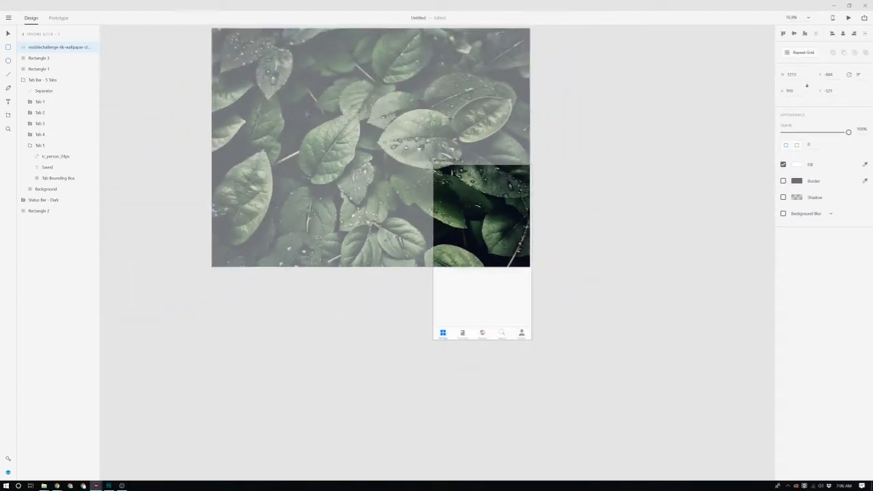
pyautogui.scroll(1, 287, 116)
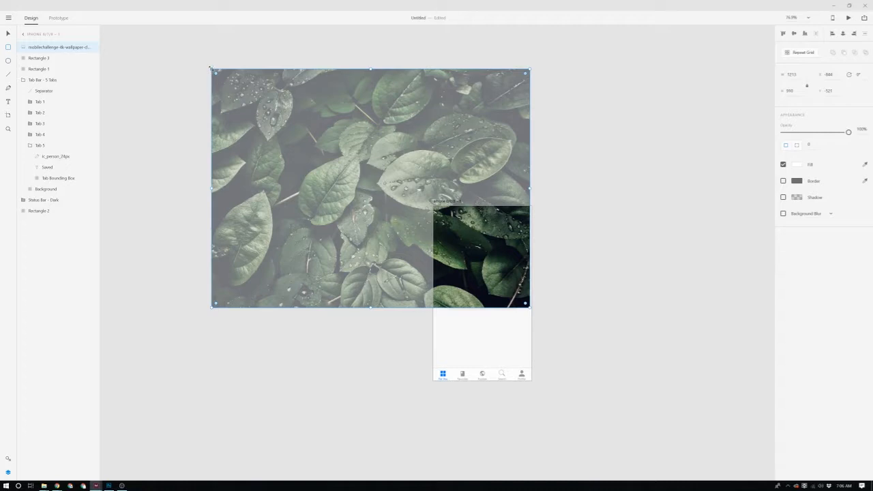
pyautogui.moveTo(211, 68); pyautogui.dragTo(433, 250)
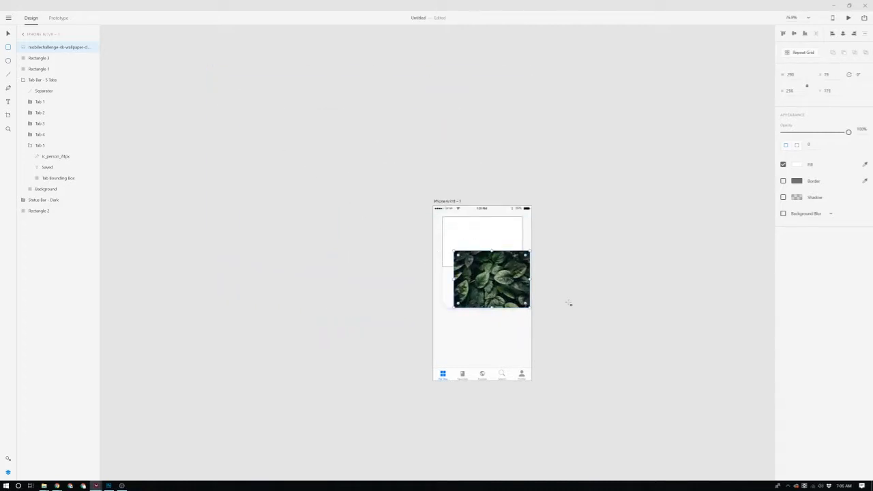
# - Move the leaf photo over the white rectangle and enlarge it to about 322 by 242 to cover the rectangle completely
pyautogui.moveTo(509, 282); pyautogui.dragTo(451, 254)
pyautogui.hotkey('ctrl', 'z')
pyautogui.moveTo(494, 285); pyautogui.dragTo(487, 255)
pyautogui.scroll(4, 487, 254)
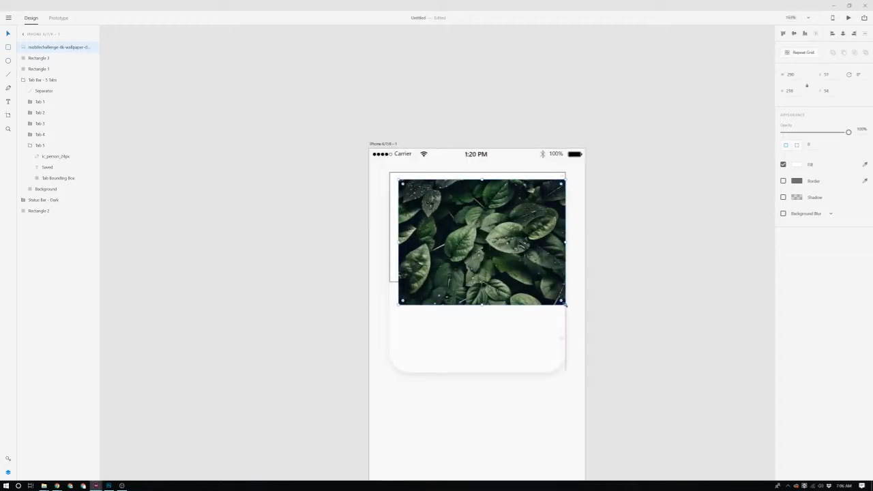
pyautogui.moveTo(566, 304); pyautogui.dragTo(545, 277)
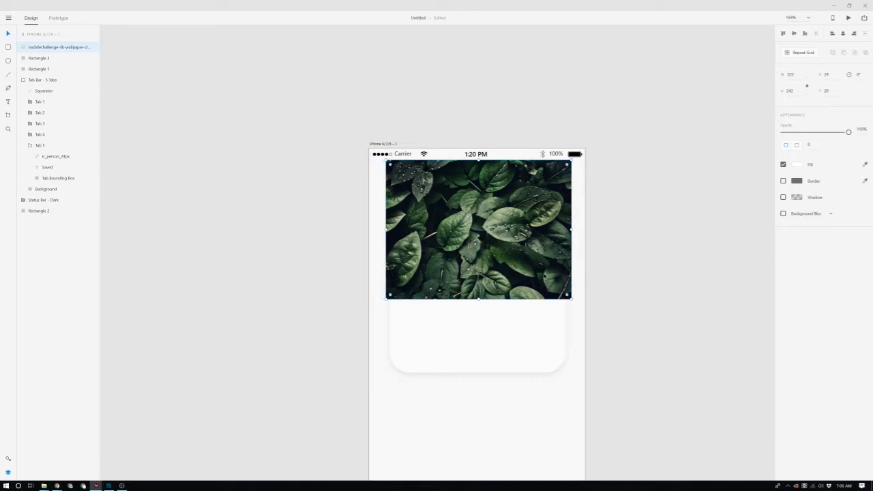
# - Reorder the leaf photo so it sits directly beneath the white rectangle and above the rounded card
pyautogui.hotkey('ctrl', 'shift', '[')
pyautogui.hotkey('ctrl', ']')
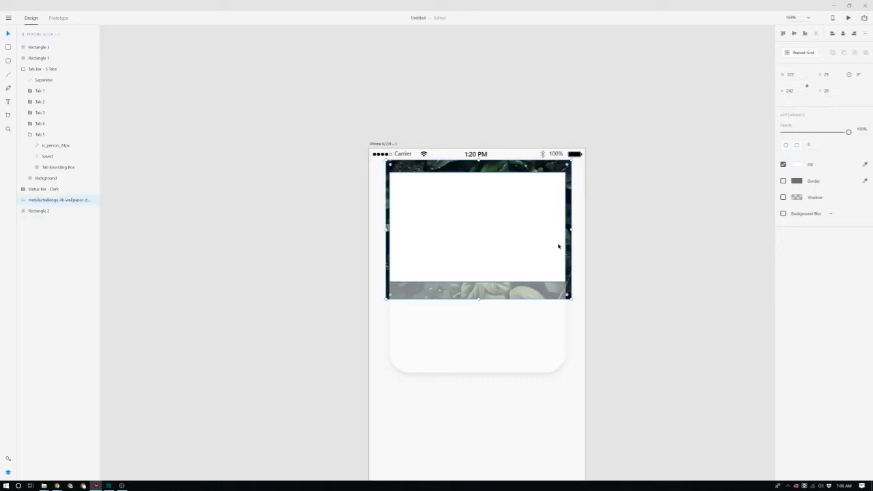
pyautogui.hotkey('ctrl', ']')
pyautogui.hotkey('ctrl', ']')
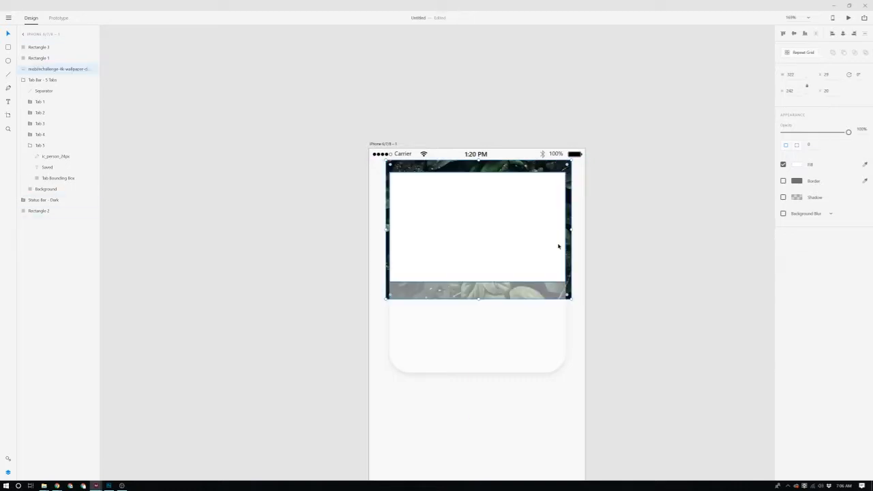
pyautogui.hotkey('ctrl', ']')
# - Mask the leaf photo with the white rectangle above it using Mask with Shape
pyautogui.keyDown('shift'); pyautogui.click(507, 229); pyautogui.keyUp('shift')
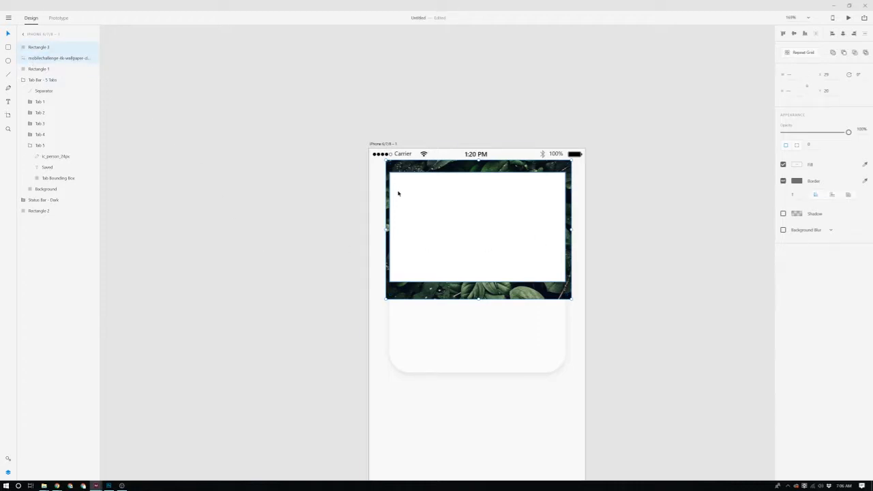
pyautogui.rightClick(36, 57)
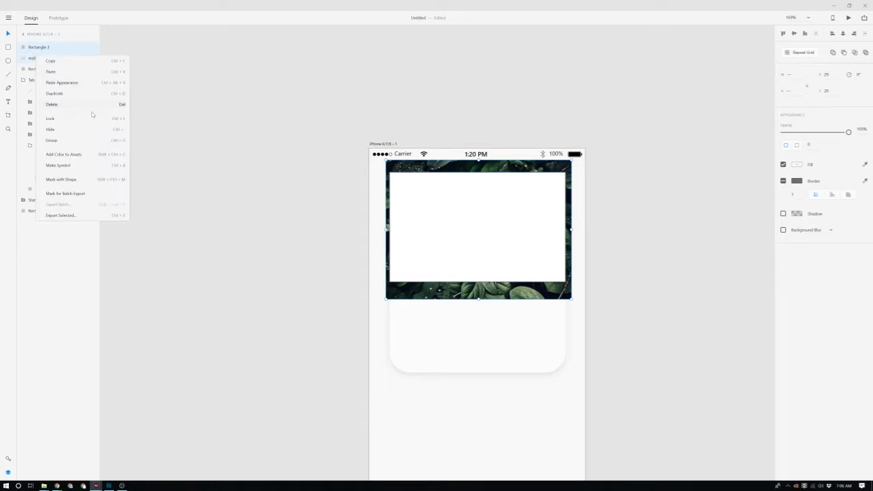
pyautogui.click(102, 183)
pyautogui.scroll(2, 448, 276)
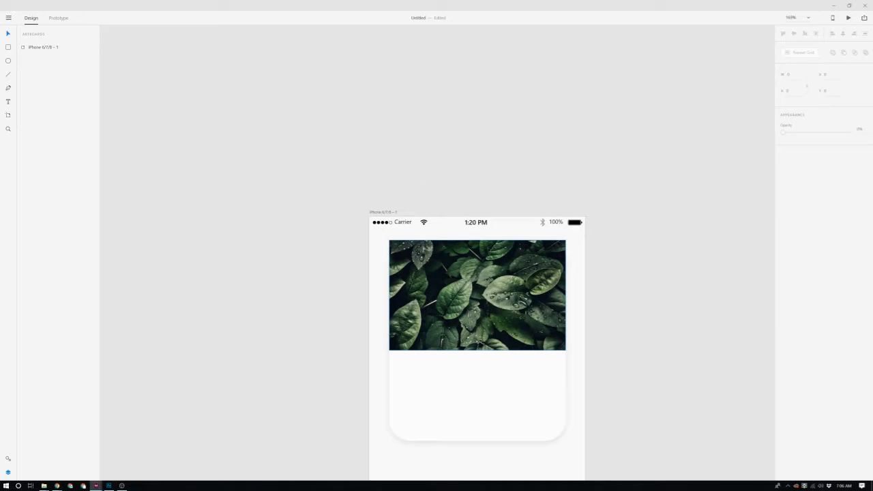
pyautogui.scroll(2, 448, 275)
pyautogui.scroll(2, 447, 275)
pyautogui.scroll(-3, 448, 275)
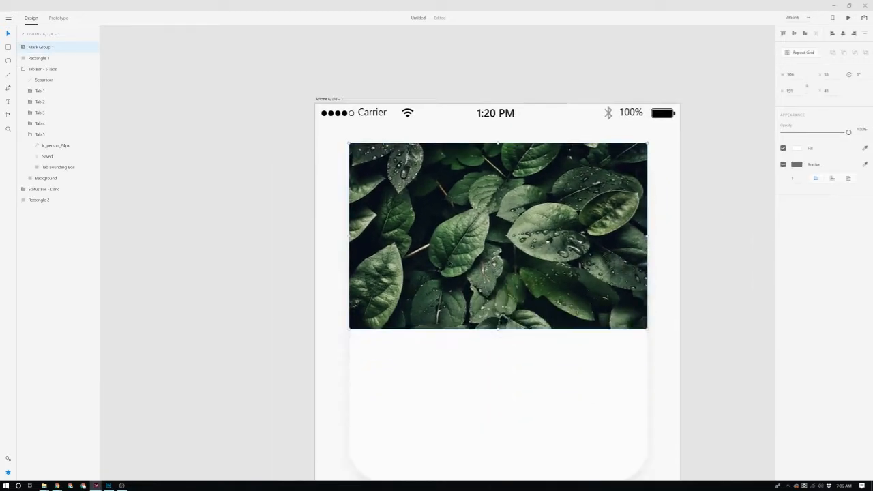
# - Bring the rounded card rectangle to the front, above the masked leaf photo
pyautogui.keyDown('shift'); pyautogui.click(541, 351); pyautogui.keyUp('shift')
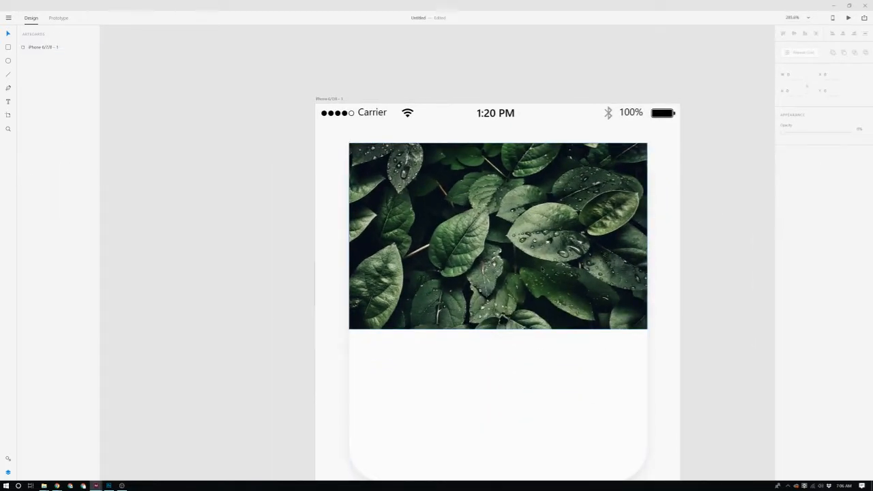
pyautogui.scroll(-2, 525, 304)
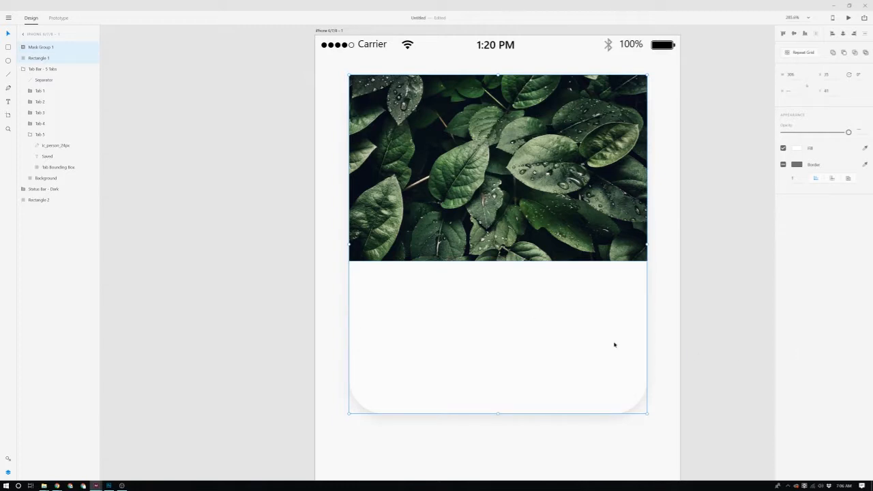
pyautogui.click(725, 345)
pyautogui.click(592, 335)
pyautogui.hotkey('ctrl', 'shift', ']')
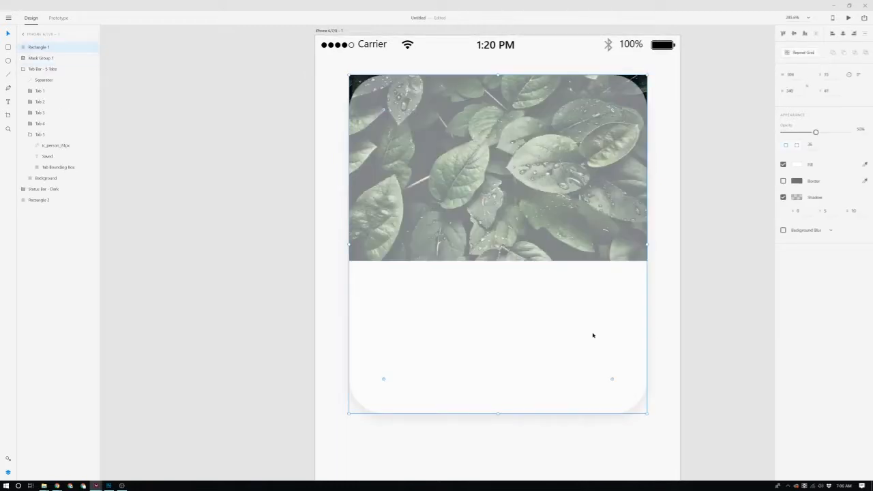
# - Select the rounded card together with the masked photo and apply Mask with Shape to round the photo's upper corners
pyautogui.keyDown('shift'); pyautogui.click(595, 198); pyautogui.keyUp('shift')
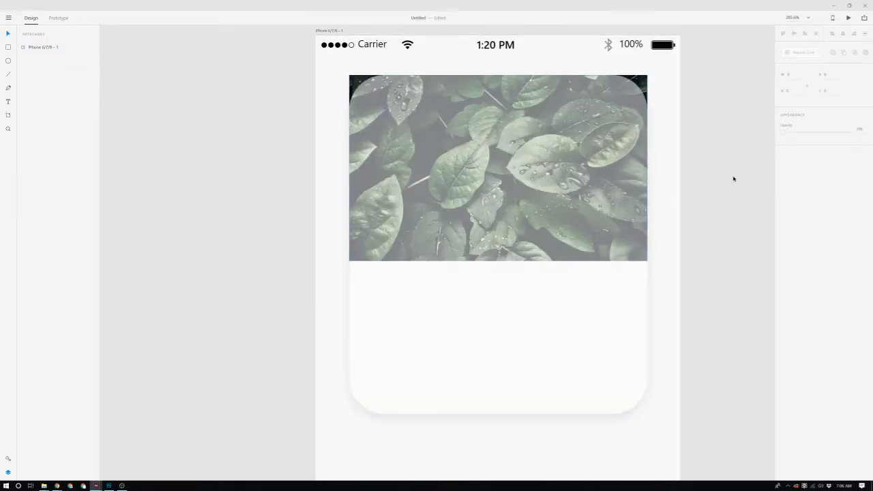
pyautogui.moveTo(733, 176); pyautogui.dragTo(599, 265)
pyautogui.keyDown('shift'); pyautogui.click(670, 307); pyautogui.keyUp('shift')
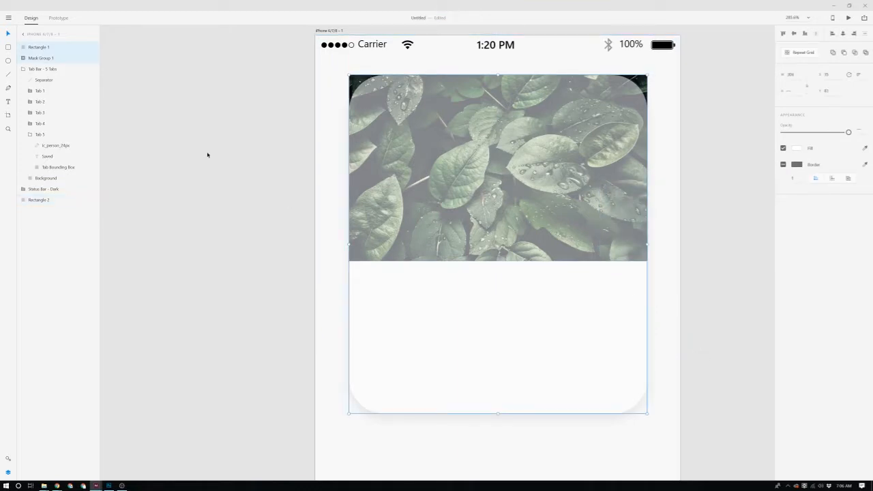
pyautogui.scroll(2, 207, 155)
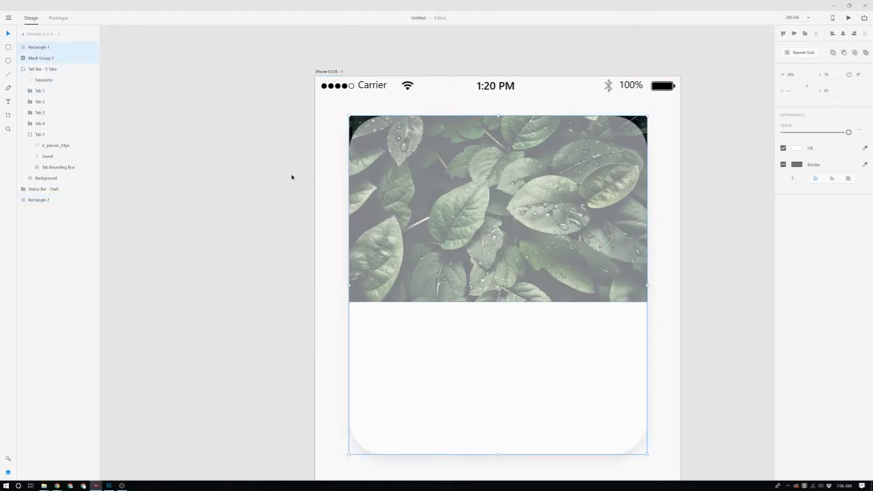
pyautogui.hotkey('ctrl', 'shift', 'm')
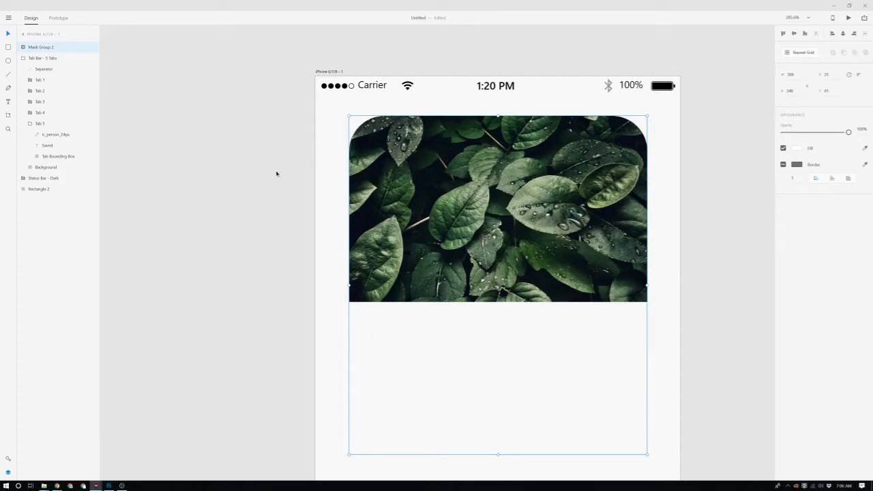
pyautogui.click(262, 178)
pyautogui.scroll(1, 384, 173)
pyautogui.scroll(-4, 465, 149)
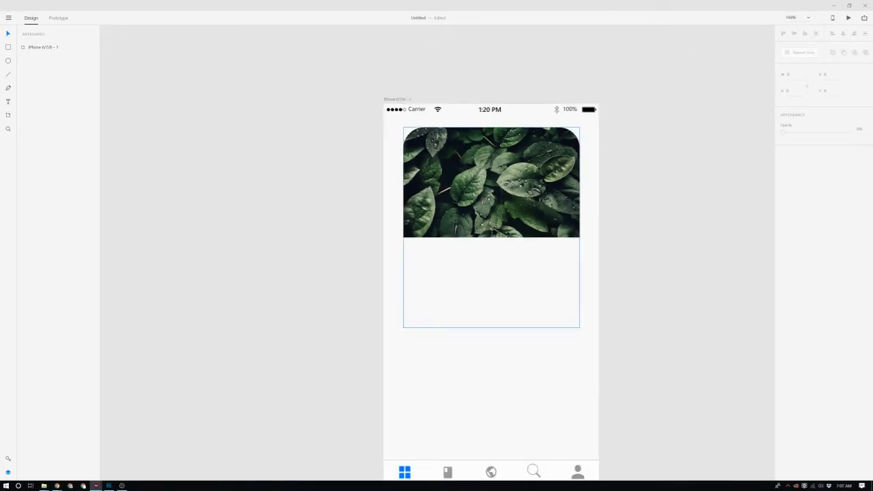
# - Try to stretch the masked card group downward to a height of about 391 px
pyautogui.click(505, 236)
pyautogui.scroll(-4, 506, 236)
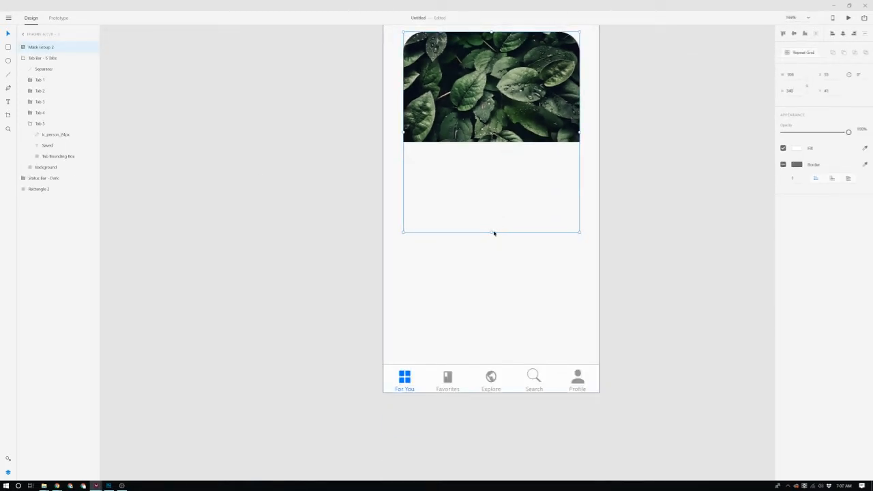
pyautogui.moveTo(491, 232); pyautogui.dragTo(491, 257)
pyautogui.click(696, 271)
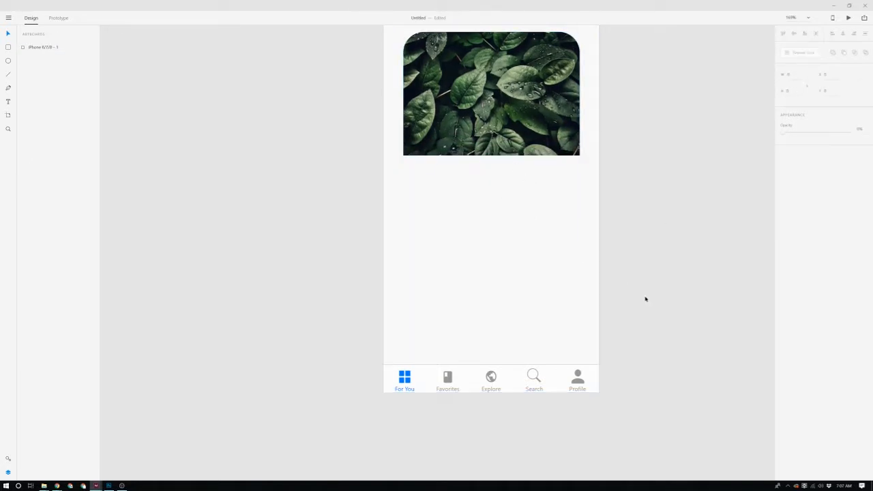
pyautogui.click(547, 228)
pyautogui.click(577, 148)
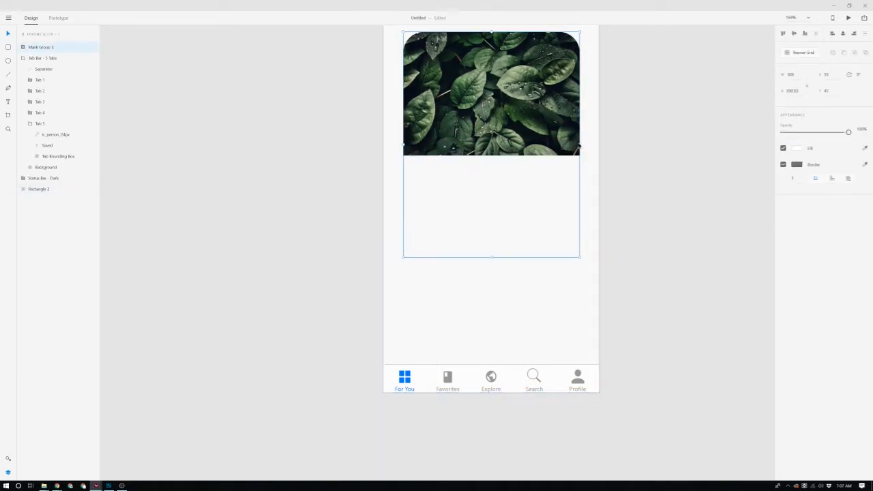
pyautogui.doubleClick(547, 214)
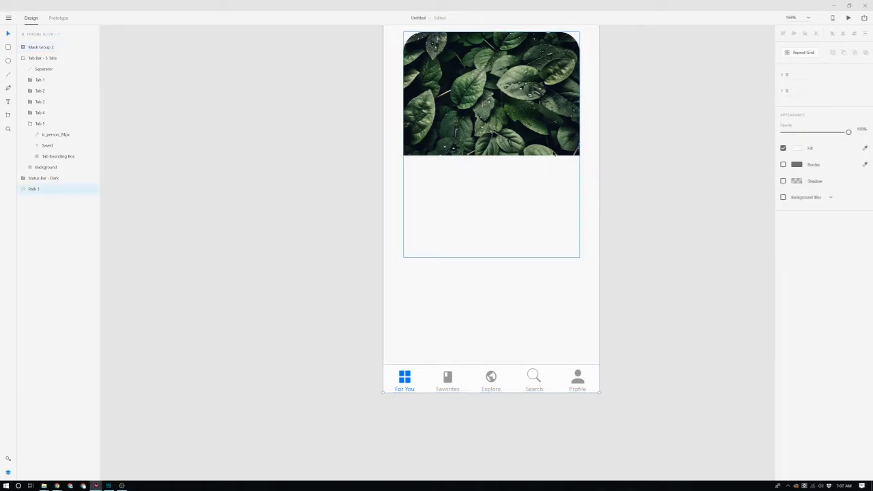
pyautogui.click(752, 193)
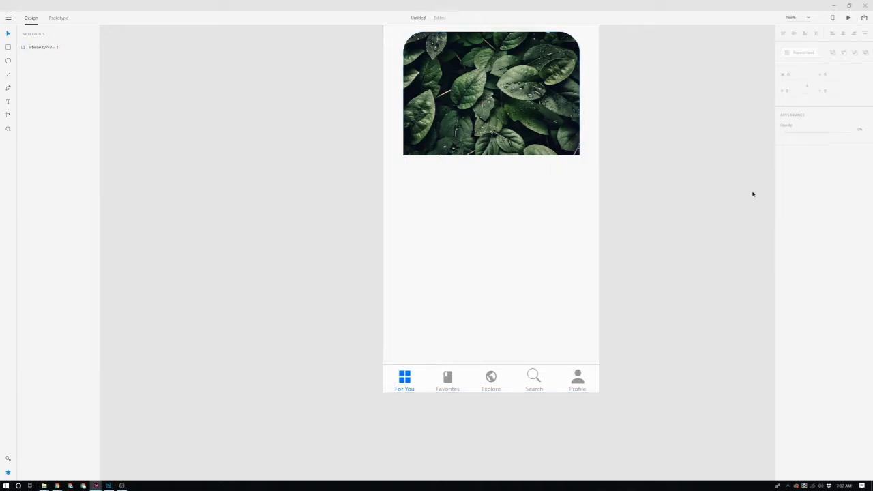
# - Undo the card's Mask with Shape so the rounded card lies as a separate rectangle over the masked photo again
pyautogui.click(537, 201)
pyautogui.hotkey('ctrl', 'shift', ']')
pyautogui.click(699, 200)
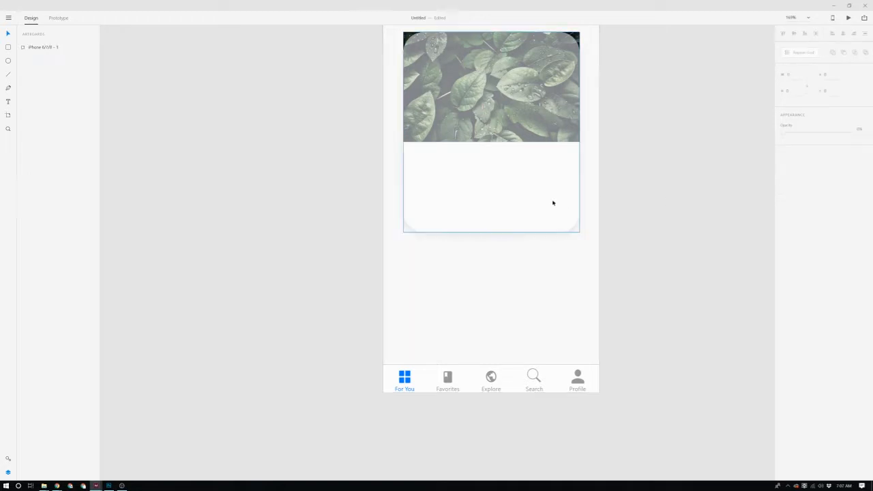
pyautogui.click(553, 201)
pyautogui.click(637, 210)
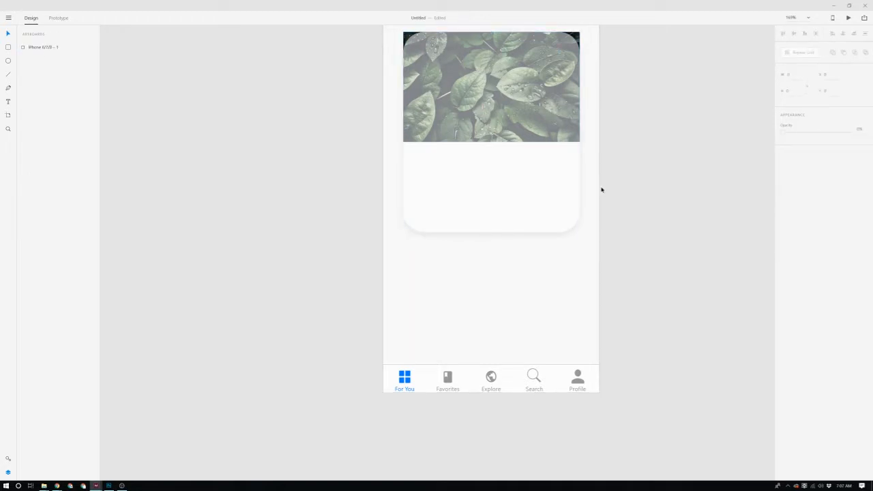
# - Paste a duplicate of the rounded card rectangle in place on top of the original card
pyautogui.click(566, 189)
pyautogui.click(640, 189)
pyautogui.hotkey('ctrl', 'v')
pyautogui.scroll(2, 573, 202)
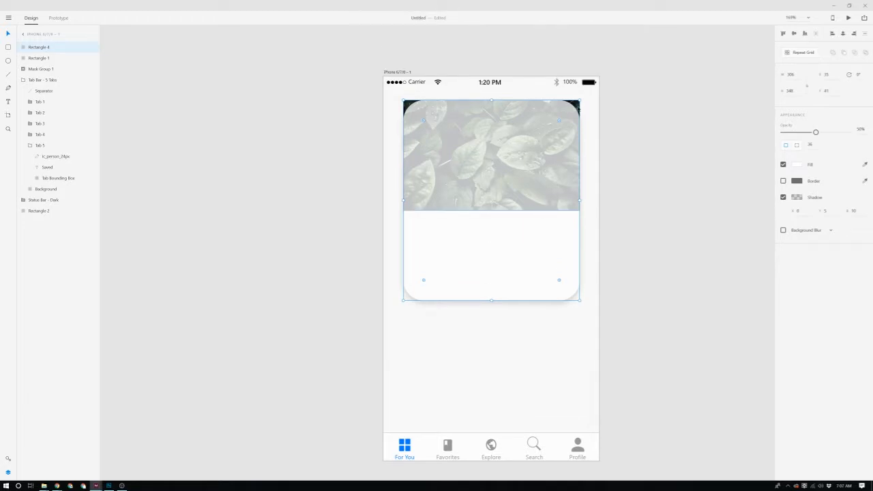
# - Select both rounded cards and the masked photo, excluding the background rectangle, and apply Mask with Shape
pyautogui.moveTo(645, 140); pyautogui.dragTo(545, 231)
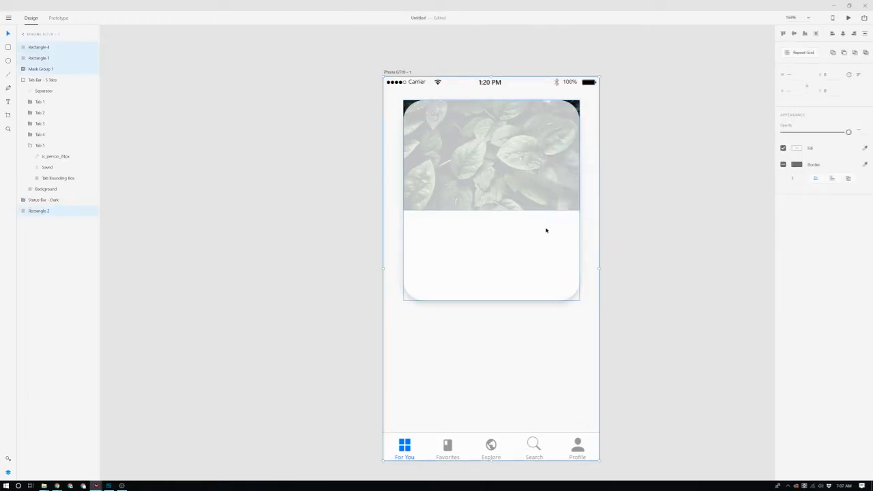
pyautogui.keyDown('shift'); pyautogui.click(594, 251); pyautogui.keyUp('shift')
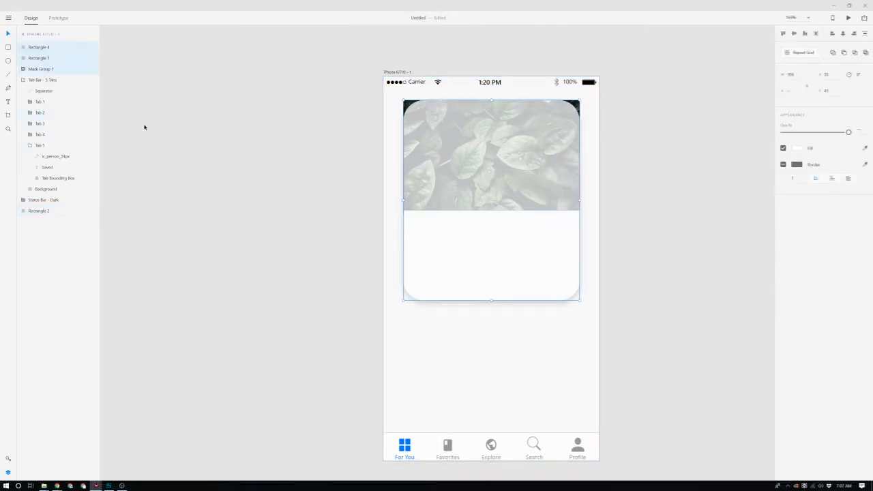
pyautogui.hotkey('ctrl', 'shift', 'm')
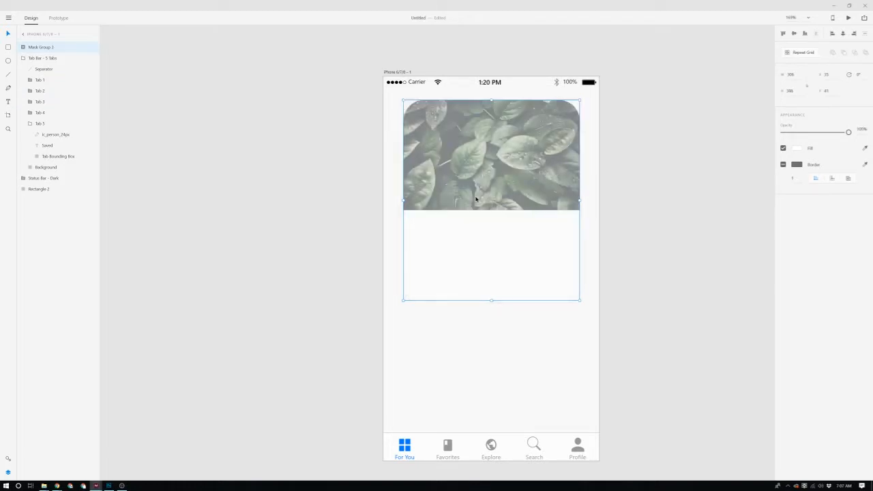
# - Inspect the new mask group and the appearance settings of the duplicate card shape inside it
pyautogui.click(681, 295)
pyautogui.click(540, 292)
pyautogui.click(666, 299)
pyautogui.click(562, 264)
pyautogui.doubleClick(561, 264)
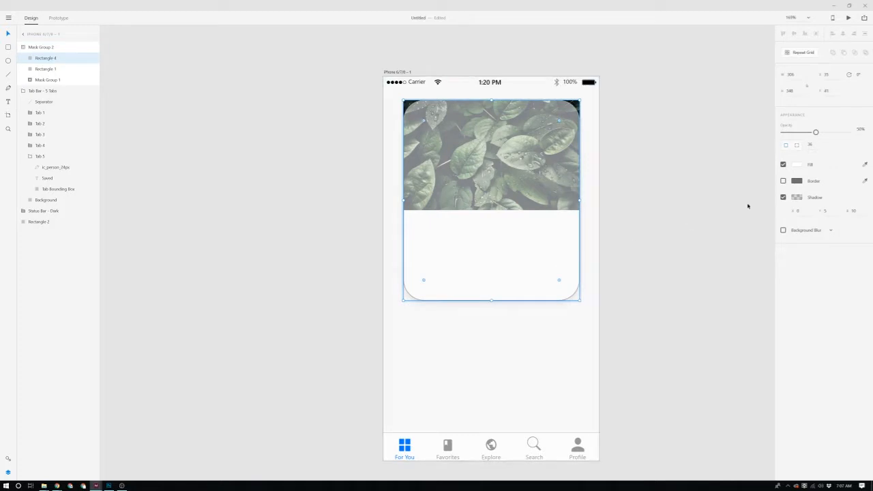
pyautogui.click(612, 281)
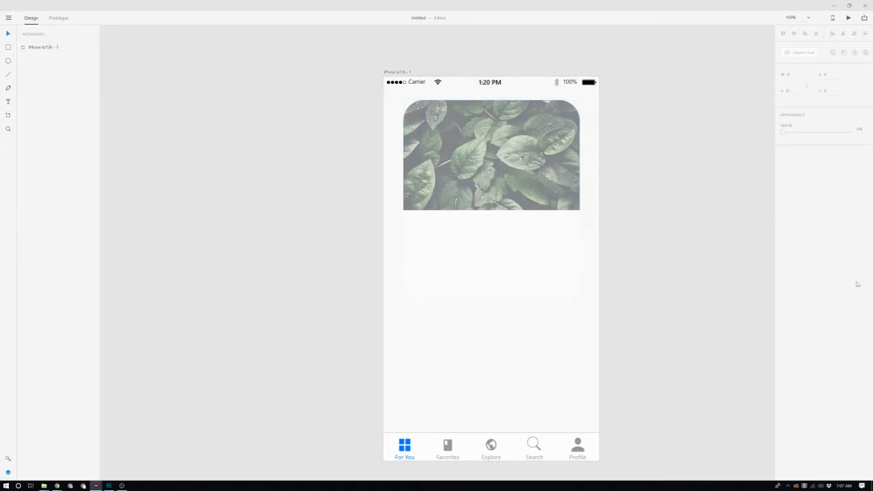
pyautogui.doubleClick(481, 269)
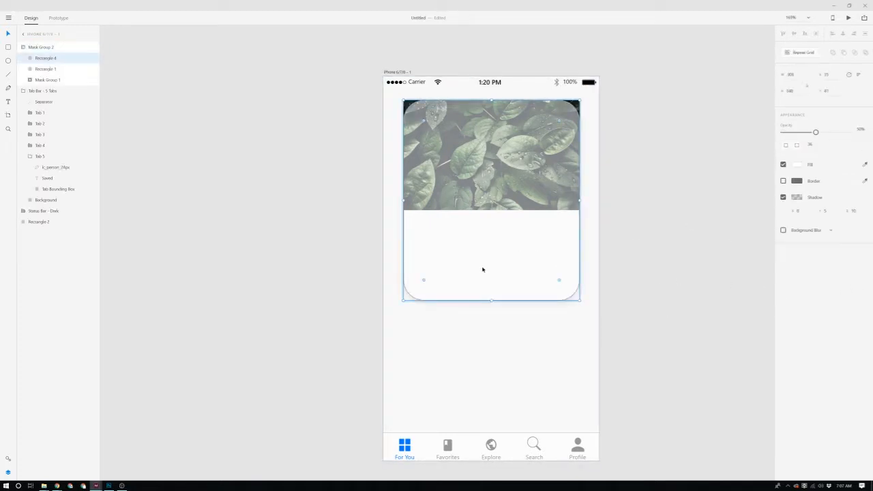
pyautogui.click(855, 211)
pyautogui.press('Escape')
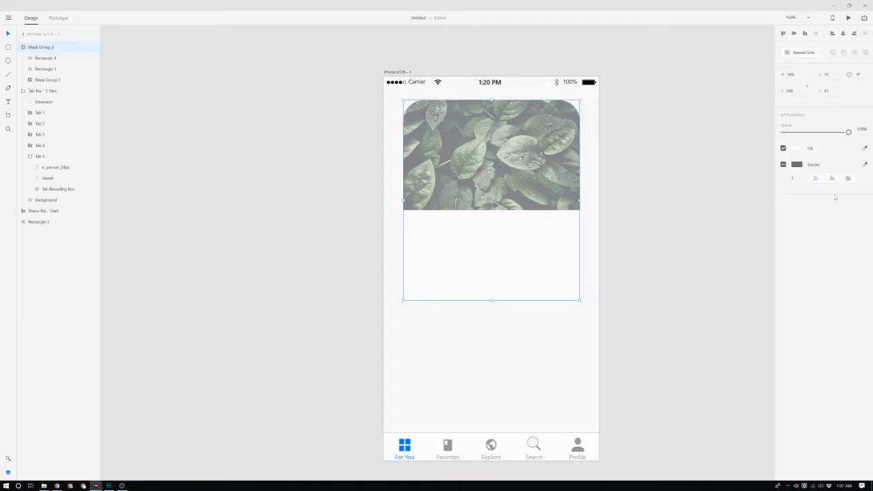
# - Inside the mask group, set the duplicate card's opacity to 15% and its shadow blur to 3
pyautogui.doubleClick(559, 256)
pyautogui.moveTo(859, 211); pyautogui.dragTo(783, 220)
pyautogui.press('1')
pyautogui.press('5')
pyautogui.hotkey('ctrl', '8')
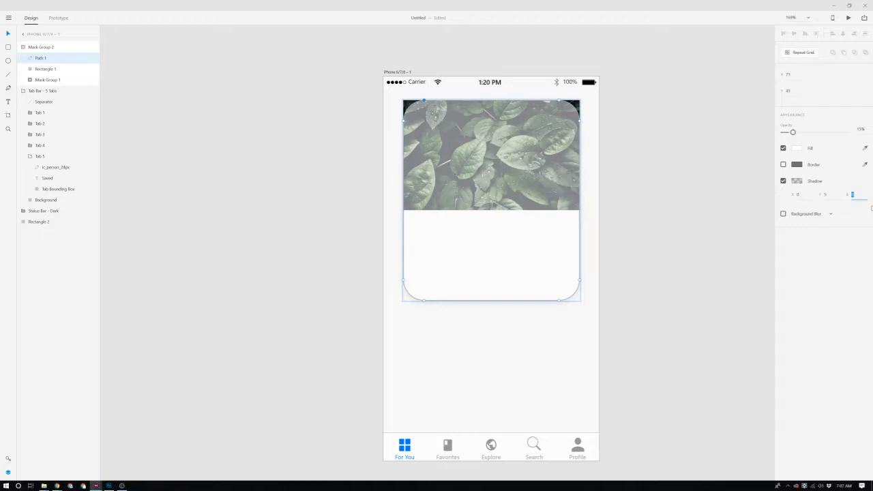
pyautogui.click(771, 220)
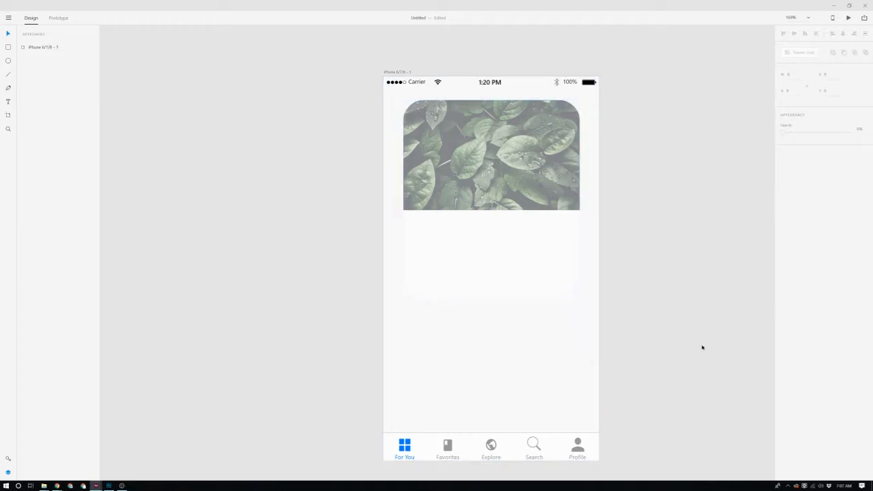
# - Try Background Blur on the masking card shape and switch it off again
pyautogui.click(559, 275)
pyautogui.click(582, 260)
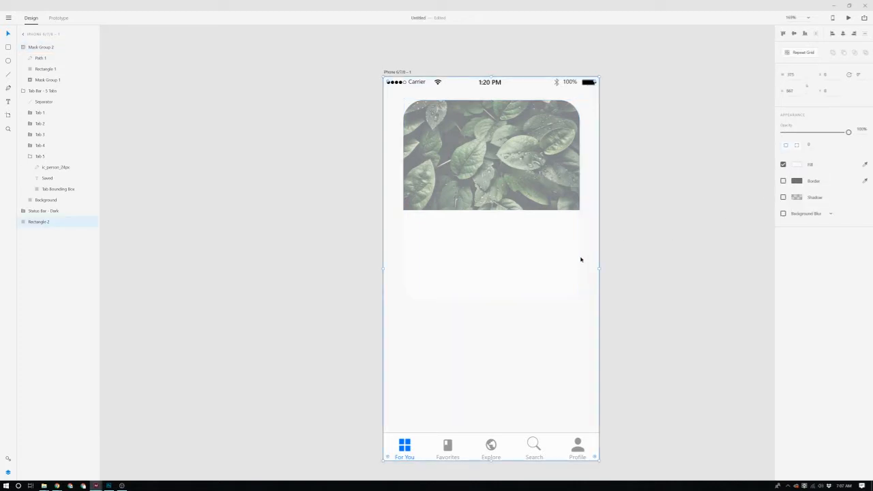
pyautogui.doubleClick(537, 270)
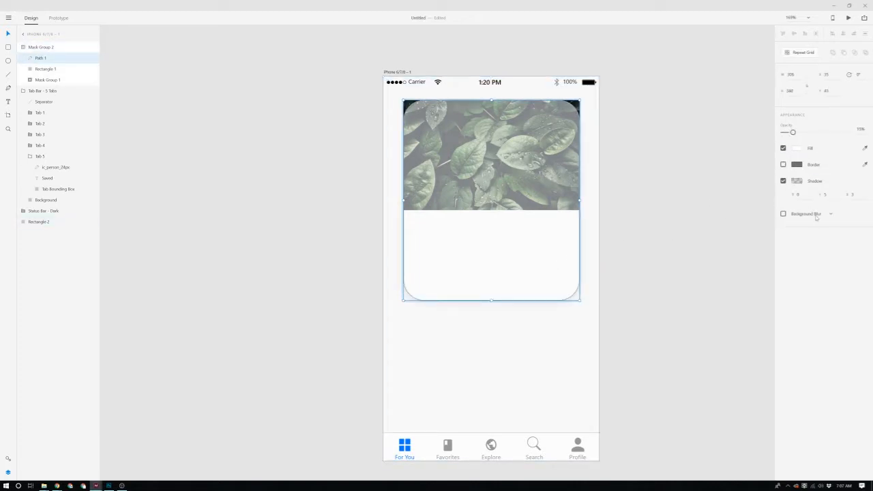
pyautogui.click(816, 215)
pyautogui.click(808, 226)
pyautogui.click(783, 215)
pyautogui.click(783, 214)
pyautogui.click(783, 214)
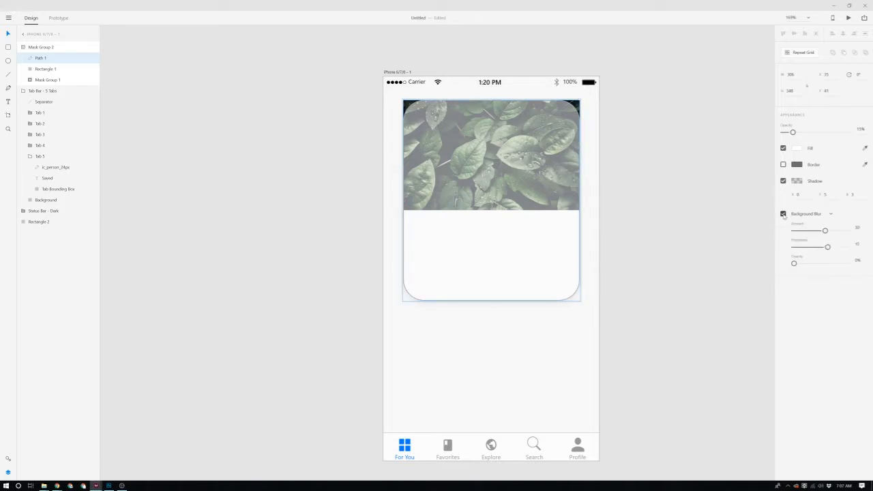
pyautogui.click(783, 214)
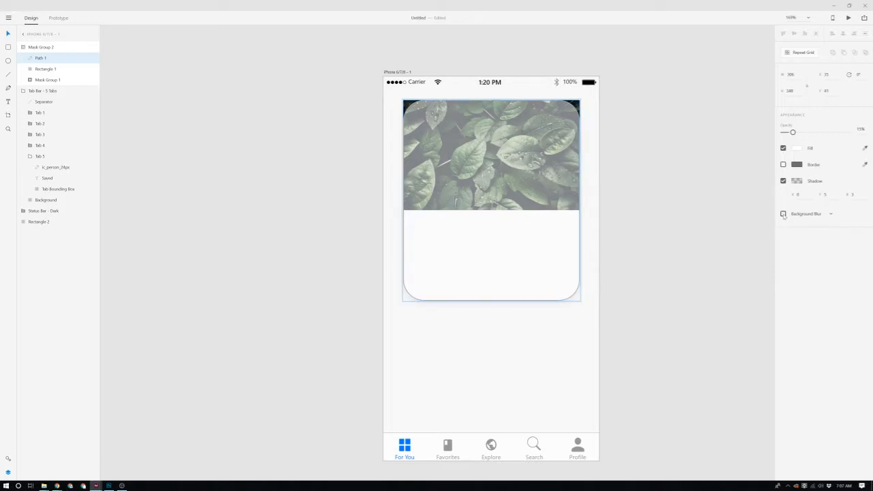
pyautogui.press('Escape')
# - Set the original rounded card inside the mask group to a shadow Y offset of 3 and 20% opacity
pyautogui.click(551, 289)
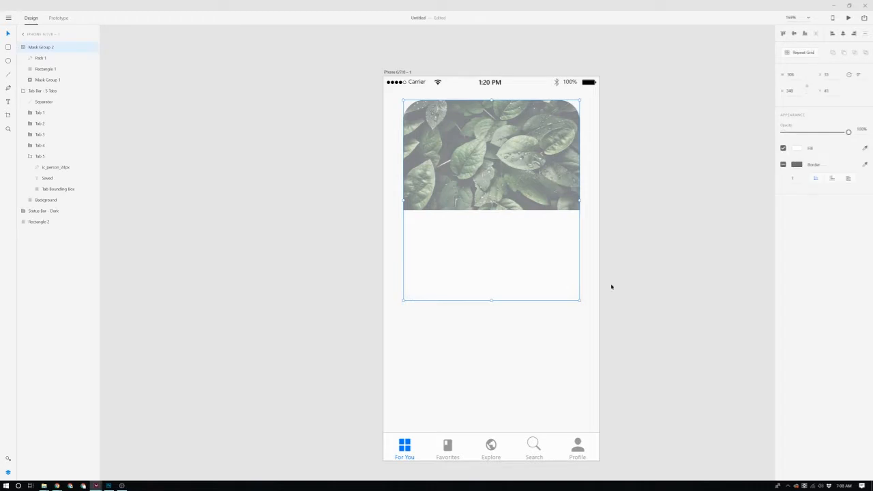
pyautogui.click(706, 286)
pyautogui.doubleClick(560, 281)
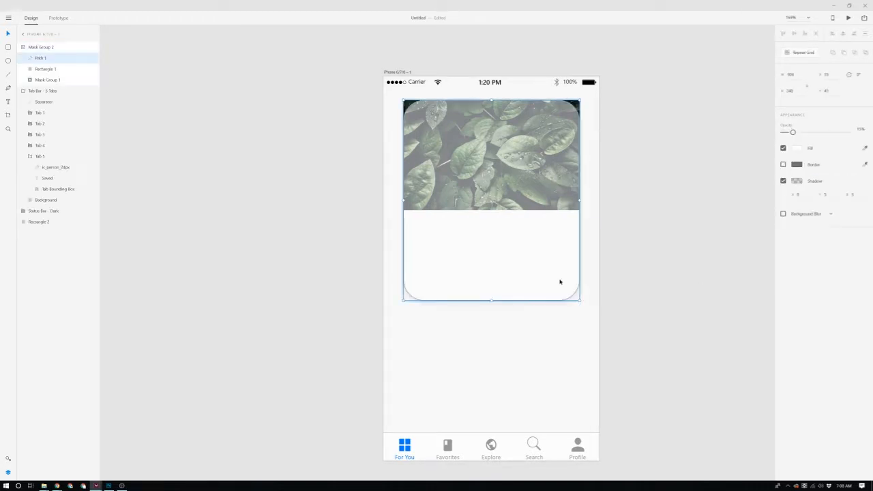
pyautogui.click(560, 282)
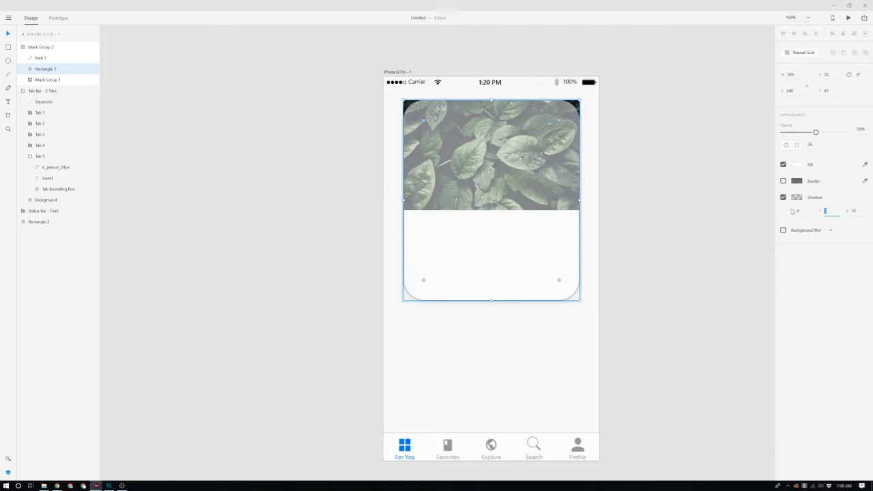
pyautogui.press('Escape')
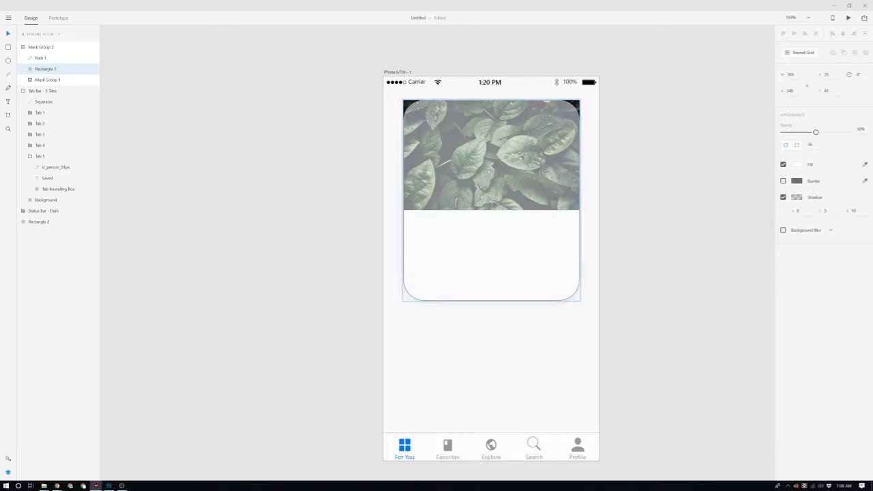
pyautogui.press('Return')
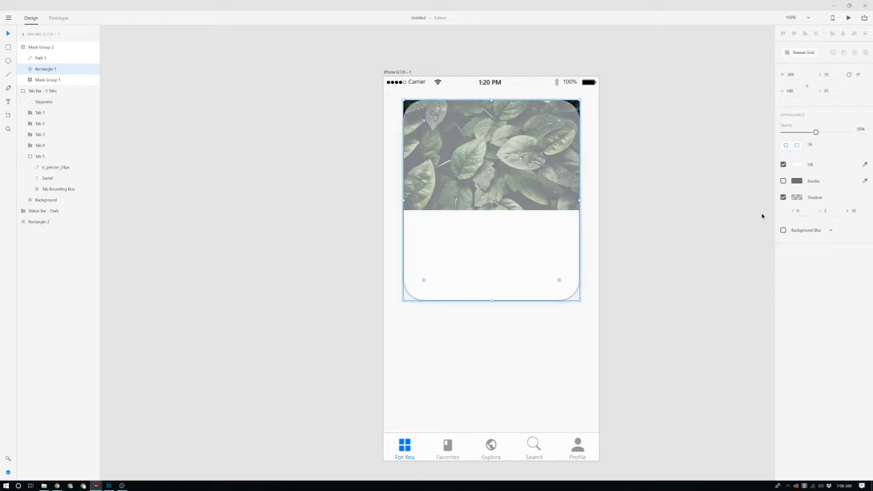
pyautogui.press('3')
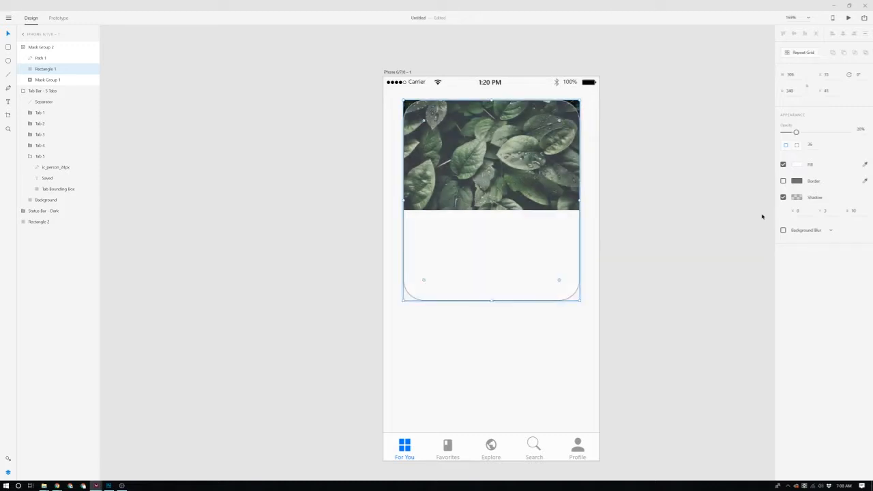
# - Try deleting the original rounded card from the mask group, and undo the deletion along with its opacity and shadow changes
pyautogui.press('Delete')
pyautogui.click(480, 259)
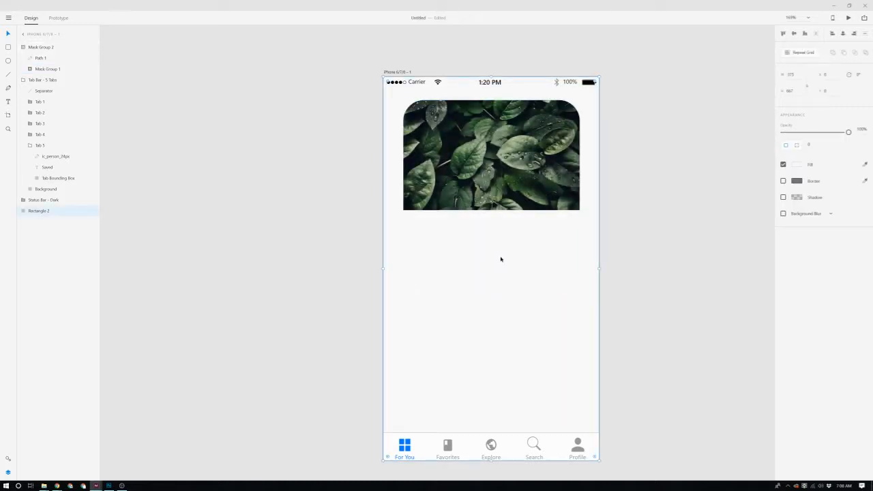
pyautogui.hotkey('ctrl', 'z')
pyautogui.click(637, 239)
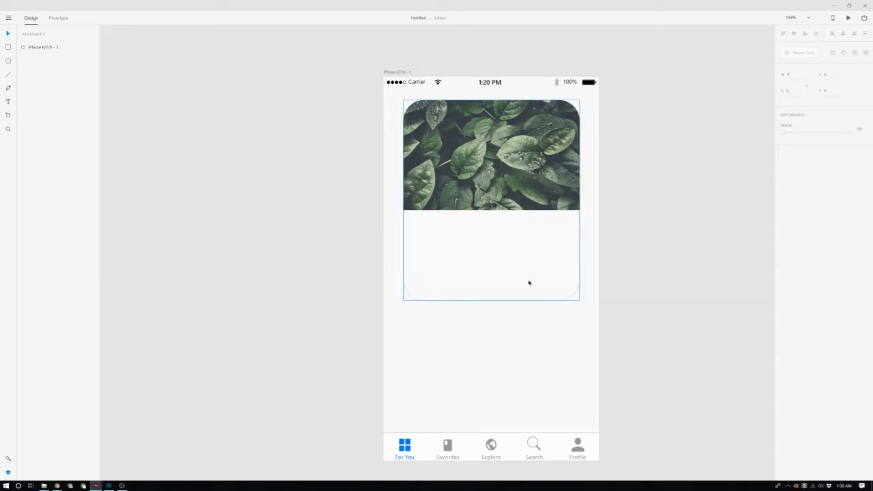
pyautogui.hotkey('ctrl', 'z')
pyautogui.click(654, 360)
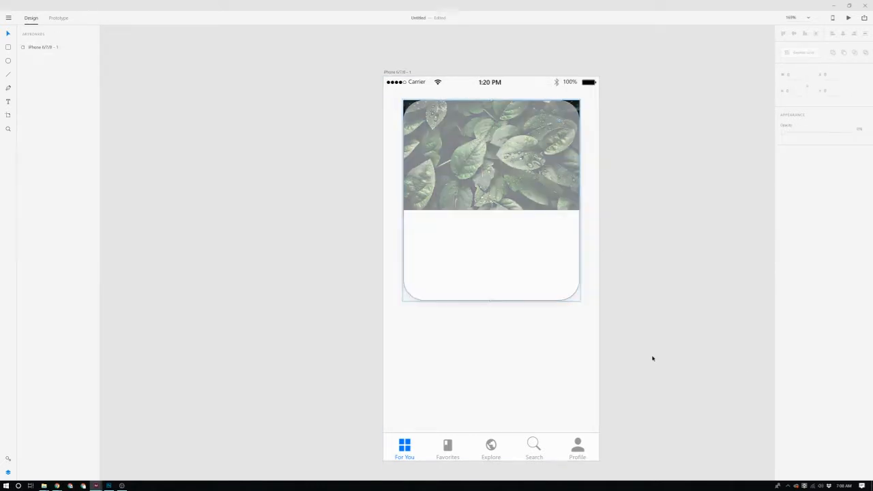
pyautogui.click(567, 298)
pyautogui.click(633, 327)
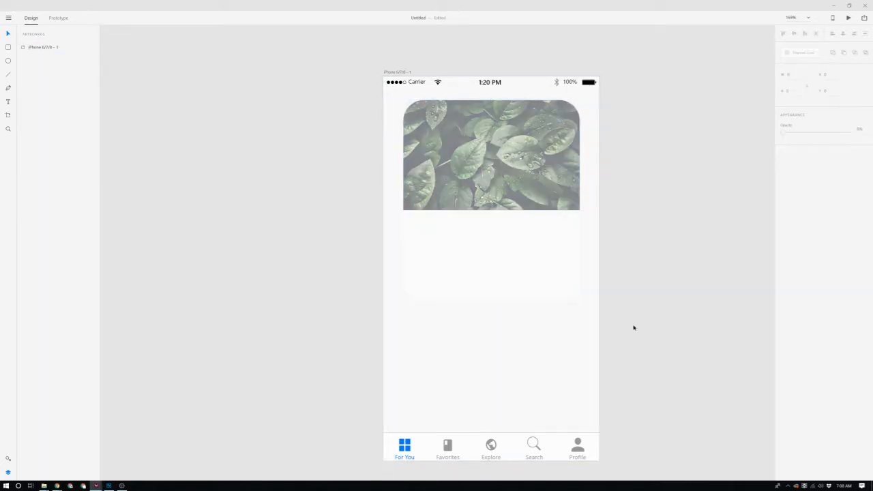
# - Change the fill of the full-screen background rectangle to a slightly darker light grey
pyautogui.click(550, 329)
pyautogui.click(797, 165)
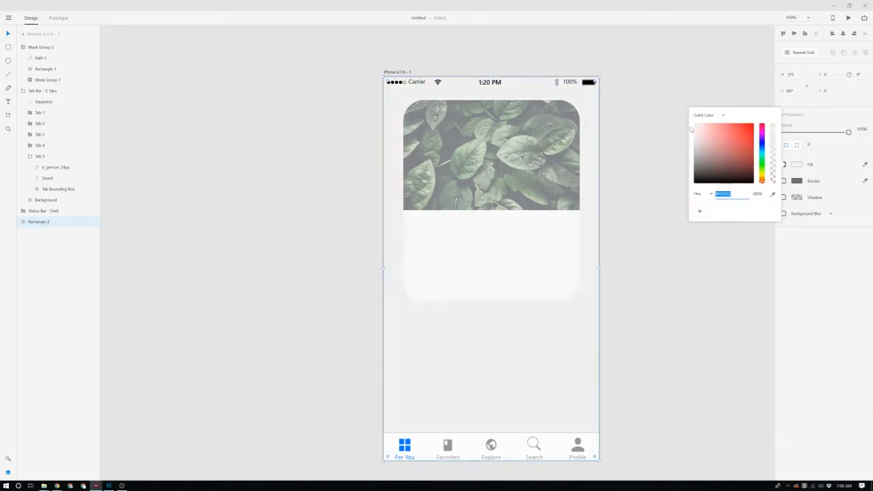
pyautogui.click(671, 320)
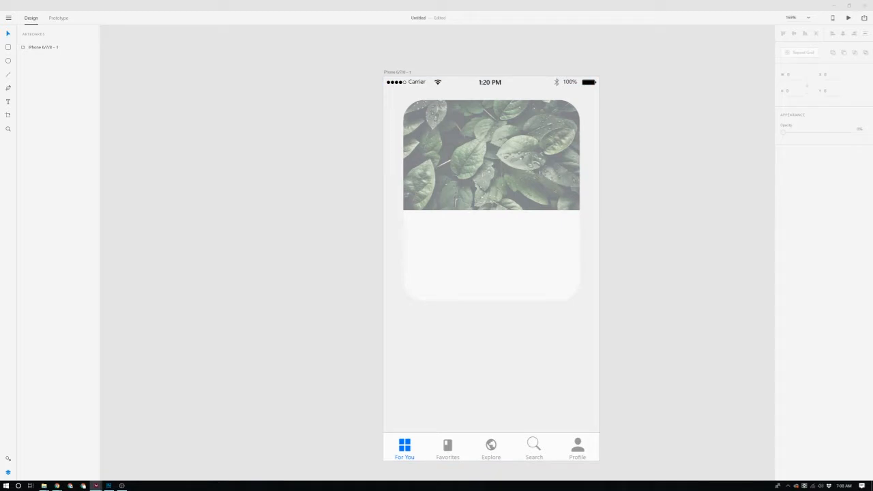
# - Lower the opacity of the original rounded card inside the mask group to about 20%
pyautogui.doubleClick(563, 274)
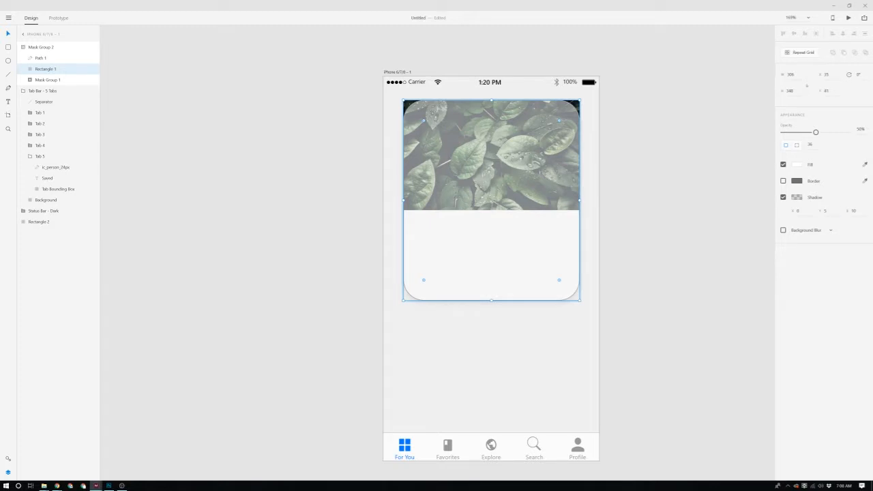
pyautogui.press('2')
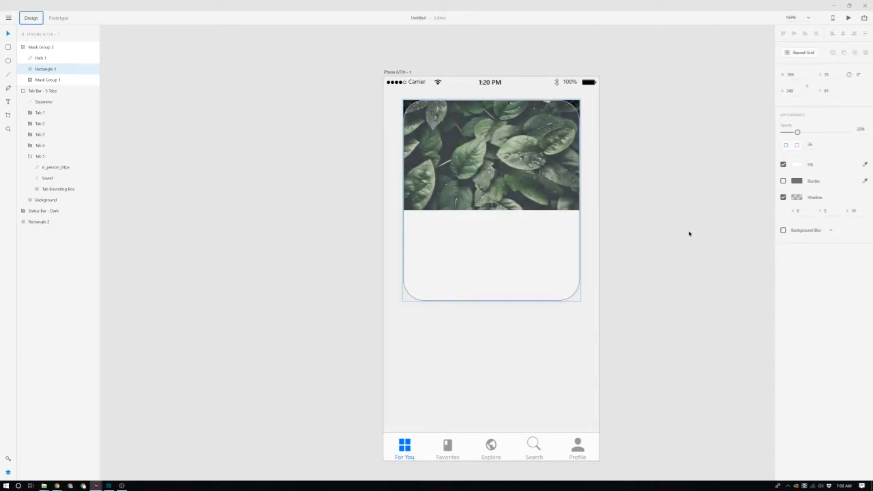
# - Set the original rounded card's shadow to Y offset 22 and blur 24, and its opacity to 15%
pyautogui.press('Tab')
pyautogui.click(826, 211)
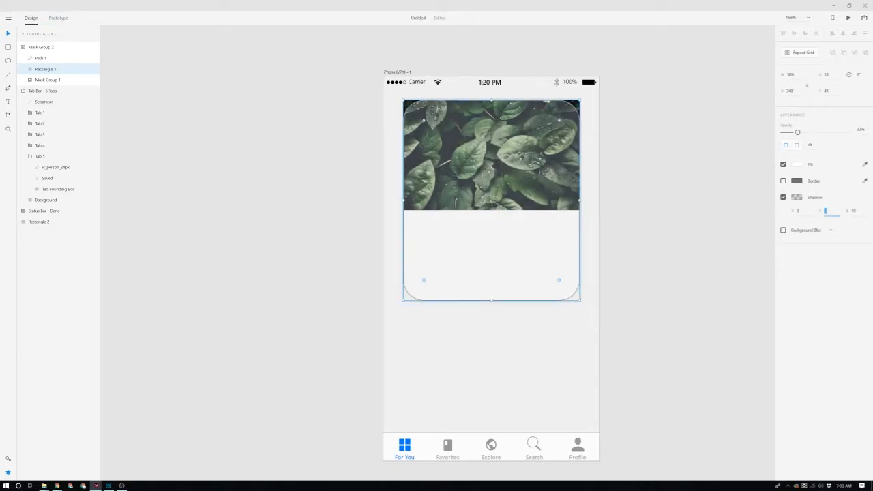
pyautogui.write('22')
pyautogui.press('Tab')
pyautogui.press('Tab')
pyautogui.hotkey('ctrl', '8')
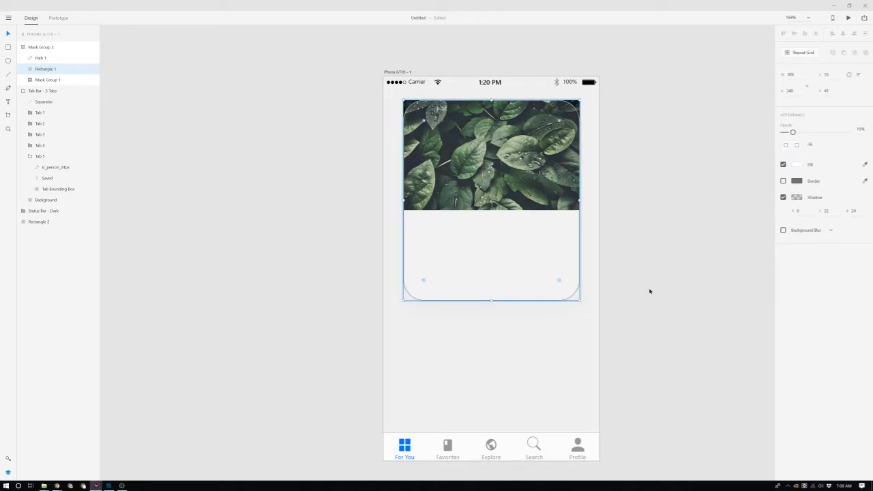
pyautogui.click(730, 278)
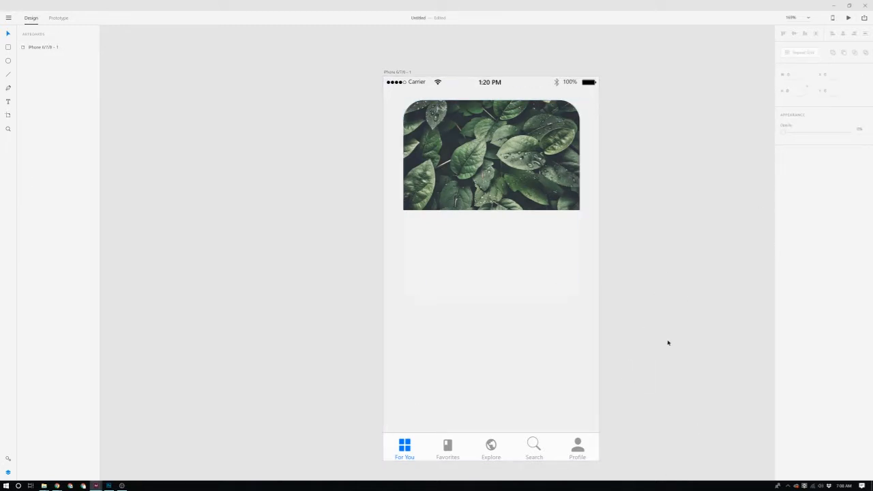
# - Change the fill of the full-screen background rectangle to a slightly darker light grey
pyautogui.click(594, 334)
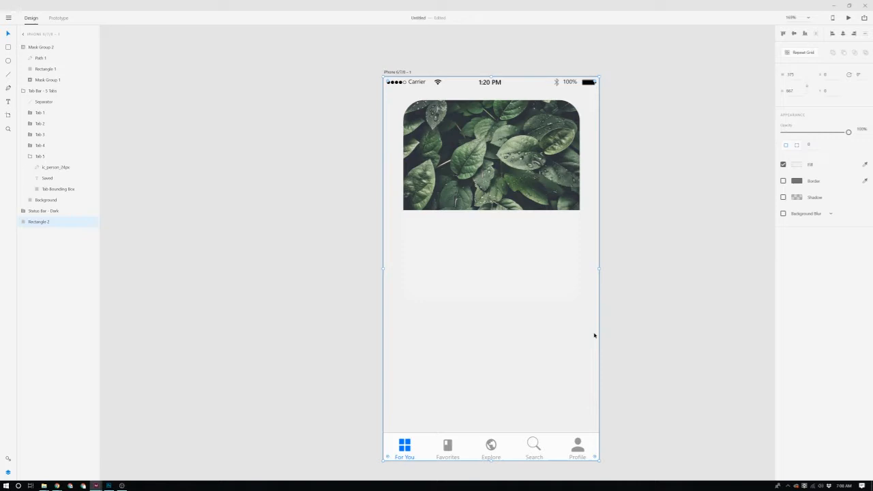
pyautogui.click(796, 164)
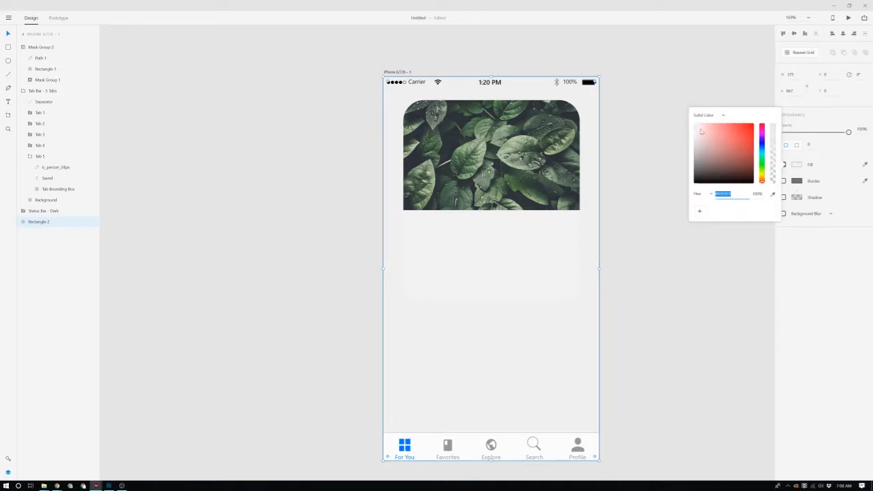
pyautogui.moveTo(700, 131); pyautogui.dragTo(685, 129)
pyautogui.click(633, 263)
# - Raise the opacity of the mask path (Path 1) inside the card's mask group to 100%
pyautogui.doubleClick(549, 261)
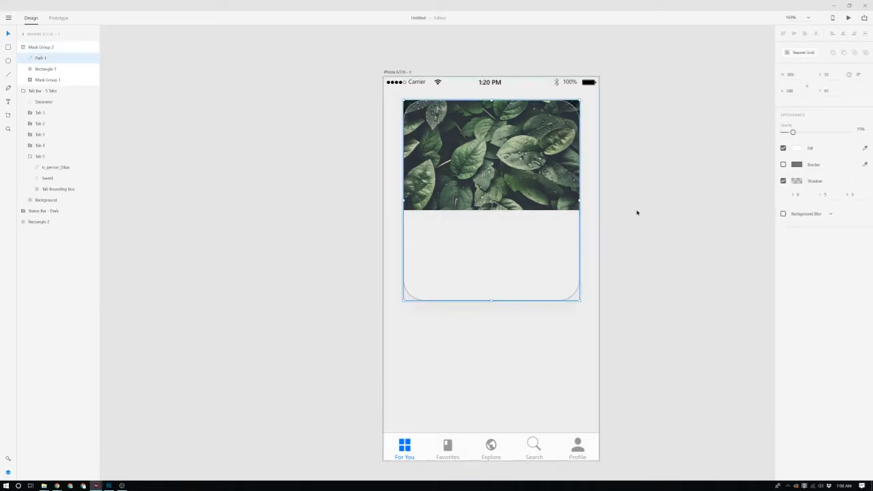
pyautogui.click(796, 148)
pyautogui.moveTo(827, 132); pyautogui.dragTo(859, 135)
pyautogui.click(700, 221)
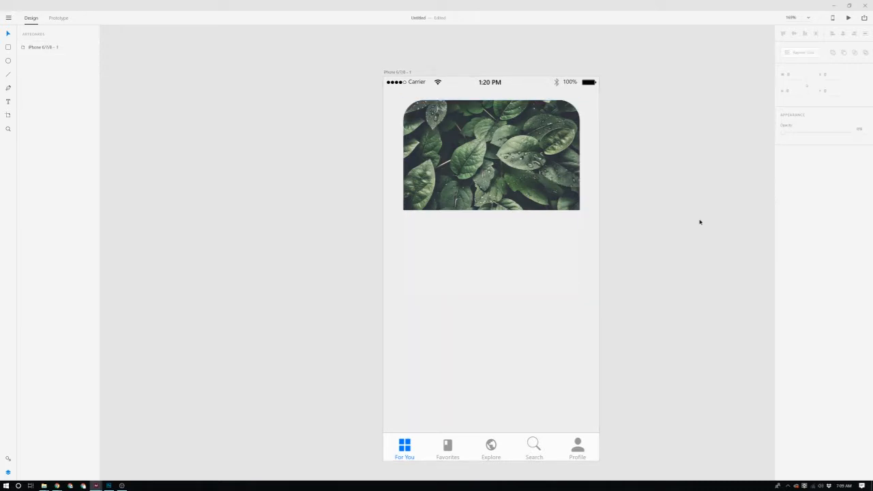
# - Try raising the opacity of the original rounded card inside the mask group to 100%
pyautogui.click(514, 286)
pyautogui.doubleClick(512, 287)
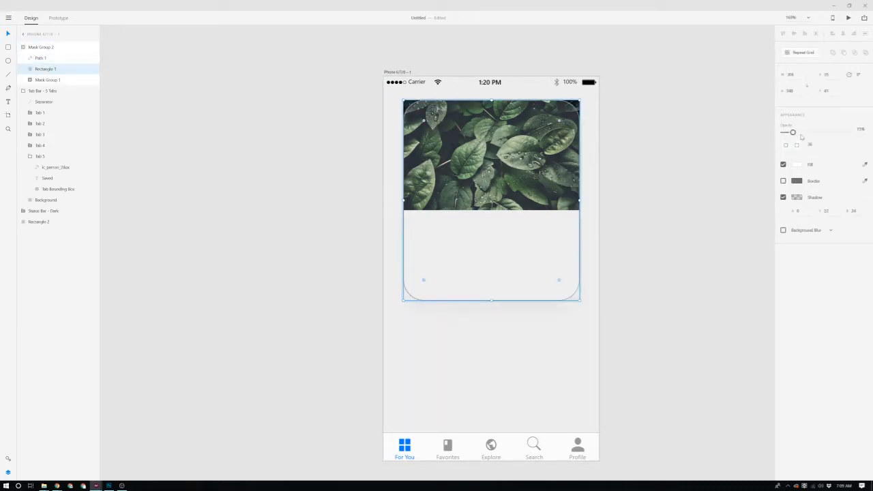
pyautogui.moveTo(792, 132); pyautogui.dragTo(853, 133)
pyautogui.click(686, 205)
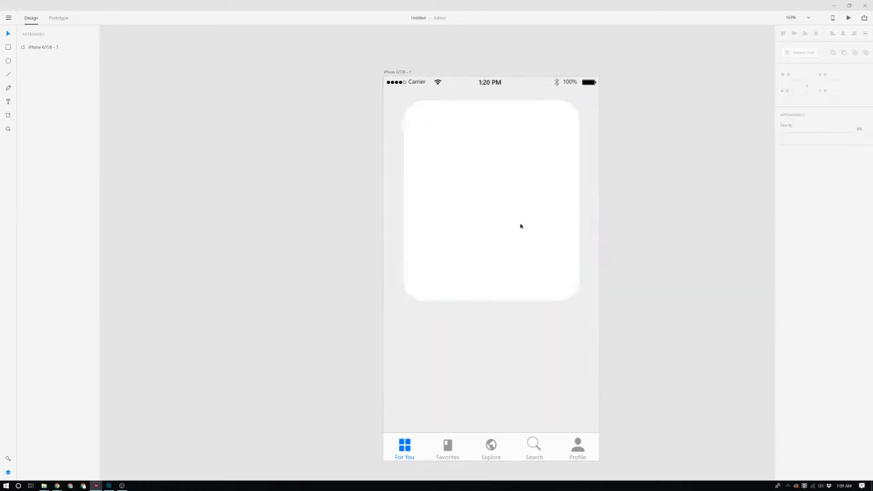
# - Try moving the card's mask group off the artboard and restacking it behind the background, and undo these changes along with the last opacity change
pyautogui.click(520, 220)
pyautogui.moveTo(560, 245); pyautogui.dragTo(783, 317)
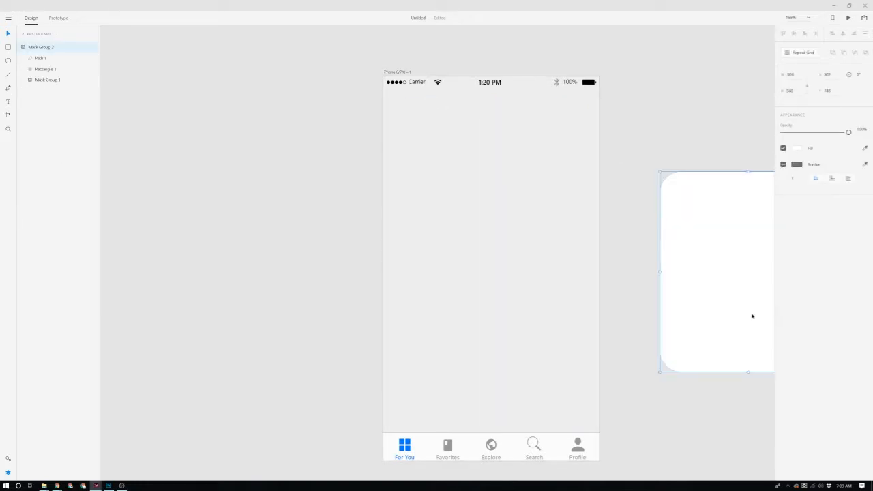
pyautogui.hotkey('ctrl', 'z')
pyautogui.hotkey('ctrl', 'shift', '[')
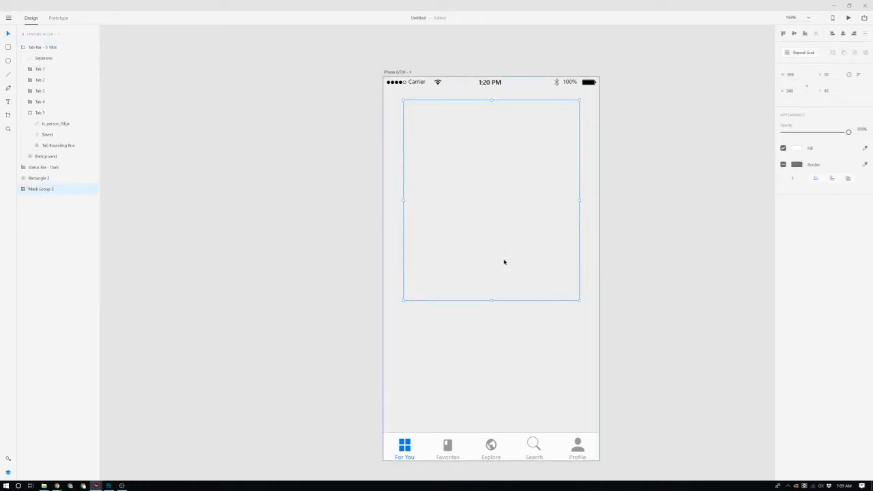
pyautogui.hotkey('ctrl', ']')
pyautogui.hotkey('ctrl', ']')
pyautogui.hotkey('ctrl', ']')
pyautogui.hotkey('ctrl', 'z')
pyautogui.hotkey('ctrl', 'z')
pyautogui.hotkey('ctrl', 'z')
pyautogui.hotkey('ctrl', 'z')
pyautogui.hotkey('ctrl', 'z')
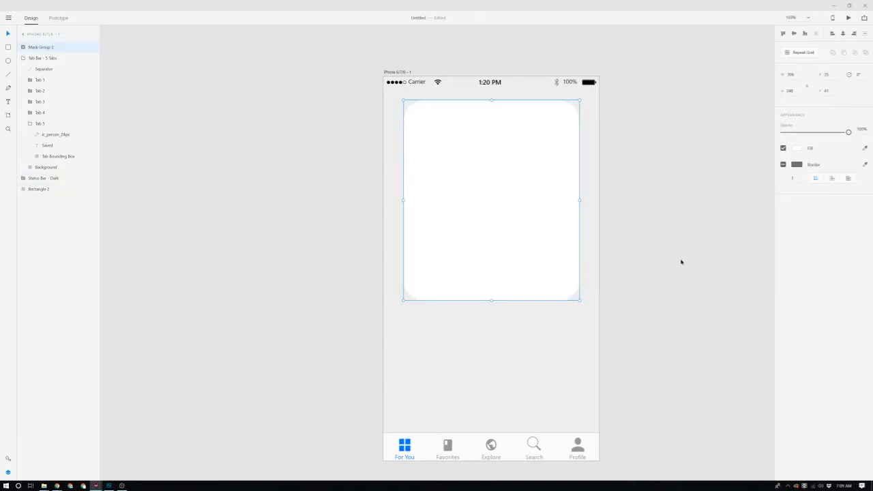
# - Convert the original rounded card inside the mask group to an editable path and raise its opacity to about 65%
pyautogui.click(682, 261)
pyautogui.click(516, 272)
pyautogui.doubleClick(516, 274)
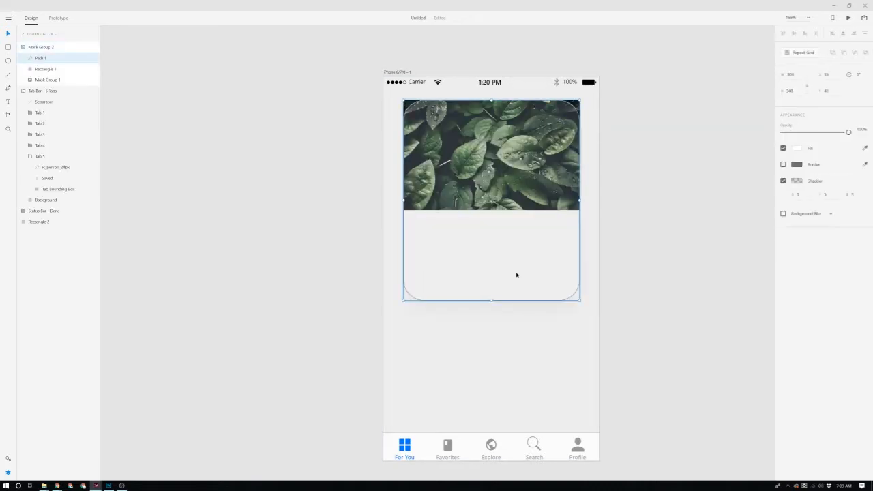
pyautogui.doubleClick(517, 274)
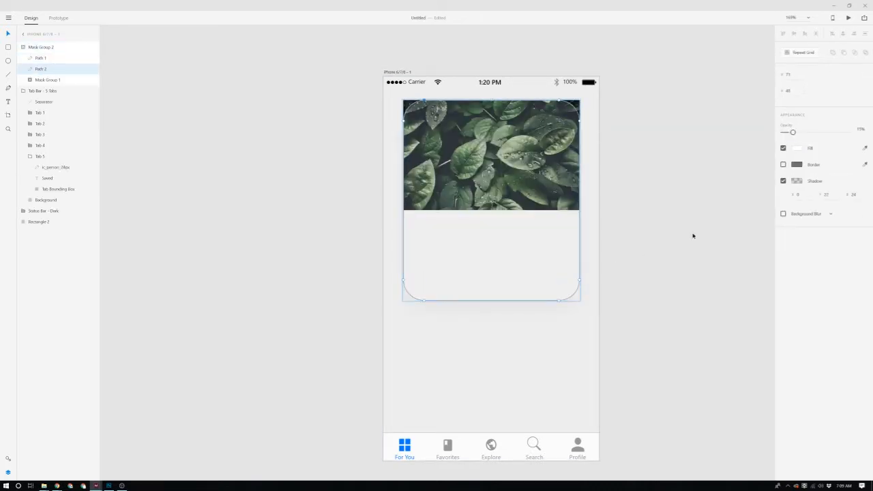
pyautogui.moveTo(795, 134); pyautogui.dragTo(828, 133)
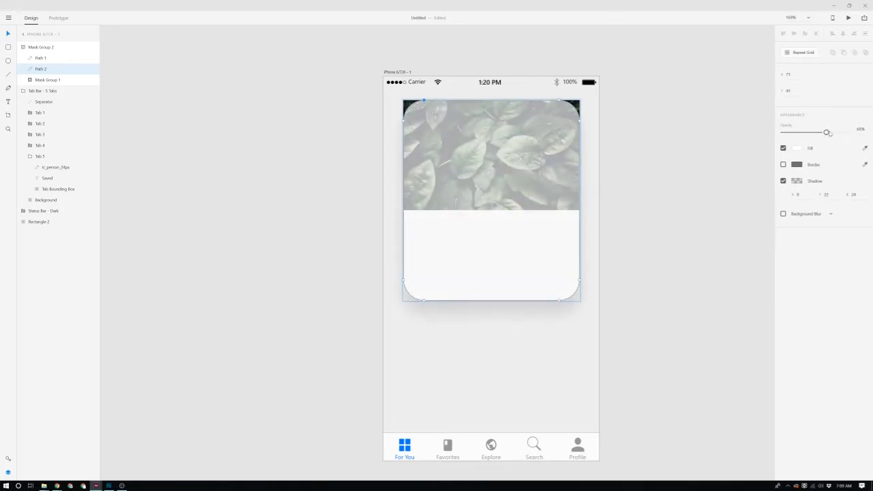
pyautogui.click(324, 164)
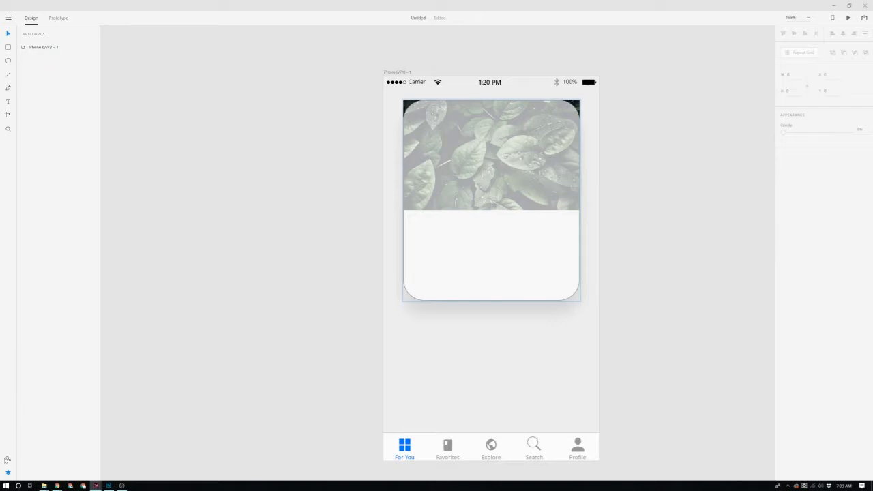
# - Delete the original rounded card (Path 2) from the card's mask group
pyautogui.click(66, 49)
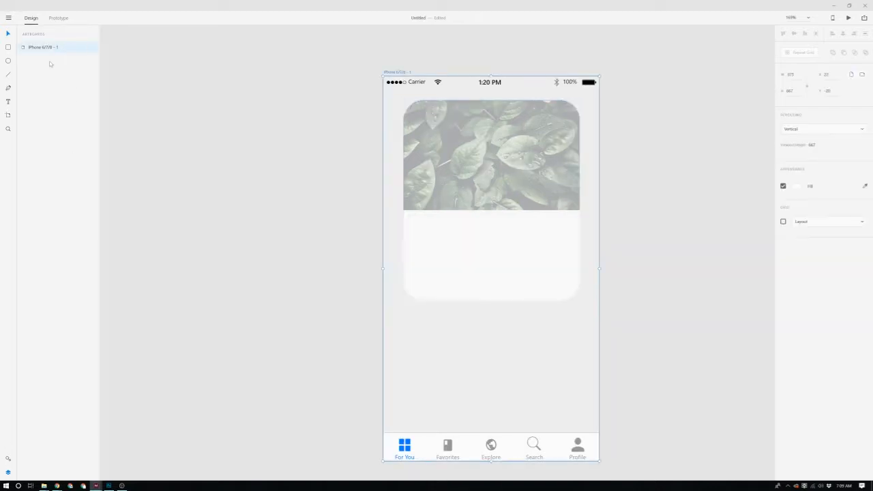
pyautogui.doubleClick(35, 51)
pyautogui.click(40, 50)
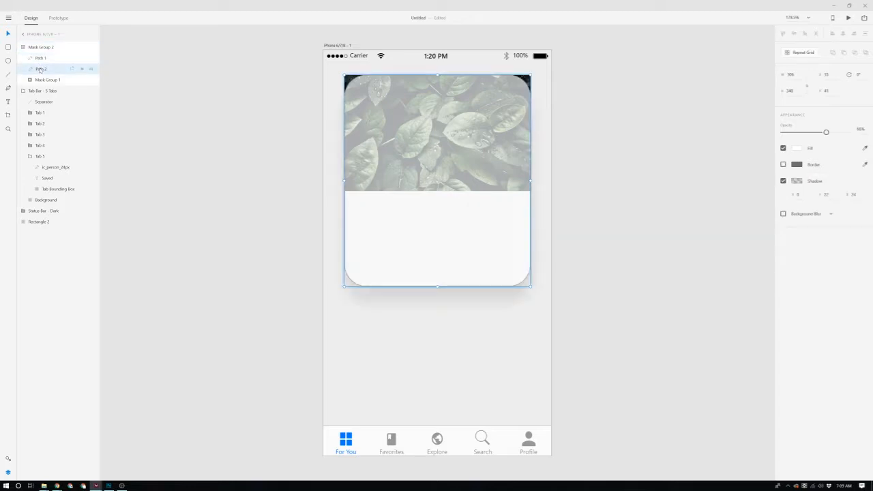
pyautogui.doubleClick(45, 81)
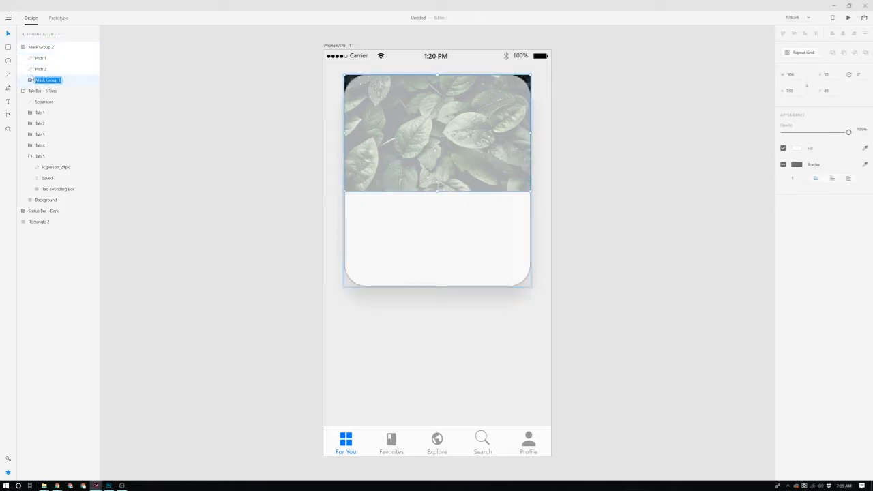
pyautogui.click(39, 70)
pyautogui.rightClick(39, 70)
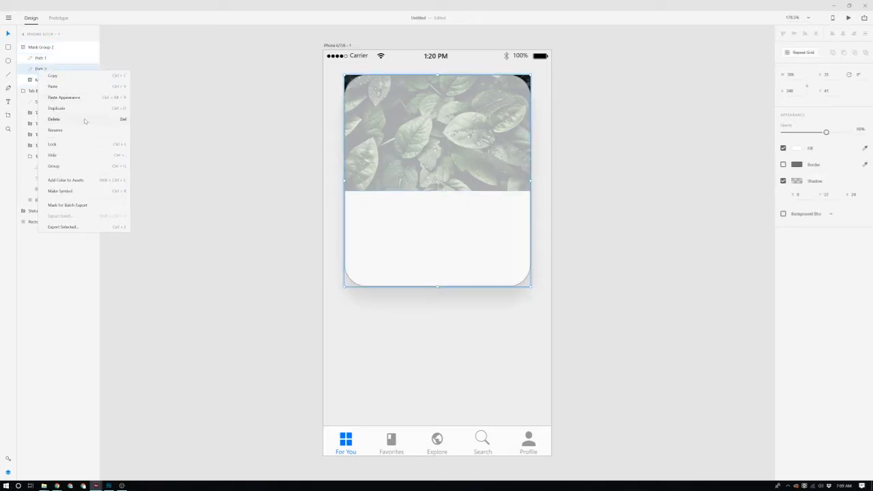
pyautogui.click(75, 118)
# - Remove the border from Rectangle 3, the shape masking the plant photo in the nested mask group
pyautogui.click(40, 58)
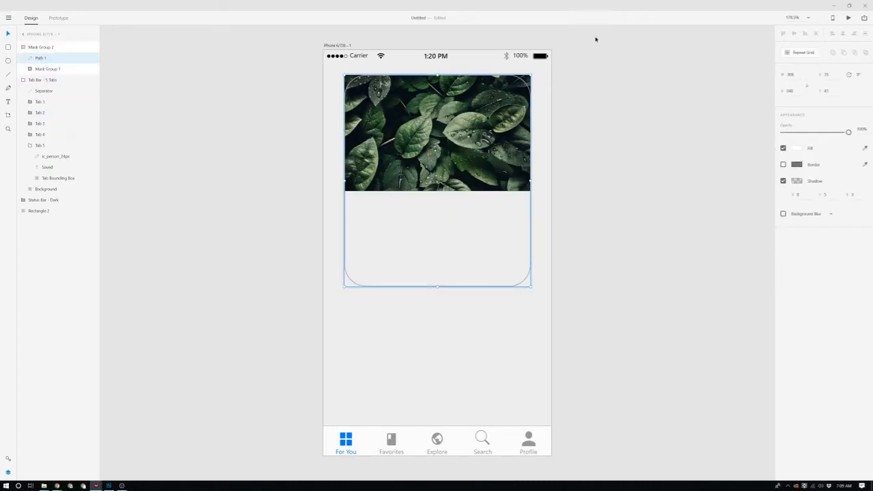
pyautogui.click(797, 148)
pyautogui.click(797, 149)
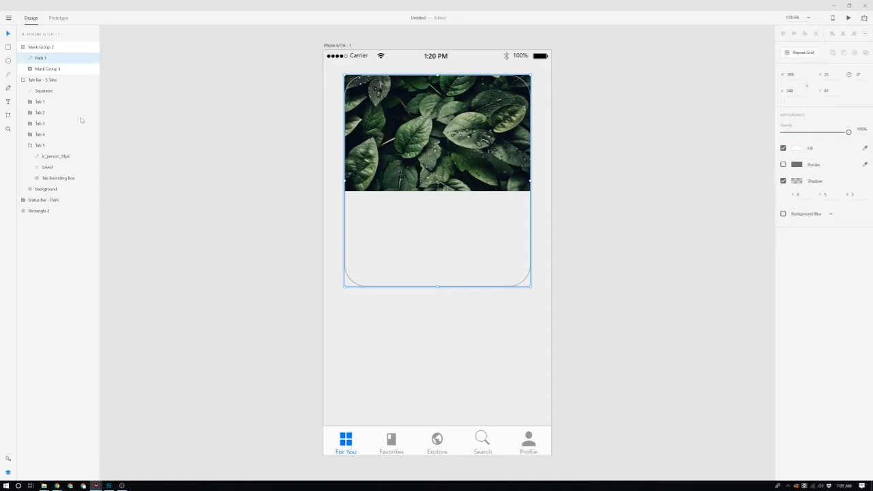
pyautogui.doubleClick(48, 69)
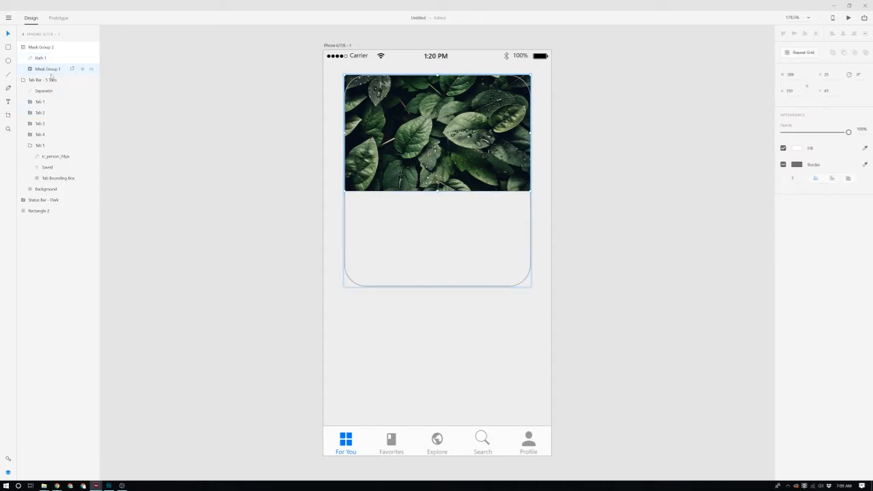
pyautogui.click(30, 70)
pyautogui.click(53, 91)
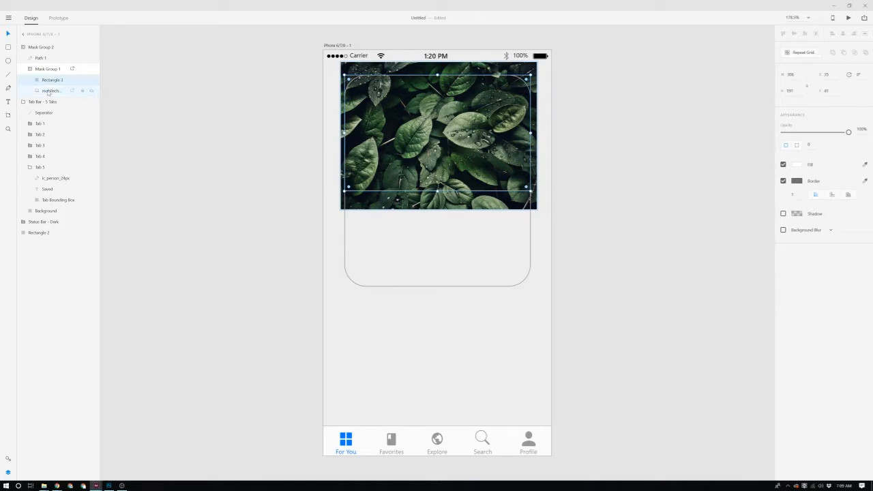
pyautogui.click(783, 181)
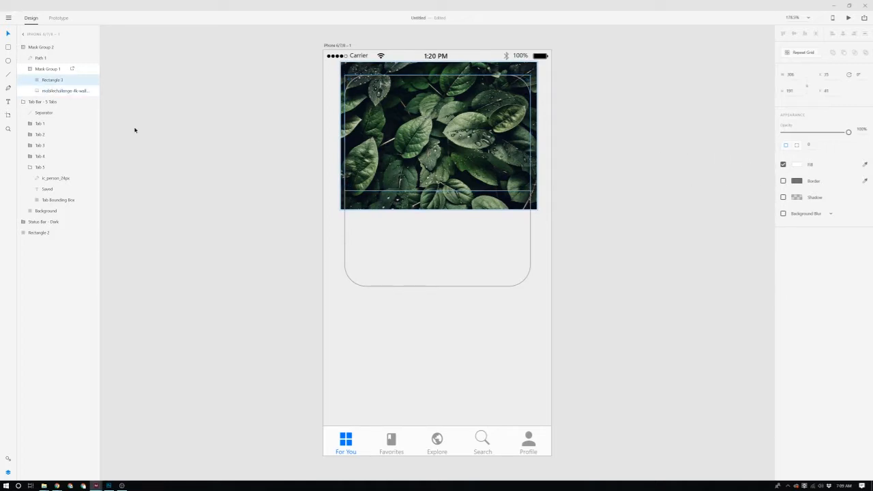
pyautogui.click(43, 59)
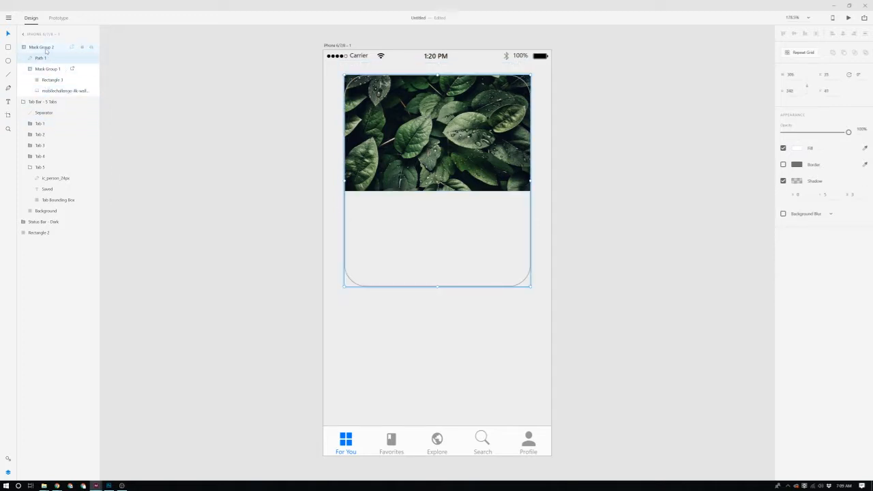
pyautogui.click(45, 49)
pyautogui.click(241, 110)
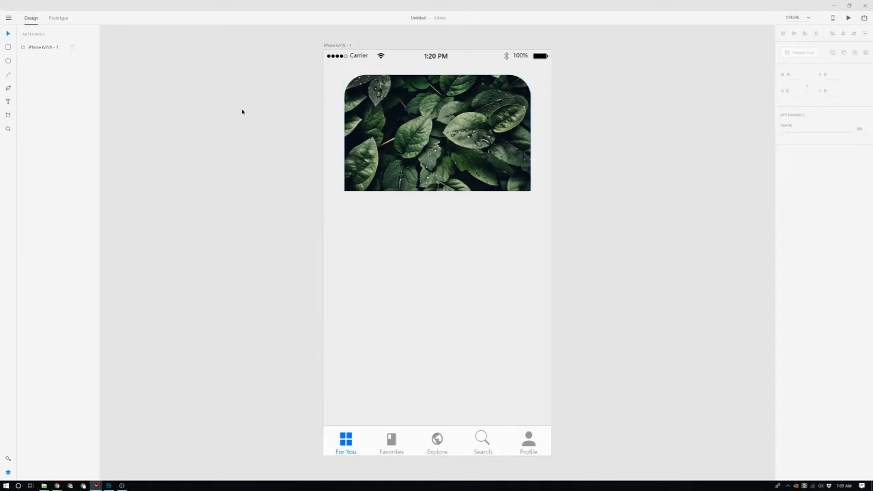
# - Try deleting the rounded mask path (Path 1) from the card's mask group, and undo the deletion
pyautogui.click(419, 209)
pyautogui.click(424, 167)
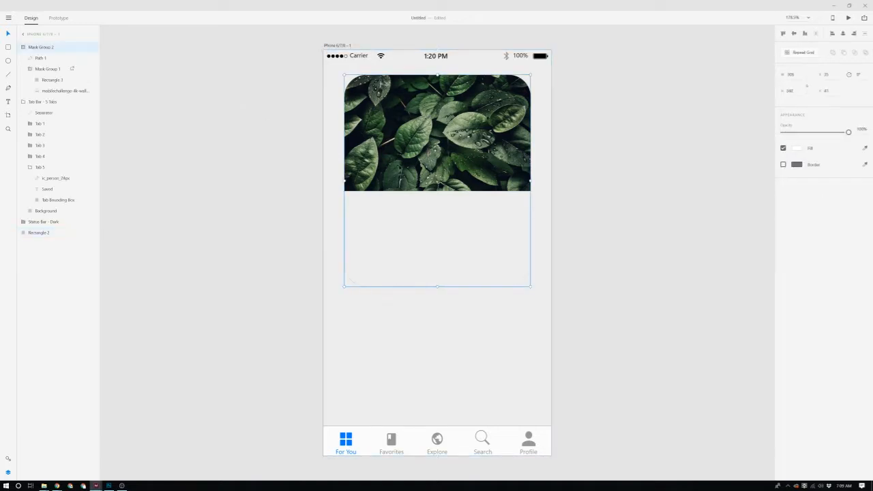
pyautogui.click(41, 58)
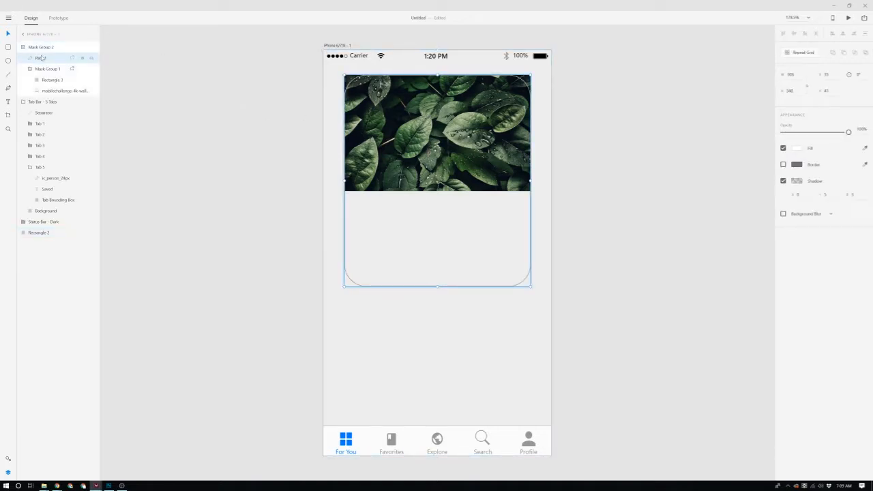
pyautogui.doubleClick(40, 59)
pyautogui.click(24, 58)
pyautogui.press('Delete')
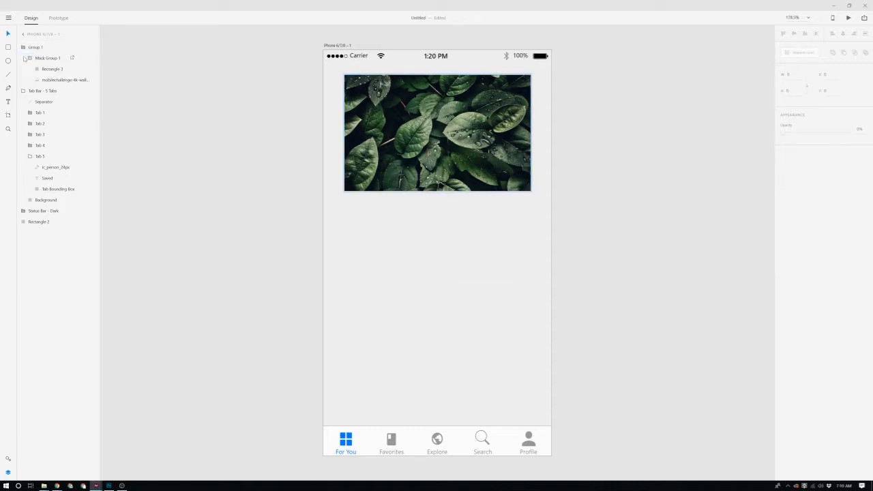
pyautogui.click(48, 58)
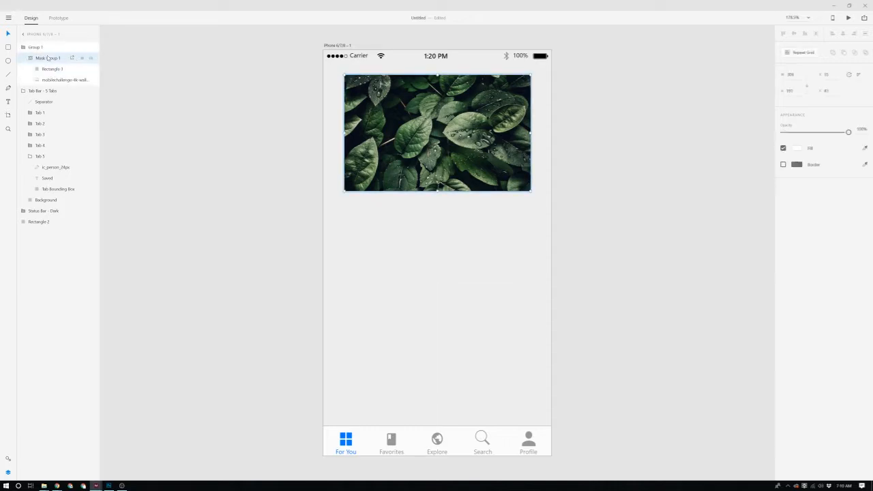
pyautogui.hotkey('ctrl', 'z')
pyautogui.click(179, 139)
# - Try turning the border of the card's mask group on, and turn it off again
pyautogui.click(343, 201)
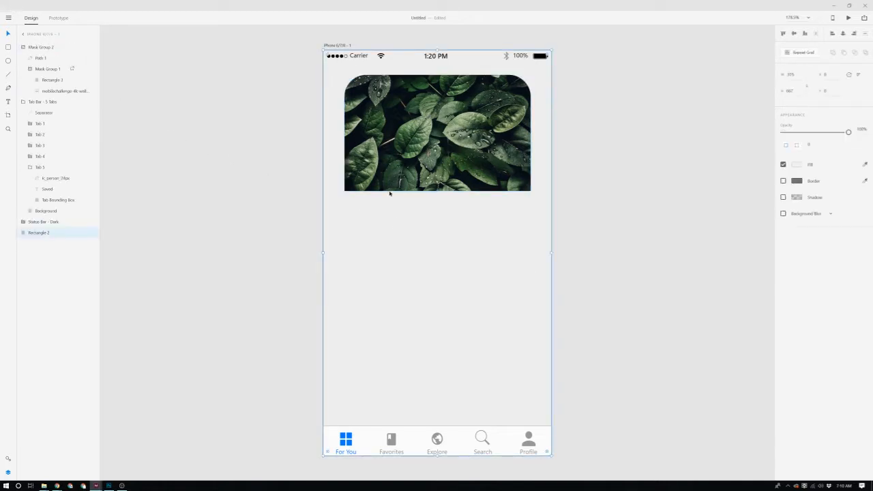
pyautogui.click(380, 225)
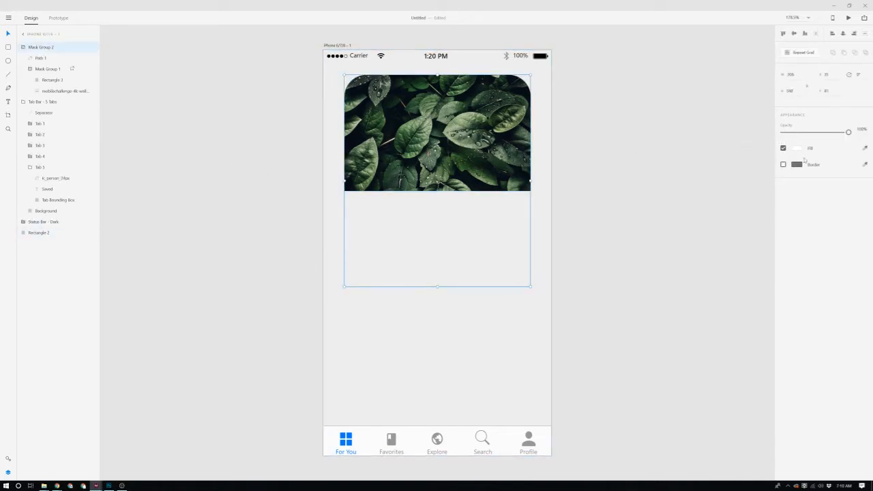
pyautogui.click(783, 164)
pyautogui.click(783, 164)
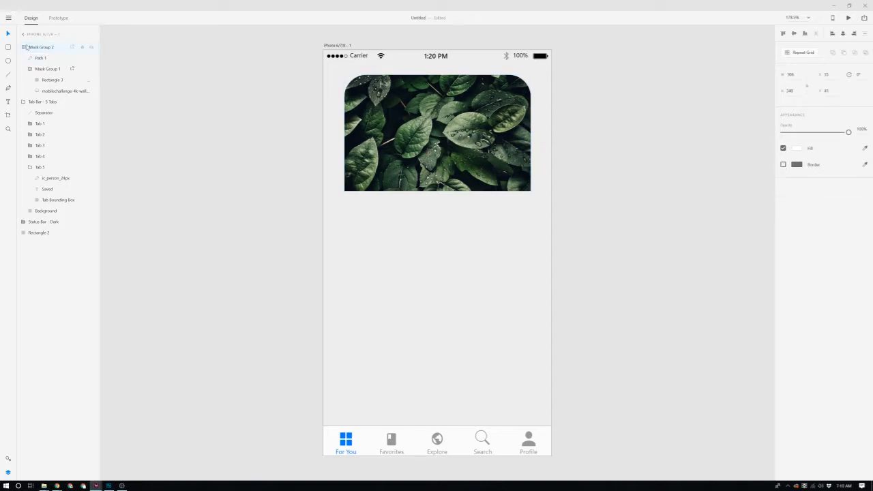
pyautogui.click(23, 47)
pyautogui.doubleClick(35, 48)
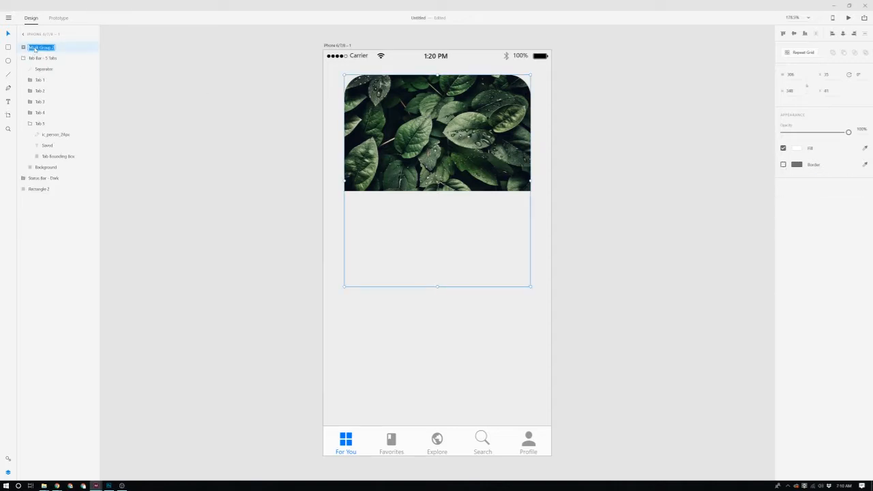
pyautogui.click(64, 50)
pyautogui.doubleClick(36, 51)
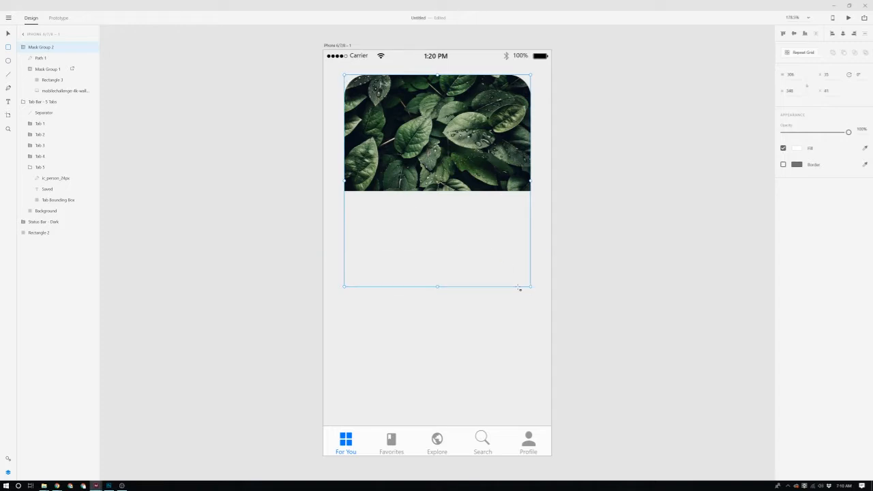
# - Draw a white rectangle about 308 by 348 over the entire card area, covering the plant photo
pyautogui.moveTo(519, 287); pyautogui.dragTo(345, 75)
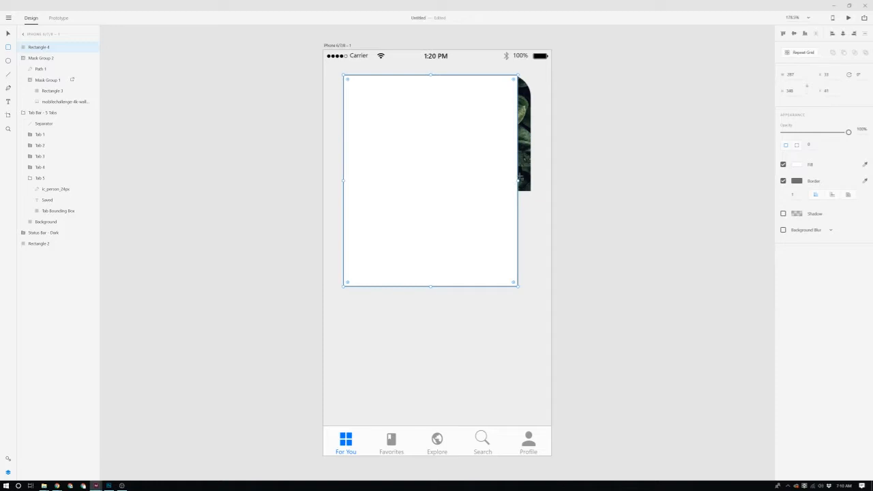
pyautogui.moveTo(516, 181); pyautogui.dragTo(530, 180)
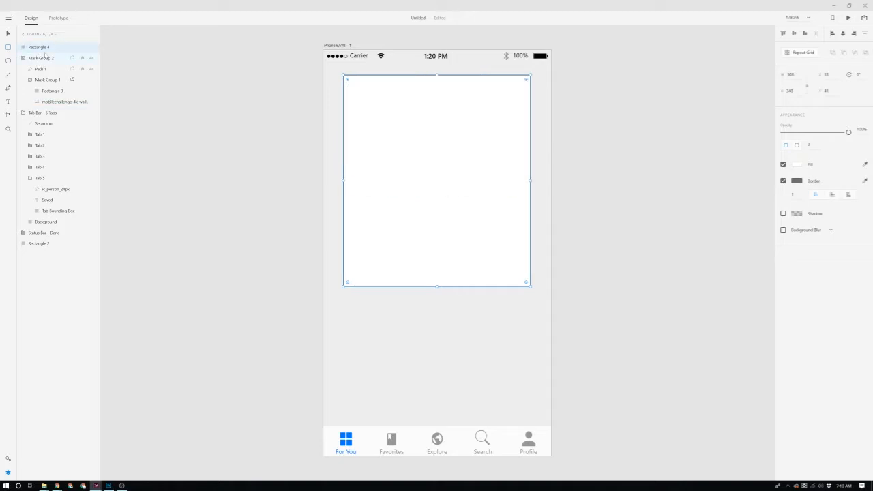
# - Try masking the card's mask group with the new rectangle, and undo the masking
pyautogui.click(43, 59)
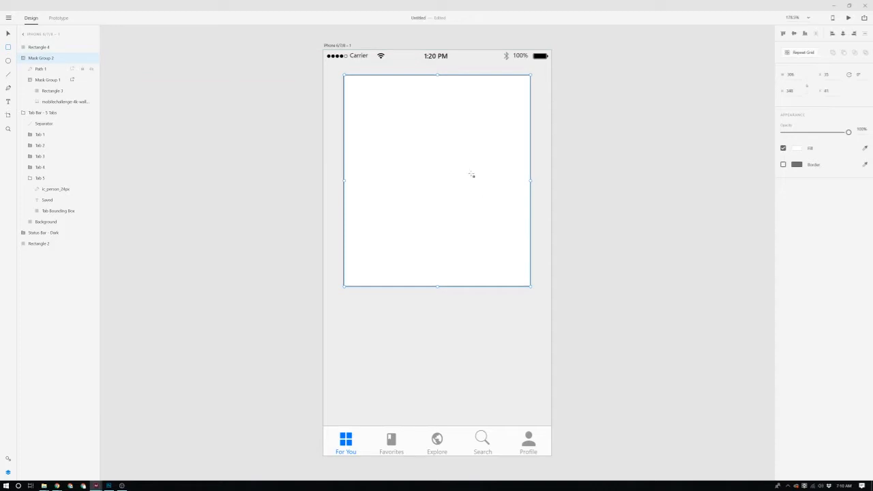
pyautogui.keyDown('shift'); pyautogui.click(53, 49); pyautogui.keyUp('shift')
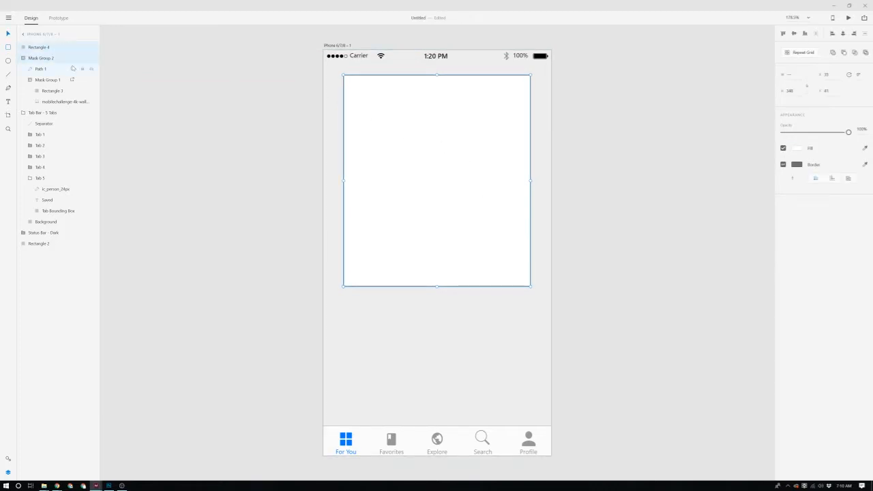
pyautogui.hotkey('ctrl', 'shift', 'm')
pyautogui.click(559, 209)
pyautogui.click(413, 205)
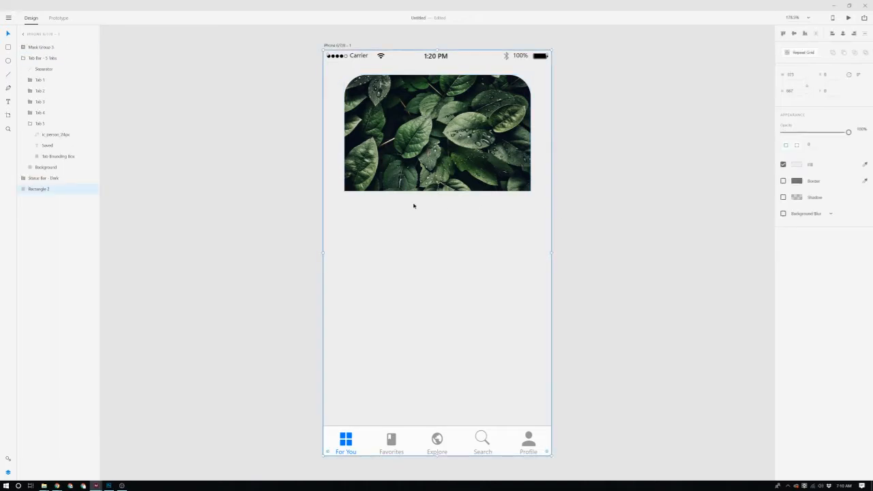
pyautogui.click(783, 181)
pyautogui.hotkey('ctrl', 'z')
pyautogui.hotkey('ctrl', 'z')
pyautogui.click(612, 210)
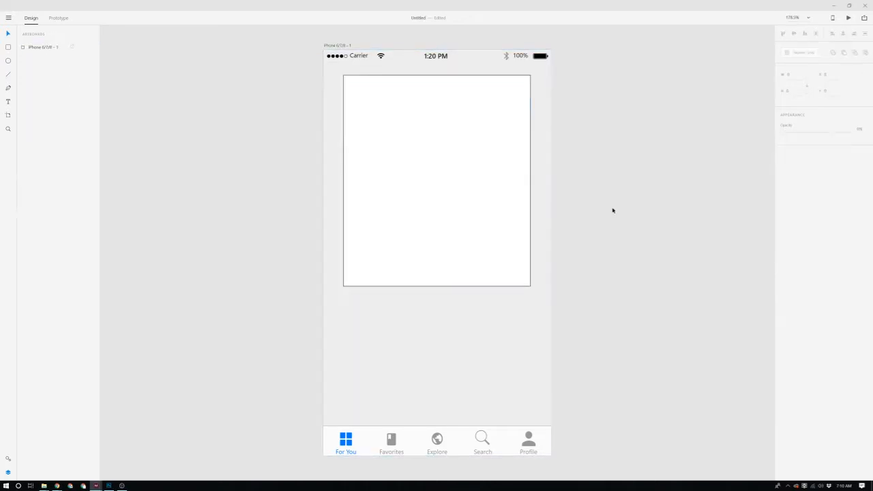
# - Paste copies of the rectangle and card group in place, and combine all four objects into one mask group
pyautogui.hotkey('ctrl', 'v')
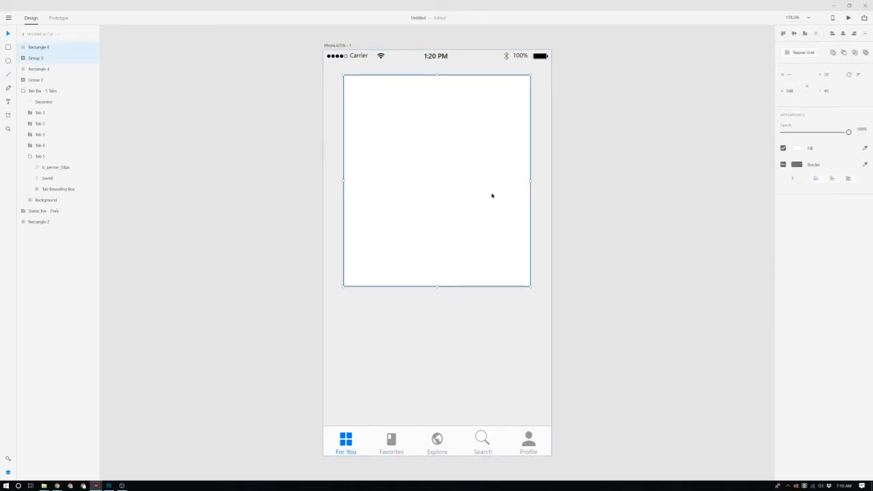
pyautogui.moveTo(614, 133); pyautogui.dragTo(413, 244)
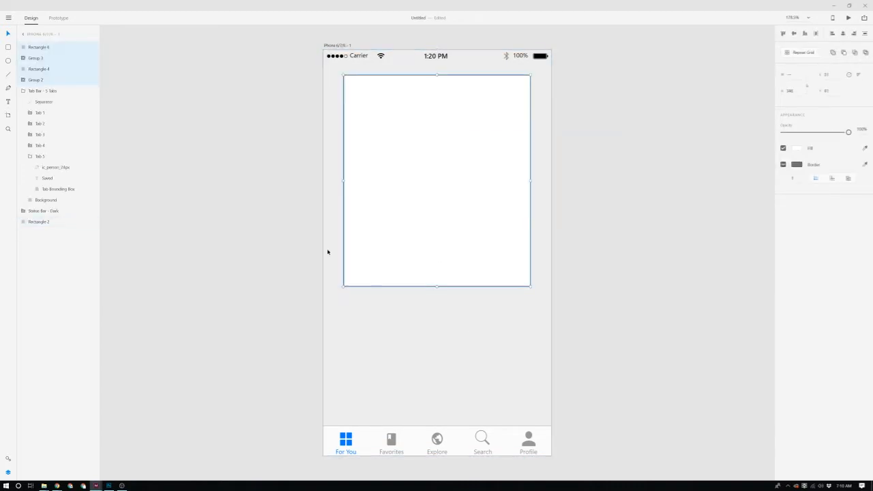
pyautogui.hotkey('ctrl', 'shift', 'm')
pyautogui.click(575, 311)
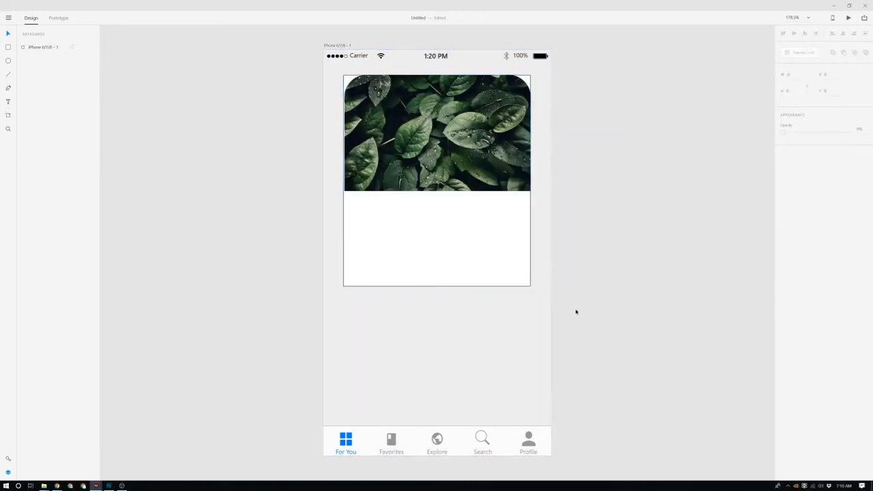
pyautogui.click(508, 232)
pyautogui.click(558, 214)
pyautogui.click(457, 242)
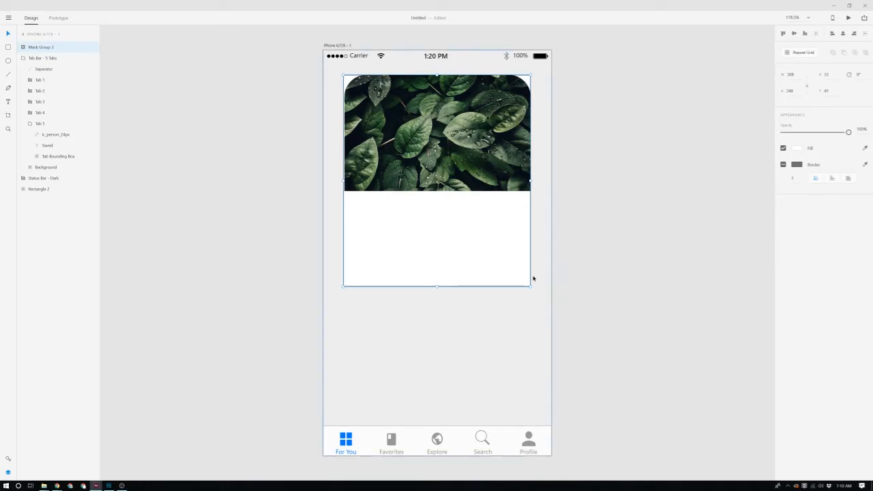
# - Delete the rounded mask path (Path 1) from Group 2 inside the new mask group
pyautogui.scroll(2, 510, 191)
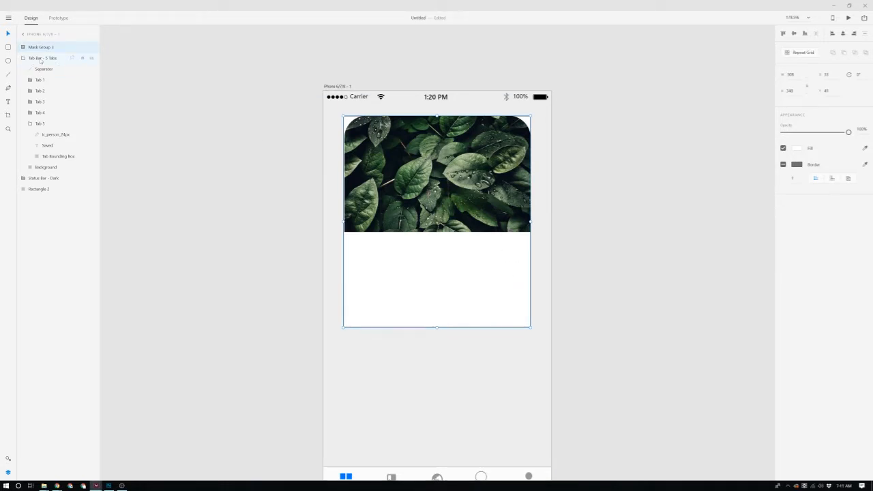
pyautogui.doubleClick(46, 47)
pyautogui.click(23, 48)
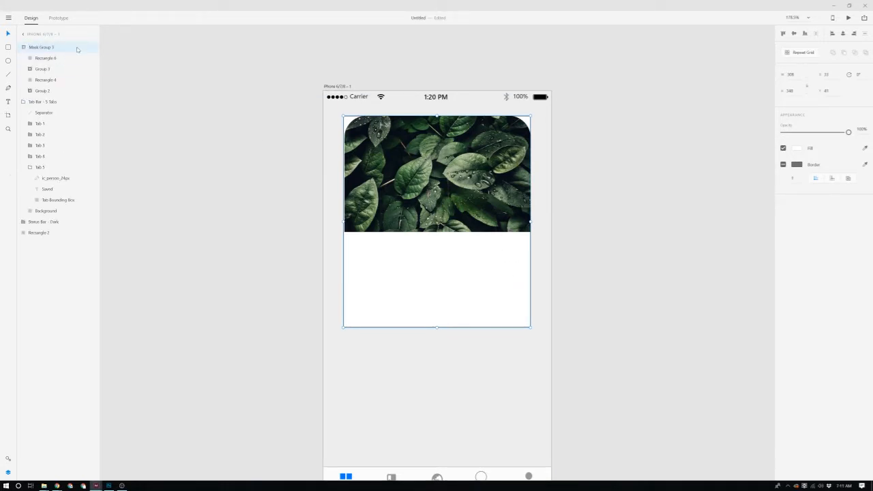
pyautogui.doubleClick(44, 92)
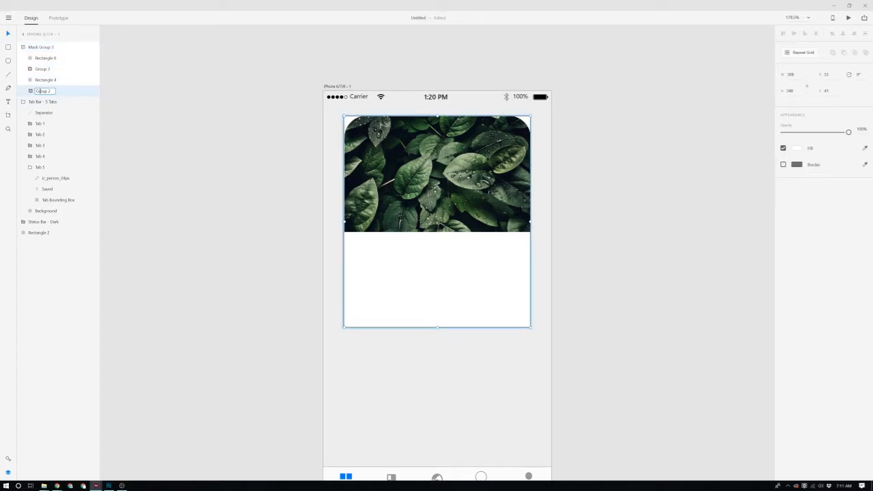
pyautogui.doubleClick(66, 91)
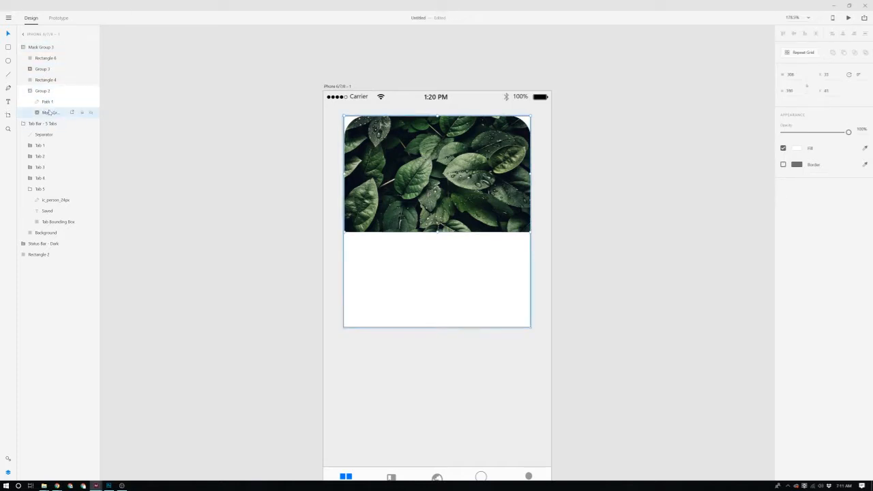
pyautogui.click(48, 101)
pyautogui.rightClick(48, 101)
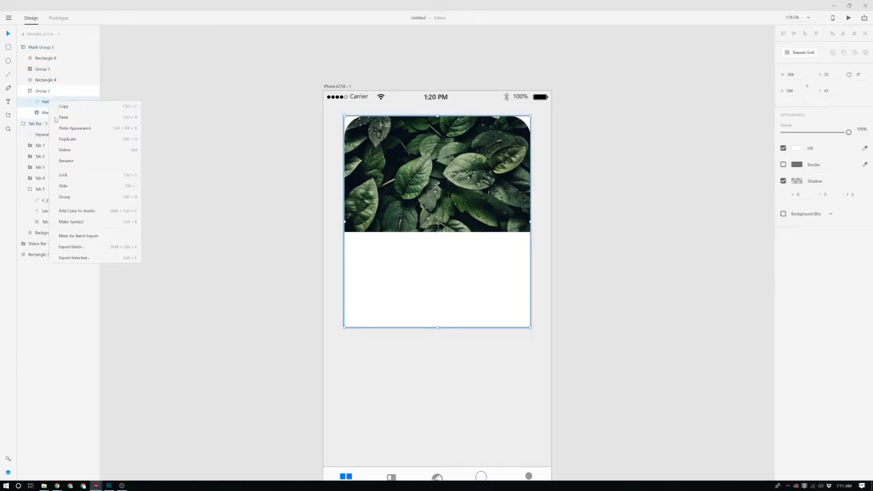
pyautogui.click(75, 148)
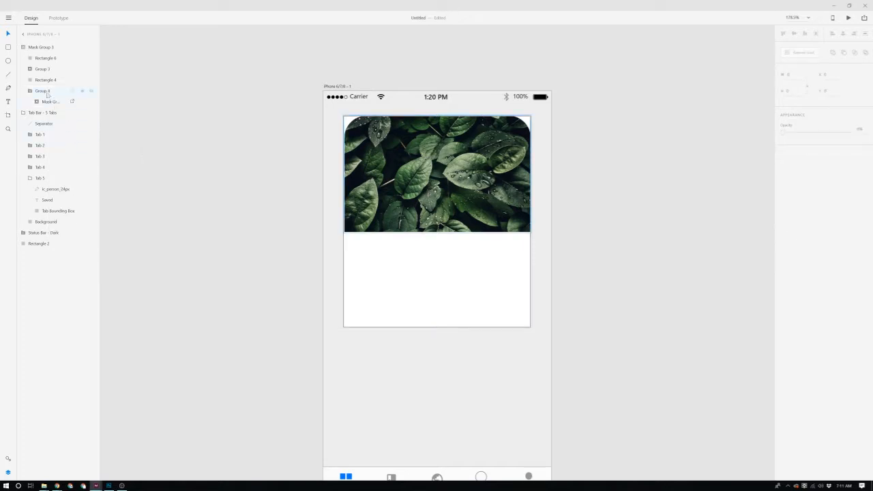
# - Delete the rounded mask path (Path 2) from Group 3 inside the new mask group
pyautogui.doubleClick(44, 70)
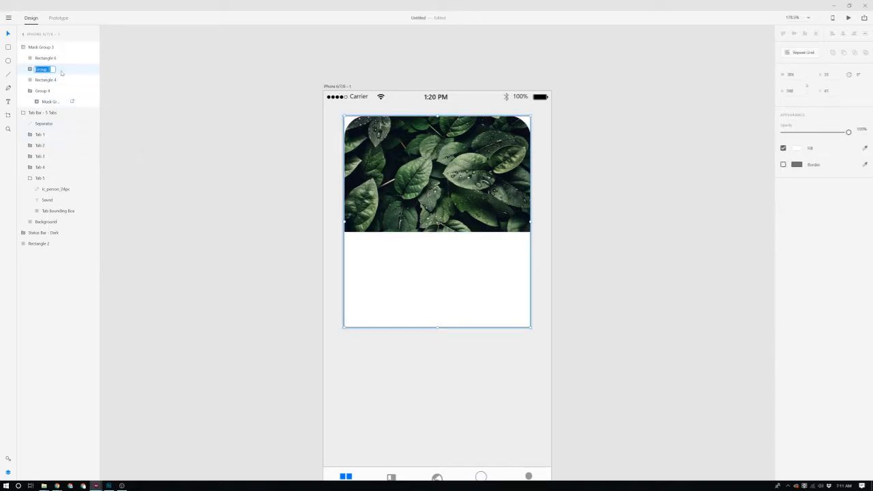
pyautogui.press('Return')
pyautogui.click(30, 69)
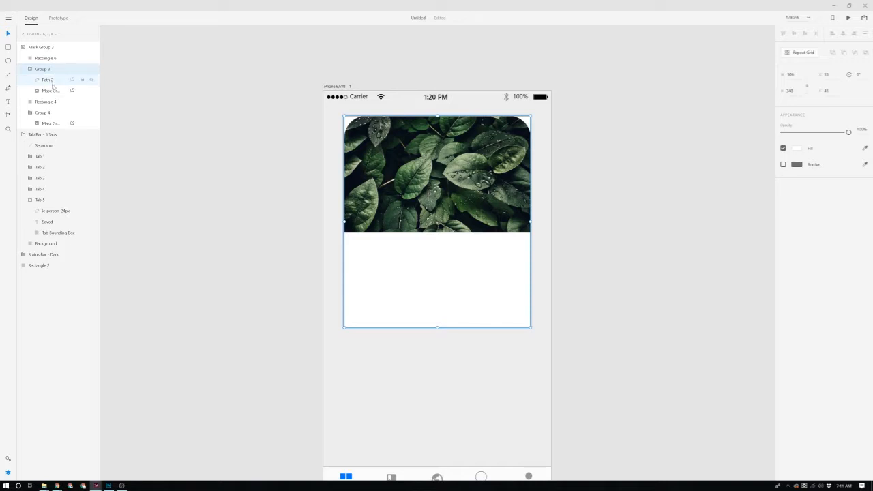
pyautogui.doubleClick(53, 90)
pyautogui.press('Return')
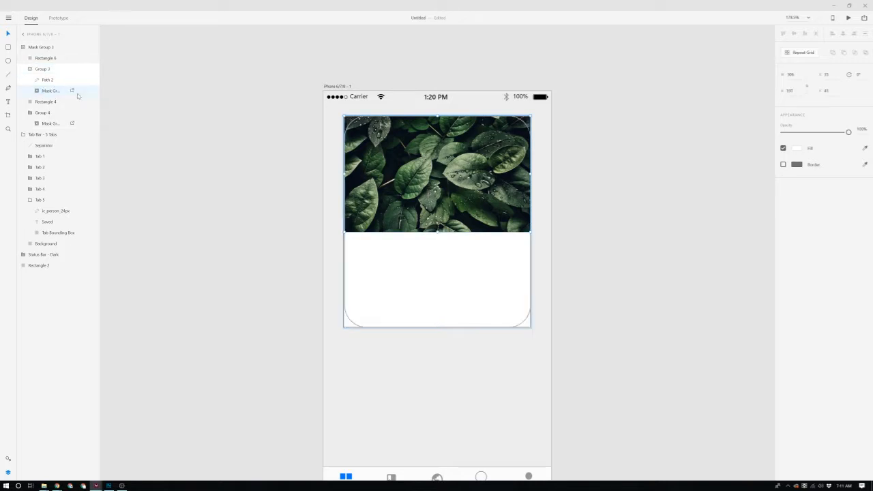
pyautogui.click(36, 91)
pyautogui.click(46, 101)
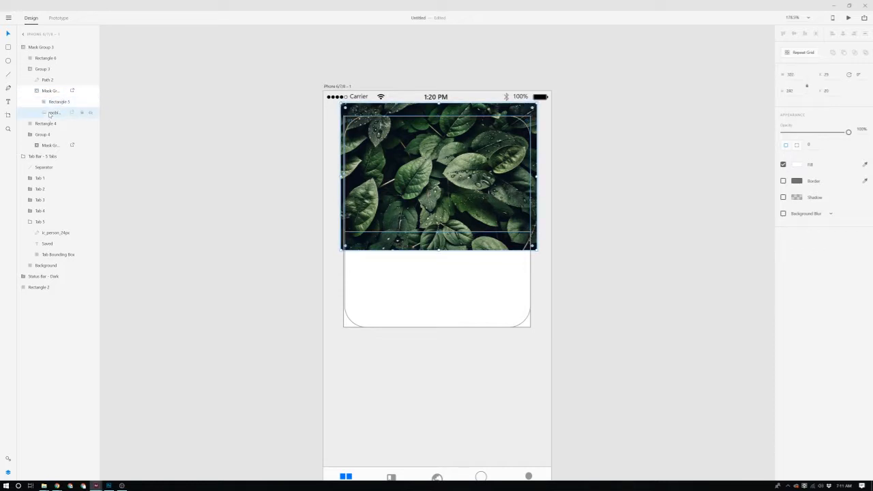
pyautogui.click(50, 92)
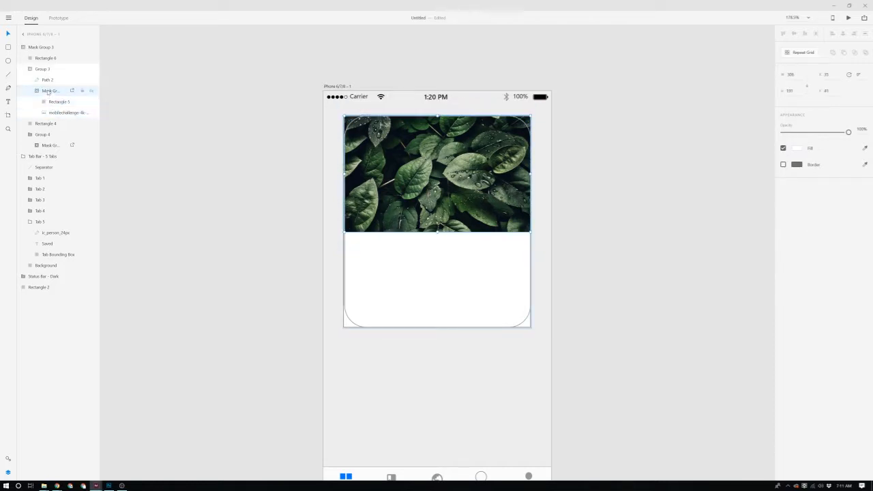
pyautogui.click(48, 81)
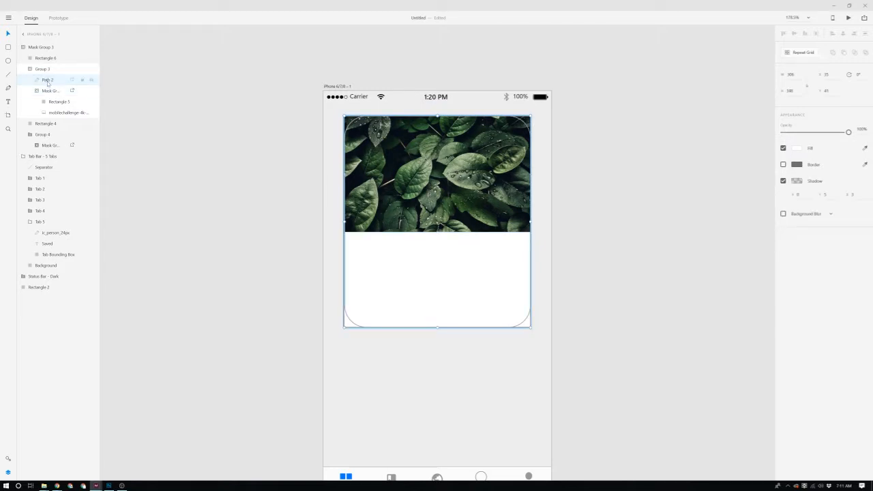
pyautogui.rightClick(48, 81)
pyautogui.click(74, 129)
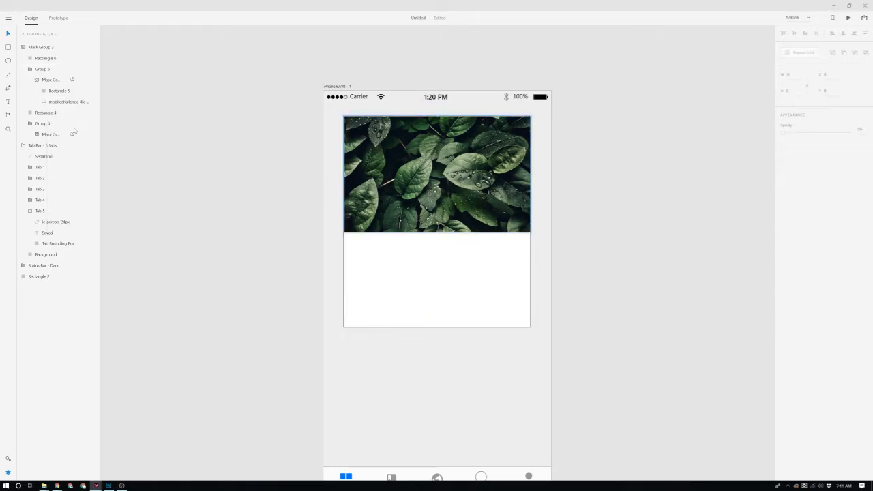
# - Round the corners of the card's masking rectangle (Rectangle 6) to a radius of about 40
pyautogui.click(511, 275)
pyautogui.click(473, 260)
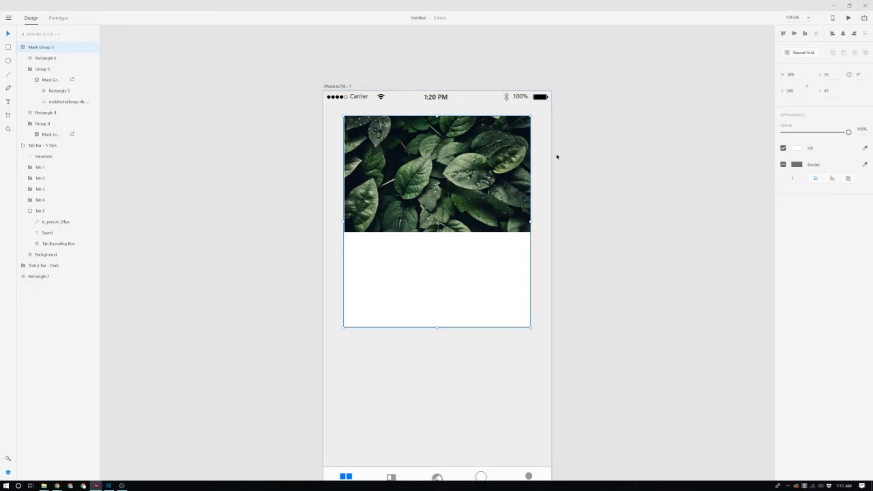
pyautogui.scroll(5, 507, 321)
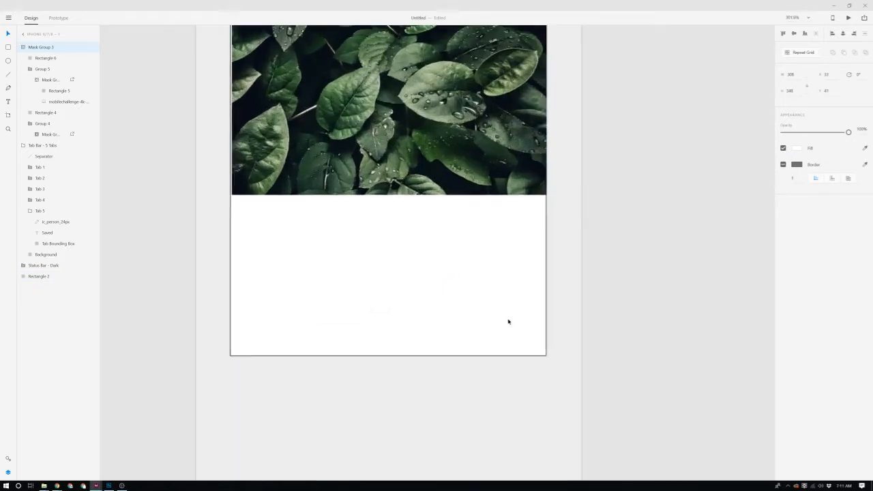
pyautogui.doubleClick(529, 326)
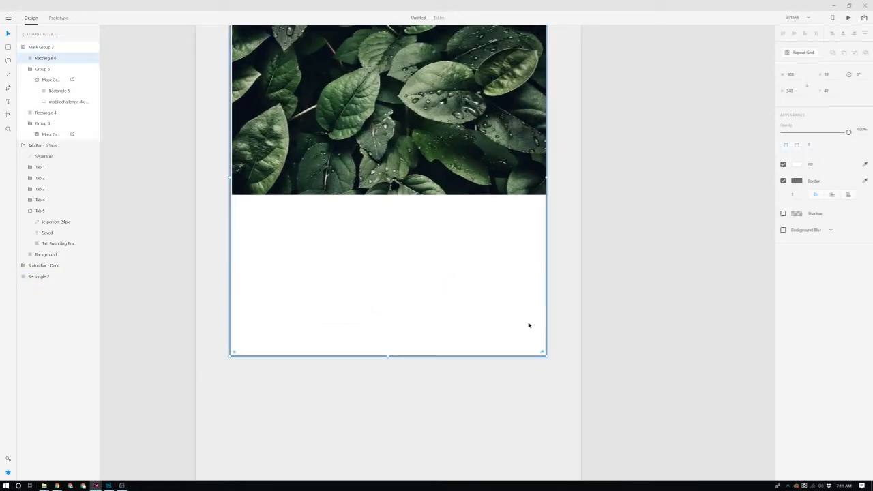
pyautogui.press('Escape')
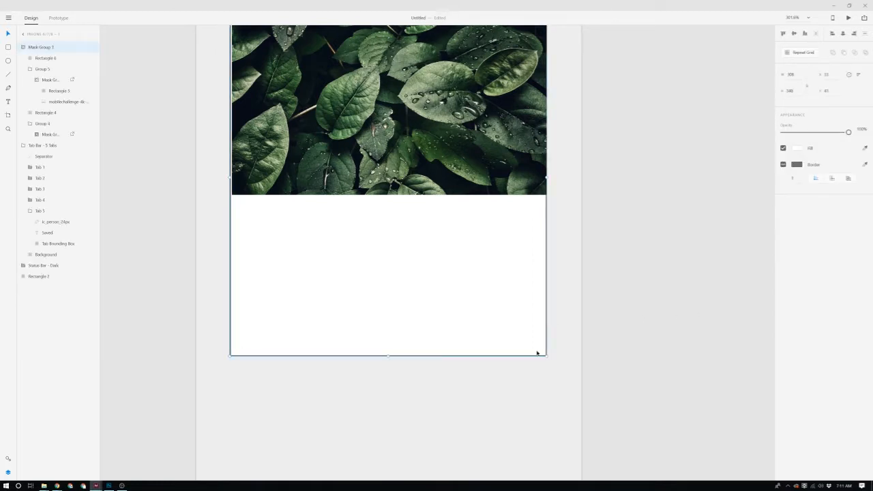
pyautogui.doubleClick(537, 353)
pyautogui.moveTo(539, 350); pyautogui.dragTo(505, 320)
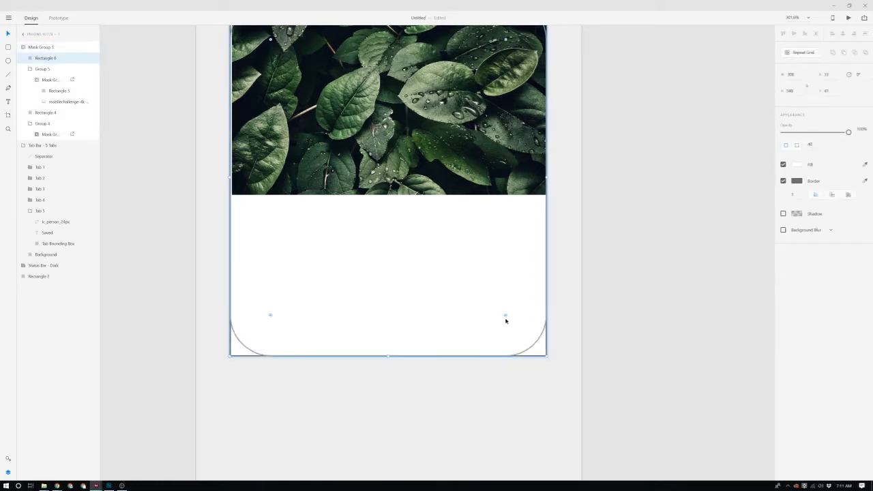
pyautogui.click(618, 361)
pyautogui.scroll(-5, 574, 347)
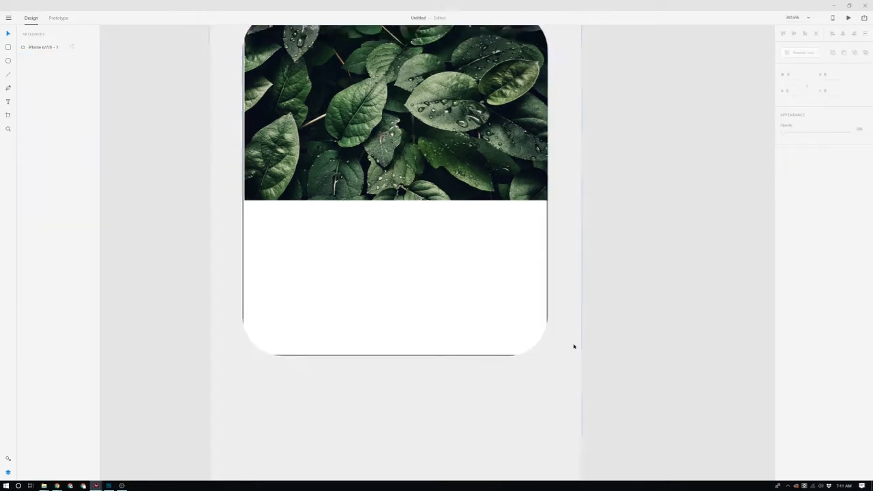
pyautogui.scroll(3, 573, 348)
pyautogui.click(525, 330)
pyautogui.scroll(1, 520, 325)
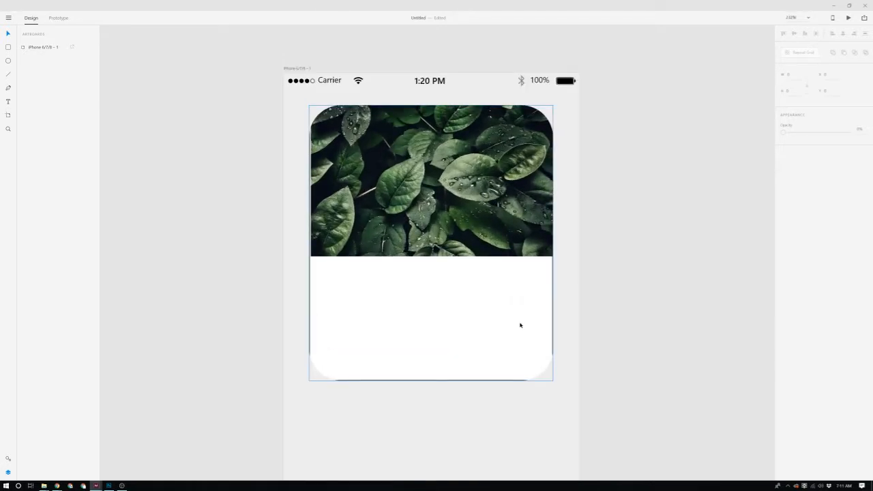
# - Reduce the corner radius of the card's masking rectangle (Rectangle 6) to about 24, and select the whole mask group
pyautogui.doubleClick(520, 325)
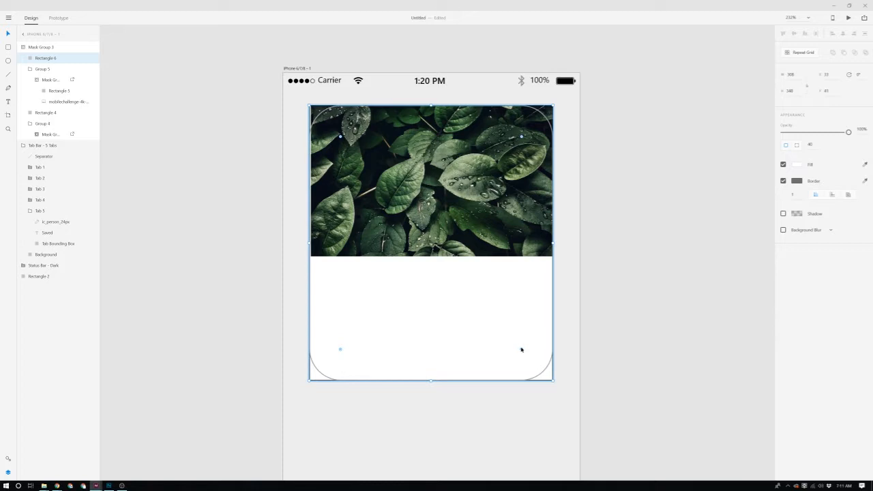
pyautogui.moveTo(521, 351); pyautogui.dragTo(534, 362)
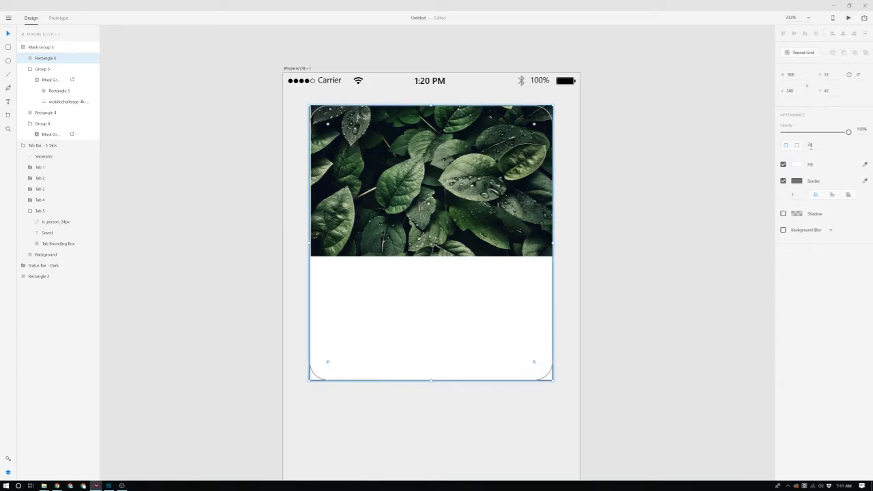
pyautogui.click(703, 300)
pyautogui.click(468, 336)
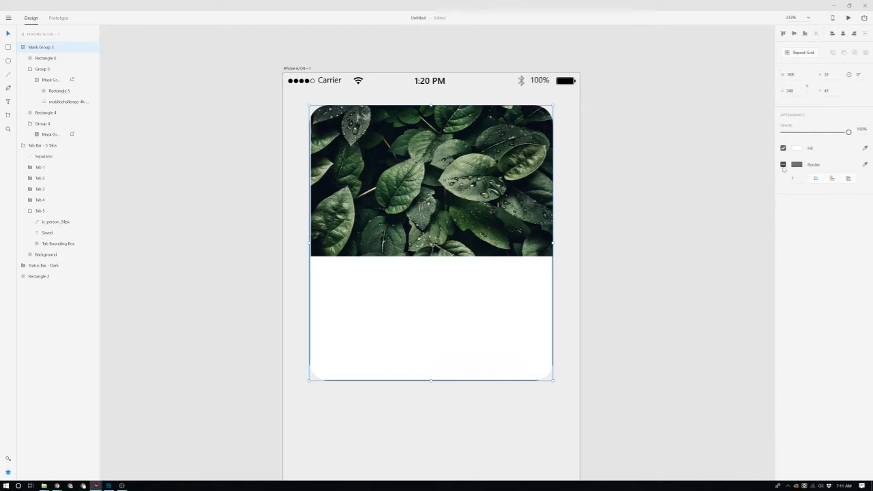
# - Add a shadow with Y 10 and blur 30 to the card's masking rectangle (Rectangle 6) and set its opacity to 30%
pyautogui.click(715, 211)
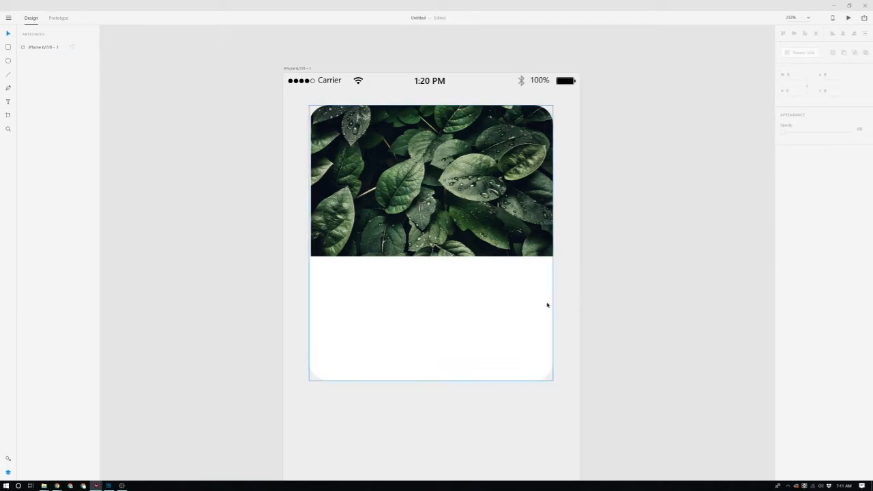
pyautogui.scroll(-3, 547, 305)
pyautogui.scroll(-3, 573, 290)
pyautogui.click(525, 234)
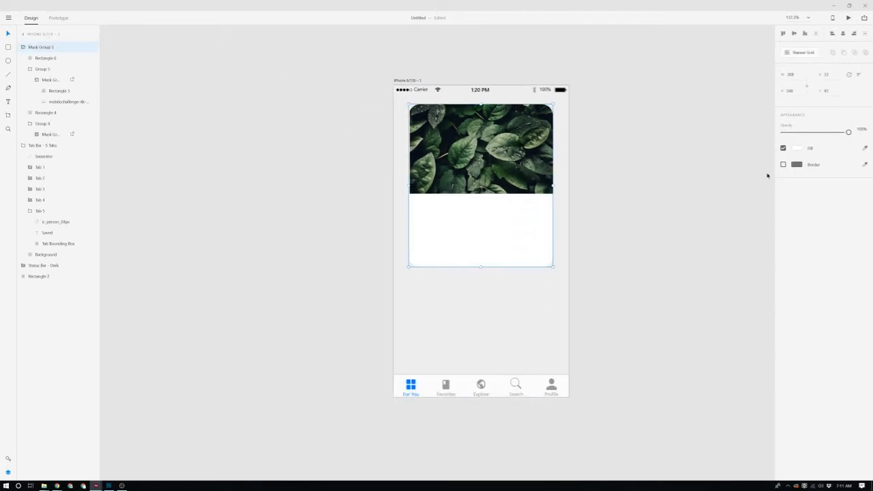
pyautogui.doubleClick(518, 239)
pyautogui.click(783, 197)
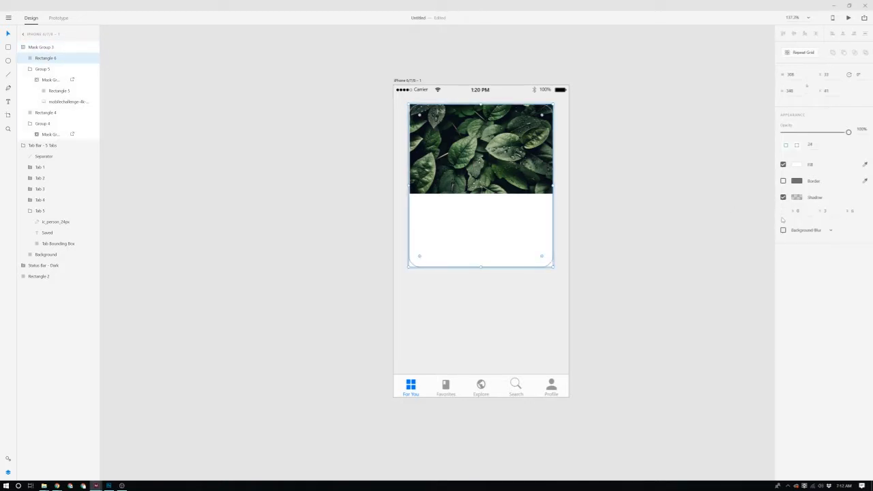
pyautogui.press('3')
pyautogui.click(825, 211)
pyautogui.press('Tab')
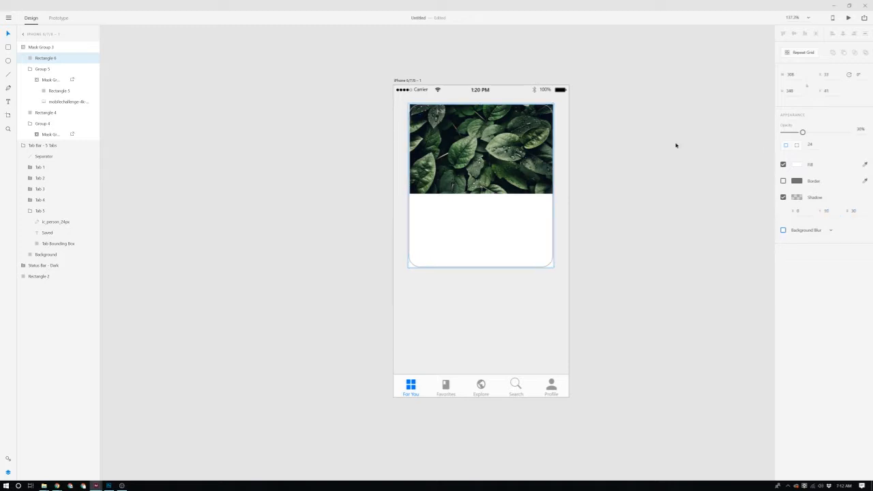
pyautogui.press('Escape')
# - Stretch the card's mask group from its lower edge to a height of about 439
pyautogui.click(545, 243)
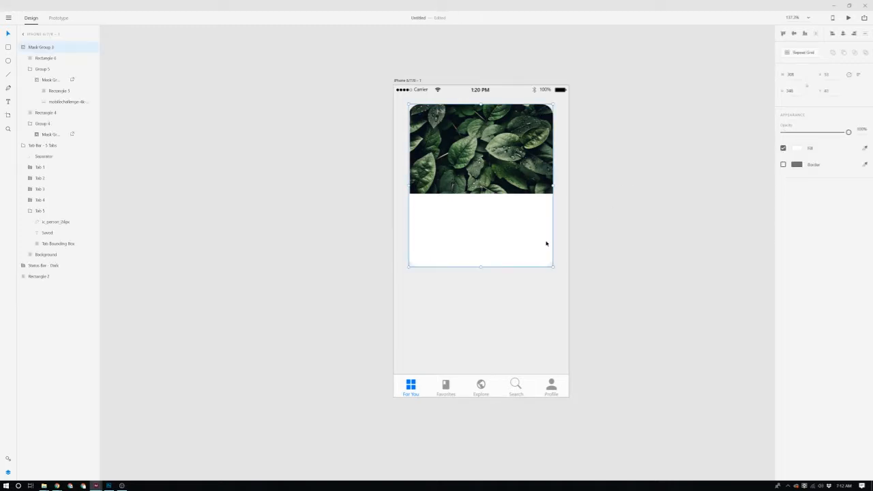
pyautogui.scroll(1, 546, 244)
pyautogui.click(657, 212)
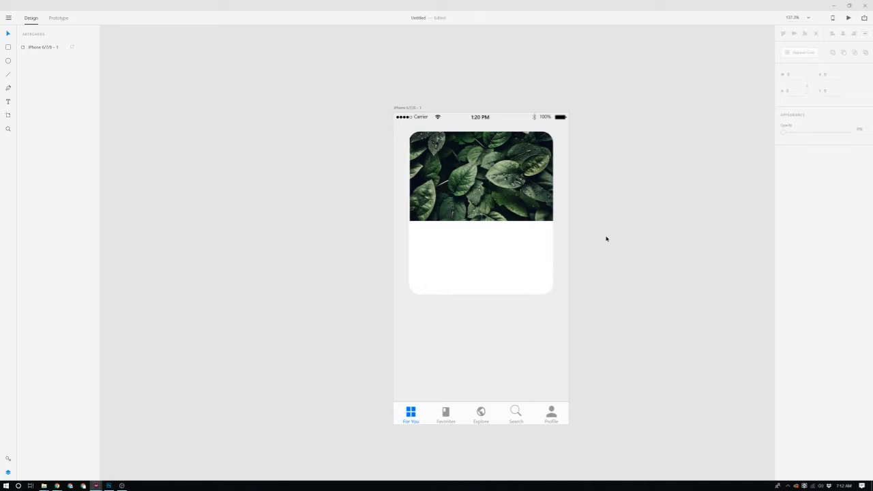
pyautogui.scroll(3, 584, 244)
pyautogui.scroll(-3, 583, 246)
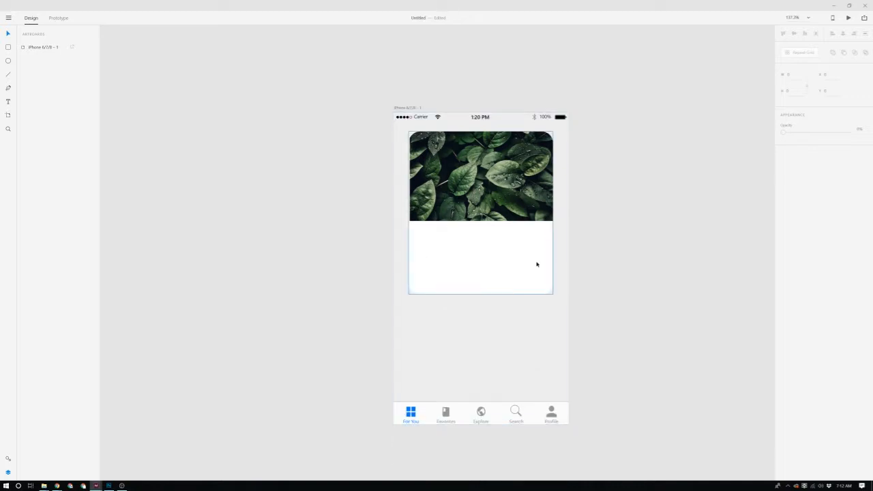
pyautogui.scroll(3, 536, 264)
pyautogui.click(508, 302)
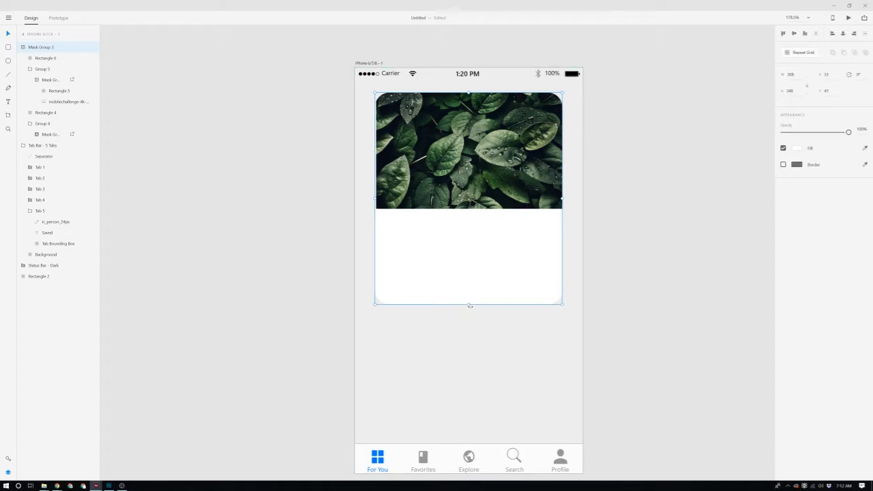
pyautogui.moveTo(467, 304); pyautogui.dragTo(469, 358)
pyautogui.click(621, 331)
pyautogui.scroll(-7, 622, 331)
pyautogui.scroll(4, 463, 256)
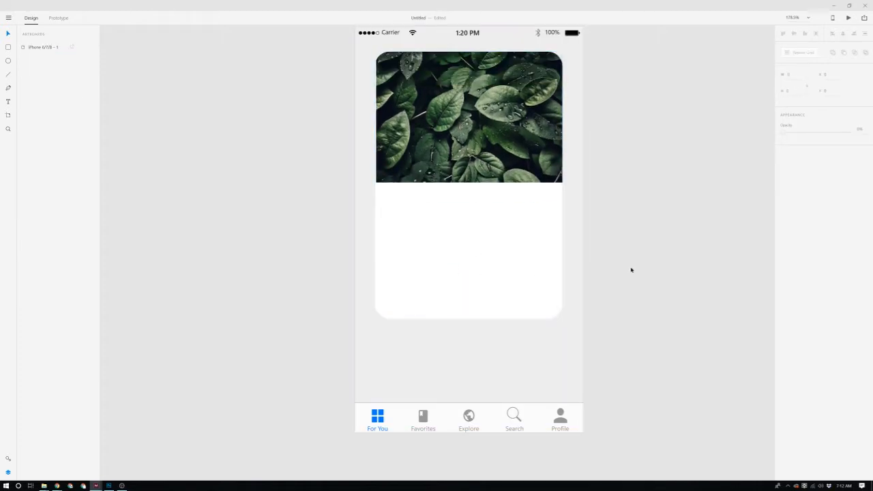
# - Draw a circle about 124 by 124 inside the card's mask group and center it on the photo's lower edge
pyautogui.scroll(1, 555, 306)
pyautogui.scroll(4, 491, 306)
pyautogui.scroll(4, 484, 307)
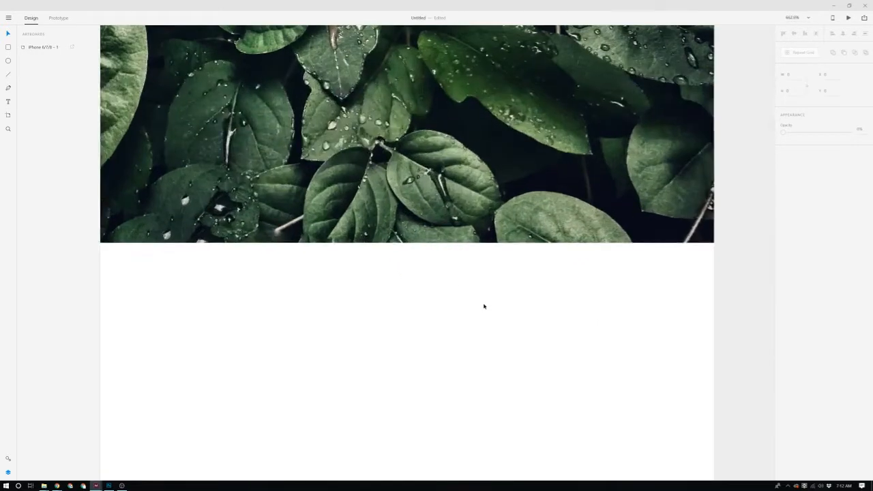
pyautogui.scroll(-5, 485, 307)
pyautogui.click(483, 307)
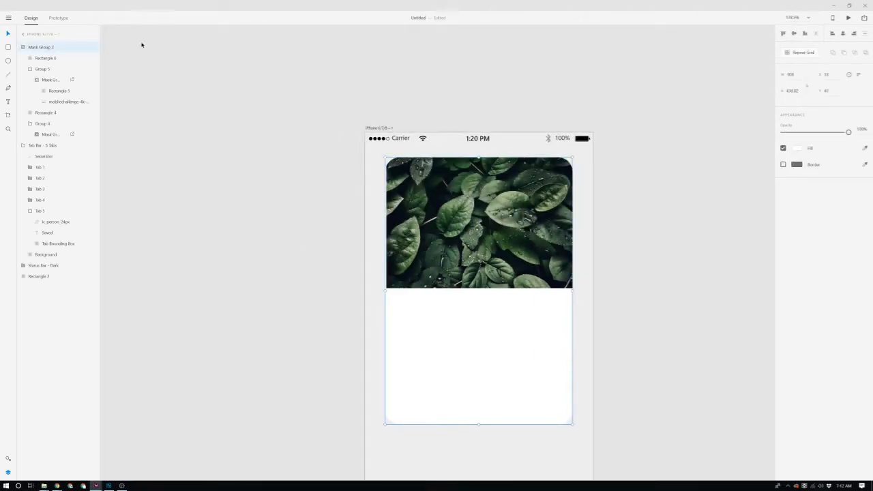
pyautogui.click(618, 197)
pyautogui.click(512, 298)
pyautogui.doubleClick(494, 303)
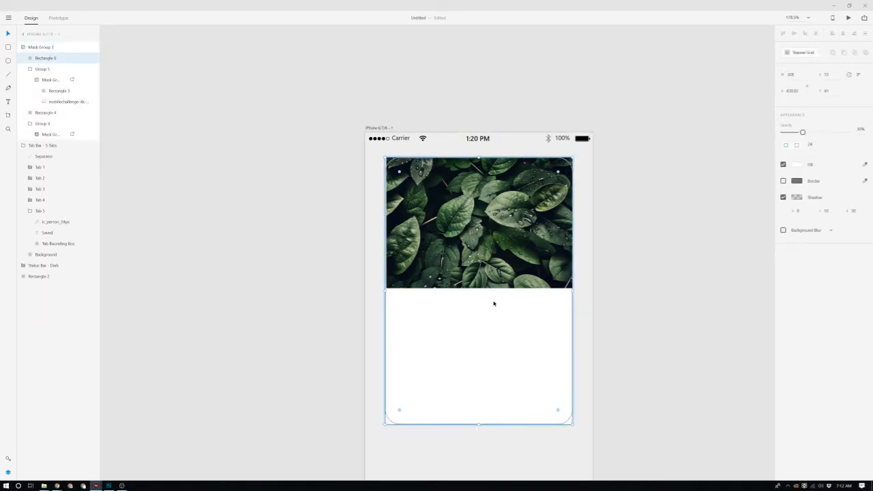
pyautogui.scroll(1, 492, 303)
pyautogui.scroll(2, 490, 273)
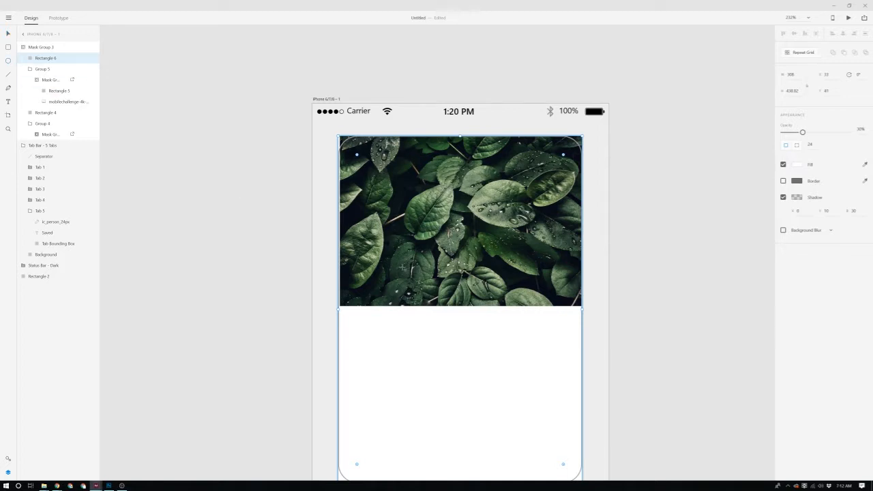
pyautogui.moveTo(402, 265)
pyautogui.mouseDown()
pyautogui.moveTo(544, 362)
pyautogui.moveTo(531, 354)
pyautogui.mouseUp()
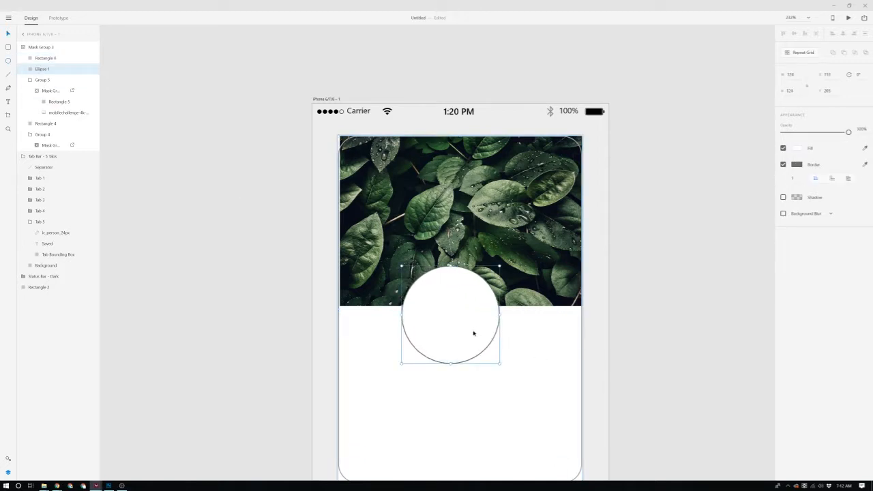
pyautogui.moveTo(473, 332)
pyautogui.mouseDown()
pyautogui.moveTo(496, 326)
pyautogui.moveTo(481, 325)
pyautogui.mouseUp()
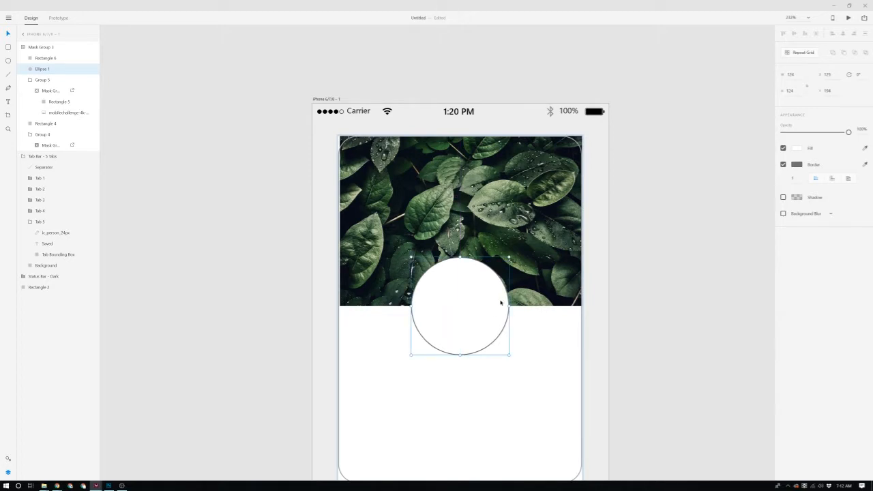
# - Remove the circle's border and give it a shadow with Y 3 and blur 11
pyautogui.scroll(3, 501, 302)
pyautogui.click(783, 164)
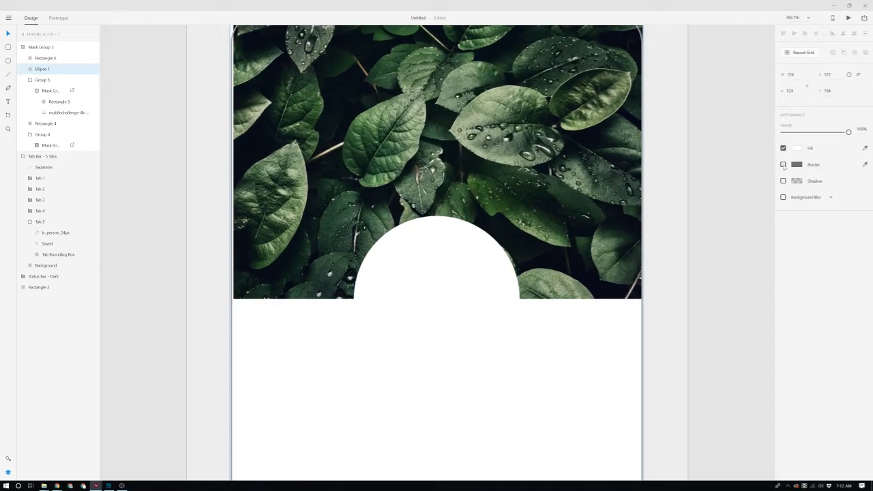
pyautogui.click(783, 181)
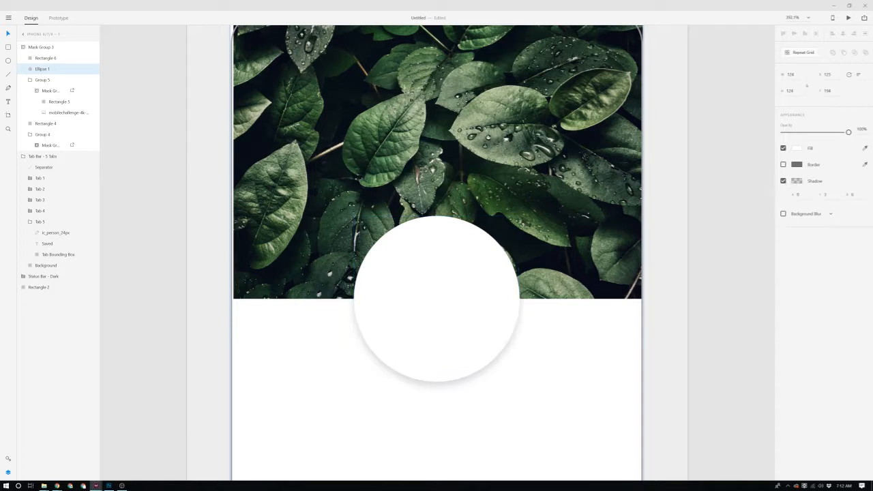
pyautogui.press('Up')
pyautogui.press('Up')
pyautogui.press('Up')
pyautogui.press('Up')
pyautogui.press('Up')
pyautogui.press('Return')
pyautogui.press('5')
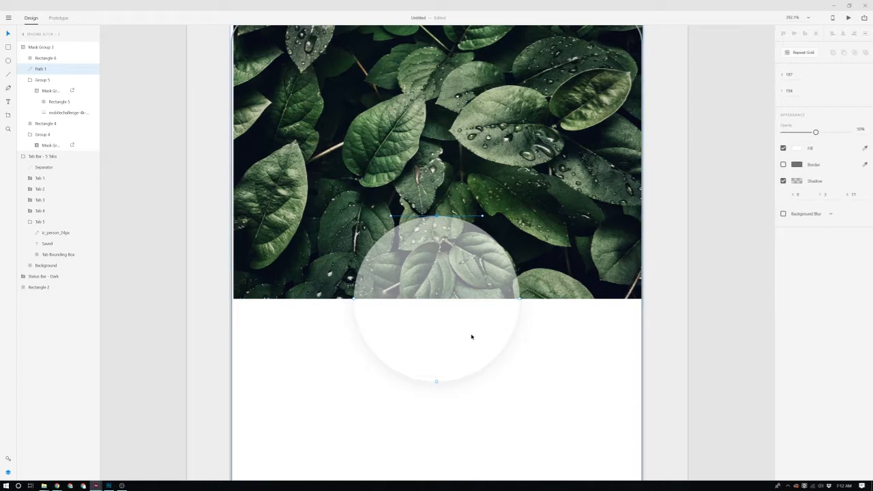
pyautogui.click(502, 303)
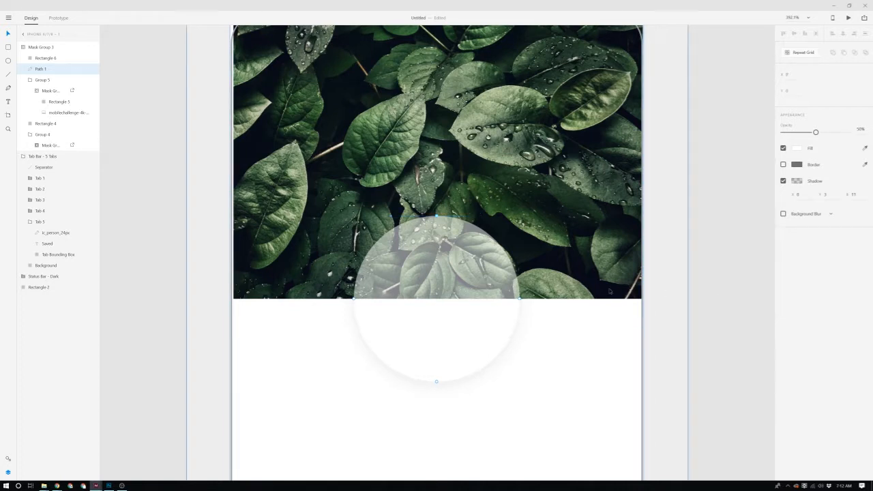
pyautogui.click(207, 201)
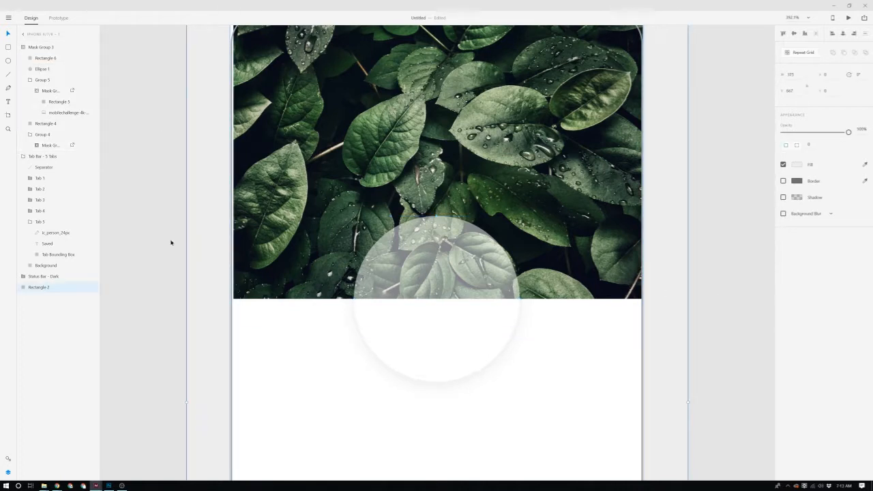
pyautogui.doubleClick(491, 308)
pyautogui.moveTo(834, 131); pyautogui.dragTo(853, 131)
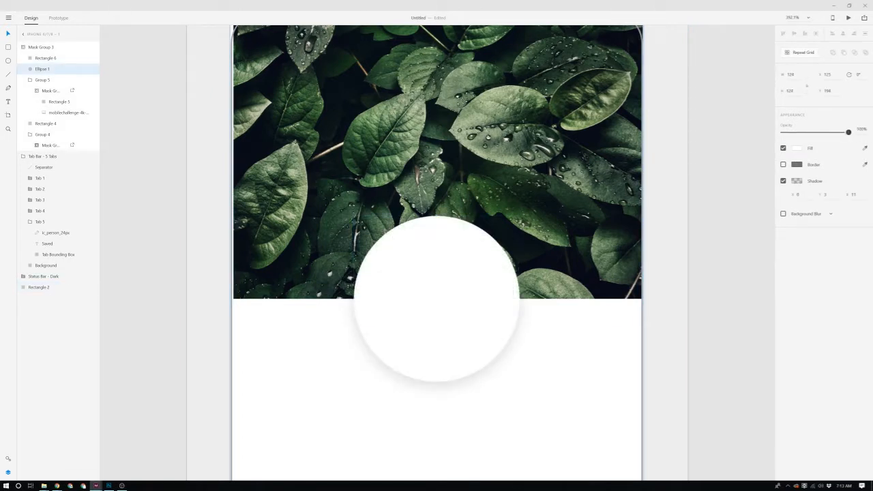
# - Draw a rectangle about 65 by 22 on the card's white area, to the right of the circle
pyautogui.click(747, 266)
pyautogui.scroll(-3, 523, 357)
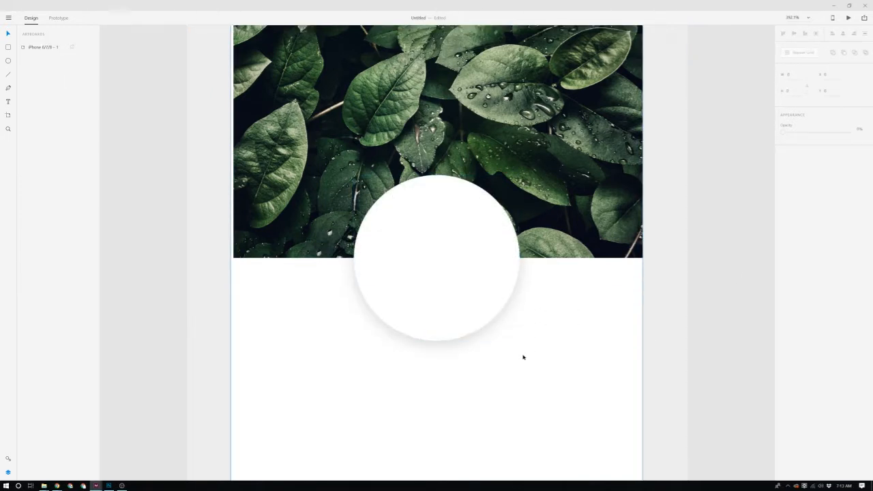
pyautogui.scroll(-2, 522, 356)
pyautogui.scroll(3, 491, 236)
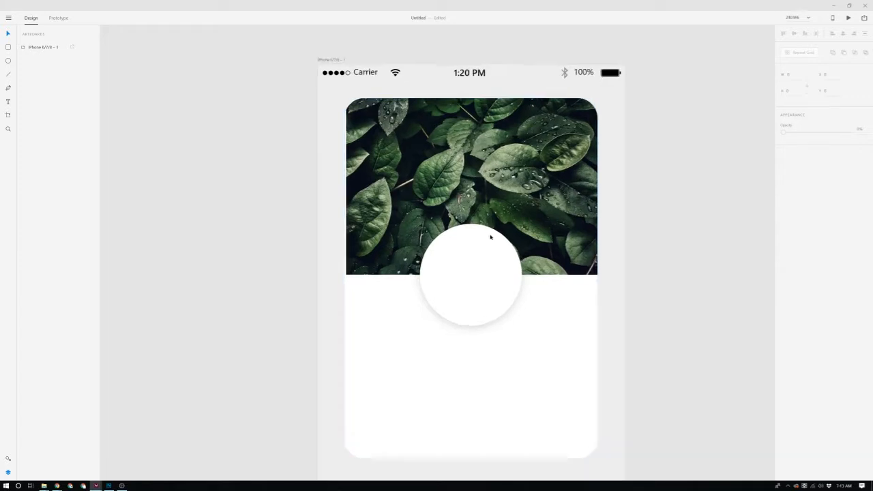
pyautogui.scroll(5, 503, 264)
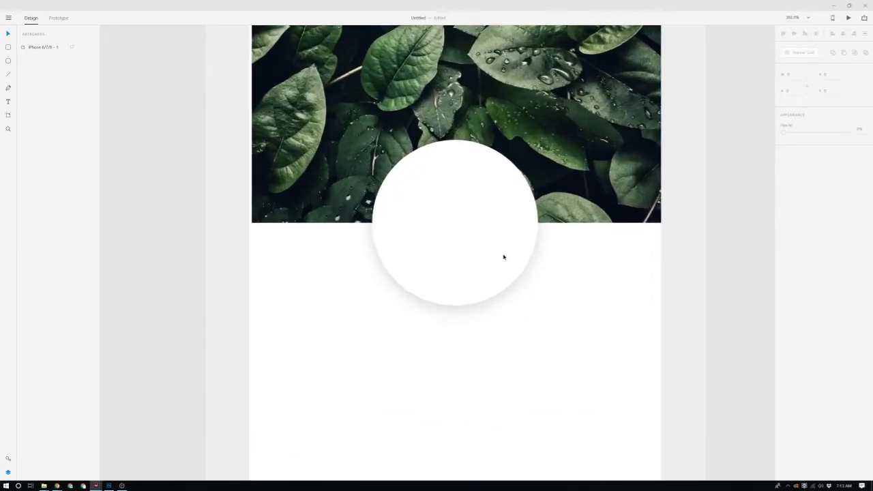
pyautogui.press('l')
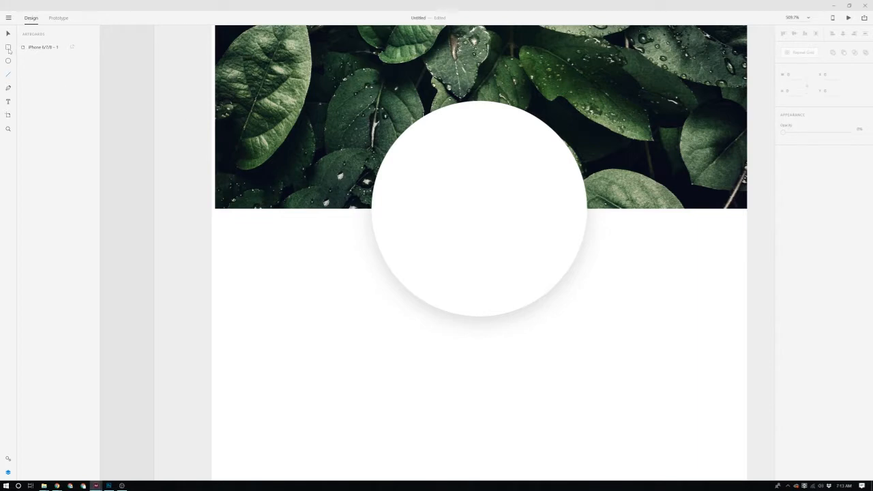
pyautogui.moveTo(612, 231); pyautogui.dragTo(726, 264)
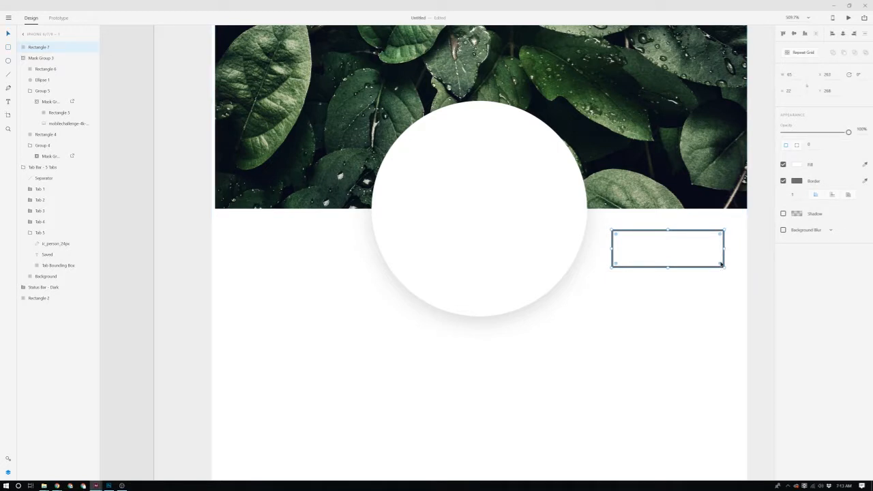
# - Round the small rectangle's corners to a radius of about 6 and position it at X 256, Y 276
pyautogui.moveTo(720, 263); pyautogui.dragTo(749, 217)
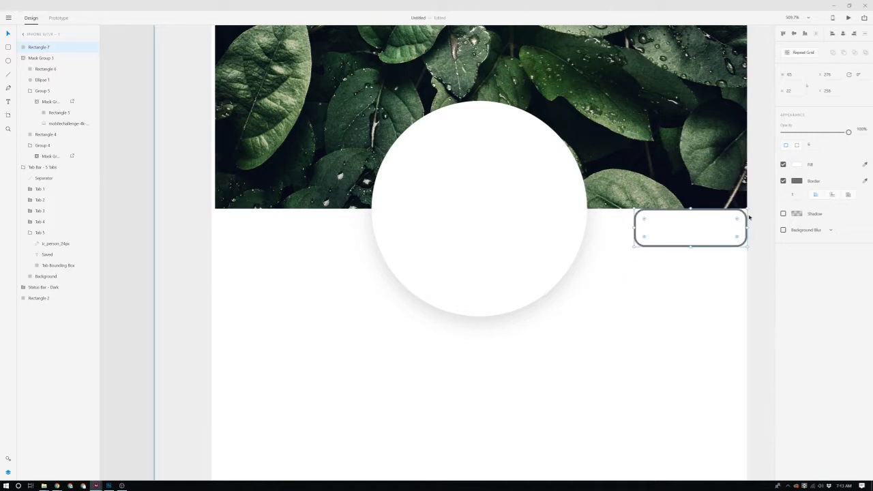
pyautogui.hotkey('shift', 'Down')
pyautogui.hotkey('shift', 'Left')
pyautogui.hotkey('shift', 'Down')
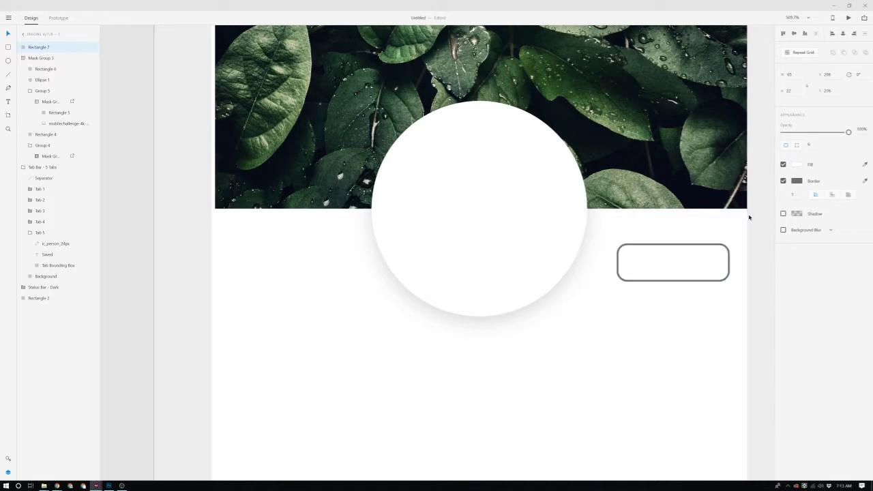
pyautogui.hotkey('shift', 'Left')
pyautogui.hotkey('shift', 'Right')
pyautogui.hotkey('shift', 'Left')
pyautogui.scroll(-1, 649, 289)
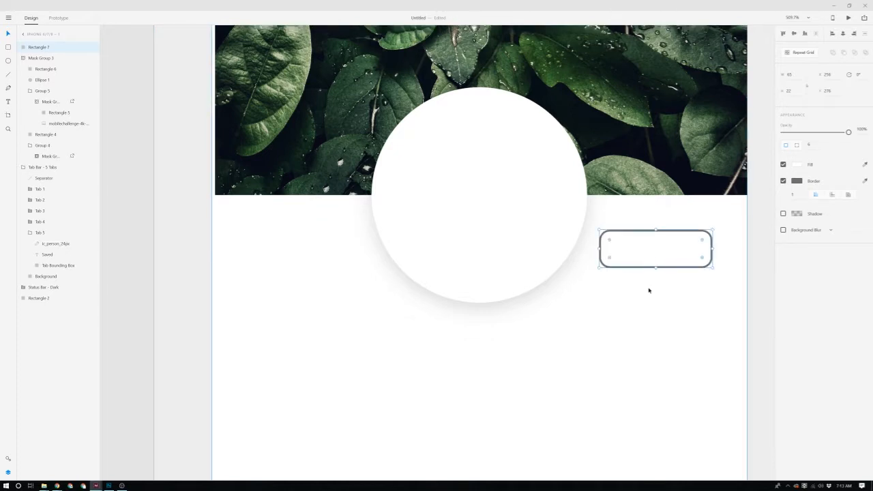
# - Duplicate the rounded rectangle to the other side of the circle and position the copy at X 52, Y 276
pyautogui.moveTo(680, 234); pyautogui.dragTo(291, 199)
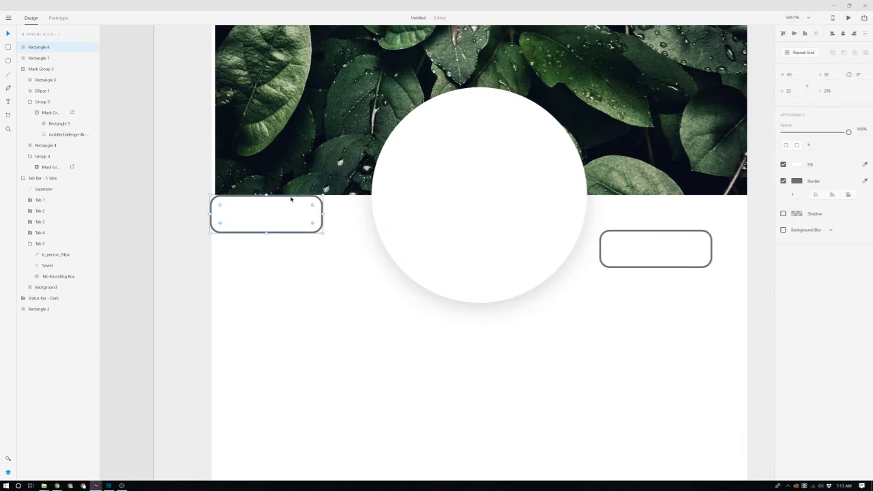
pyautogui.hotkey('shift', 'Down')
pyautogui.hotkey('shift', 'Right')
pyautogui.hotkey('shift', 'Down')
pyautogui.hotkey('shift', 'Right')
# - Widen the plant photo group (Group 5) inside the mask so it reaches the card's left edge
pyautogui.scroll(5, 291, 199)
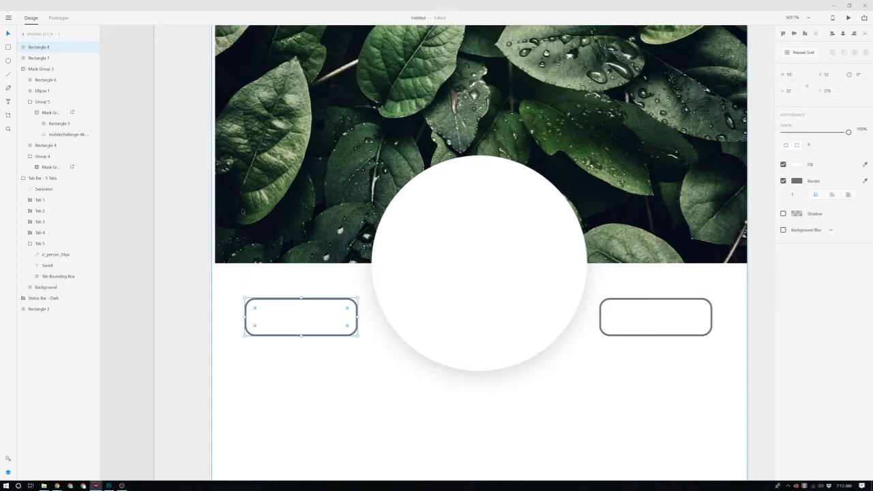
pyautogui.click(240, 206)
pyautogui.scroll(4, 240, 206)
pyautogui.doubleClick(239, 205)
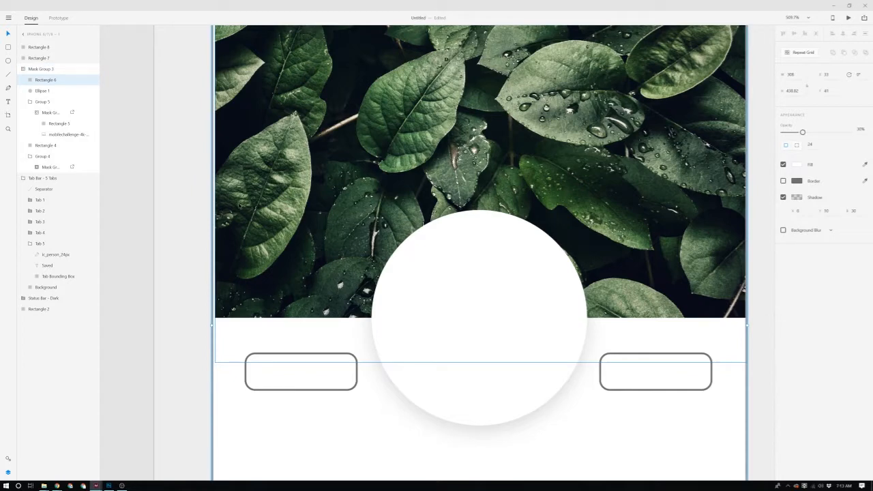
pyautogui.click(245, 207)
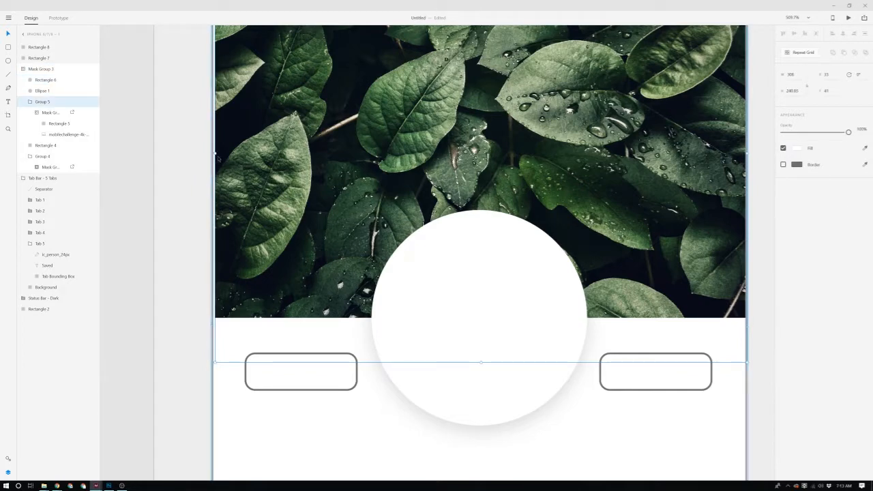
pyautogui.click(208, 239)
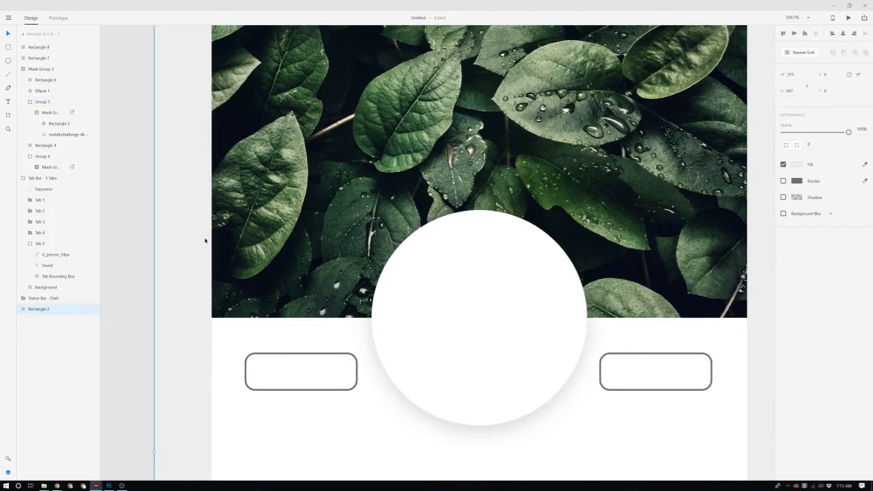
# - Delete Group 4 together with its nested mask group from Mask Group 3
pyautogui.scroll(-5, 274, 289)
pyautogui.click(307, 367)
pyautogui.scroll(-4, 308, 367)
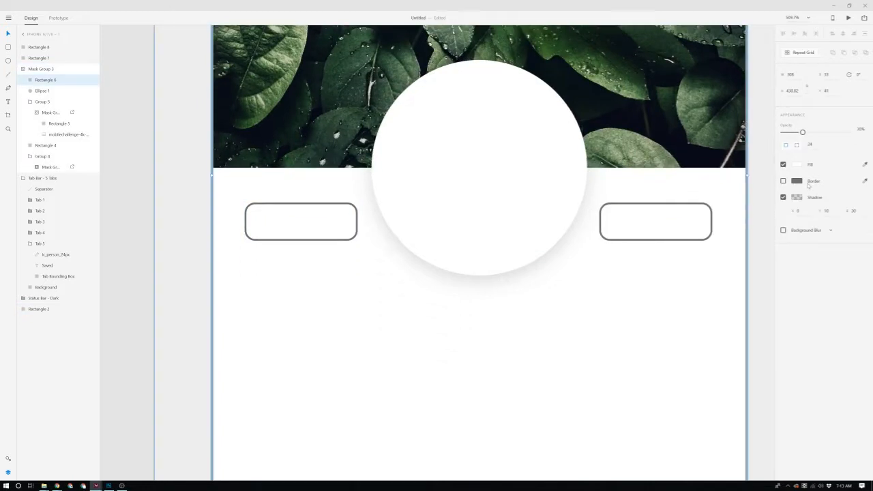
pyautogui.doubleClick(608, 322)
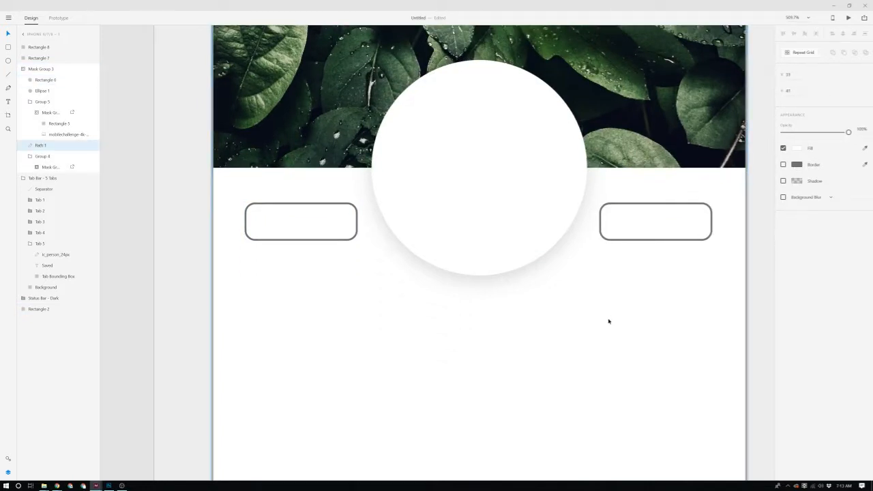
pyautogui.click(751, 229)
pyautogui.doubleClick(736, 230)
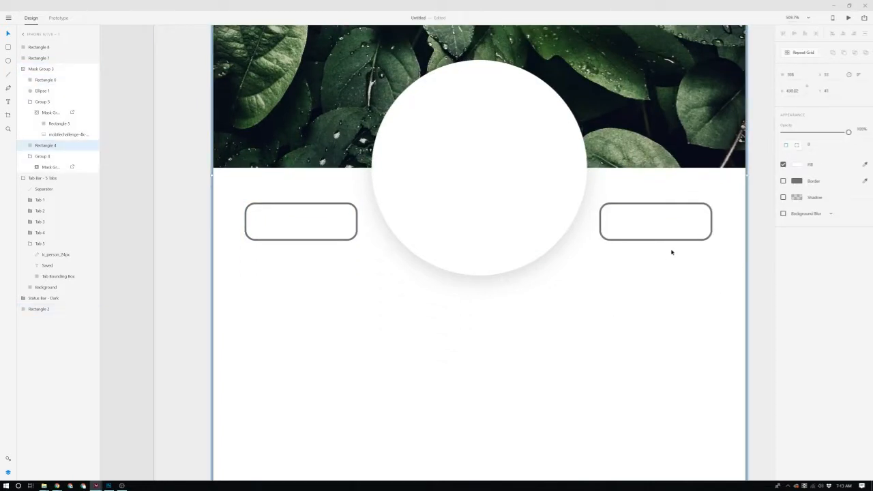
pyautogui.click(48, 177)
pyautogui.click(48, 167)
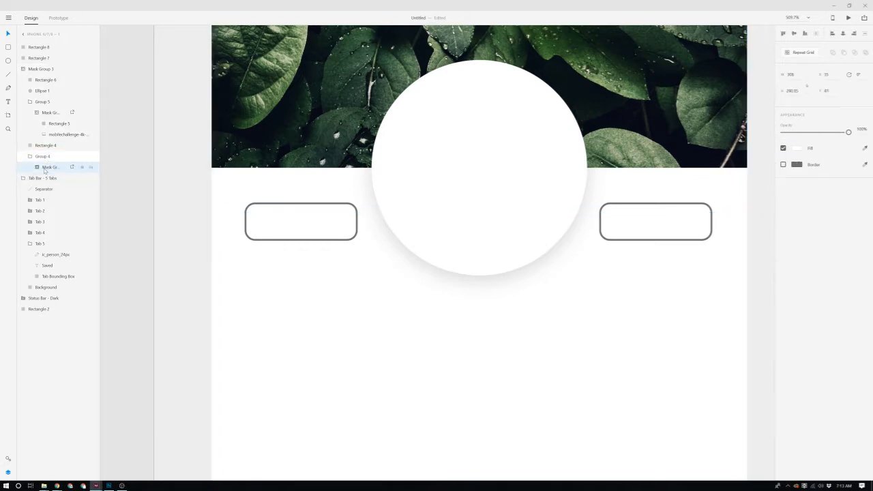
pyautogui.doubleClick(51, 167)
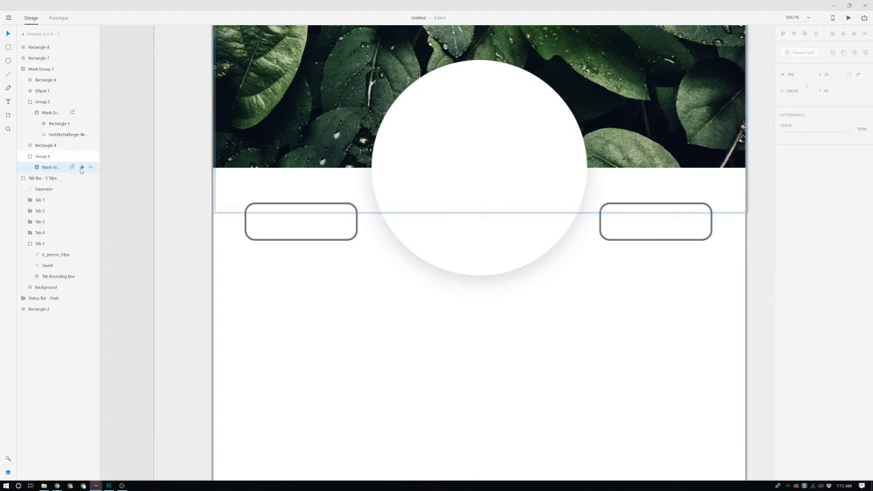
pyautogui.click(38, 167)
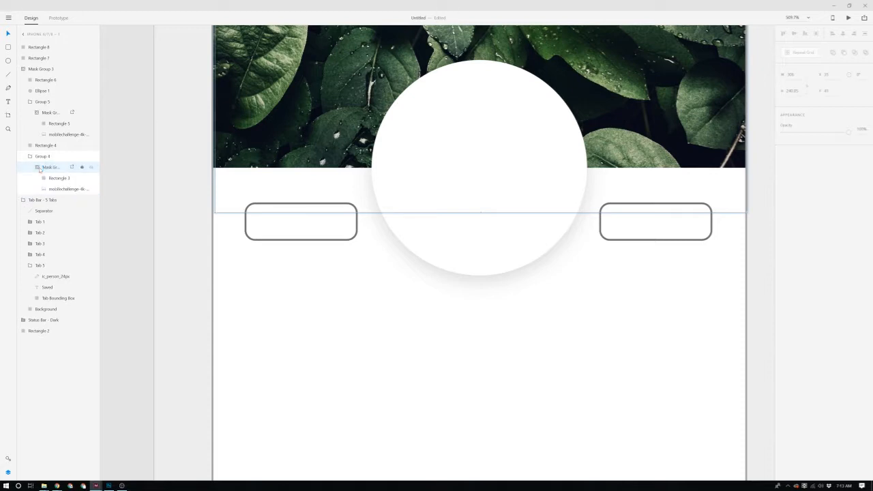
pyautogui.click(43, 188)
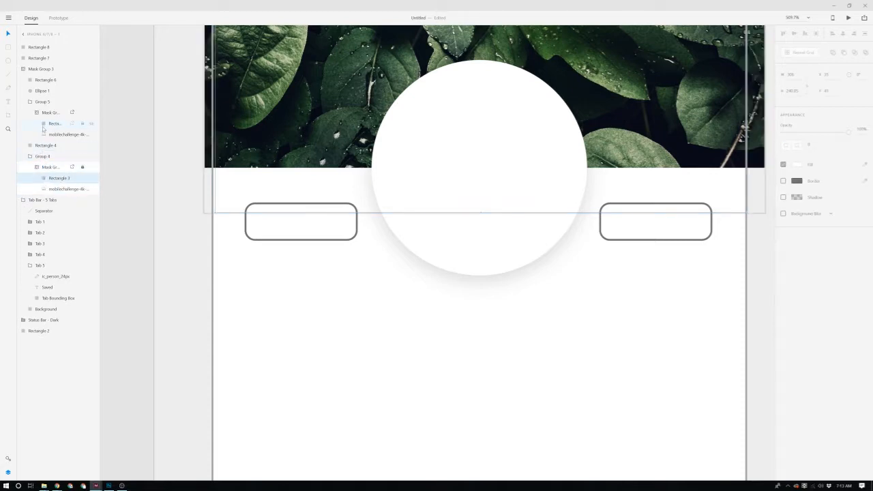
pyautogui.rightClick(47, 157)
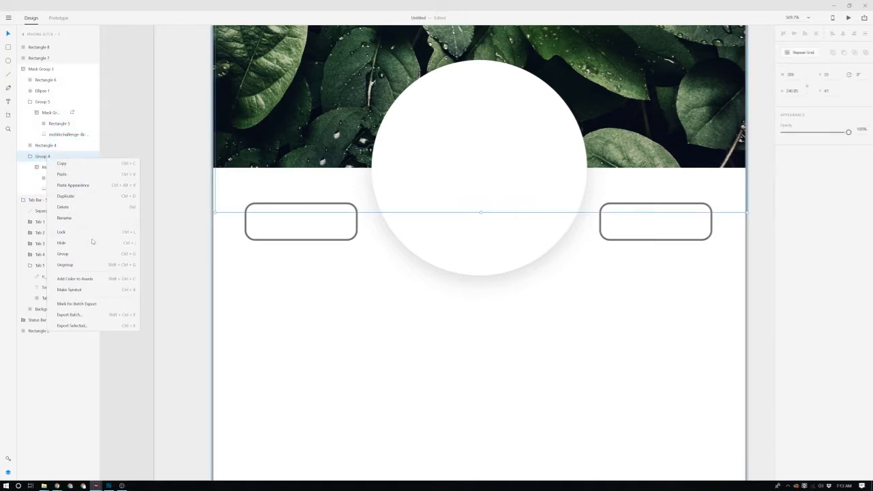
pyautogui.click(89, 205)
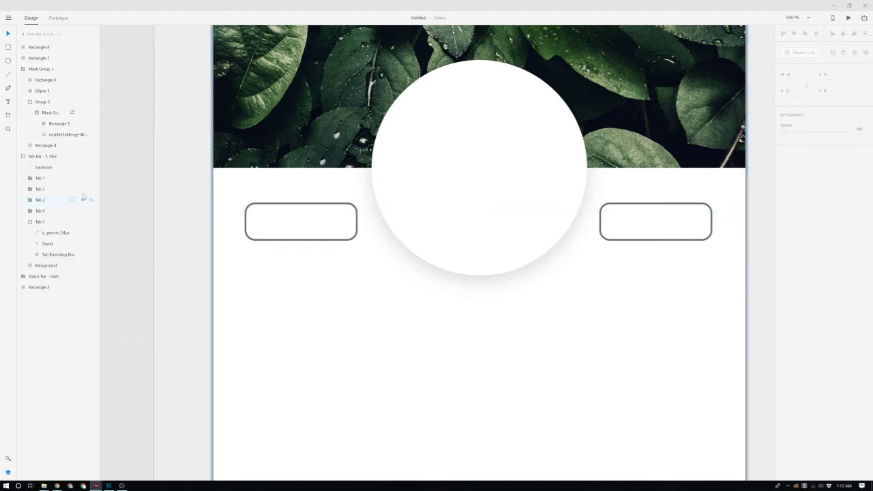
# - Try deleting Rectangle 4 from Mask Group 3, and undo the deletion
pyautogui.click(42, 147)
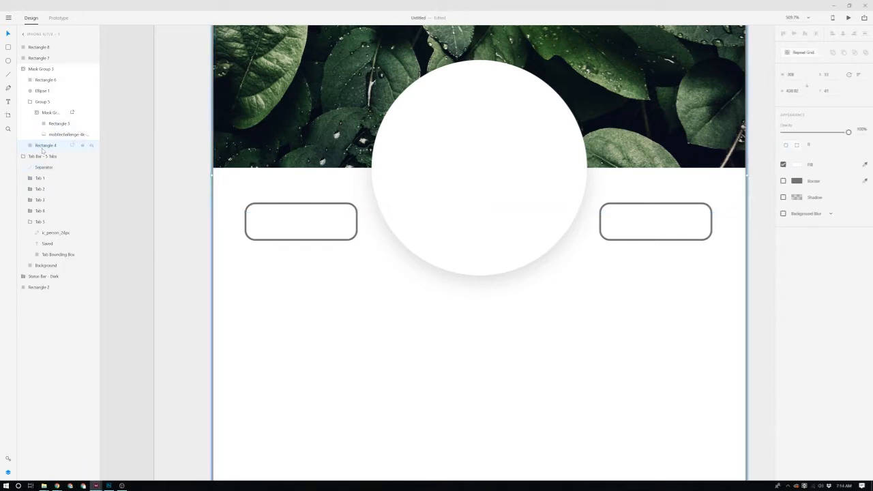
pyautogui.rightClick(43, 148)
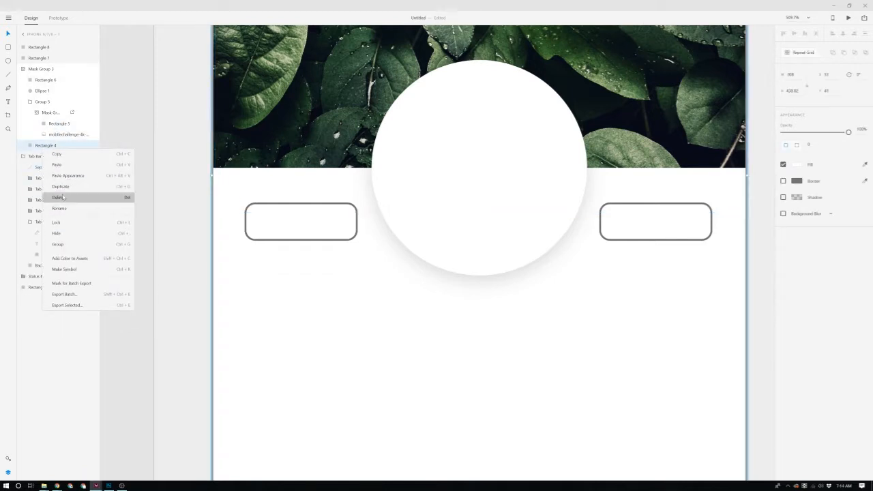
pyautogui.click(80, 197)
pyautogui.scroll(-3, 242, 266)
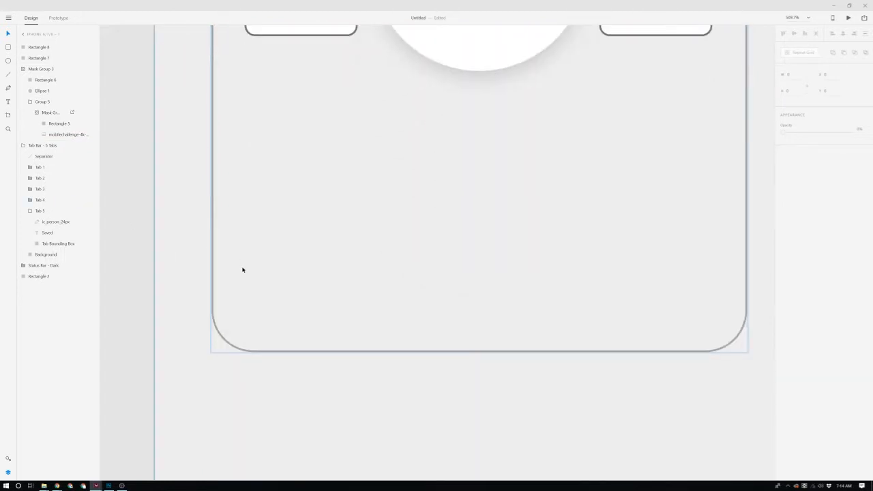
pyautogui.press('super+x')
pyautogui.click(204, 284)
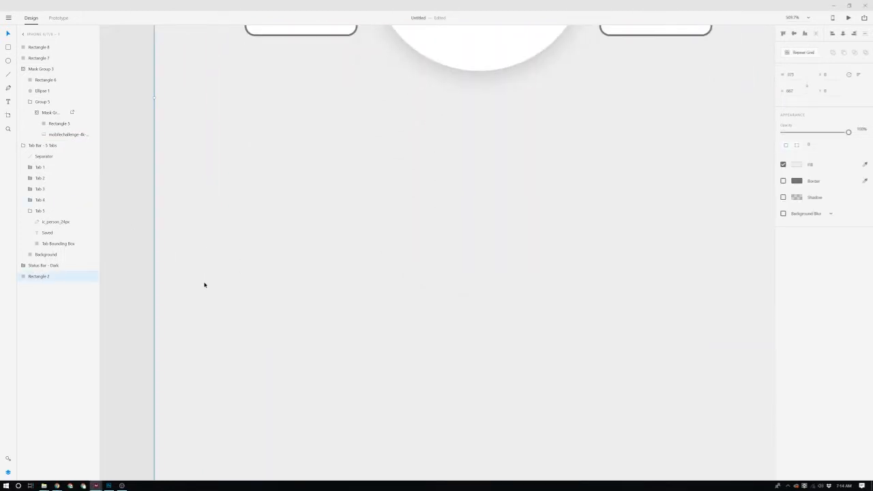
pyautogui.hotkey('ctrl', 'z')
pyautogui.scroll(3, 205, 284)
pyautogui.scroll(-2, 203, 297)
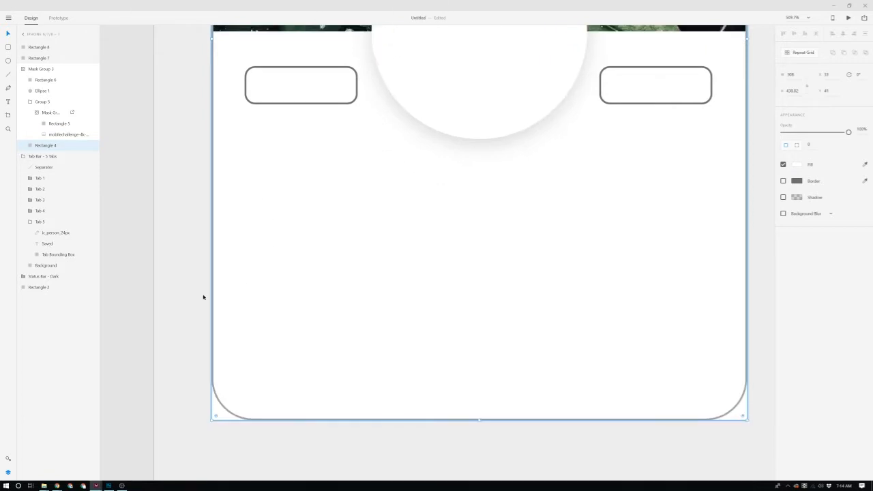
pyautogui.click(203, 297)
pyautogui.doubleClick(266, 292)
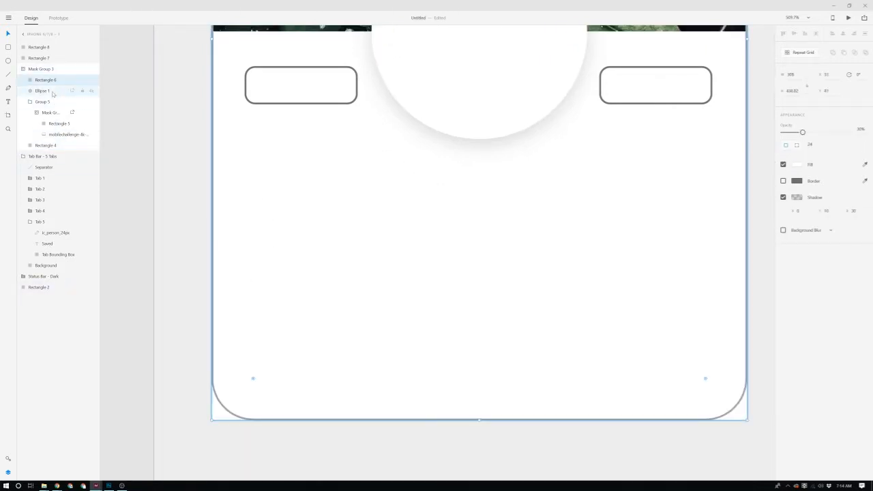
# - Rename Rectangle 7, the small rounded rectangle to the right of the circle, as Right Icon Bar
pyautogui.click(38, 60)
pyautogui.scroll(-2, 115, 221)
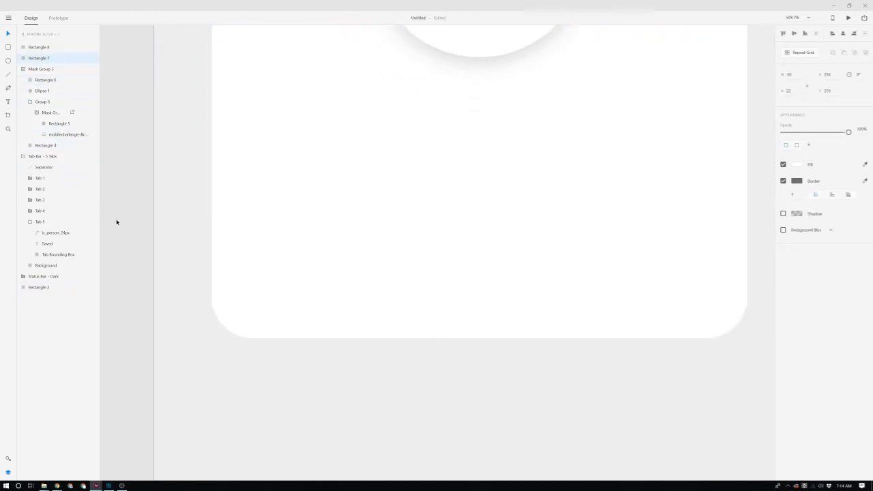
pyautogui.scroll(4, 187, 211)
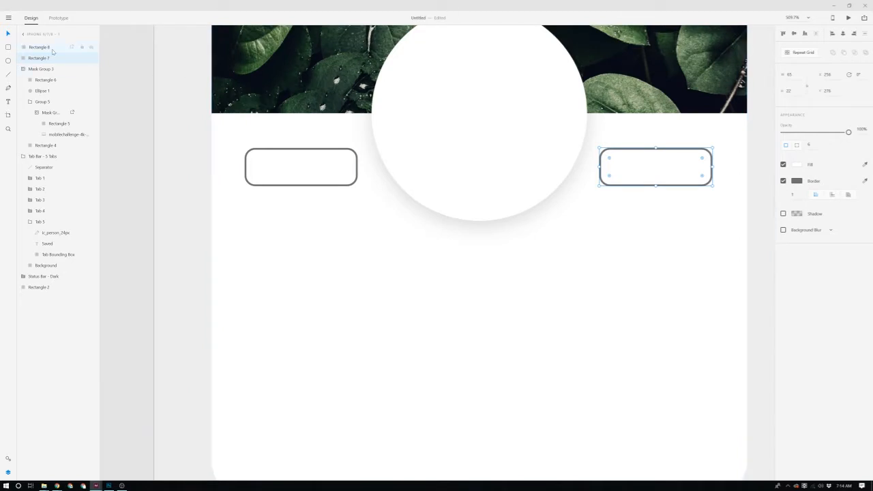
pyautogui.click(39, 47)
pyautogui.click(39, 58)
pyautogui.click(40, 48)
pyautogui.click(39, 58)
pyautogui.doubleClick(40, 58)
pyautogui.write('RightIcon Bar')
pyautogui.press('Return')
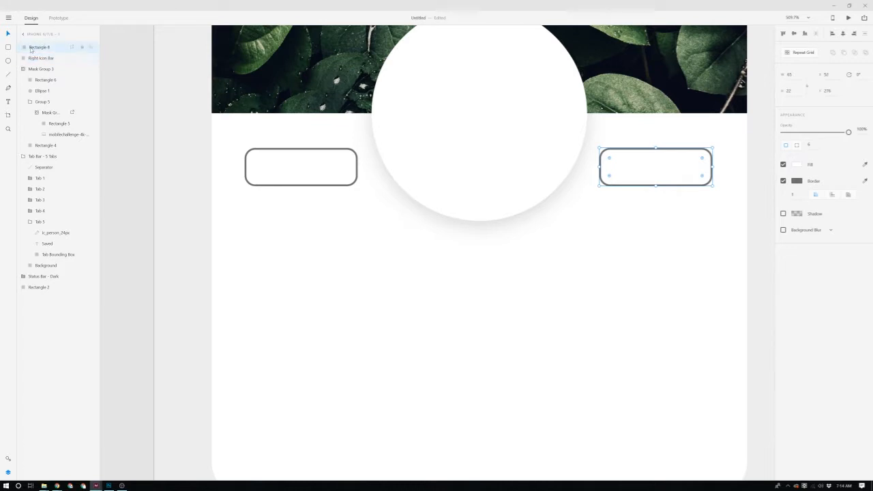
# - Rename Rectangle 8, the rounded rectangle to the left of the circle, as Left Icon Bar
pyautogui.doubleClick(39, 47)
pyautogui.write('Lef')
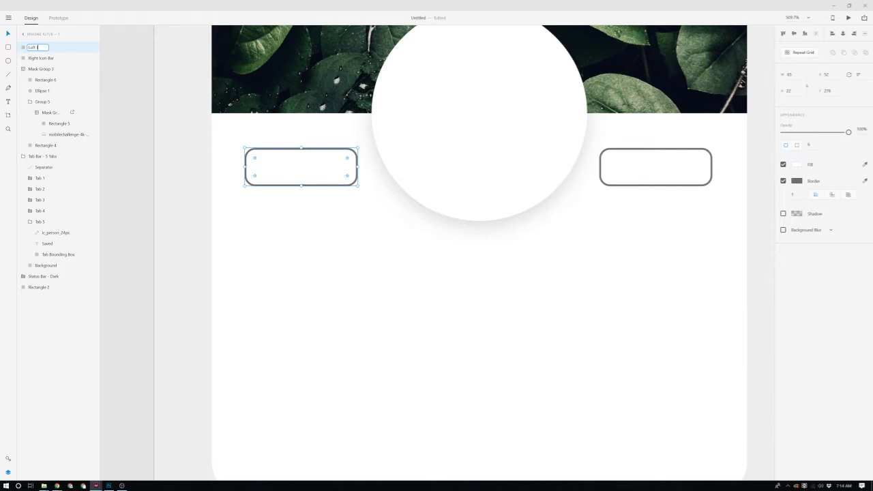
pyautogui.write('t Icon Bar')
pyautogui.press('Return')
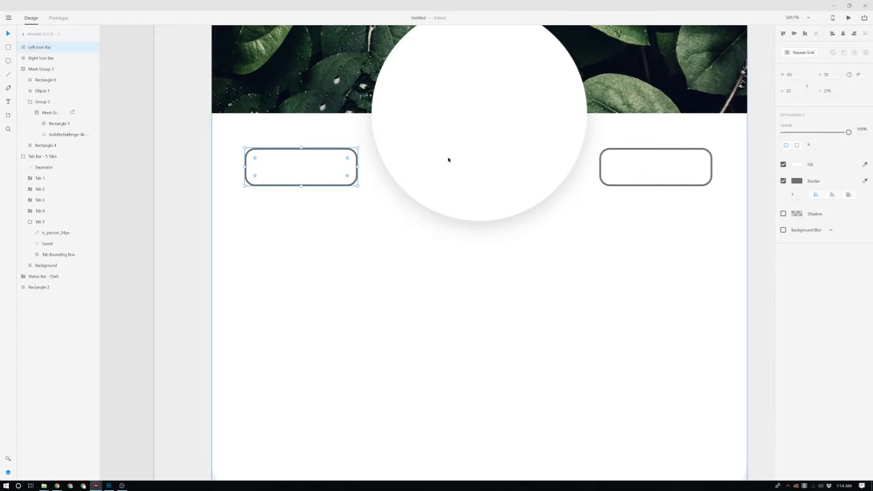
# - Rename Rectangle 4, the card's white base inside Mask Group 3, as Card Background
pyautogui.doubleClick(448, 159)
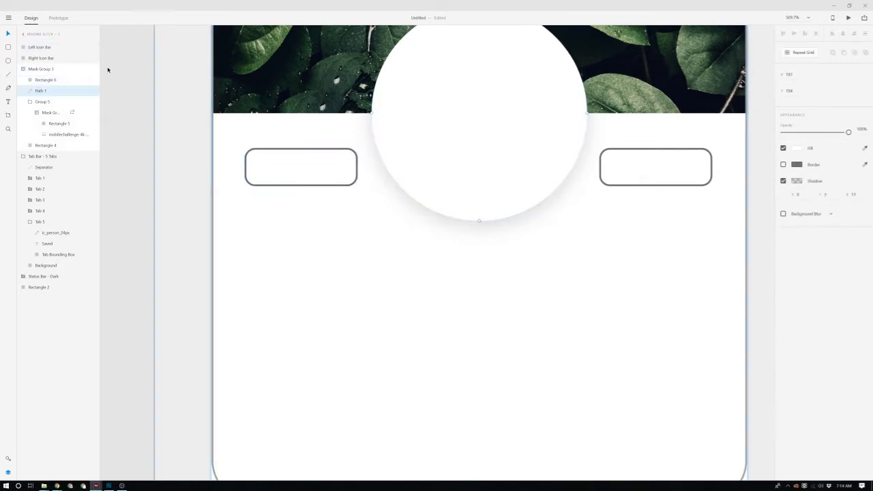
pyautogui.click(311, 223)
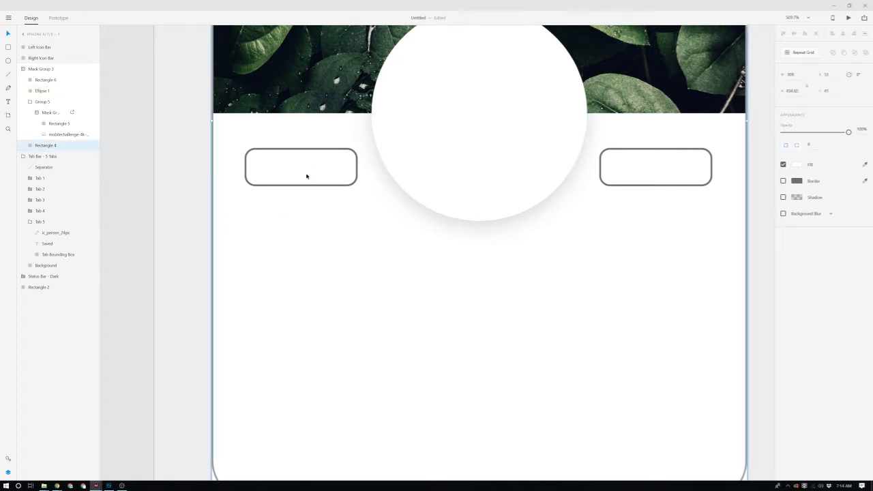
pyautogui.doubleClick(42, 145)
pyautogui.write('B')
pyautogui.write('ard Background')
pyautogui.press('Return')
# - Rename the plant photo layer inside Group 5's mask group as Profile Banner
pyautogui.doubleClick(58, 135)
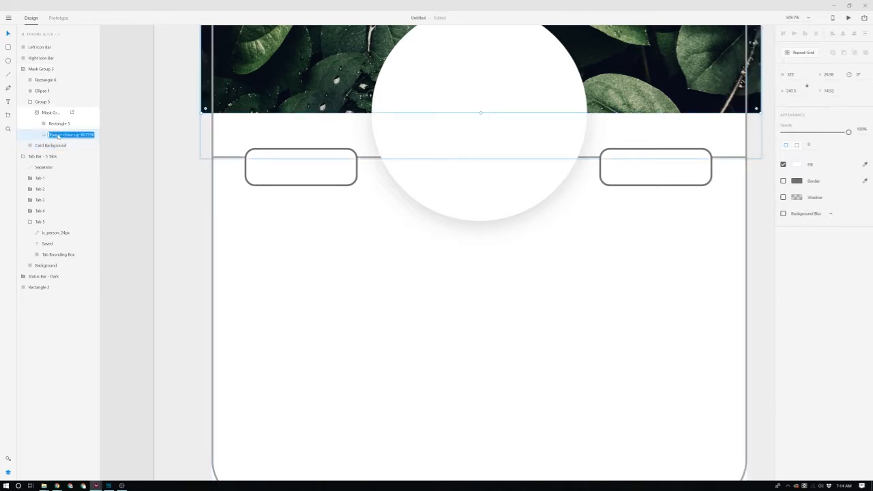
pyautogui.write('Pl')
pyautogui.write('nner')
pyautogui.press('BackSpace')
pyautogui.press('BackSpace')
pyautogui.press('BackSpace')
pyautogui.press('BackSpace')
pyautogui.press('BackSpace')
pyautogui.press('BackSpace')
pyautogui.press('BackSpace')
pyautogui.press('Return')
# - Rename the rectangle that masks the plant photo as Profile Banner Mask
pyautogui.click(54, 124)
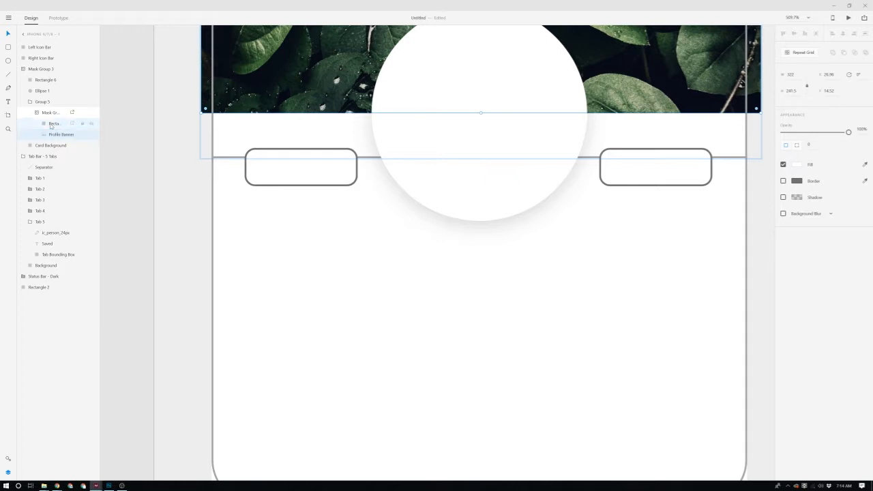
pyautogui.doubleClick(51, 125)
pyautogui.write('Profile')
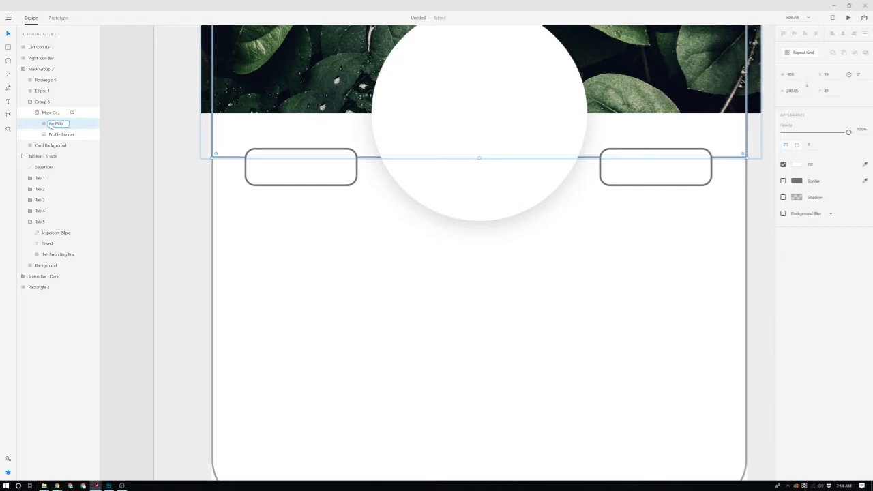
pyautogui.press('BackSpace')
pyautogui.press('BackSpace')
pyautogui.press('BackSpace')
pyautogui.press('BackSpace')
pyautogui.press('BackSpace')
pyautogui.press('BackSpace')
pyautogui.write('Profile Barner Mask')
pyautogui.press('Return')
# - Rename Group 5, which holds the masked plant photo, as Profile Background
pyautogui.doubleClick(43, 102)
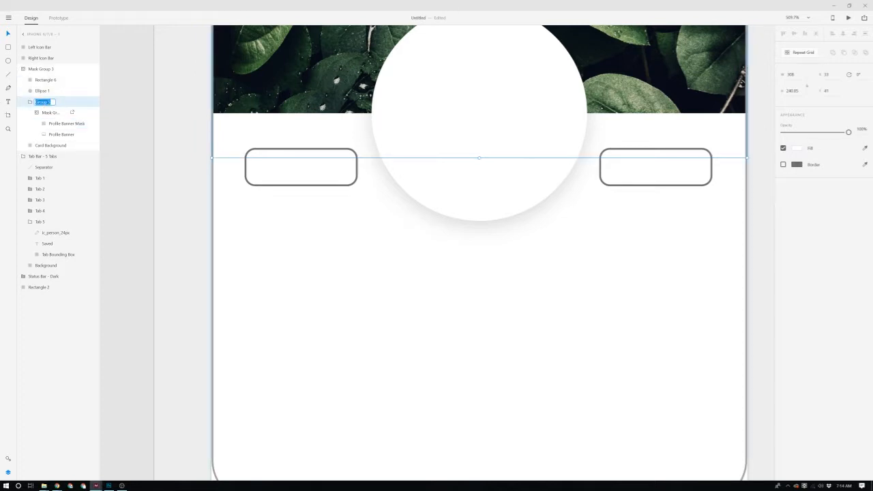
pyautogui.write('Profile Backgrou')
pyautogui.press('Return')
pyautogui.scroll(3, 372, 205)
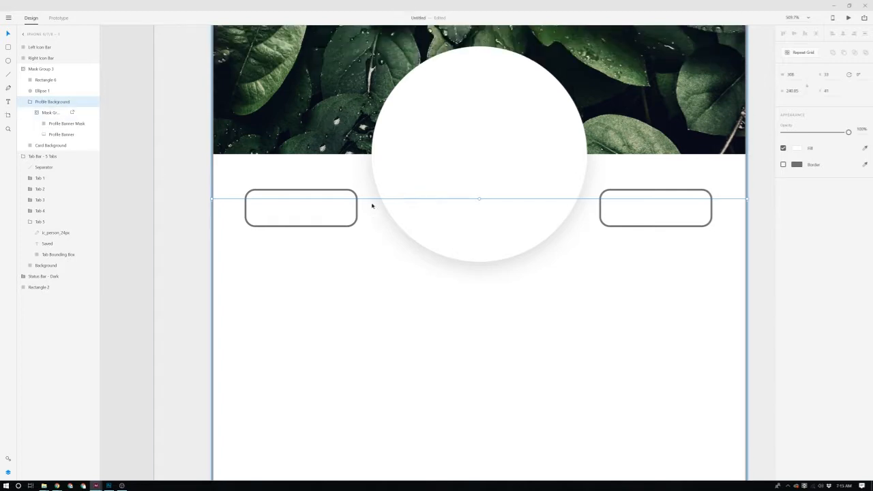
# - Try deleting Rectangle 6 from Mask Group 3, and undo the deletion
pyautogui.click(42, 91)
pyautogui.click(47, 80)
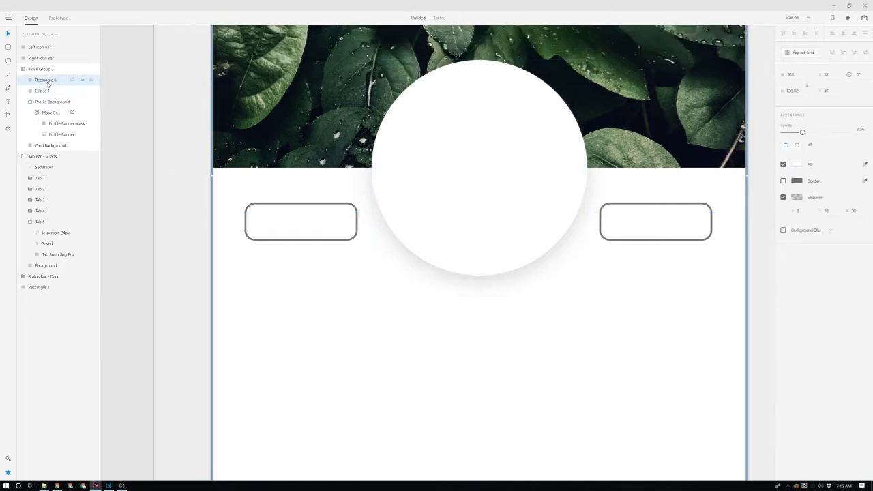
pyautogui.scroll(-1, 219, 198)
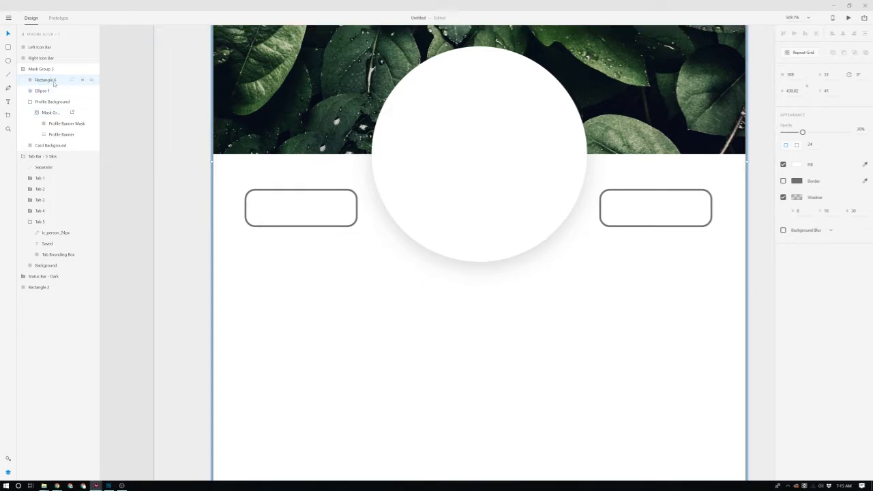
pyautogui.scroll(-5, 252, 230)
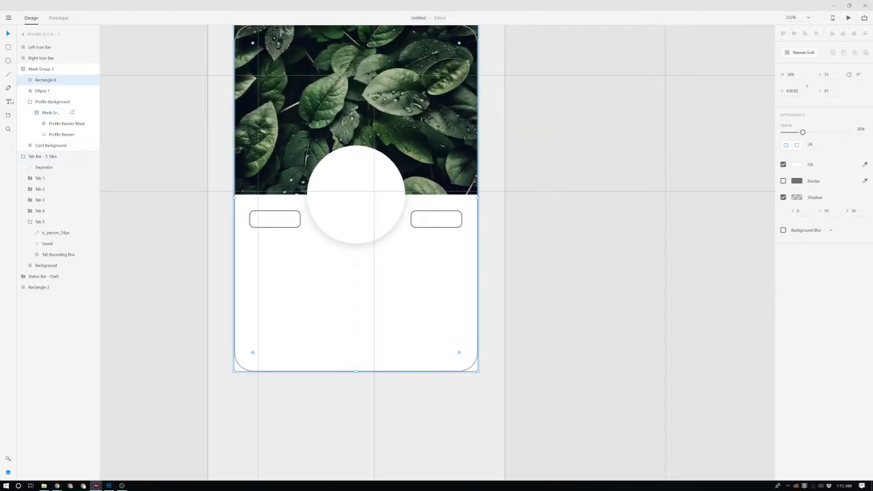
pyautogui.rightClick(41, 82)
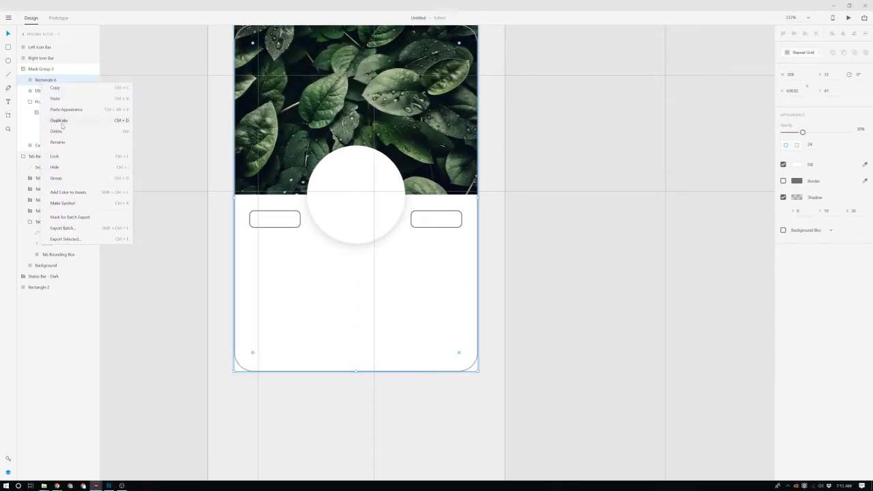
pyautogui.click(74, 131)
pyautogui.click(134, 223)
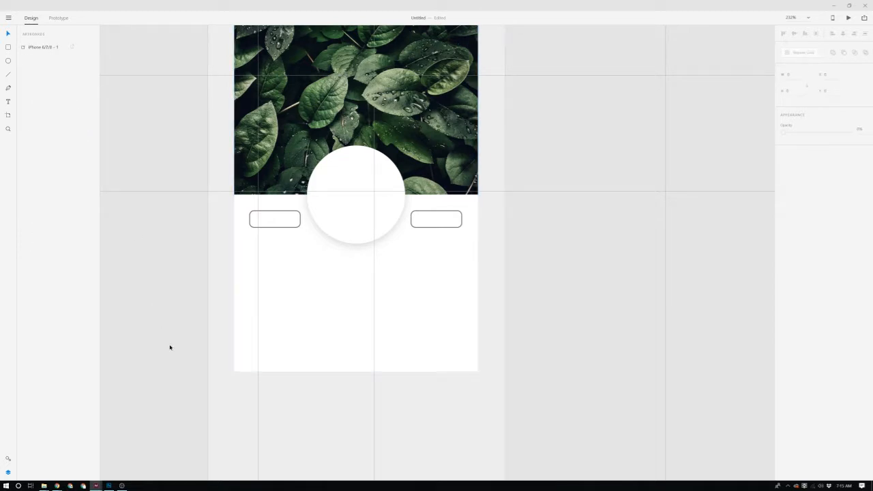
pyautogui.hotkey('ctrl', 'z')
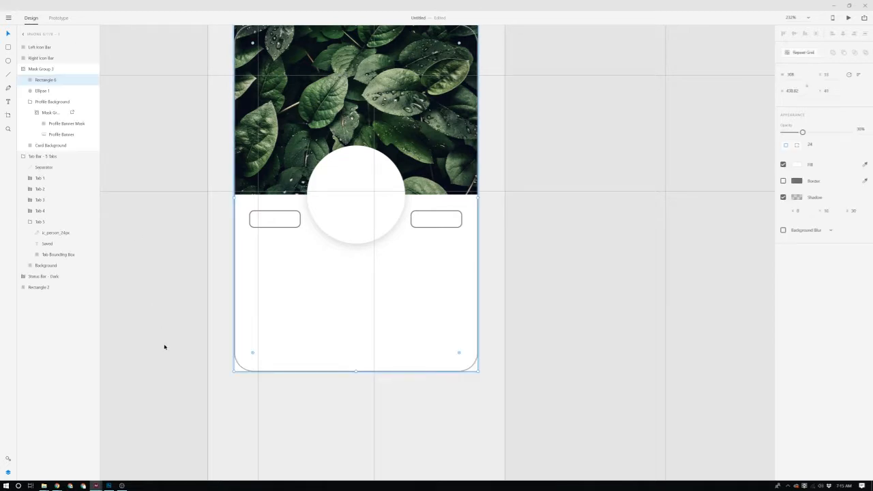
# - Rename Rectangle 6, the rounded shape masking the whole card, as Overall Mask
pyautogui.doubleClick(48, 82)
pyautogui.write('Overall Mask')
pyautogui.press('Return')
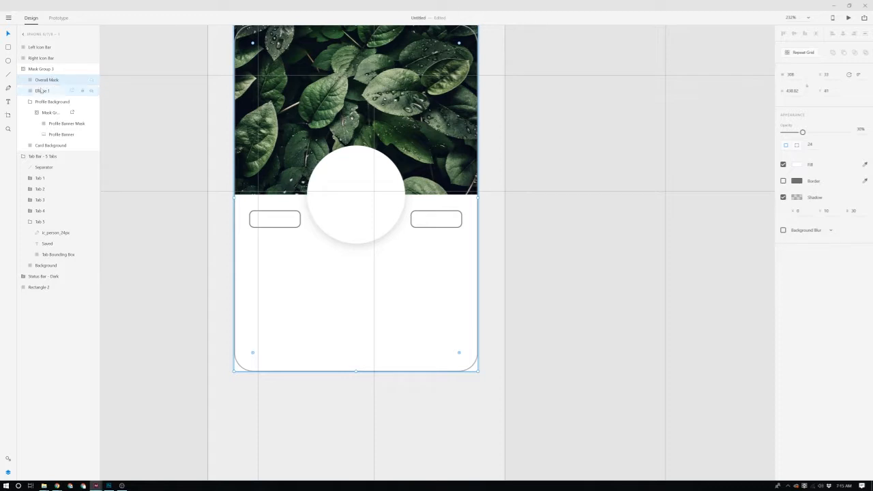
# - Rename Mask Group 3, the group containing the whole card, as Card 1
pyautogui.doubleClick(41, 69)
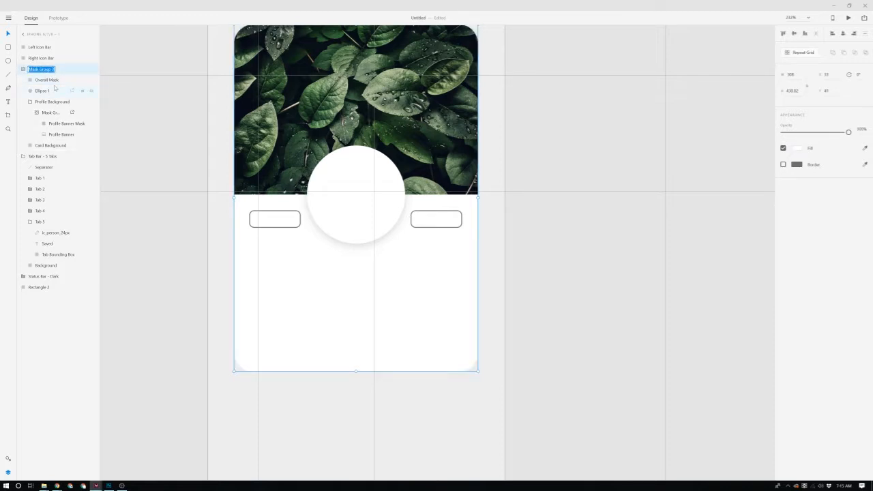
pyautogui.write('Card 1')
pyautogui.press('Return')
# - Remove the border from the Right Icon Bar rectangle and open its fill colour for editing
pyautogui.click(286, 217)
pyautogui.keyDown('ctrl'); pyautogui.scroll(2, 326, 204); pyautogui.keyUp('ctrl')
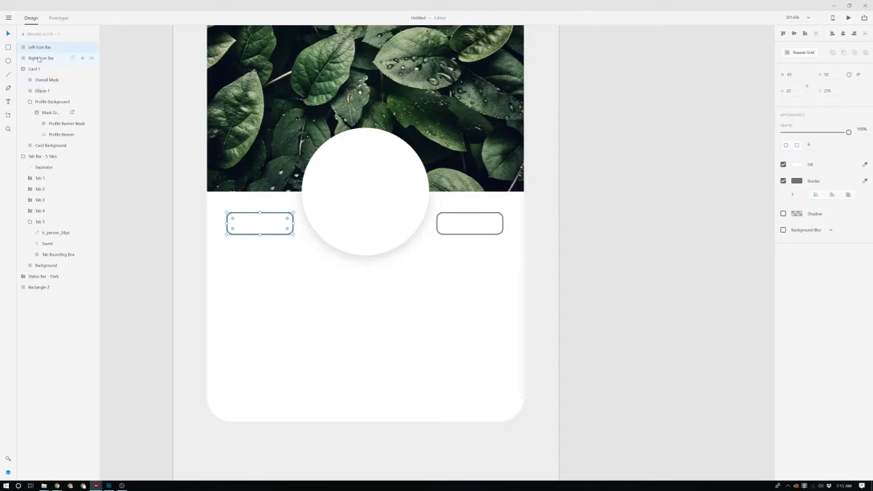
pyautogui.scroll(3, 256, 238)
pyautogui.keyDown('ctrl'); pyautogui.scroll(2, 275, 298); pyautogui.keyUp('ctrl')
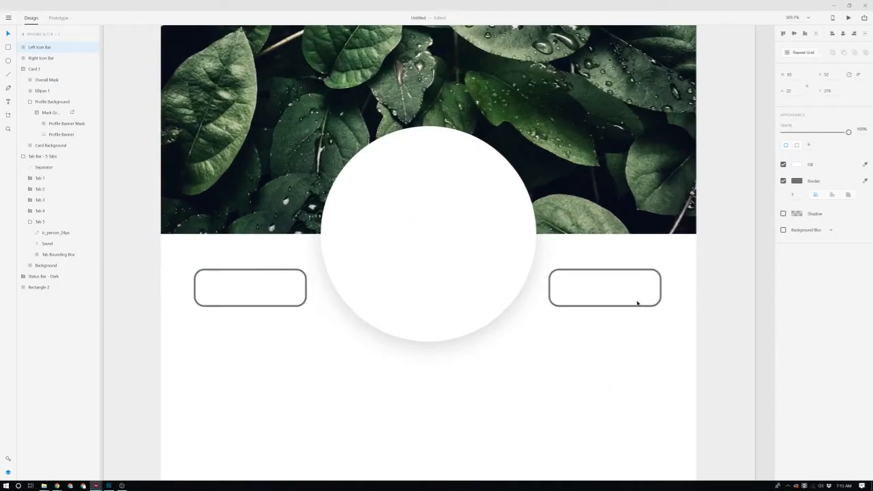
pyautogui.click(735, 333)
pyautogui.click(637, 284)
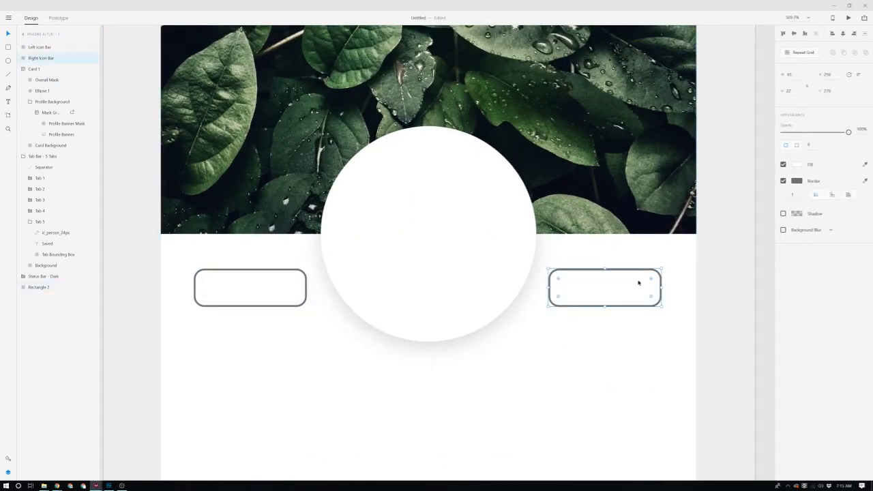
pyautogui.click(783, 181)
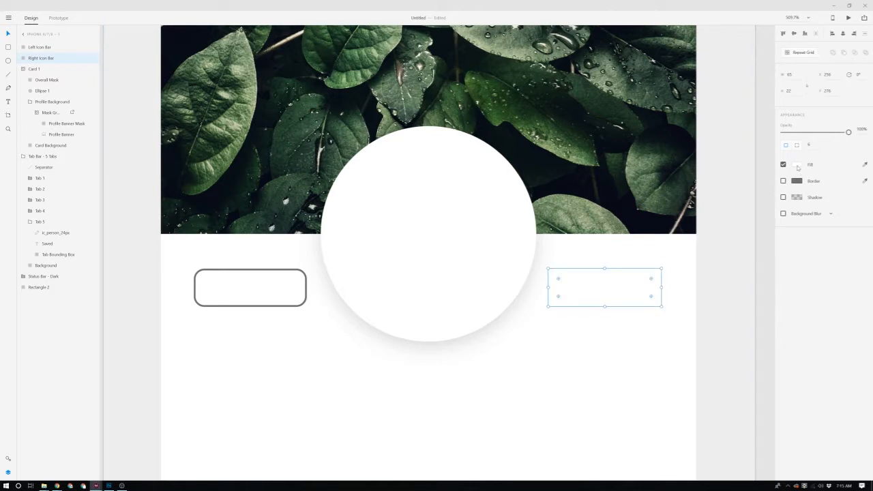
pyautogui.click(797, 165)
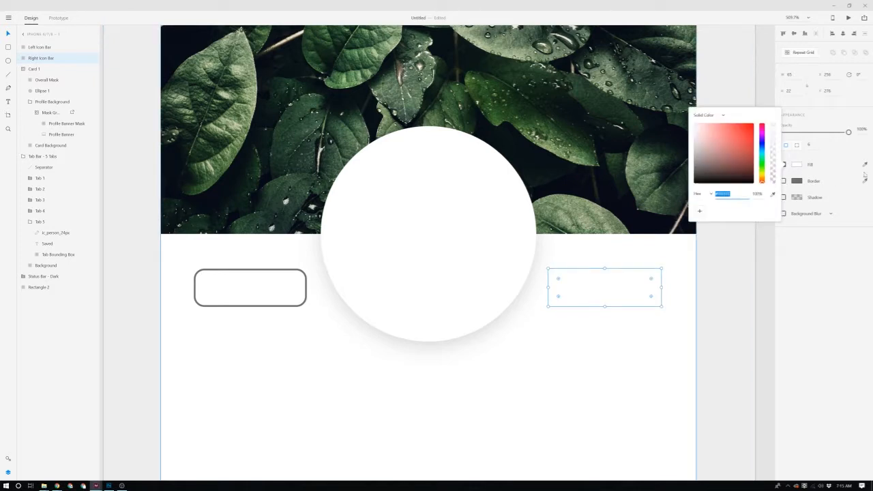
# - Fill both icon bars with green sampled from a leaf in the banner photo and remove the left icon bar's border
pyautogui.click(865, 165)
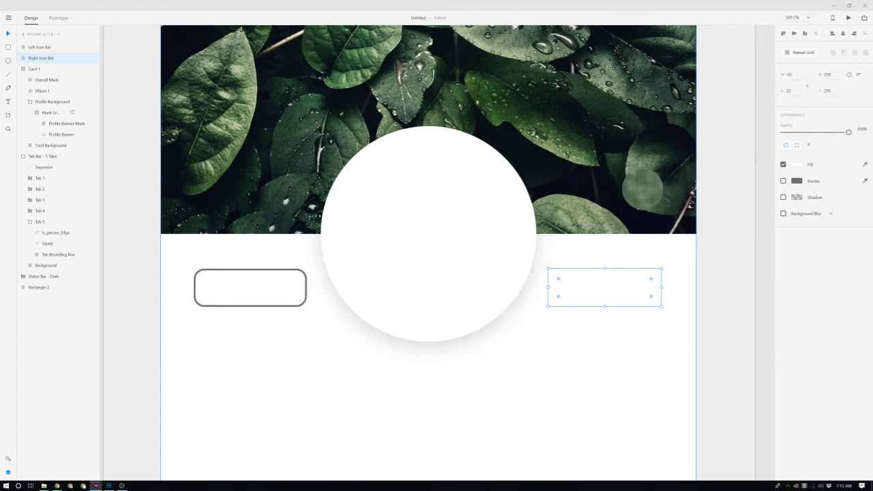
pyautogui.click(643, 190)
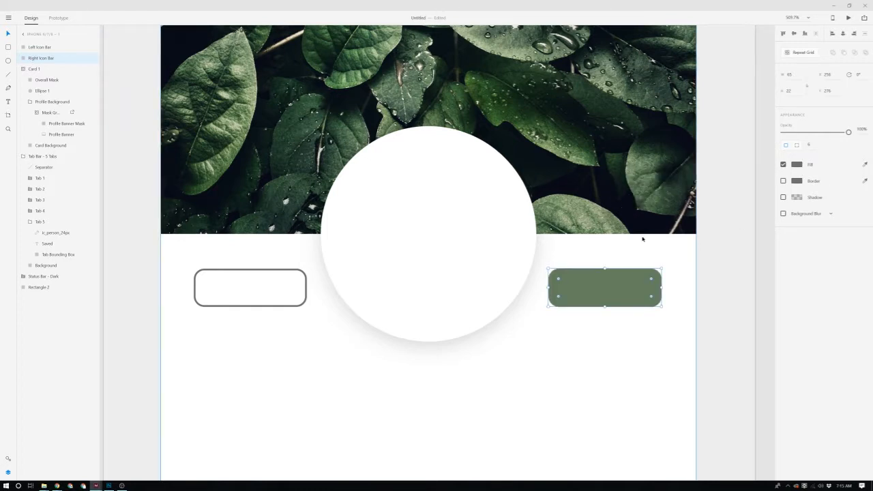
pyautogui.click(205, 296)
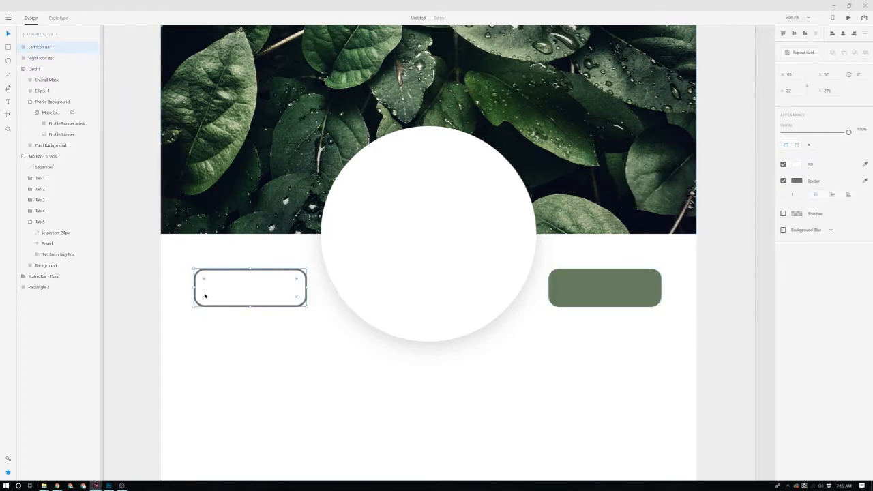
pyautogui.click(783, 181)
pyautogui.click(865, 164)
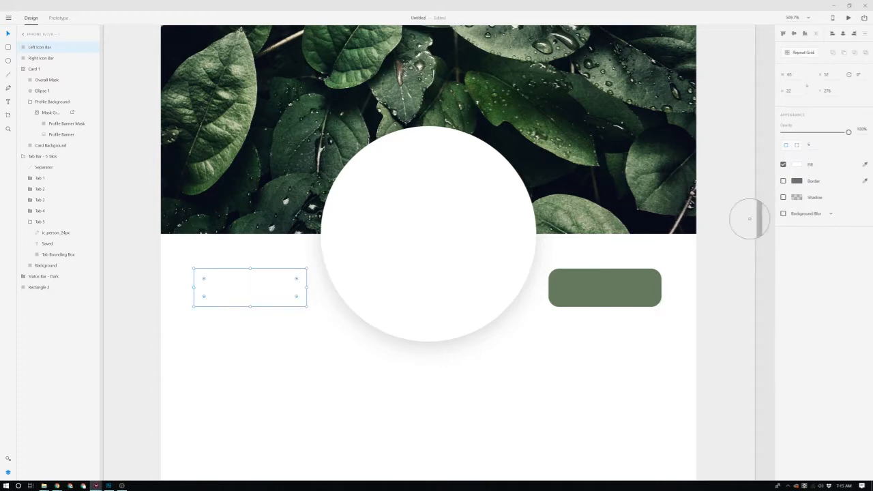
pyautogui.click(612, 294)
pyautogui.click(709, 280)
pyautogui.scroll(-3, 709, 280)
pyautogui.scroll(3, 702, 286)
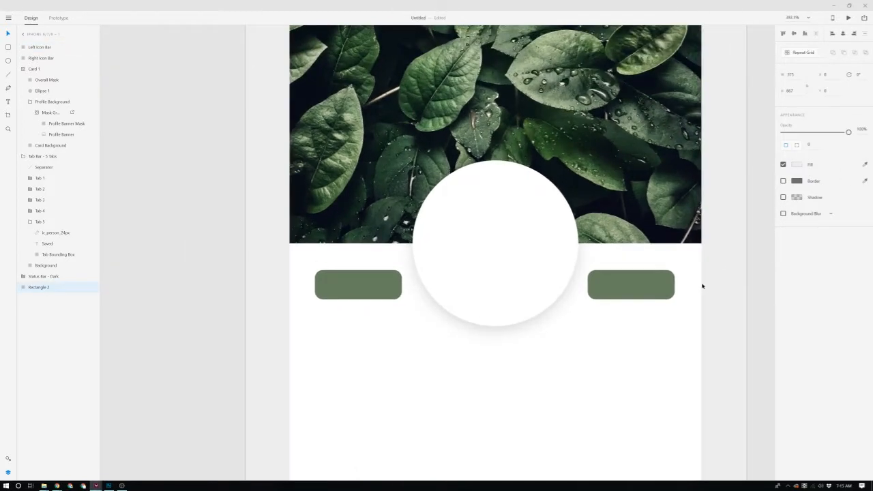
pyautogui.scroll(2, 710, 305)
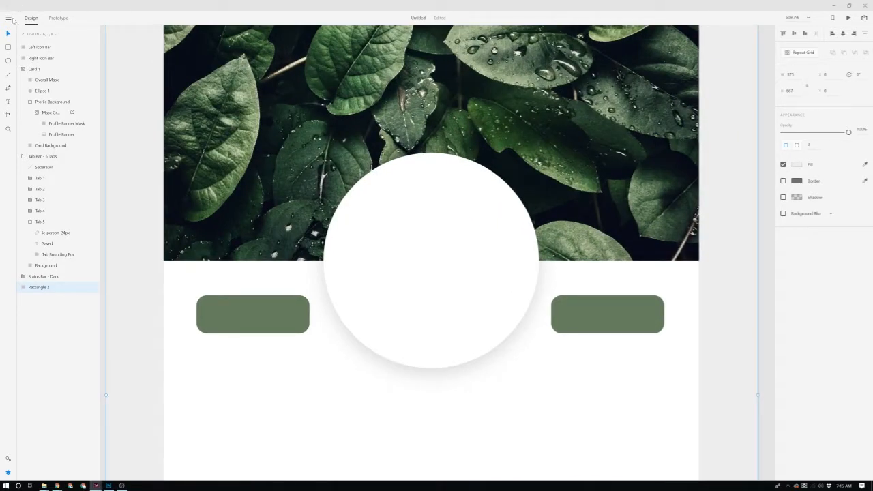
# - Open the recent file Material_Icons_Google
pyautogui.click(10, 18)
pyautogui.moveTo(27, 66)
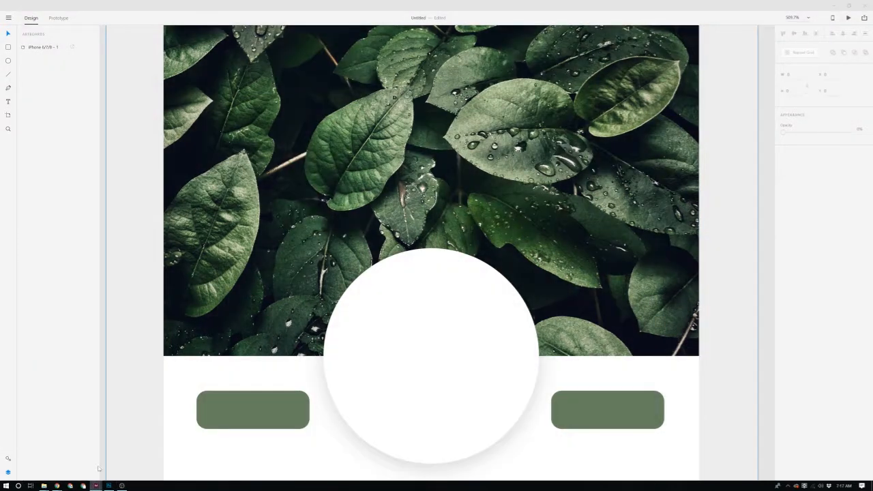
pyautogui.click(8, 18)
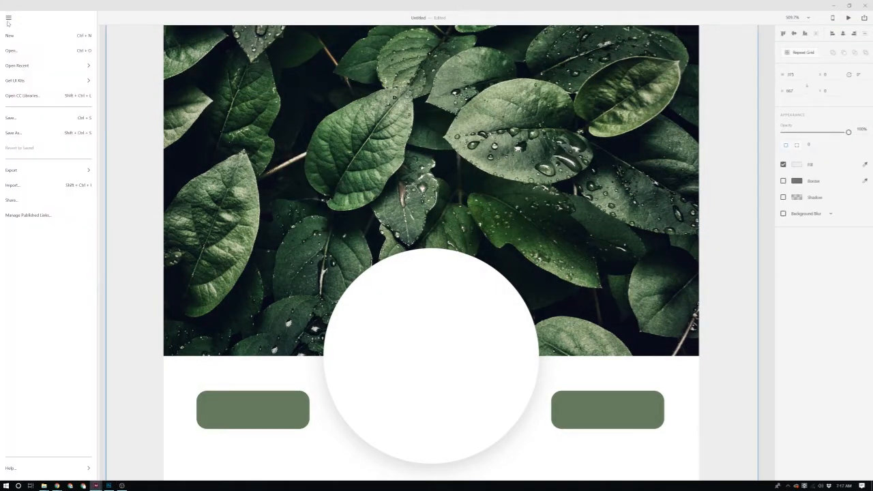
pyautogui.moveTo(30, 66)
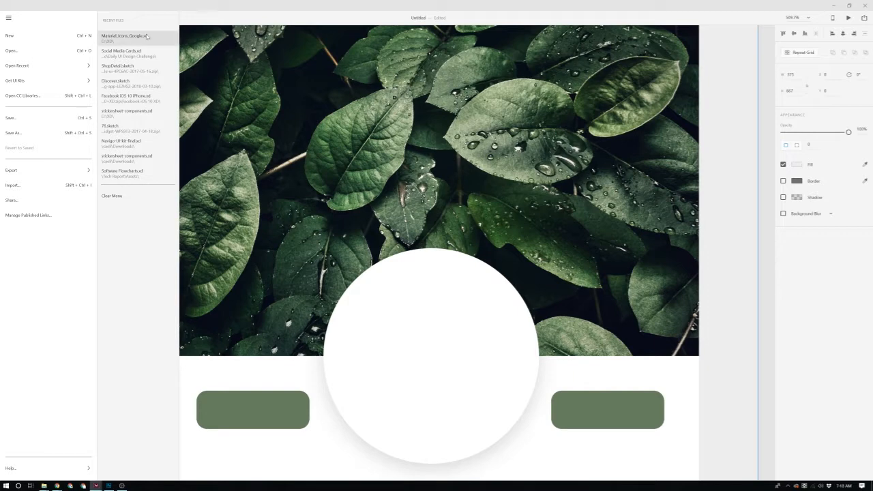
pyautogui.click(125, 36)
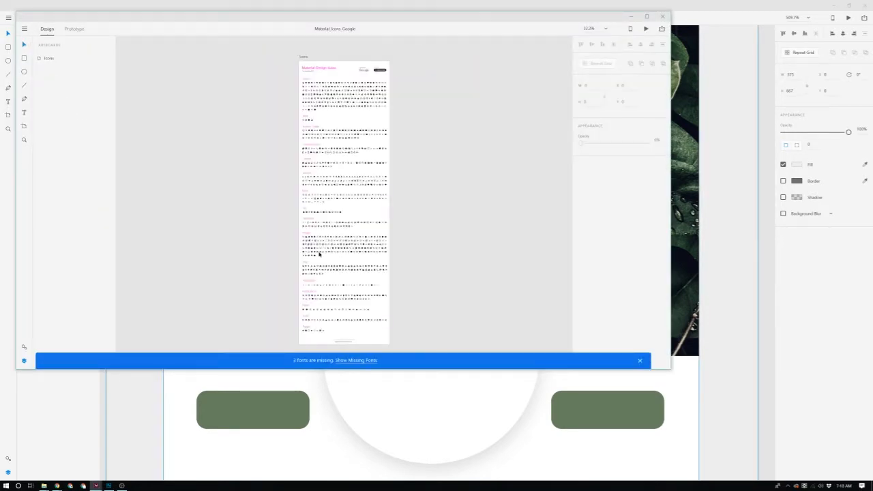
# - Copy the comment icon from the Communication section of the icon sheet into the phone profile design
pyautogui.scroll(3, 337, 253)
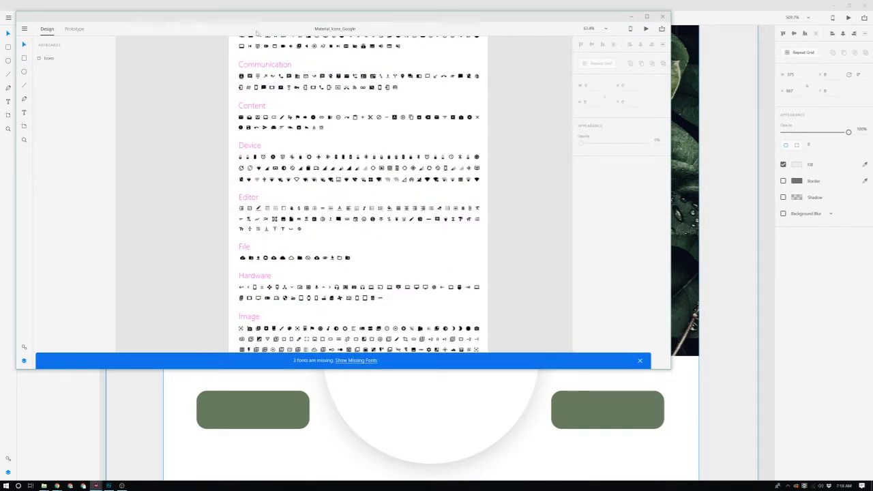
pyautogui.scroll(3, 304, 119)
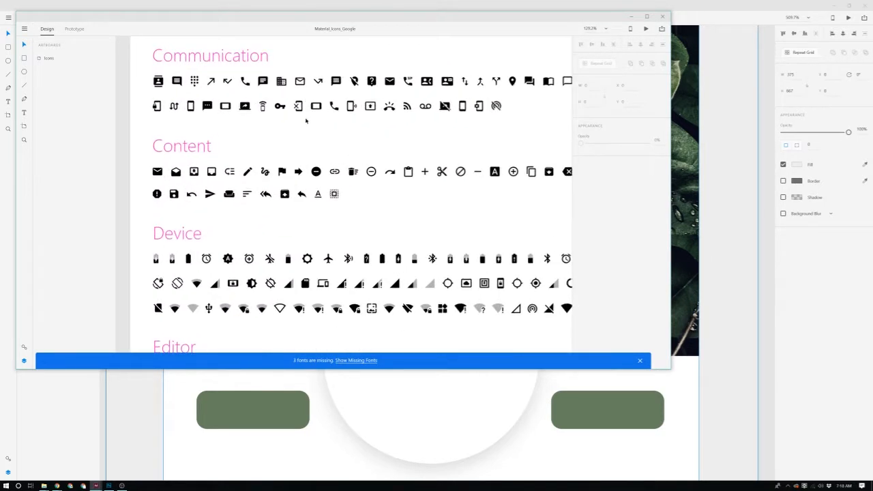
pyautogui.scroll(2, 262, 154)
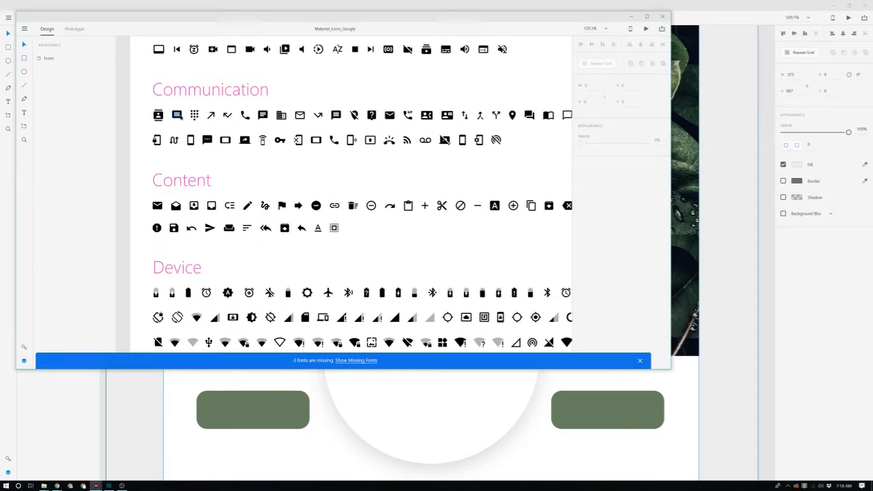
pyautogui.click(177, 116)
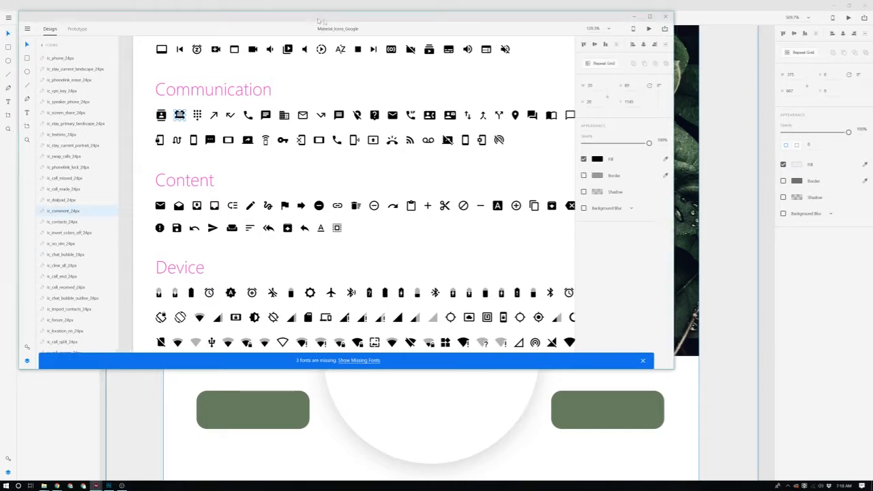
pyautogui.hotkey('alt', 'Tab')
pyautogui.scroll(-3, 703, 195)
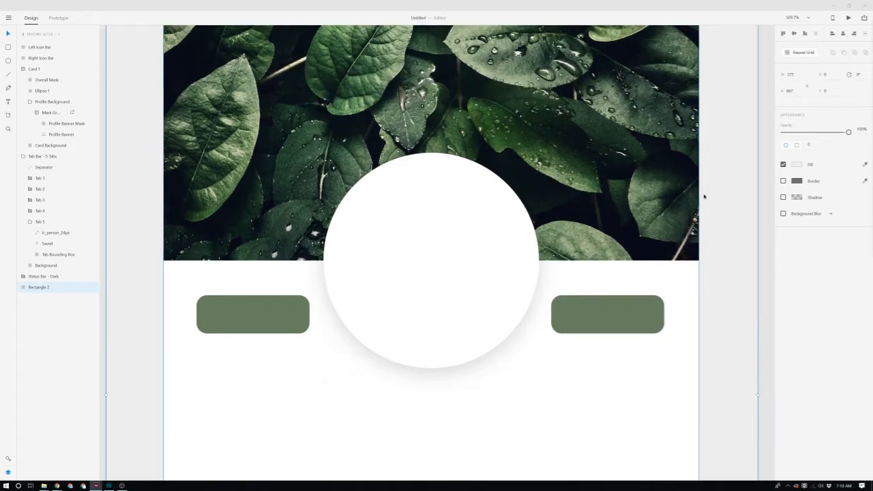
pyautogui.hotkey('ctrl', 'v')
pyautogui.scroll(-3, 525, 249)
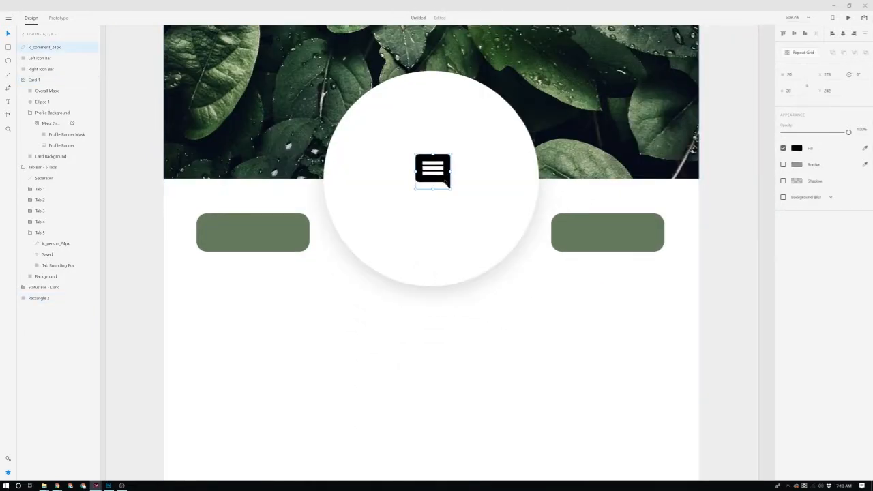
# - Fit the comment icon at the left end of the left icon bar, about 15.5 px in size, and fill it white
pyautogui.moveTo(446, 183); pyautogui.dragTo(234, 247)
pyautogui.click(796, 148)
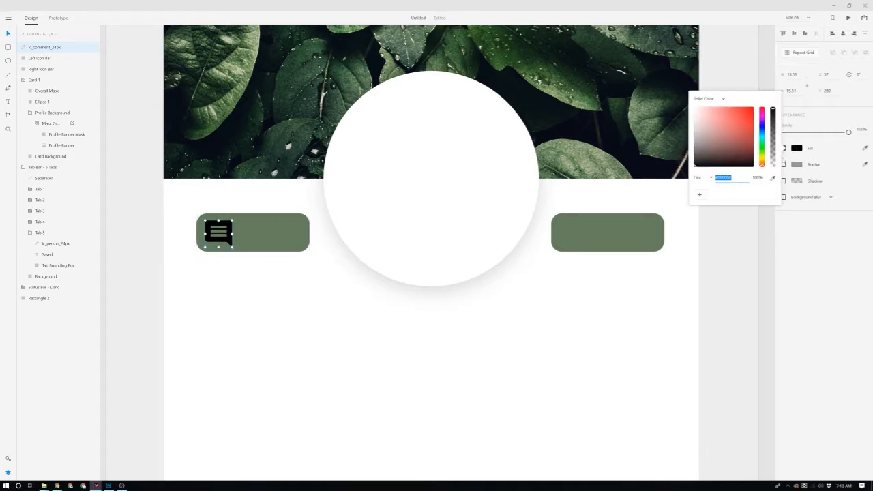
pyautogui.moveTo(725, 147); pyautogui.dragTo(682, 92)
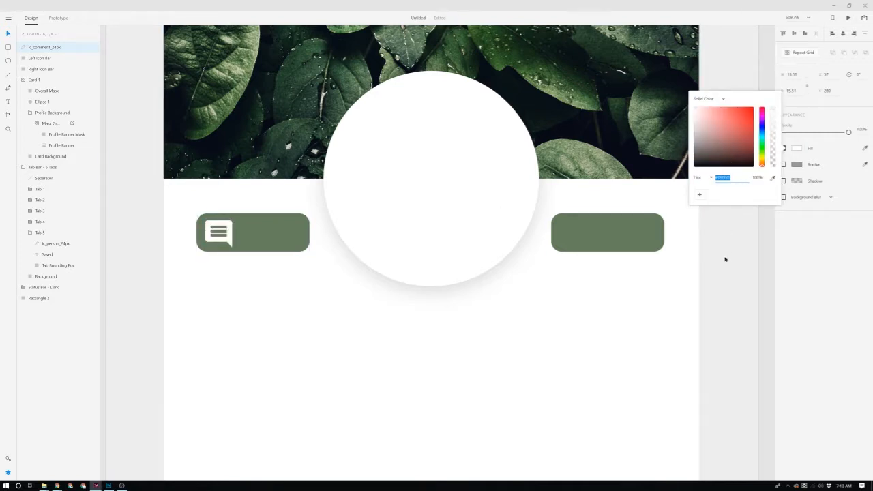
pyautogui.click(725, 259)
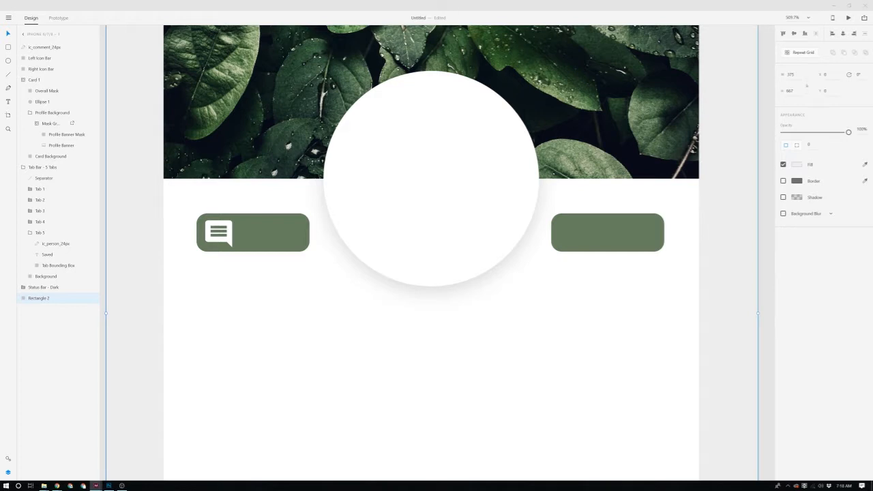
# - Return to the Material_Icons_Google file, maximize its window and select the call icon in the Communication section for copying
pyautogui.hotkey('alt', 'Tab')
pyautogui.hotkey('alt', 'Tab')
pyautogui.moveTo(872, 88); pyautogui.dragTo(362, 2)
pyautogui.scroll(5, 304, 130)
pyautogui.scroll(3, 313, 173)
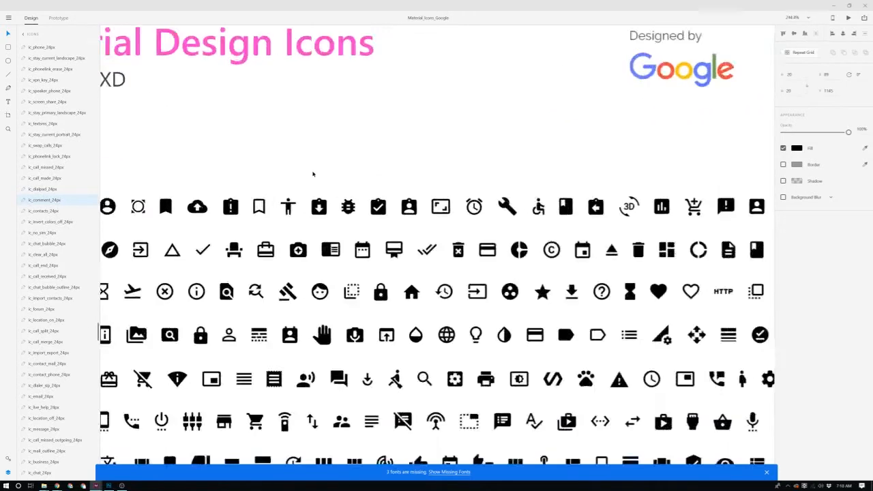
pyautogui.scroll(-4, 313, 172)
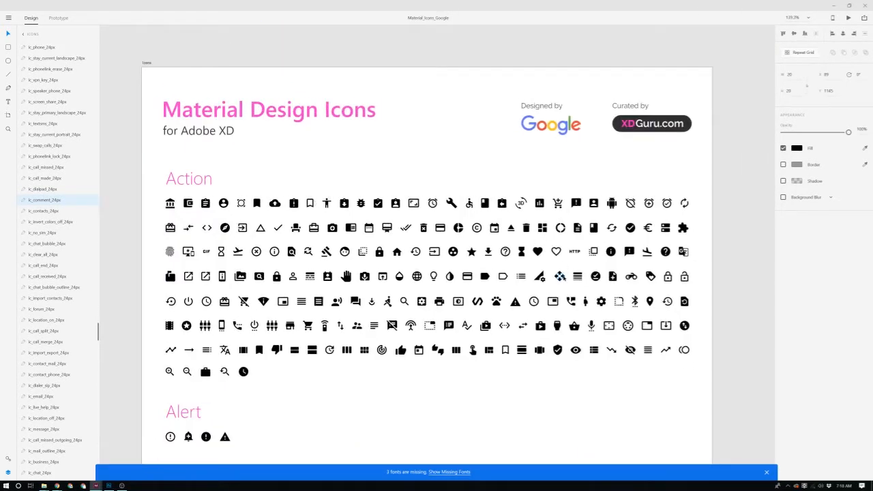
pyautogui.scroll(-3, 560, 276)
pyautogui.scroll(-6, 564, 253)
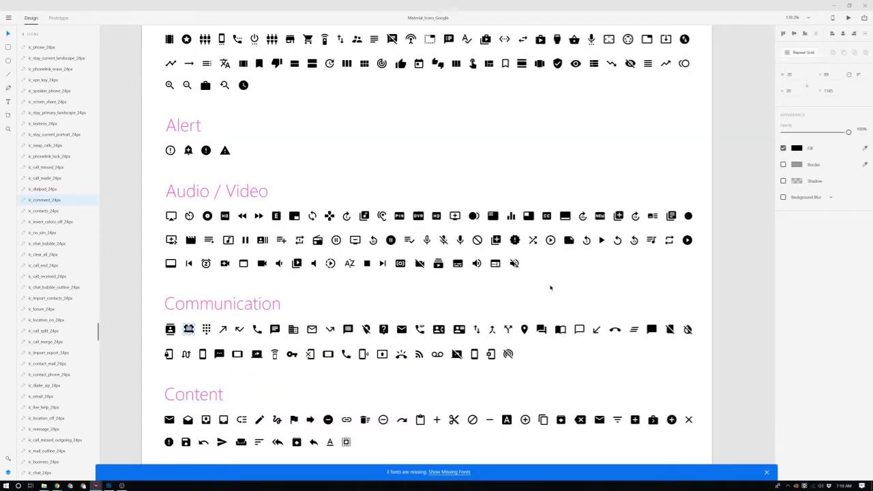
pyautogui.scroll(-3, 558, 259)
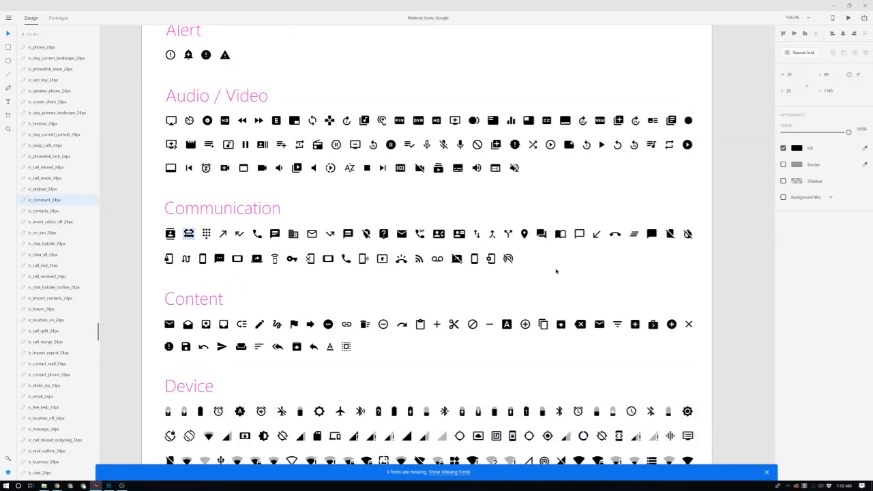
pyautogui.click(259, 237)
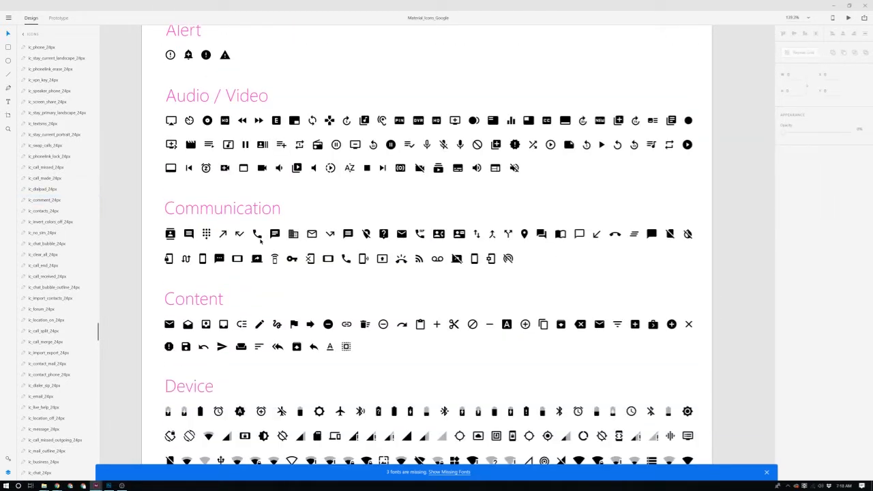
pyautogui.click(258, 237)
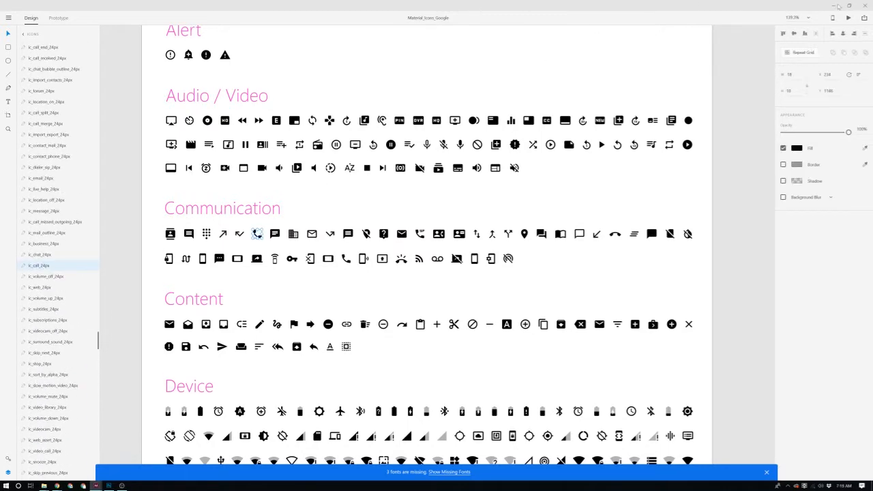
# - Arrange the icon sheet and profile design windows side by side, narrow the icon sheet to a third and hide its layer list
pyautogui.moveTo(787, 13); pyautogui.dragTo(1, 80)
pyautogui.click(530, 219)
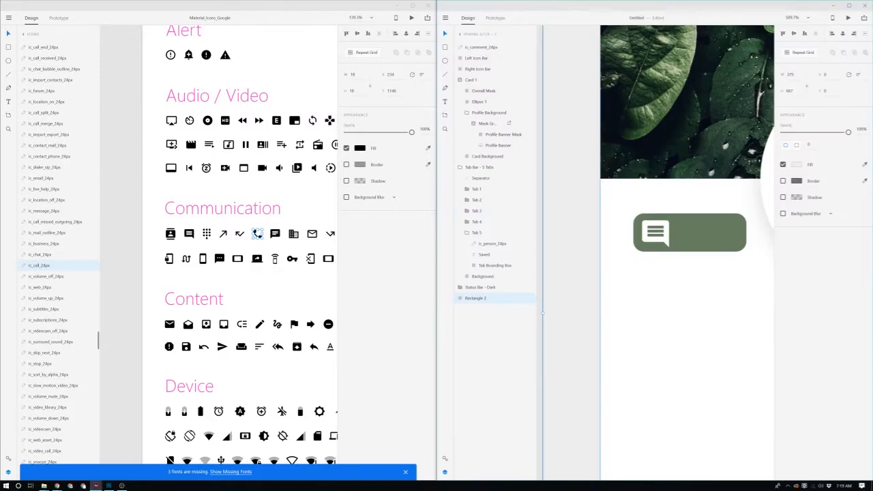
pyautogui.scroll(1, 651, 198)
pyautogui.scroll(-8, 651, 198)
pyautogui.scroll(4, 719, 255)
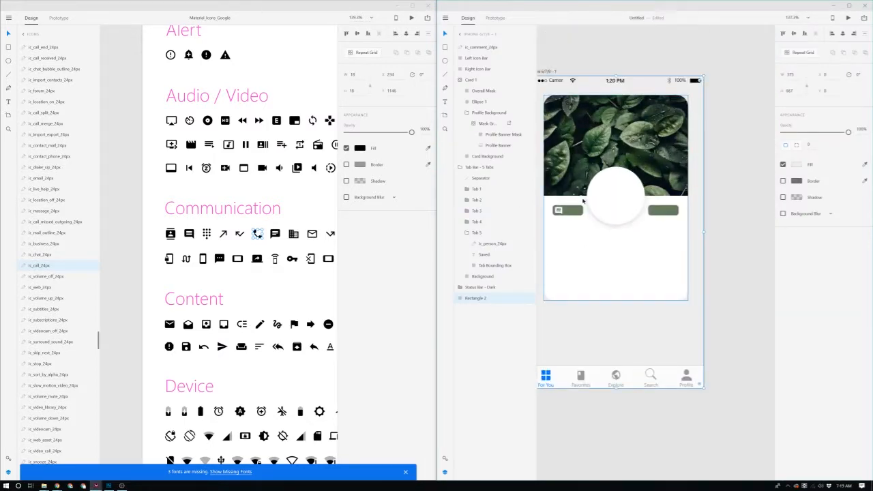
pyautogui.scroll(1, 583, 201)
pyautogui.hscroll(-3, 585, 203)
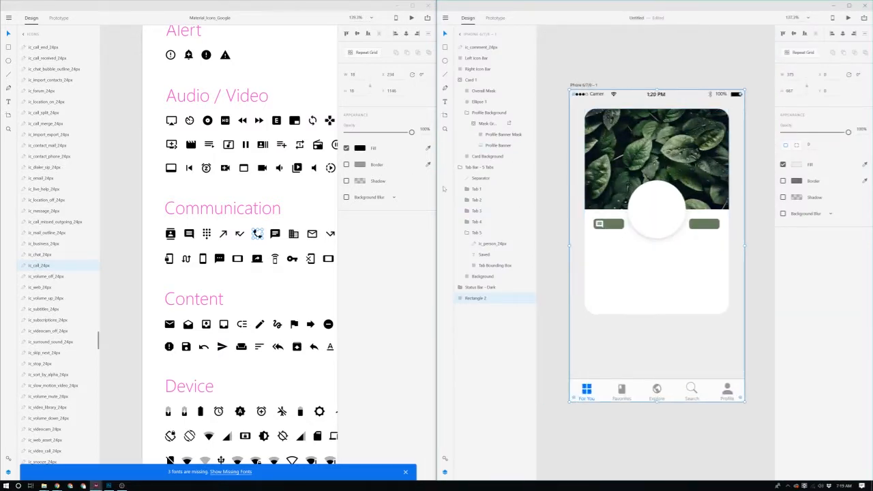
pyautogui.moveTo(437, 185); pyautogui.dragTo(288, 185)
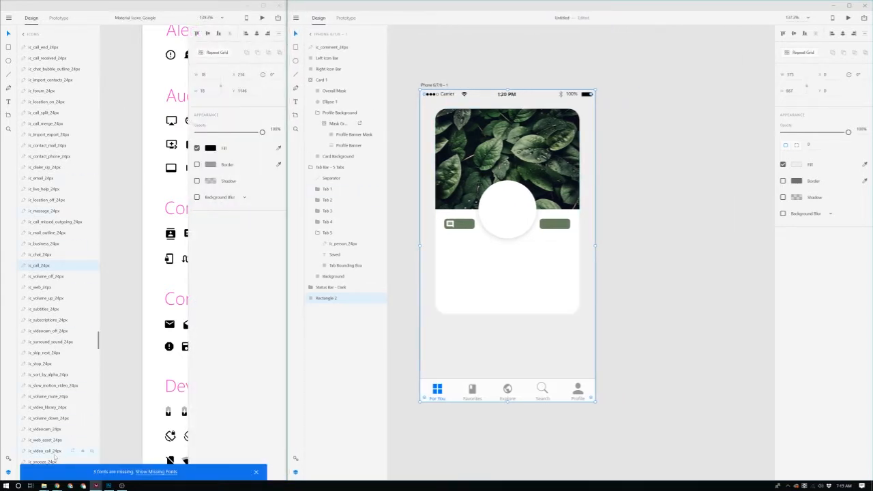
pyautogui.click(11, 473)
# - Paste the call icon into the profile design and place it on the left icon bar beside the comment icon
pyautogui.scroll(1, 470, 272)
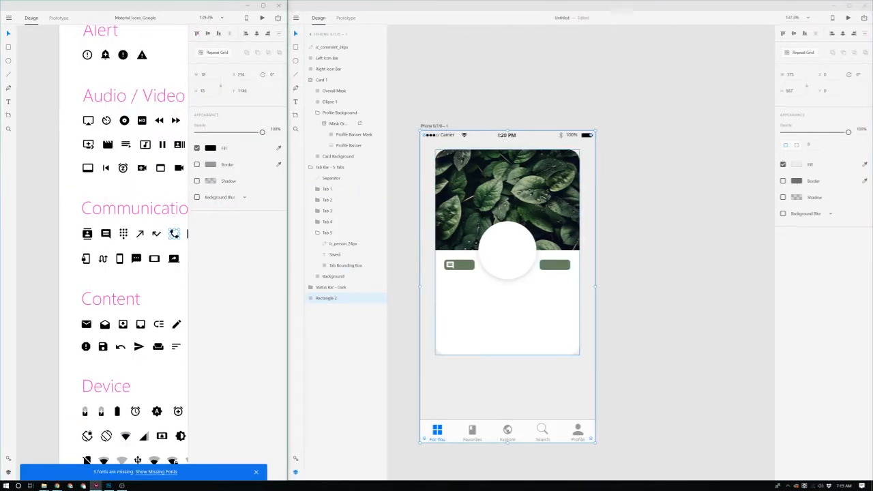
pyautogui.scroll(3, 471, 272)
pyautogui.scroll(3, 471, 272)
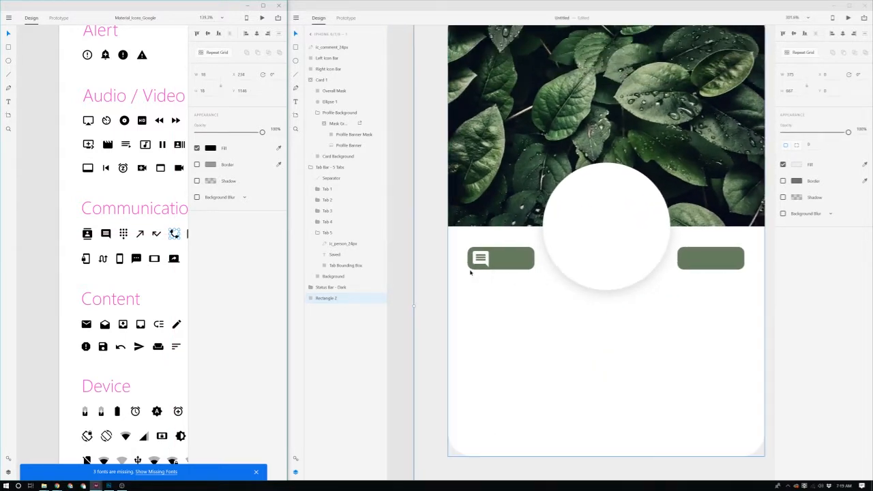
pyautogui.hotkey('ctrl', 'v')
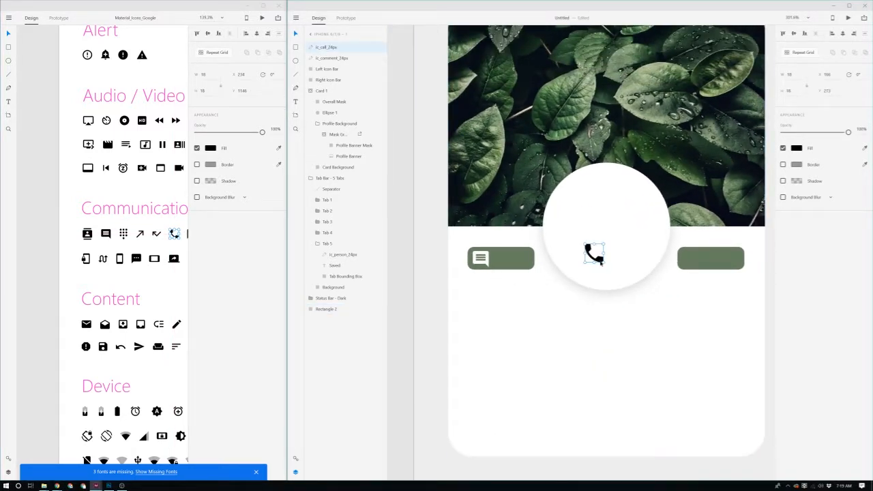
pyautogui.moveTo(597, 260); pyautogui.dragTo(520, 270)
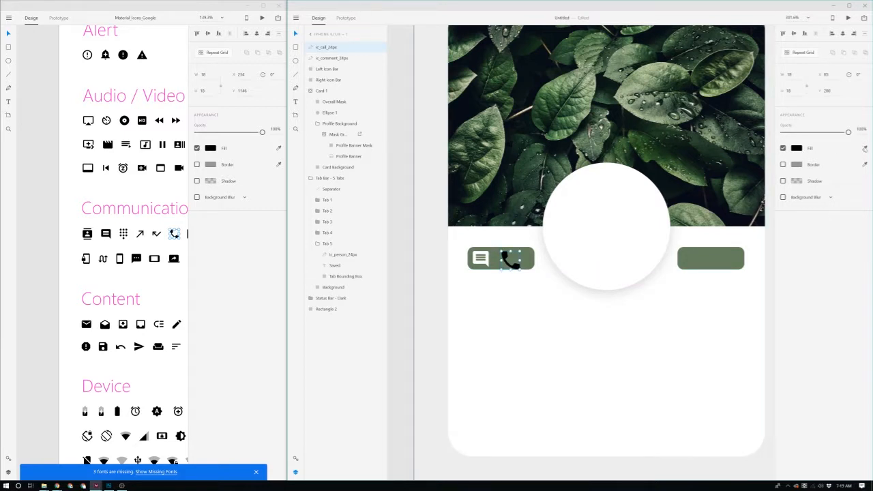
# - Fill the call icon with white sampled from the card background
pyautogui.click(863, 148)
pyautogui.click(722, 305)
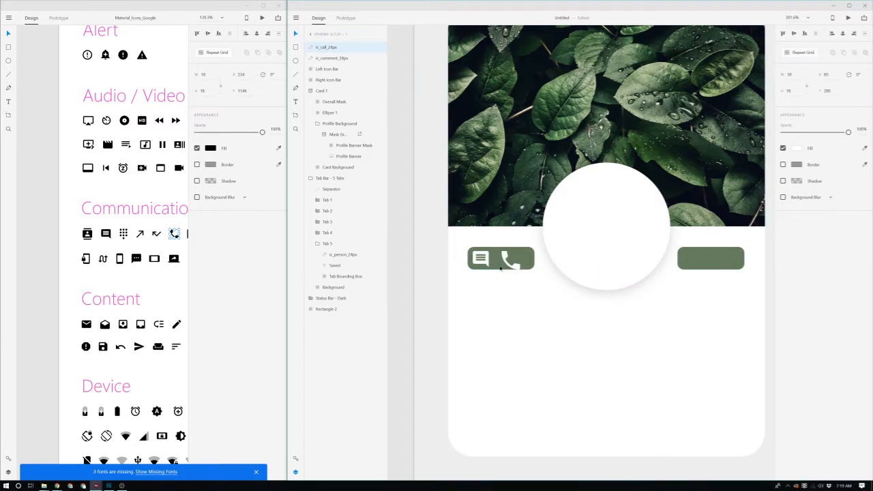
pyautogui.scroll(3, 500, 269)
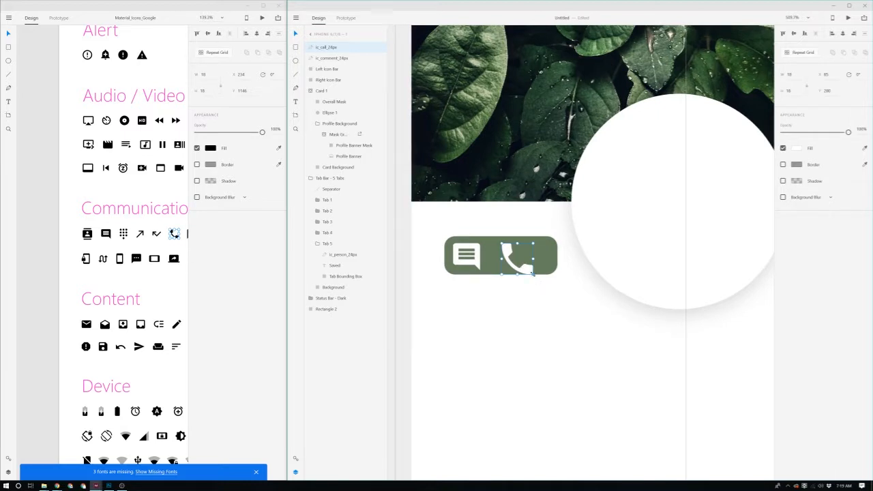
# - Shrink the call icon to about 14.28 px square and shift the comment and call icons to sit evenly on the left icon bar
pyautogui.moveTo(534, 275); pyautogui.dragTo(532, 269)
pyautogui.click(539, 308)
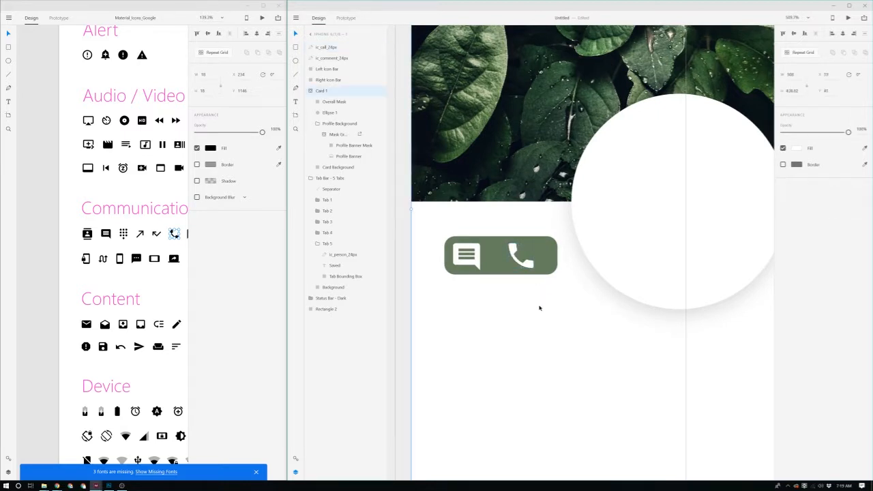
pyautogui.click(469, 260)
pyautogui.doubleClick(469, 262)
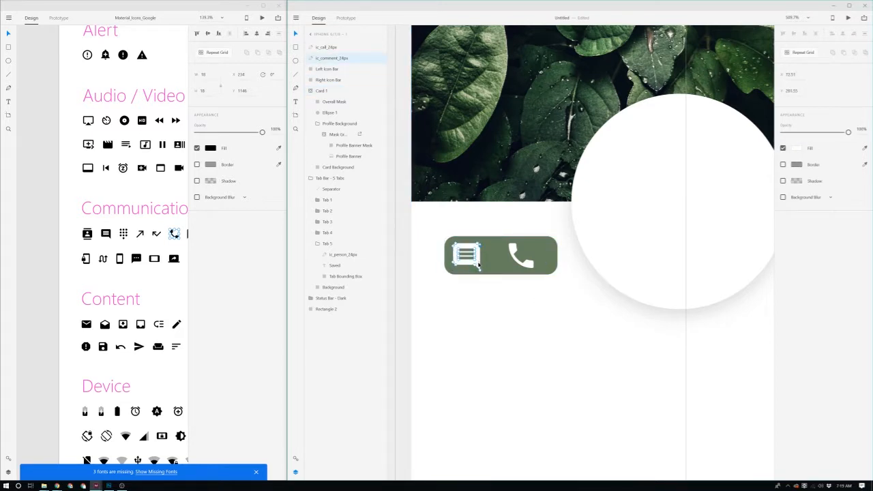
pyautogui.click(482, 287)
pyautogui.click(476, 263)
pyautogui.moveTo(476, 263); pyautogui.dragTo(550, 266)
pyautogui.hotkey('ctrl', 'z')
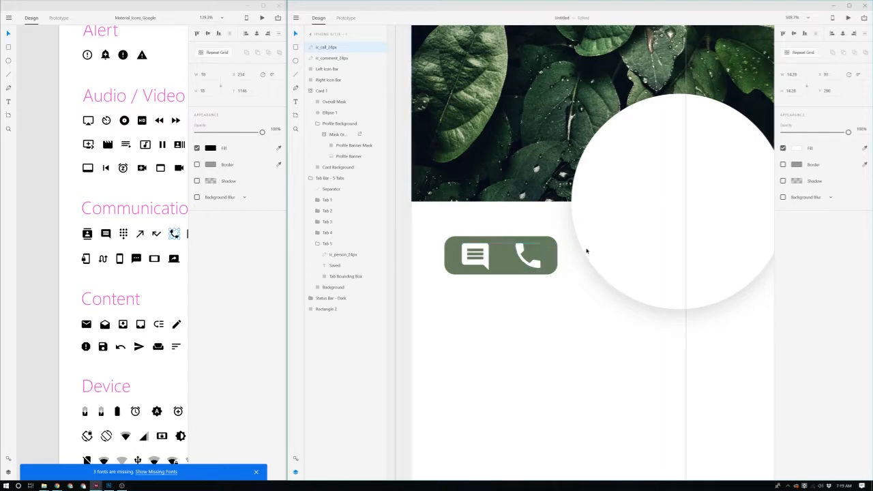
pyautogui.click(508, 341)
# - Check the empty right icon bar and browse the icon sheet from Communication down to Toggle for icons suited to it
pyautogui.scroll(-5, 575, 321)
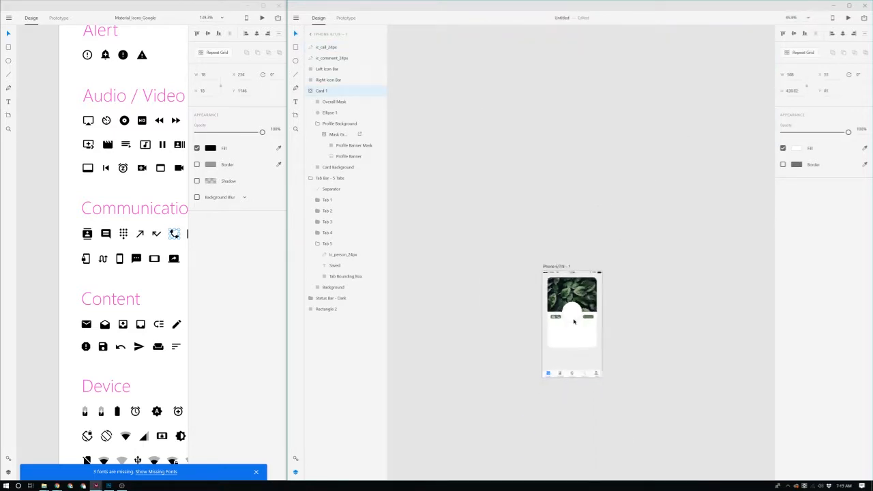
pyautogui.scroll(7, 575, 321)
pyautogui.hscroll(1, 575, 322)
pyautogui.scroll(1, 612, 311)
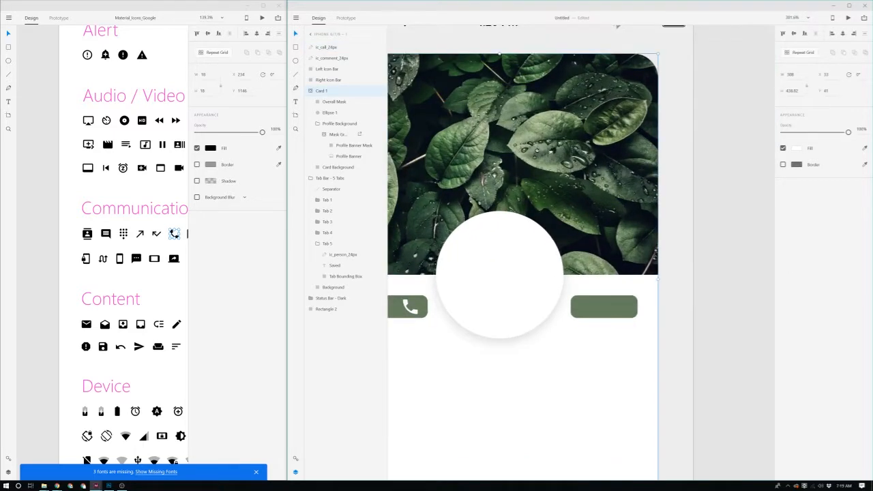
pyautogui.moveTo(872, 486)
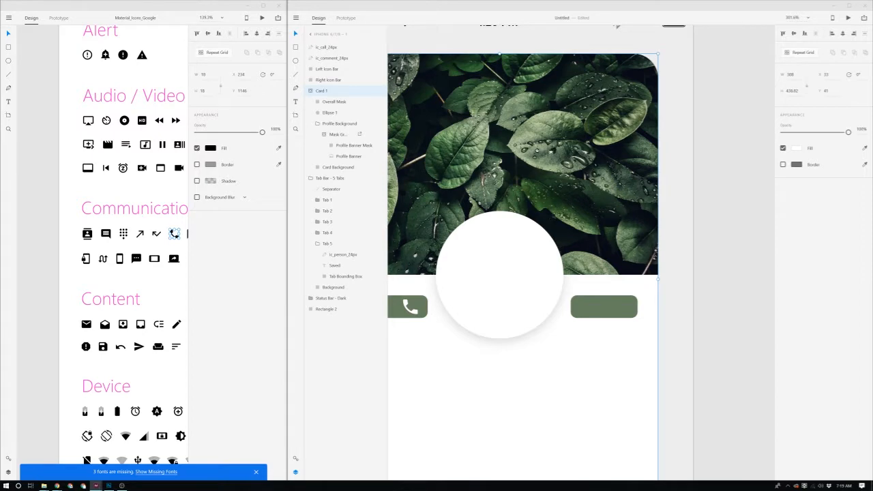
pyautogui.scroll(1, 592, 306)
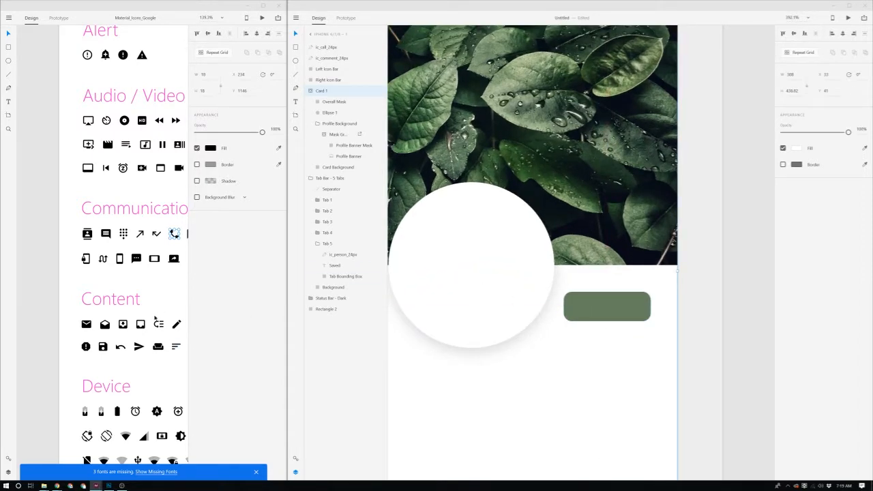
pyautogui.scroll(-3, 156, 319)
pyautogui.scroll(-4, 156, 318)
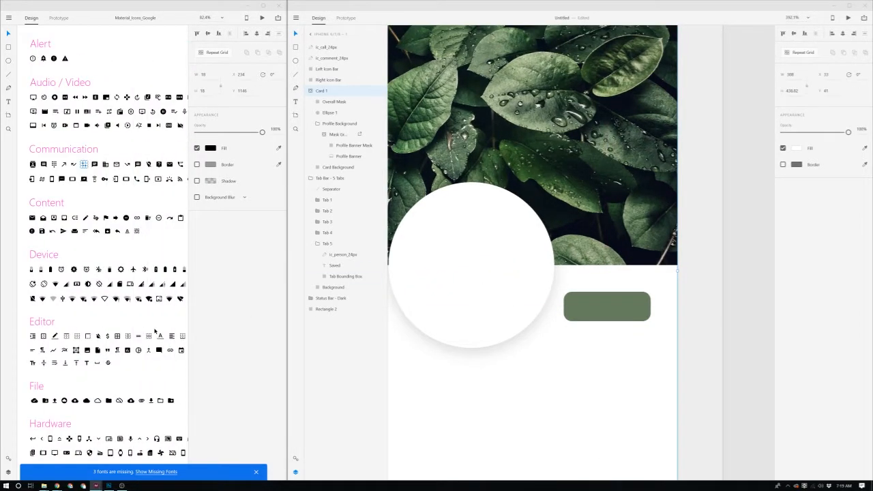
pyautogui.scroll(-5, 156, 332)
pyautogui.scroll(4, 155, 332)
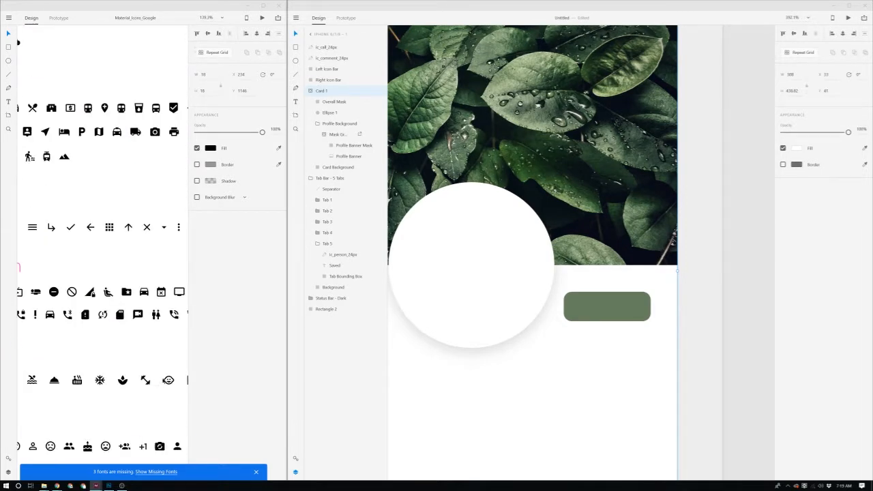
pyautogui.scroll(3, 163, 381)
pyautogui.scroll(-4, 163, 381)
pyautogui.hscroll(-3, 163, 383)
pyautogui.scroll(-1, 163, 386)
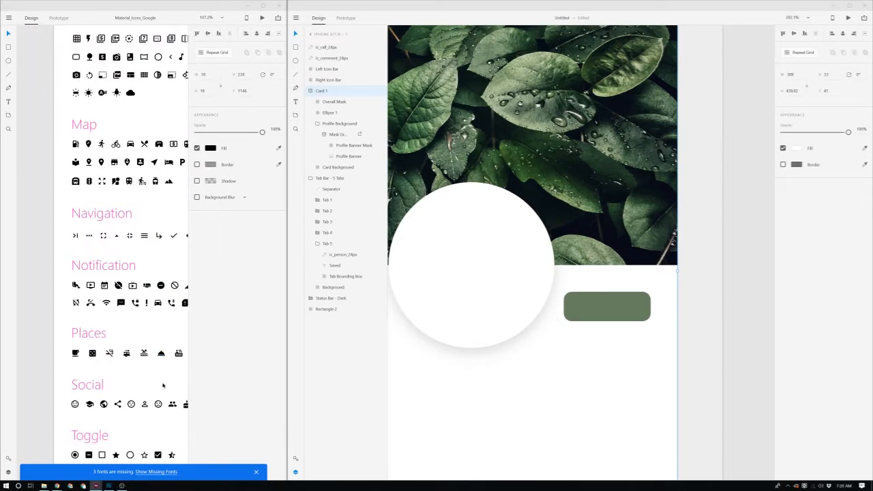
pyautogui.scroll(-3, 163, 386)
pyautogui.scroll(-2, 163, 386)
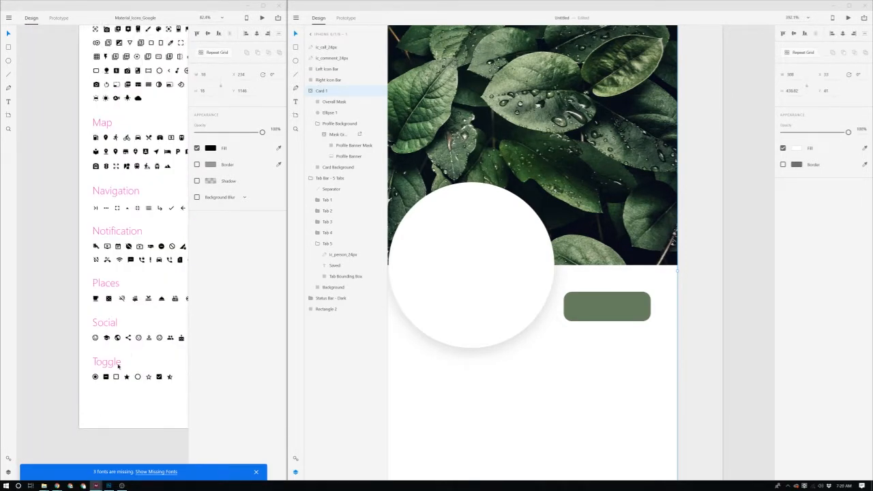
pyautogui.scroll(4, 126, 358)
pyautogui.scroll(-2, 123, 353)
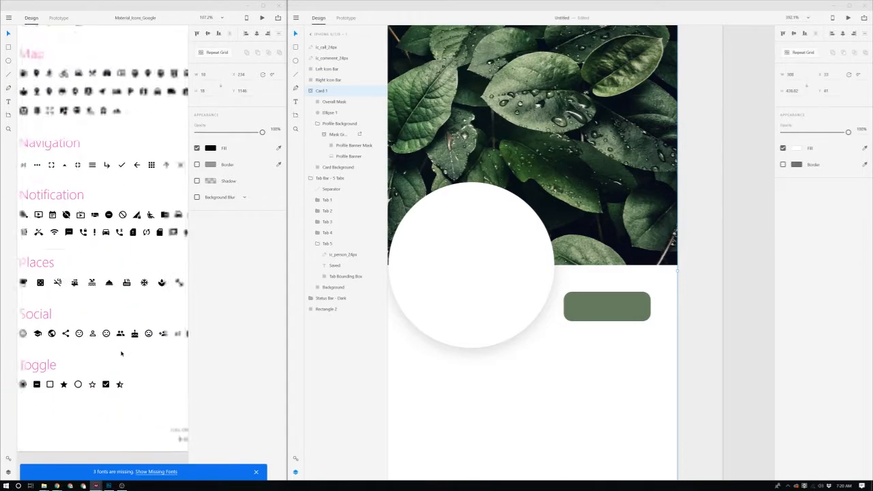
pyautogui.scroll(-2, 120, 355)
pyautogui.hscroll(2, 116, 360)
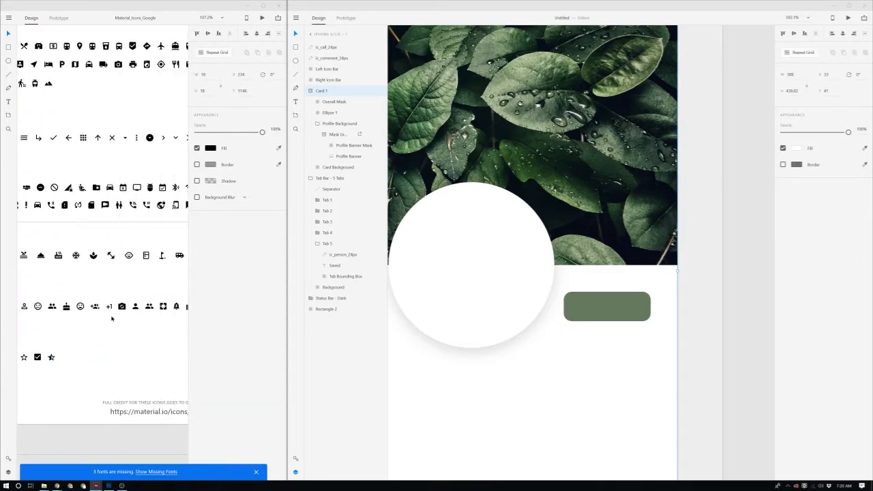
pyautogui.hscroll(2, 86, 317)
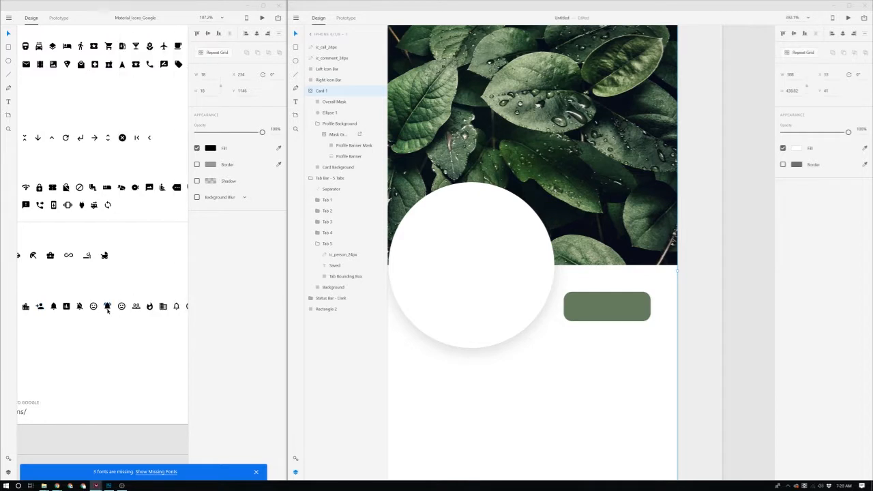
pyautogui.hscroll(-4, 86, 317)
pyautogui.hscroll(-2, 86, 317)
pyautogui.hscroll(4, 83, 319)
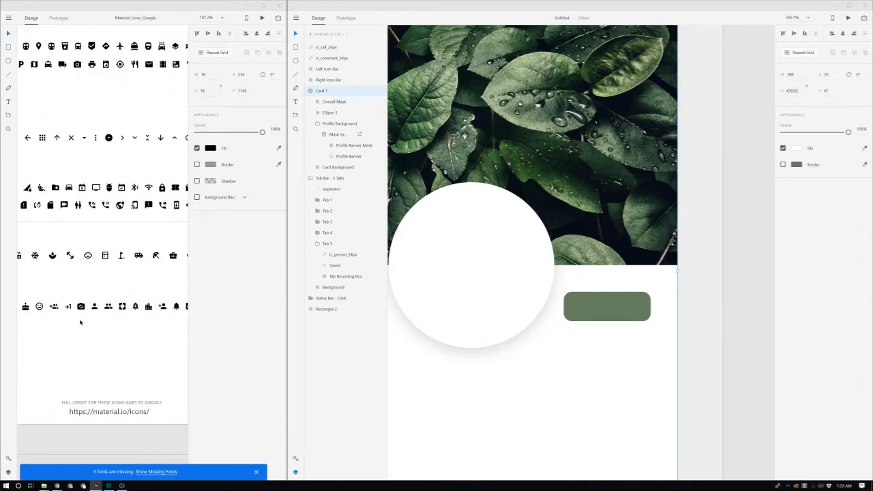
pyautogui.scroll(2, 80, 321)
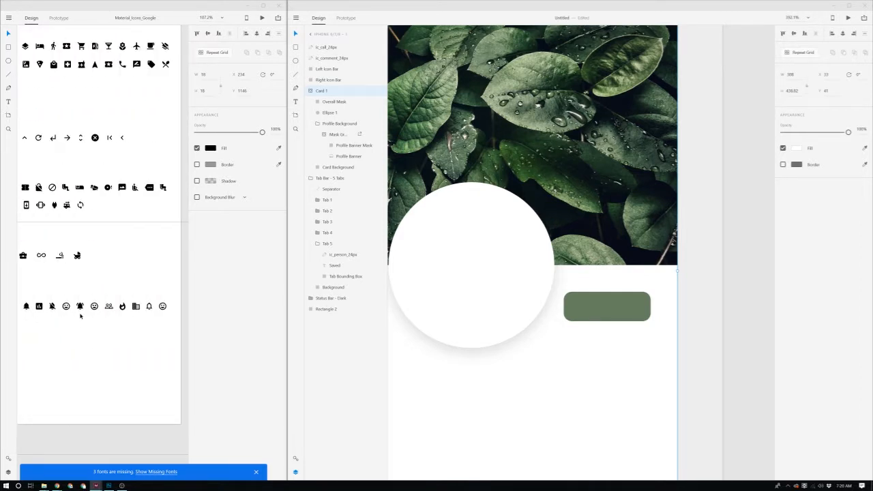
pyautogui.hscroll(-4, 82, 320)
pyautogui.hscroll(-5, 89, 324)
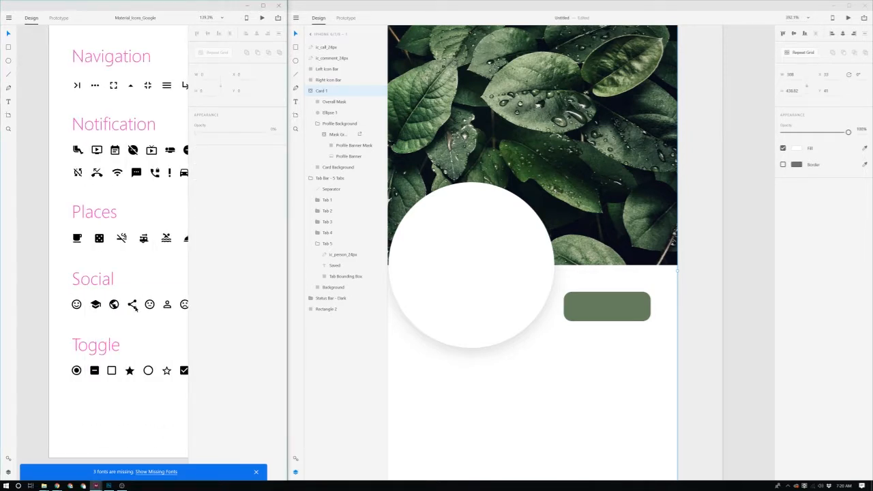
pyautogui.click(133, 305)
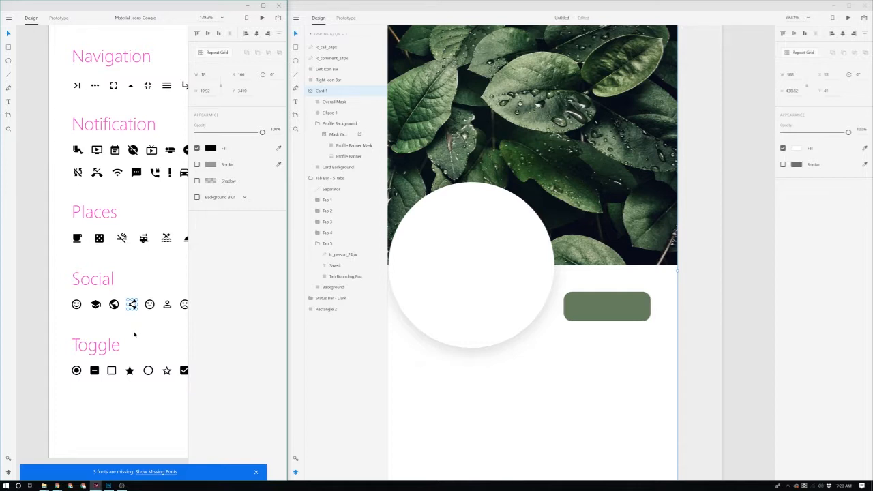
pyautogui.click(528, 409)
pyautogui.hotkey('ctrl', 'v')
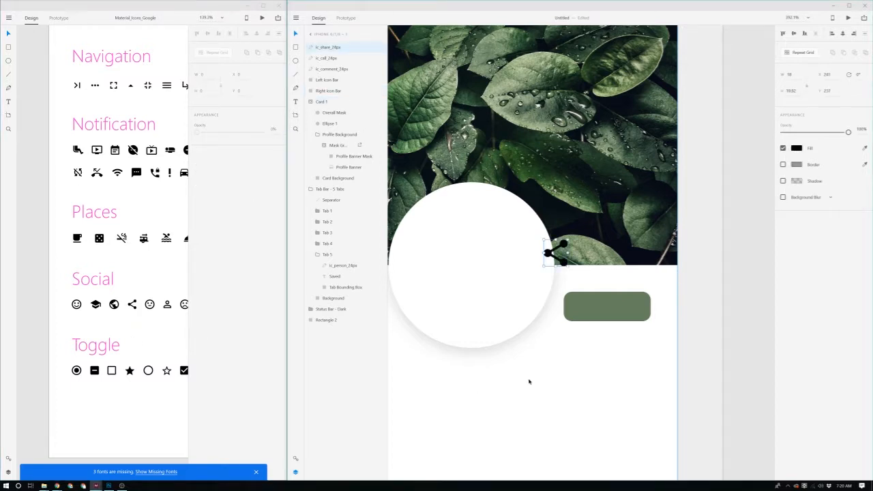
pyautogui.press('Delete')
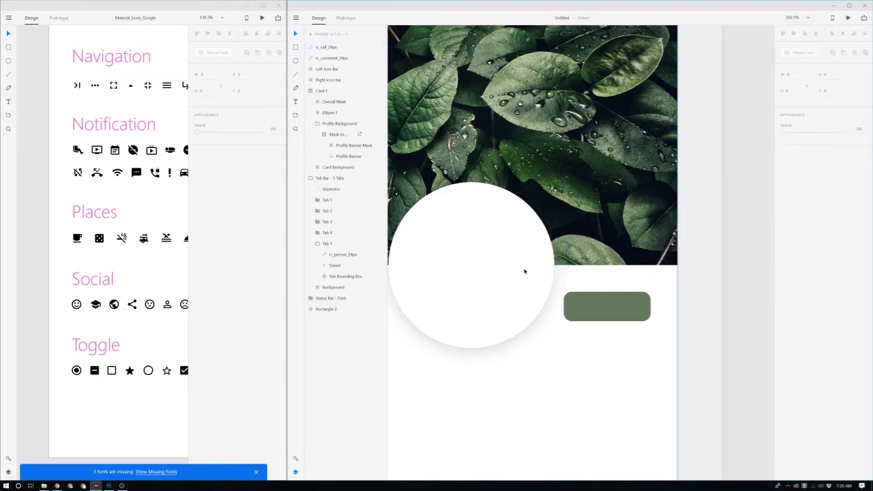
# - Copy the satisfied smiley icon from the Social section into the profile design and place it on the right icon bar
pyautogui.click(76, 307)
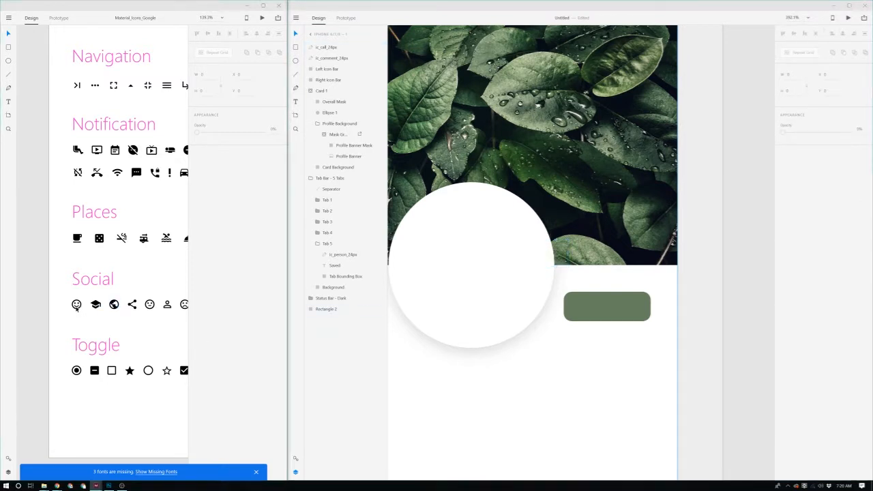
pyautogui.click(76, 304)
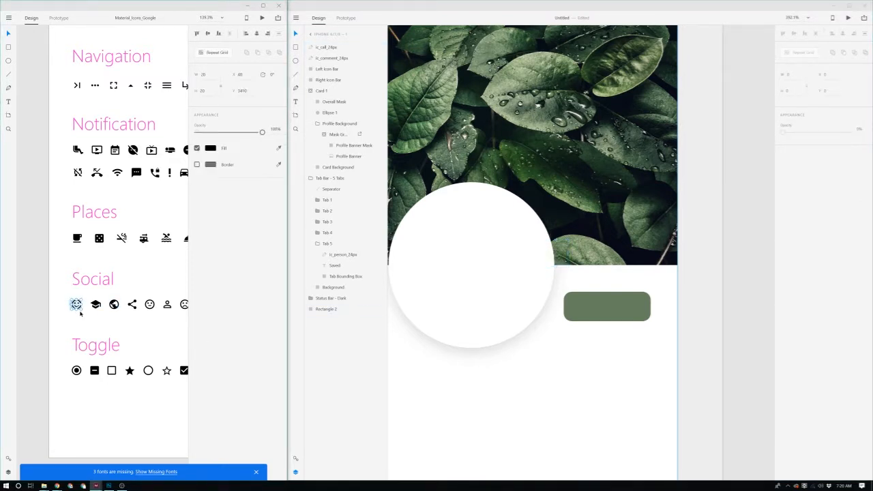
pyautogui.hotkey('ctrl', 'c')
pyautogui.click(479, 411)
pyautogui.hotkey('ctrl', 'v')
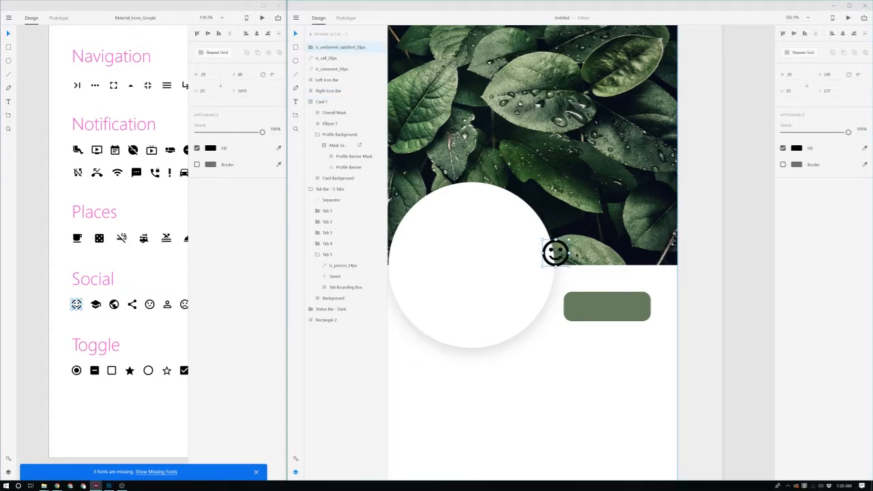
pyautogui.moveTo(557, 244); pyautogui.dragTo(586, 315)
pyautogui.hotkey('ctrl', 'z')
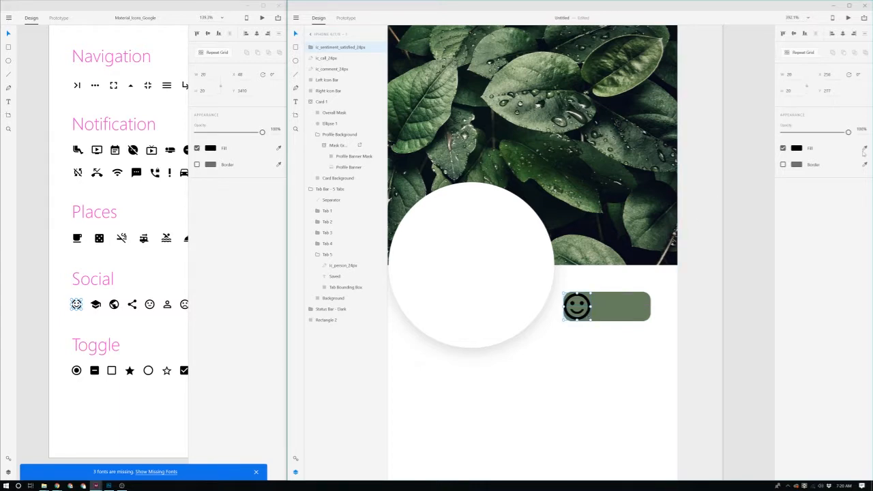
# - Fill the smiley with white sampled from the card background and shrink it to about 14.87 px in the right bar's left half
pyautogui.click(864, 148)
pyautogui.click(595, 339)
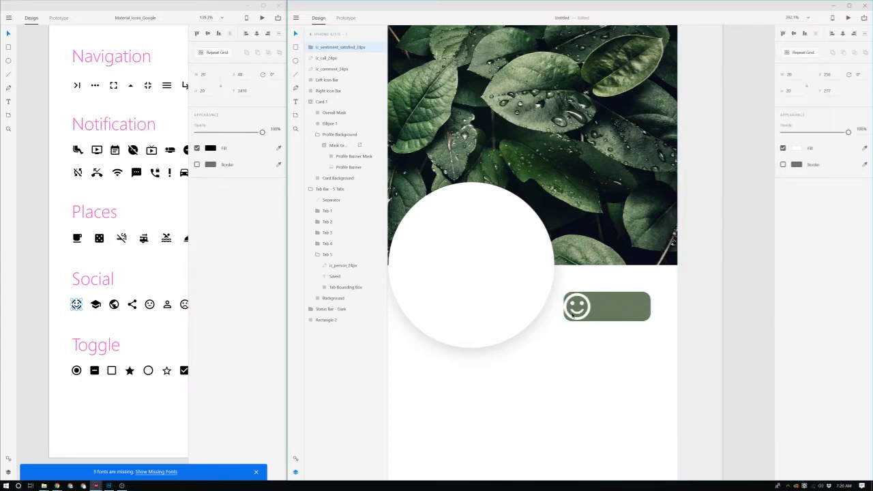
pyautogui.click(574, 315)
pyautogui.click(585, 311)
pyautogui.hotkey('shift', 'Right')
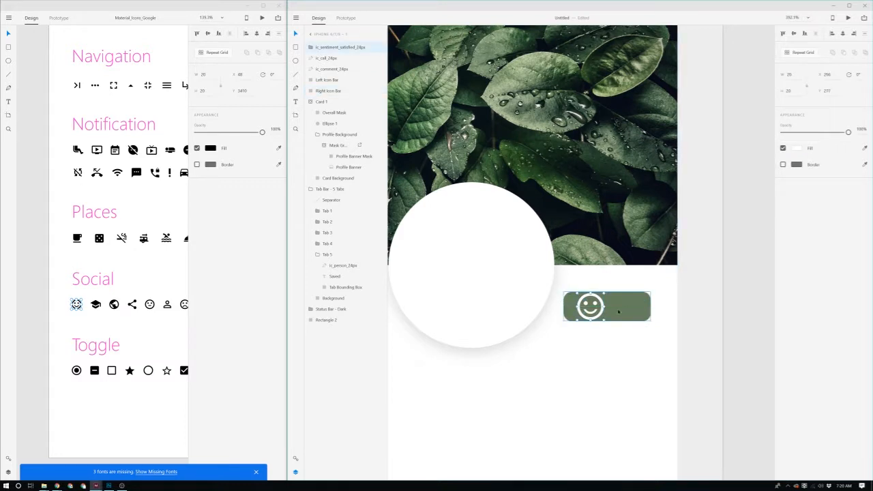
pyautogui.moveTo(604, 320); pyautogui.dragTo(575, 337)
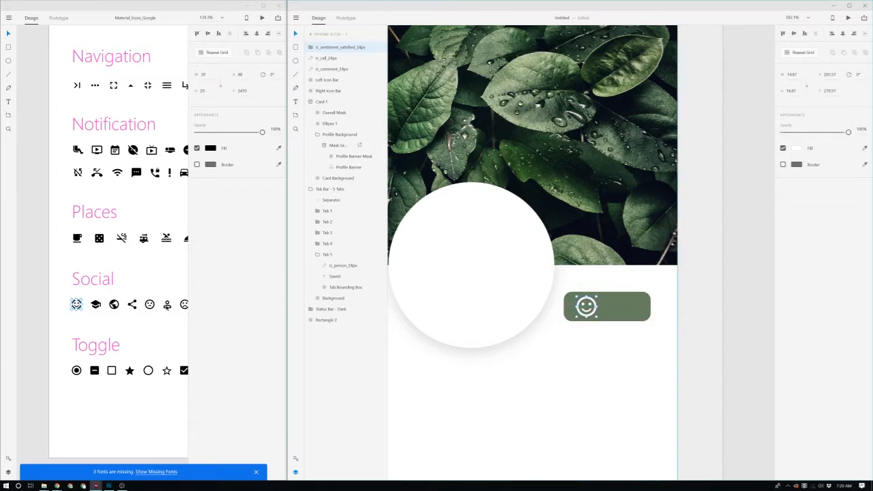
# - Copy the dissatisfied face icon from the Social section into the profile design and place it over the smiley on the right icon bar
pyautogui.click(184, 305)
pyautogui.click(687, 355)
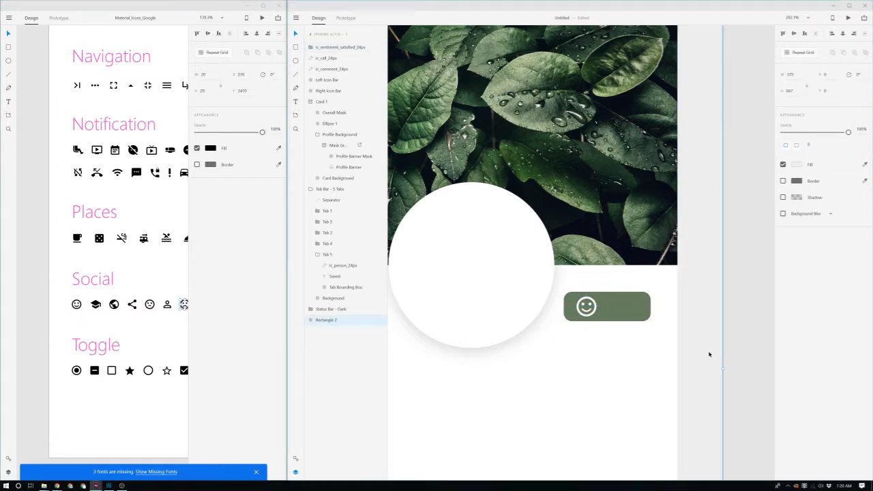
pyautogui.hotkey('ctrl', 'v')
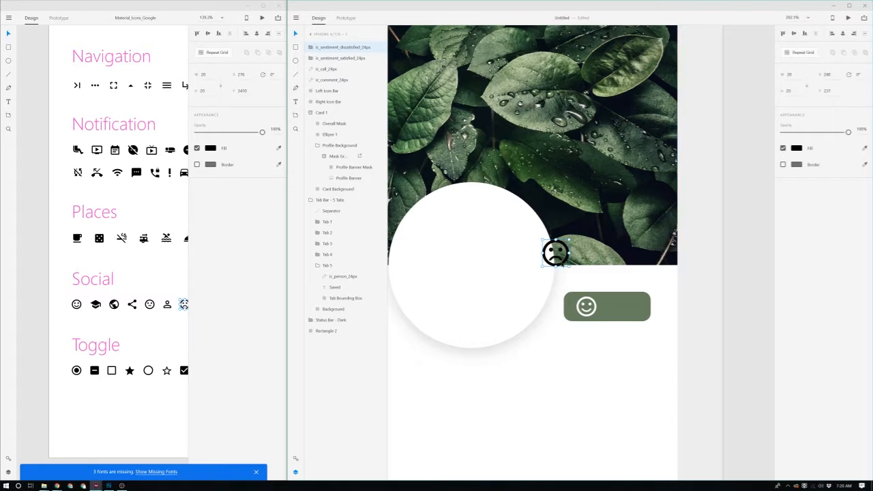
pyautogui.moveTo(562, 263); pyautogui.dragTo(592, 318)
# - Shrink the dissatisfied face to the smiley's size of about 14.87 px and move it into the right half of the bar
pyautogui.scroll(5, 592, 318)
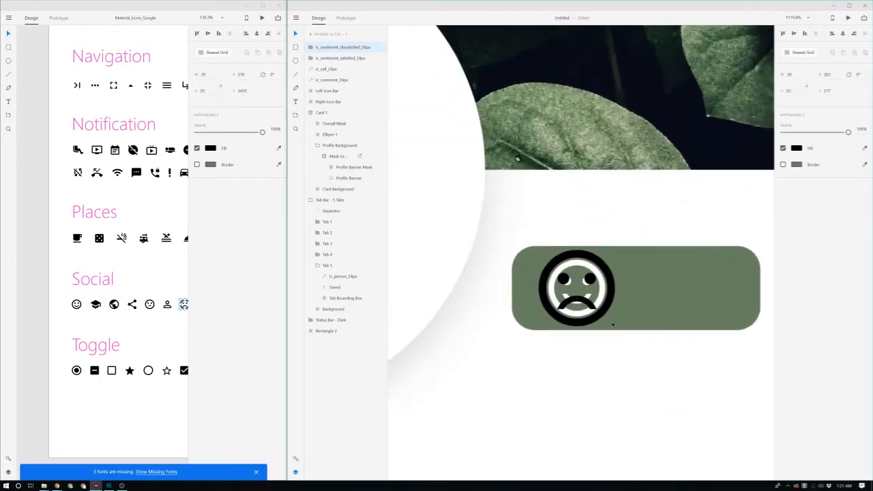
pyautogui.moveTo(615, 326); pyautogui.dragTo(695, 311)
pyautogui.scroll(-3, 603, 315)
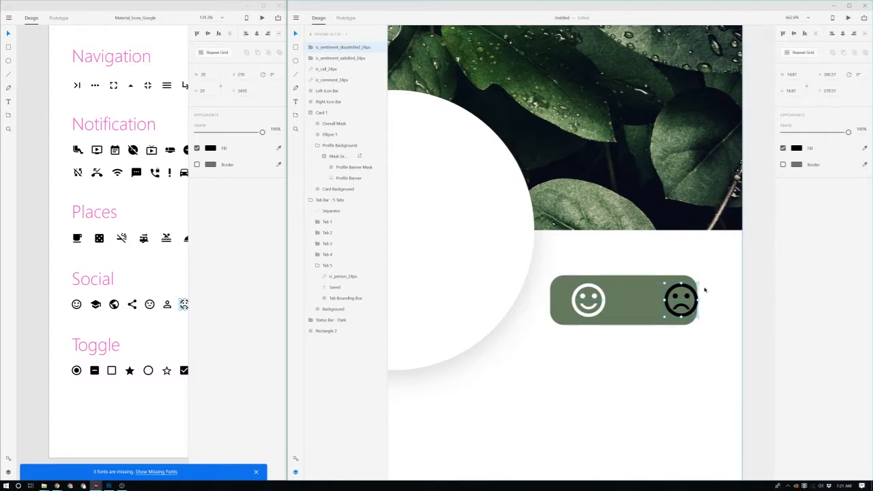
pyautogui.hotkey('shift', 'Left')
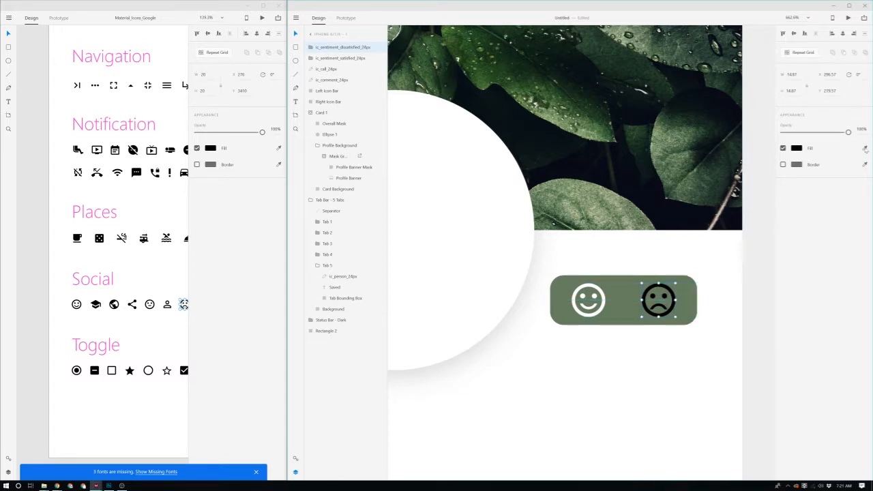
# - Fill the dissatisfied face icon with white sampled from the card background below the right icon bar
pyautogui.click(703, 343)
pyautogui.scroll(-5, 711, 330)
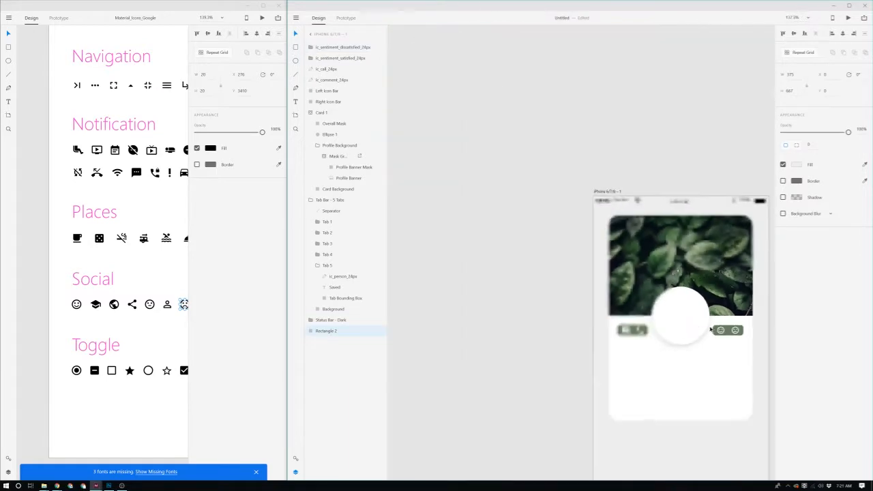
pyautogui.scroll(5, 711, 330)
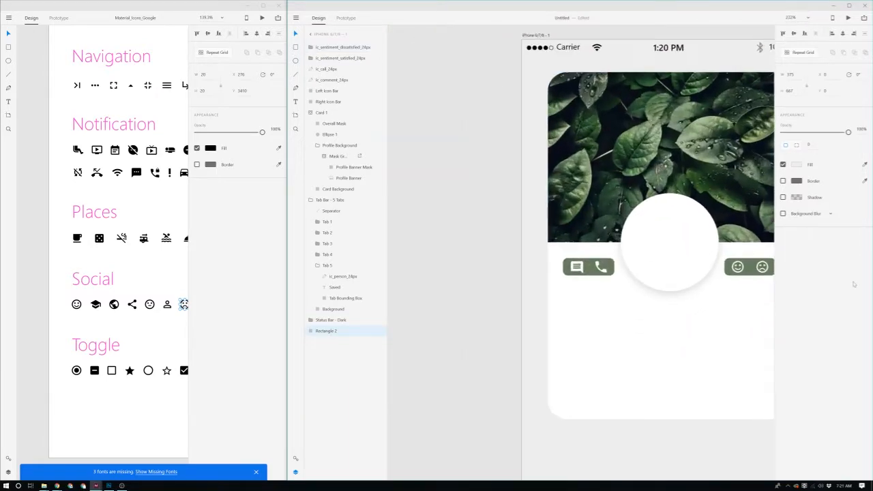
# - Start a text object on the white card area below the avatar circle and try to find an SF or Helvetica font for it
pyautogui.click(499, 359)
pyautogui.press('t')
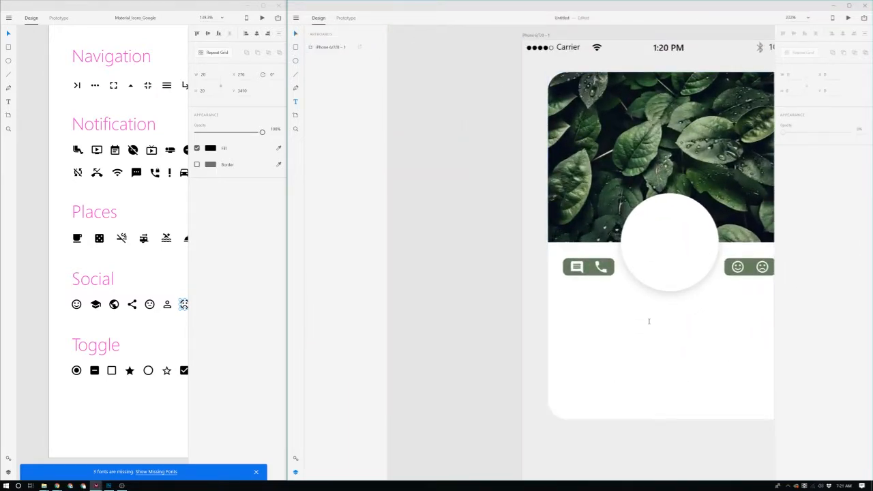
pyautogui.click(648, 321)
pyautogui.click(811, 129)
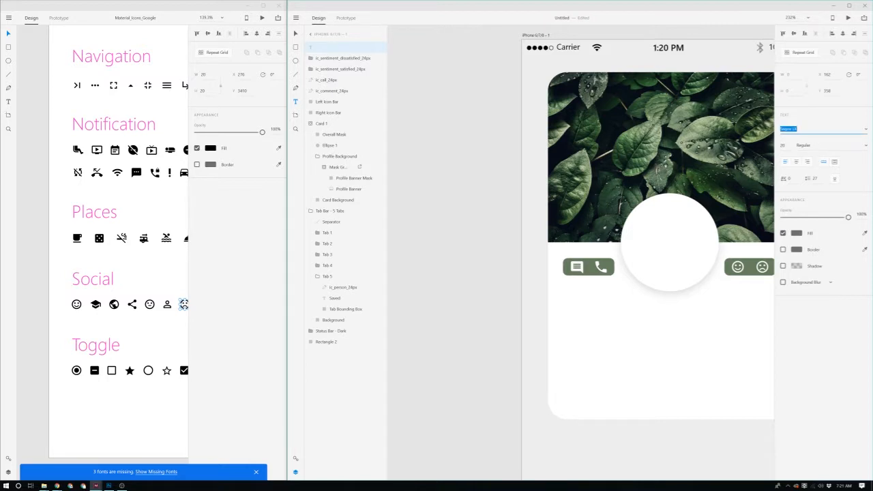
pyautogui.write('S')
pyautogui.write('Fu')
pyautogui.press('BackSpace')
pyautogui.press('BackSpace')
pyautogui.press('BackSpace')
pyautogui.write('SFHelve')
pyautogui.press('Return')
pyautogui.write('fe')
pyautogui.press('BackSpace')
pyautogui.press('BackSpace')
pyautogui.write('GORCDO')
pyautogui.press('BackSpace')
pyautogui.press('BackSpace')
pyautogui.press('BackSpace')
pyautogui.press('BackSpace')
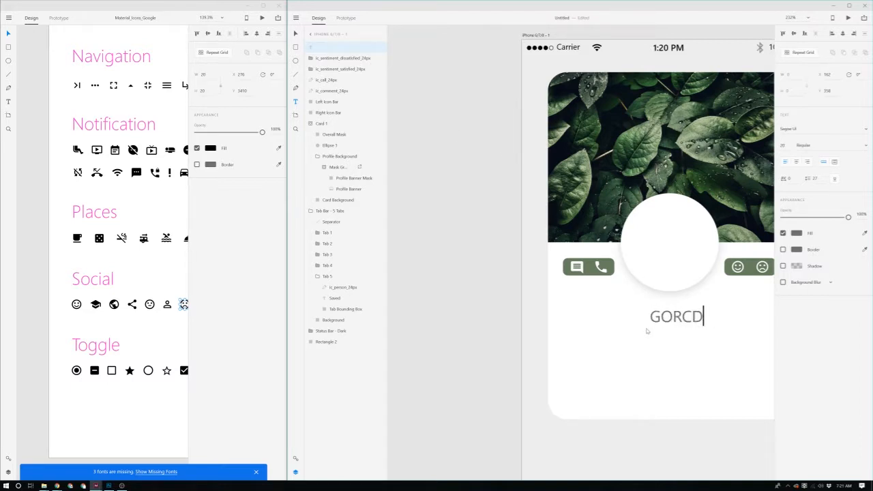
pyautogui.write('R')
pyautogui.press('BackSpace')
pyautogui.write('DON HARRIN')
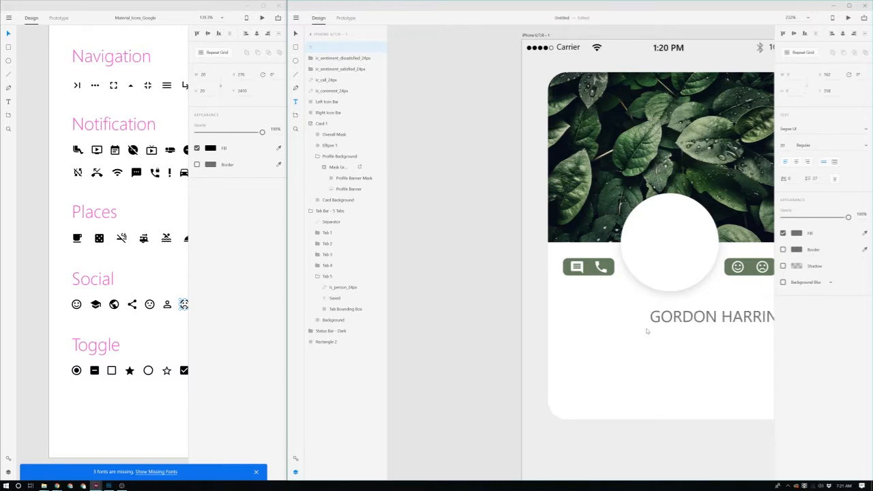
pyautogui.press('BackSpace')
pyautogui.press('BackSpace')
pyautogui.press('BackSpace')
pyautogui.press('BackSpace')
pyautogui.press('BackSpace')
pyautogui.press('BackSpace')
pyautogui.press('BackSpace')
pyautogui.press('BackSpace')
pyautogui.press('BackSpace')
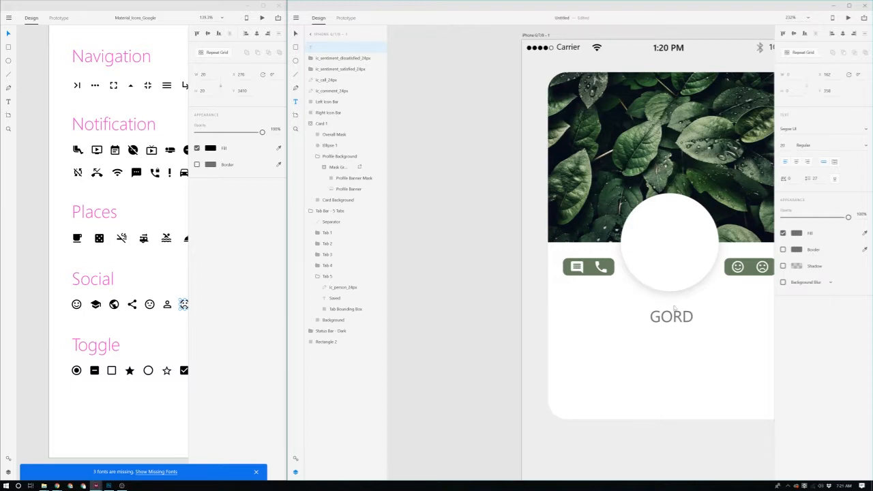
# - Enter the profile's full name in capitals as the text below the avatar circle
pyautogui.hotkey('ctrl', 'a')
pyautogui.write('MARINA H')
pyautogui.press('BackSpace')
pyautogui.write('HARRIS')
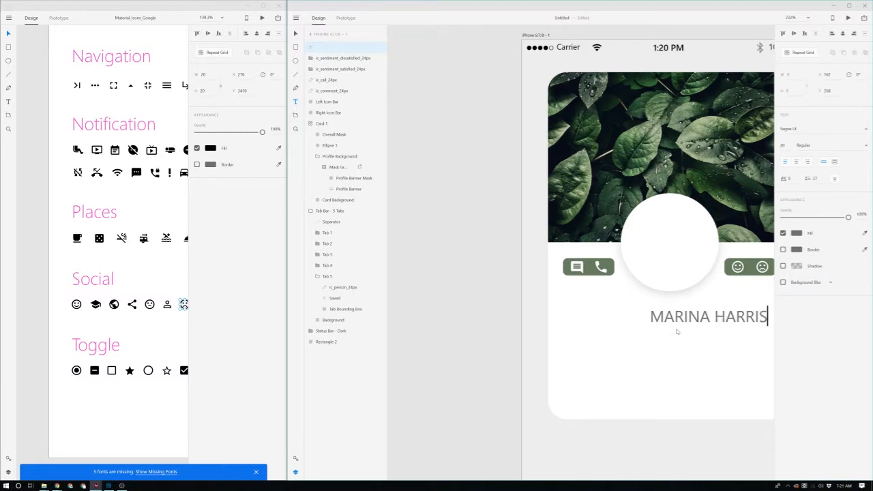
pyautogui.press('Escape')
# - Center the name under the avatar circle and place a duplicate of it directly below
pyautogui.hscroll(3, 719, 335)
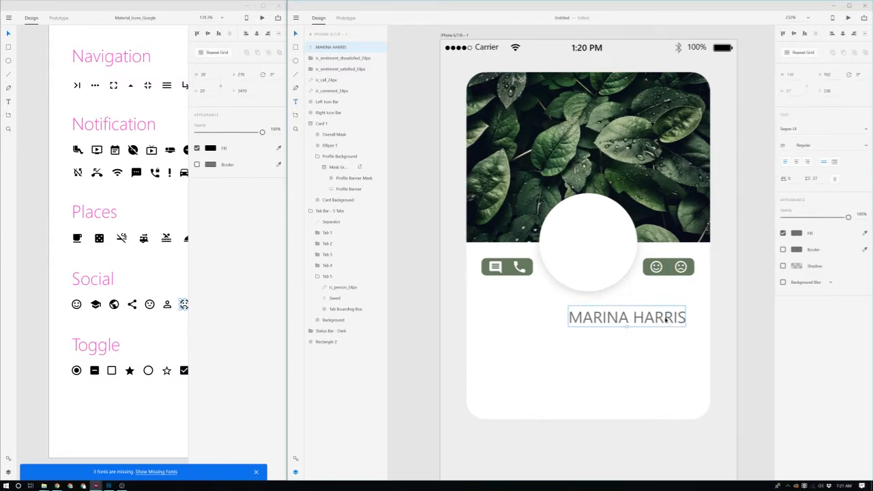
pyautogui.moveTo(666, 321); pyautogui.dragTo(602, 349)
pyautogui.scroll(1, 616, 322)
pyautogui.scroll(1, 603, 349)
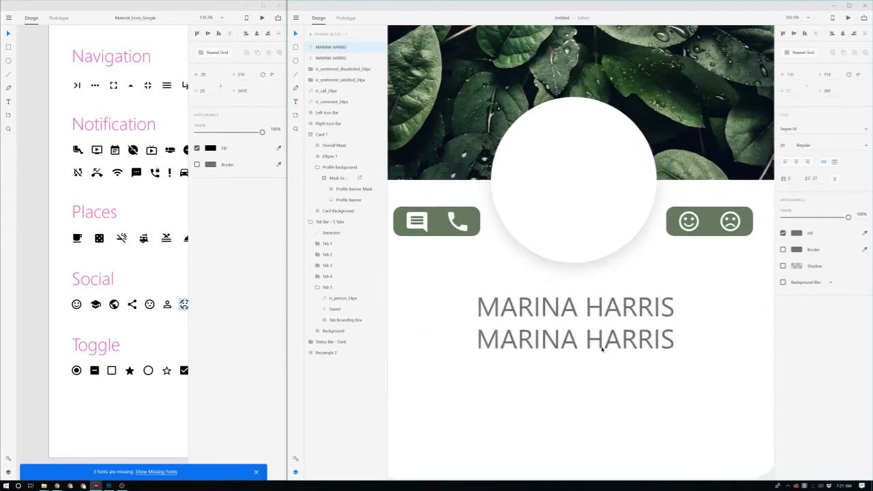
# - Replace the text of the lower name copy with "Graphic Designer"
pyautogui.doubleClick(613, 343)
pyautogui.click(606, 339)
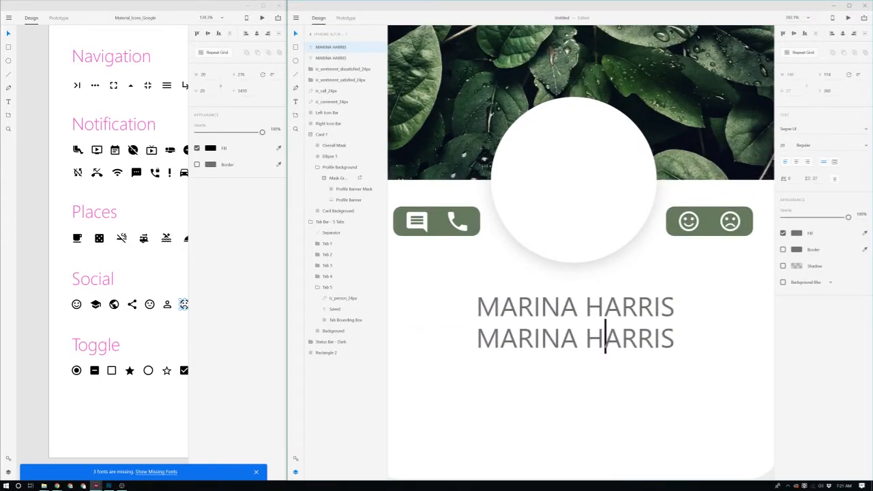
pyautogui.doubleClick(605, 339)
pyautogui.click(605, 339)
pyautogui.doubleClick(605, 339)
pyautogui.moveTo(605, 339); pyautogui.dragTo(477, 339)
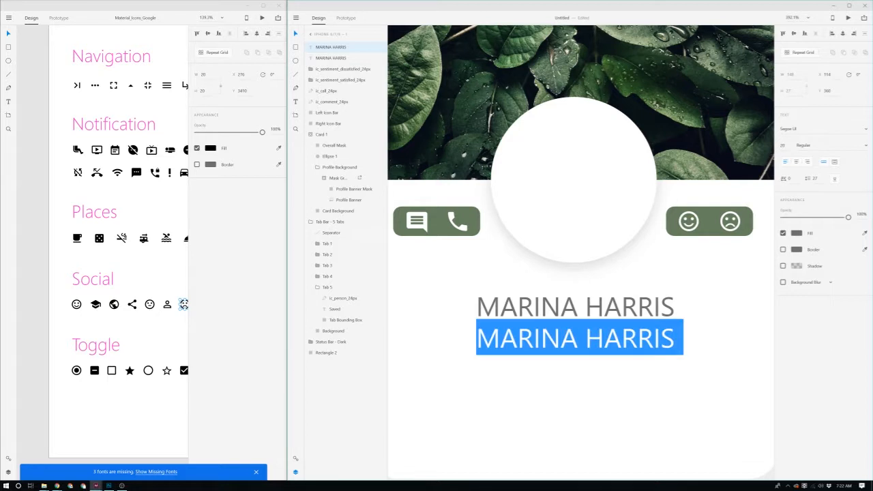
pyautogui.write('fe')
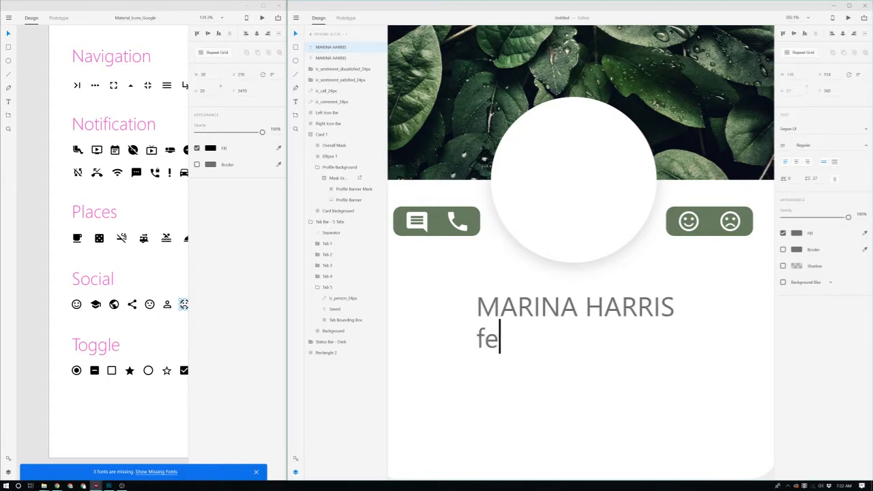
pyautogui.press('BackSpace')
pyautogui.press('BackSpace')
pyautogui.write('Graphic Designer')
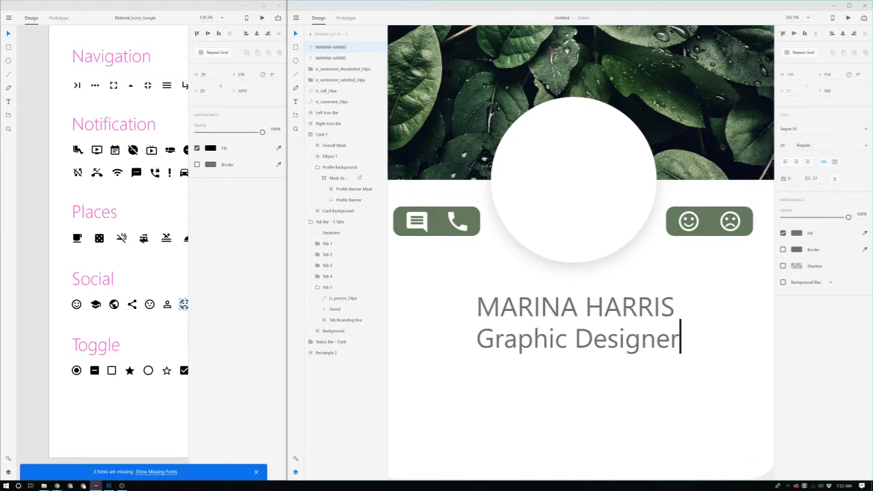
pyautogui.press('Escape')
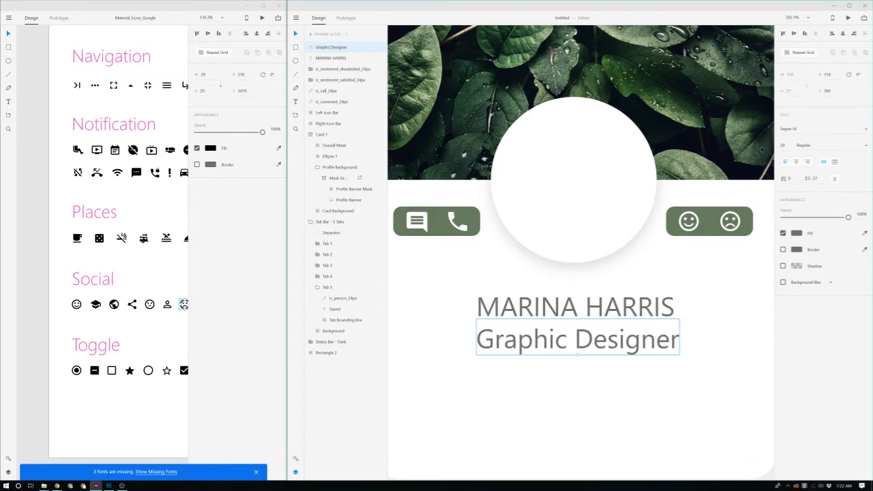
pyautogui.press('1')
pyautogui.press('4')
pyautogui.press('Return')
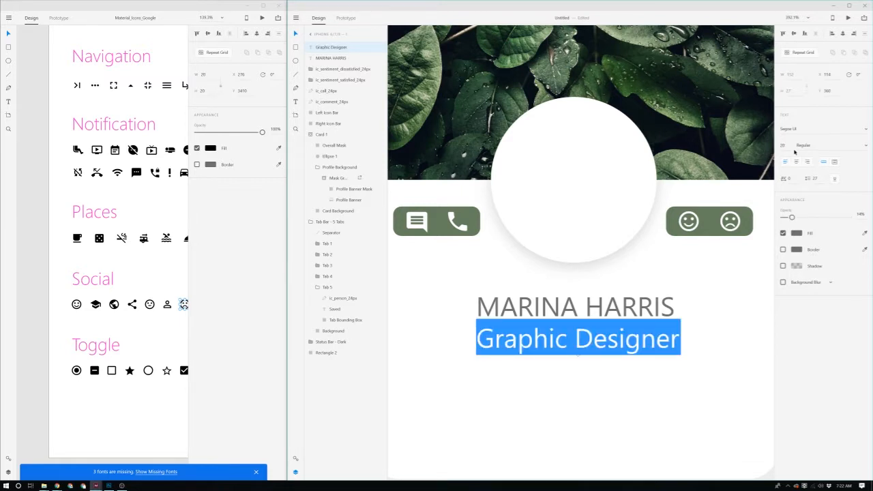
# - Set the "Graphic Designer" text size to 14 and center it under the name at 100% opacity
pyautogui.click(783, 145)
pyautogui.write('14')
pyautogui.press('Return')
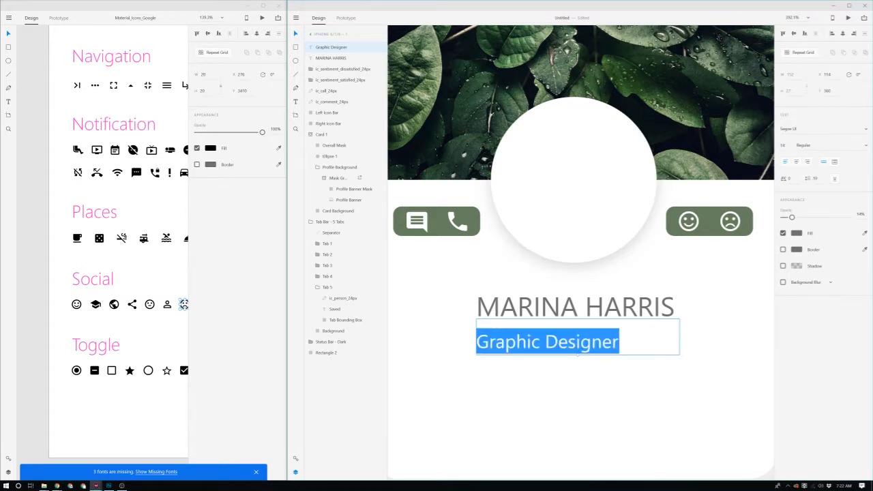
pyautogui.press('Escape')
pyautogui.moveTo(579, 343); pyautogui.dragTo(606, 344)
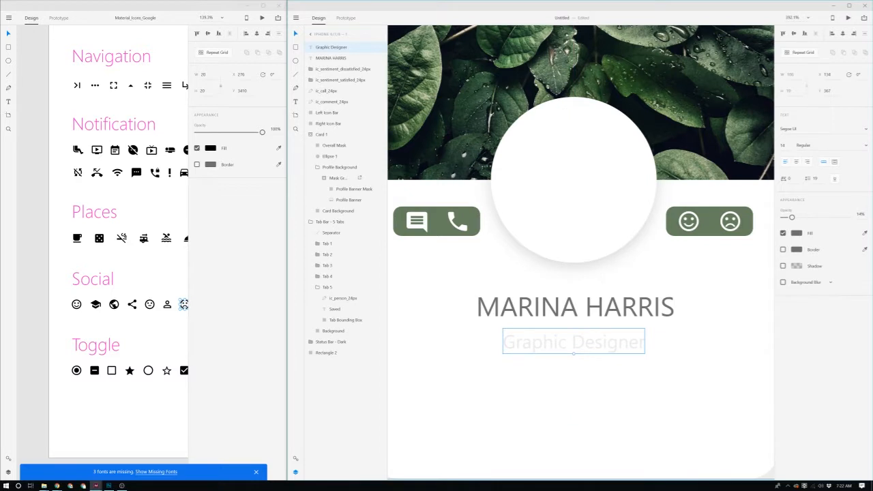
pyautogui.moveTo(791, 217); pyautogui.dragTo(849, 217)
# - Duplicate the "Graphic Designer" line directly below itself and change the upper copy to "Long Beach, CA"
pyautogui.scroll(-1, 620, 321)
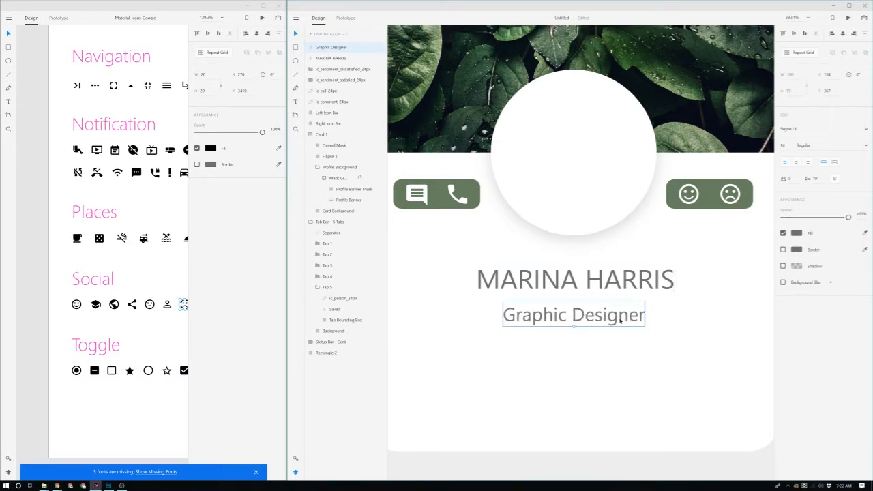
pyautogui.keyDown('alt'); pyautogui.moveTo(621, 322); pyautogui.dragTo(621, 343); pyautogui.keyUp('alt')
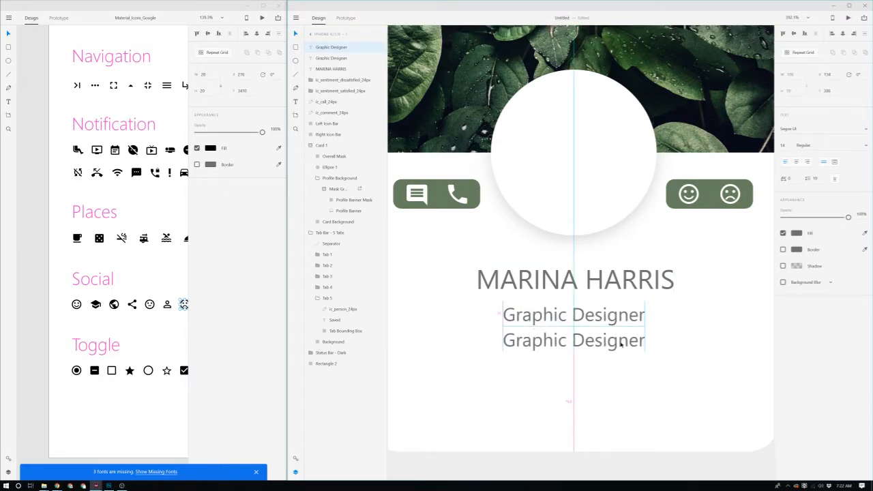
pyautogui.doubleClick(603, 326)
pyautogui.click(602, 314)
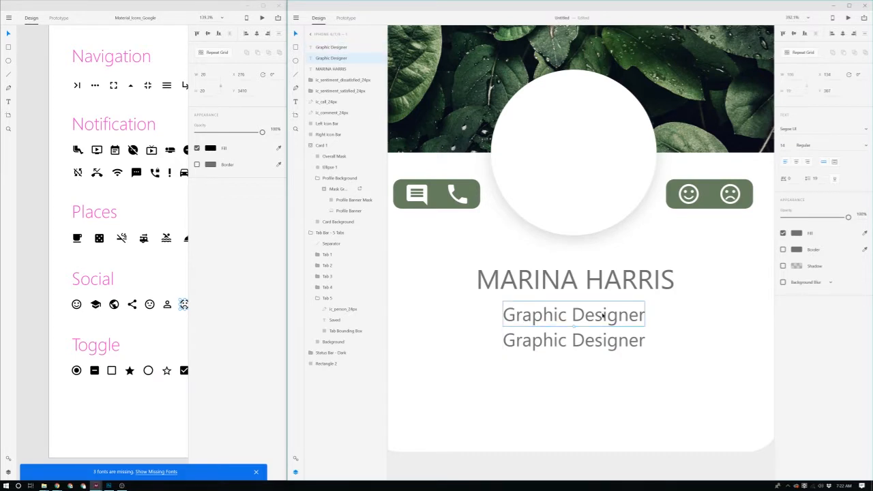
pyautogui.doubleClick(603, 315)
pyautogui.doubleClick(603, 315)
pyautogui.hotkey('ctrl', 'a')
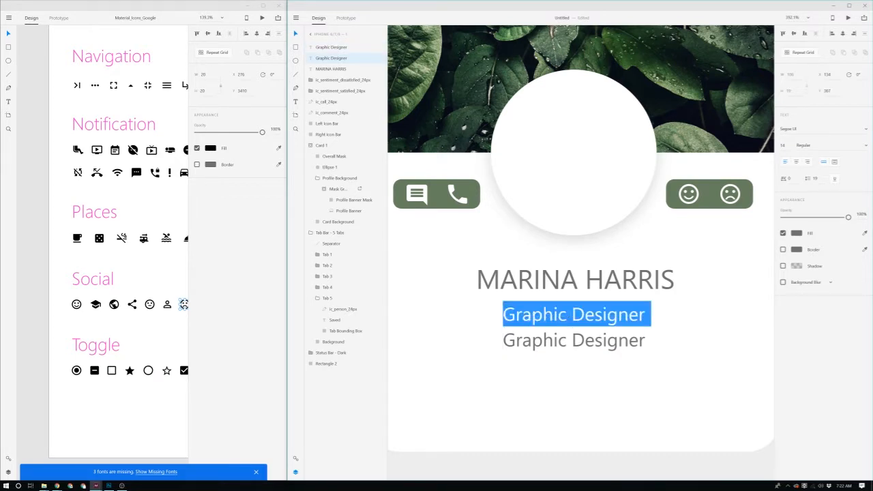
pyautogui.write('Long BE')
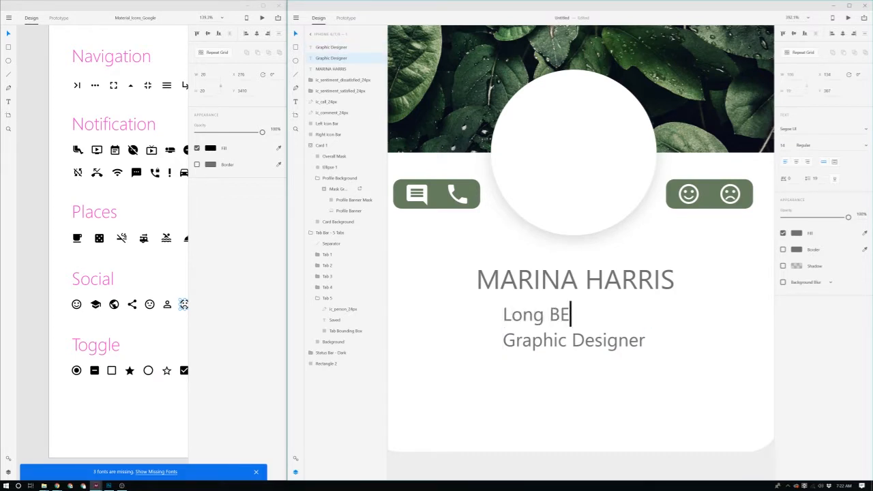
pyautogui.press('BackSpace')
pyautogui.write('a')
pyautogui.press('BackSpace')
pyautogui.write('each, CA')
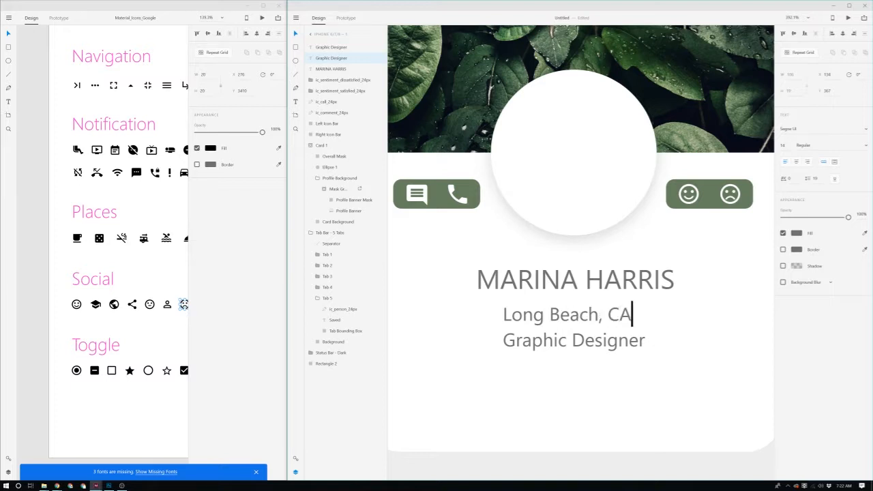
pyautogui.press('Escape')
# - Center "Long Beach, CA" under the name and move "Graphic Designer" down to Y 395 to widen the gap
pyautogui.moveTo(602, 313); pyautogui.dragTo(610, 315)
pyautogui.click(608, 336)
pyautogui.moveTo(603, 345); pyautogui.dragTo(604, 342)
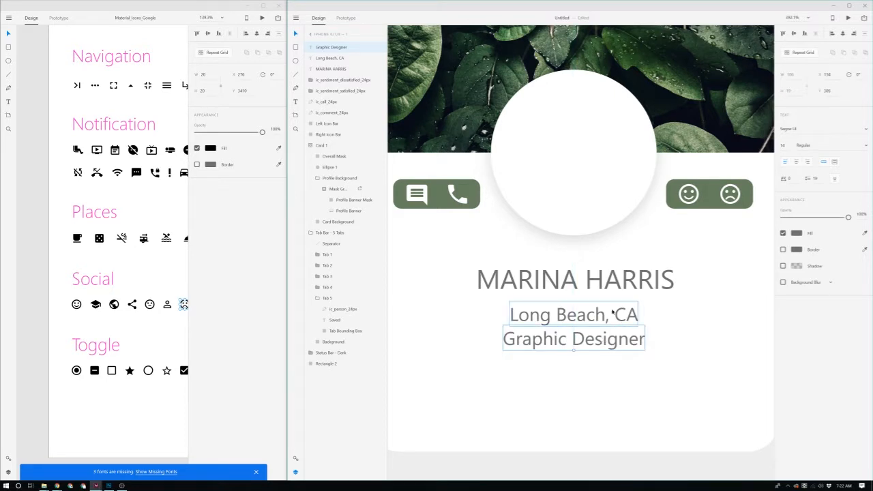
pyautogui.hotkey('shift', 'Down')
pyautogui.hotkey('ctrl', '-')
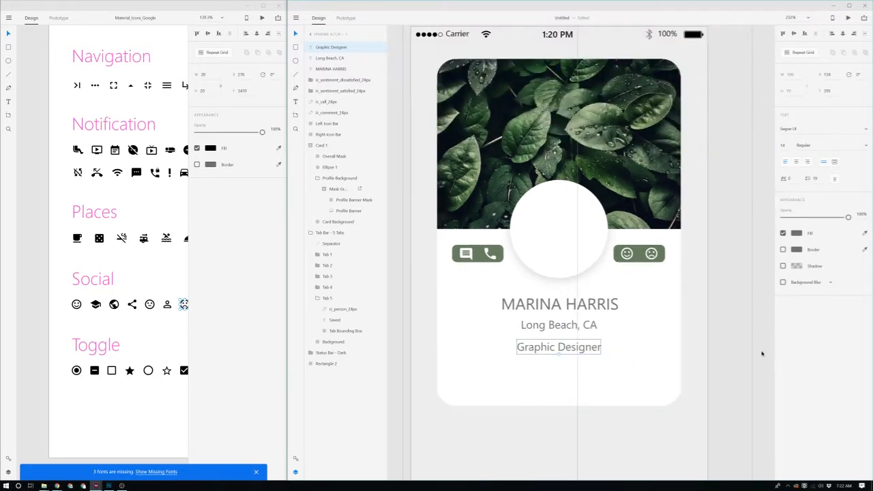
# - Move the "Long Beach, CA" and "Graphic Designer" lines down together by 10 px, away from the name
pyautogui.click(760, 339)
pyautogui.click(585, 335)
pyautogui.keyDown('shift'); pyautogui.click(588, 346); pyautogui.keyUp('shift')
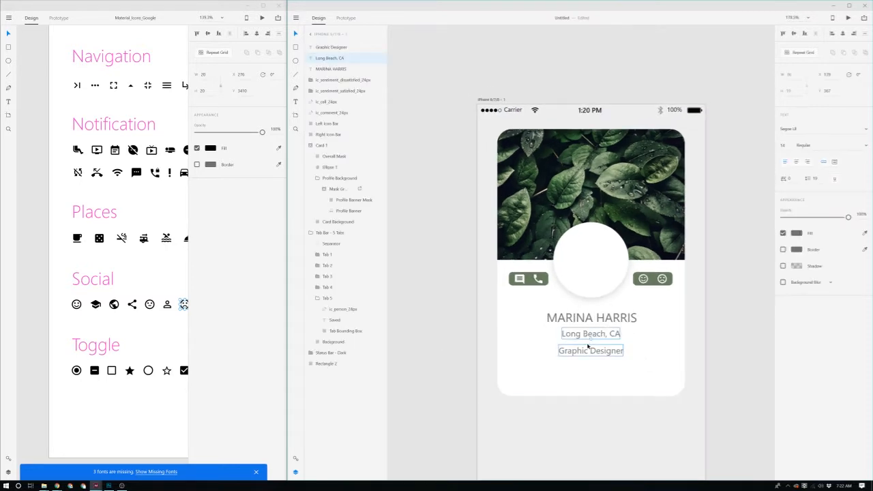
pyautogui.hotkey('shift', 'Down')
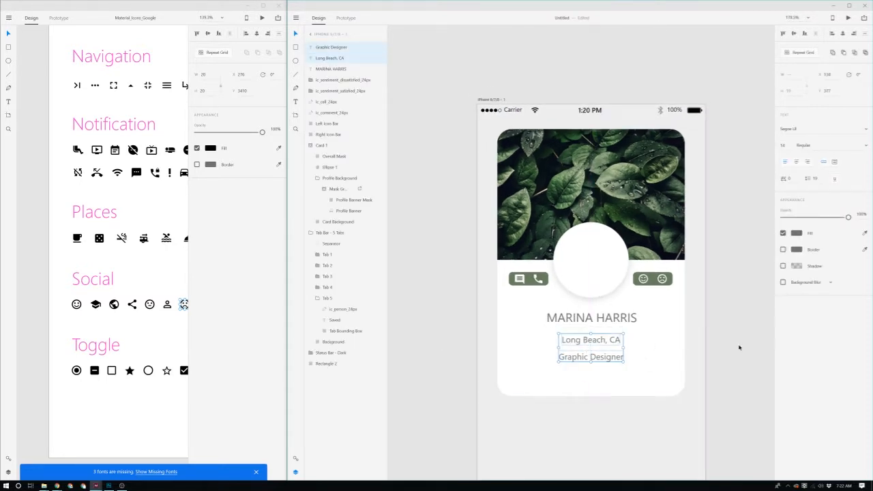
pyautogui.click(739, 349)
# - Try to shorten the profile card by raising its bottom edge
pyautogui.scroll(-2, 727, 363)
pyautogui.click(601, 371)
pyautogui.scroll(2, 600, 371)
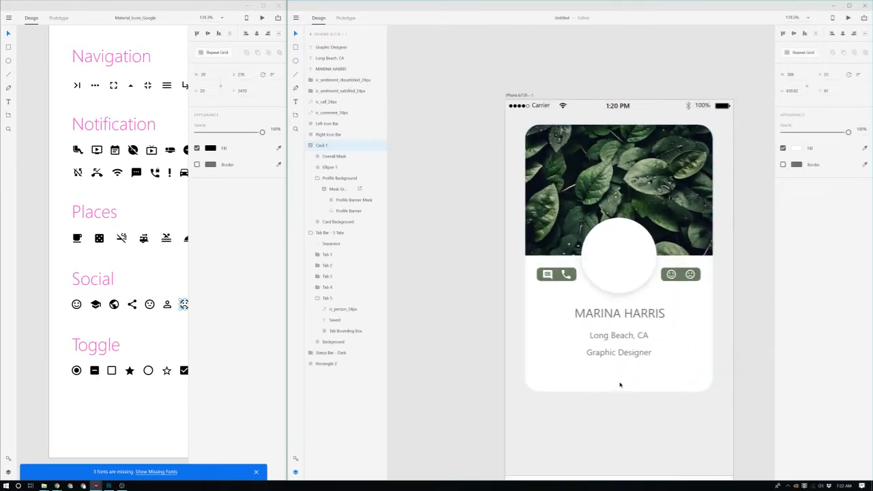
pyautogui.moveTo(618, 392); pyautogui.dragTo(616, 374)
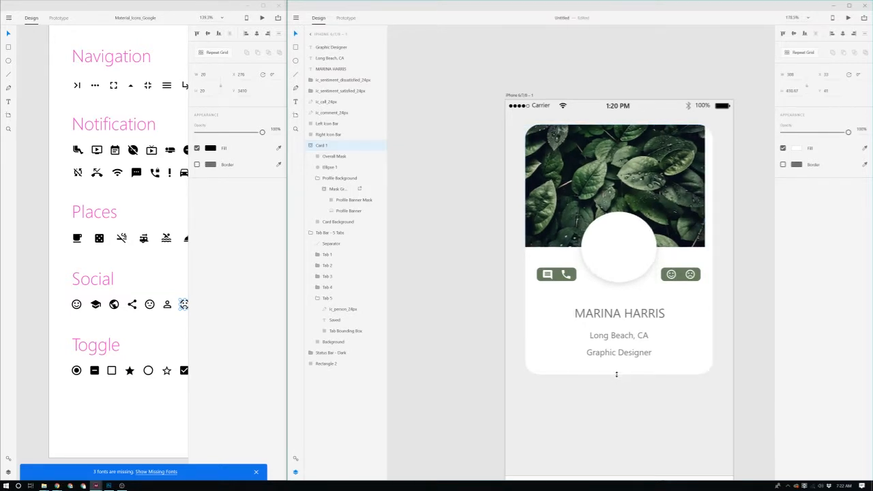
pyautogui.hotkey('ctrl', 'z')
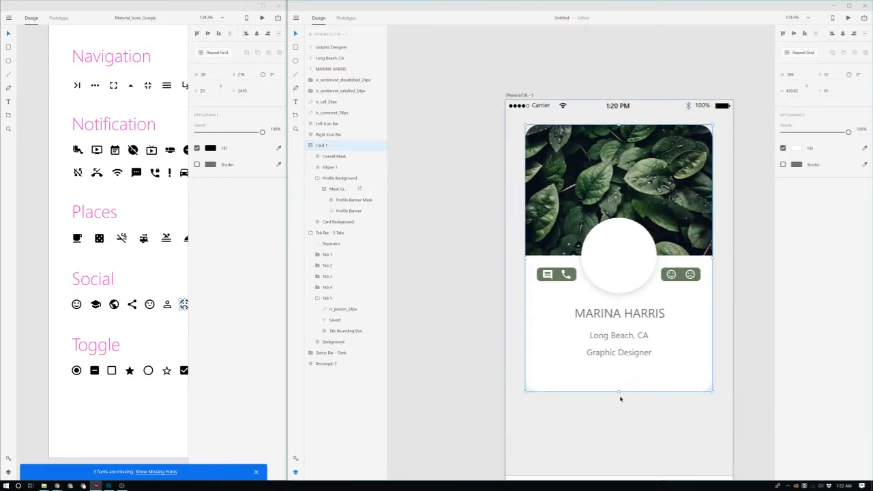
pyautogui.moveTo(618, 393); pyautogui.dragTo(618, 374)
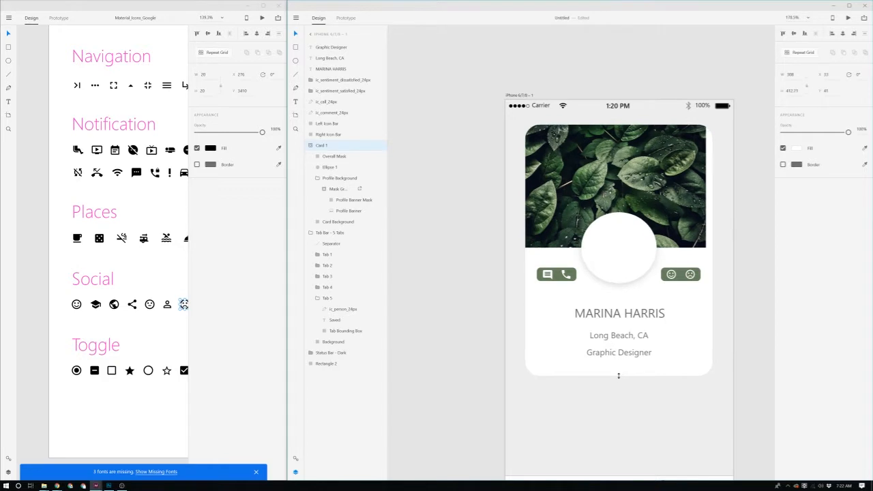
pyautogui.hotkey('ctrl', 'z')
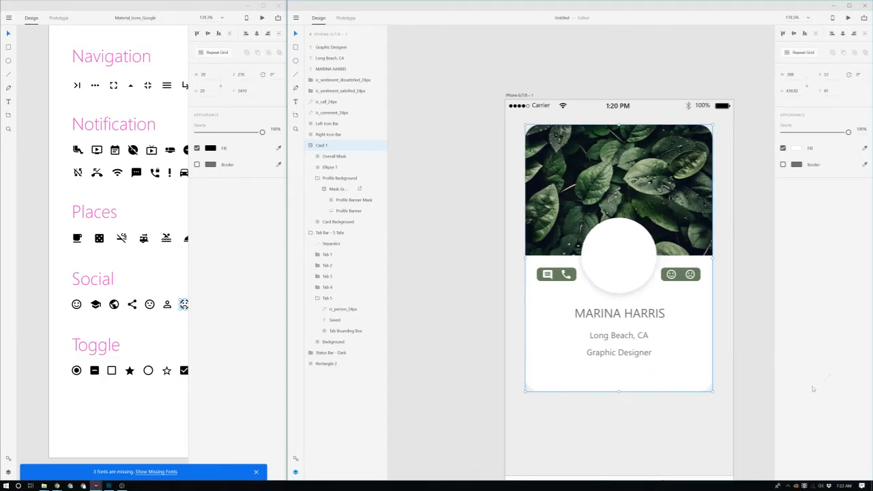
pyautogui.click(763, 331)
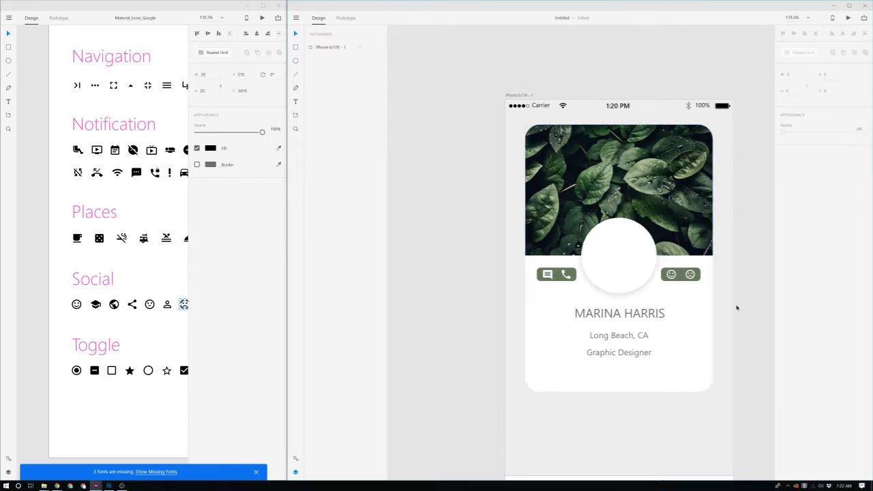
# - Select the white avatar circle inside the profile card
pyautogui.scroll(-2, 626, 309)
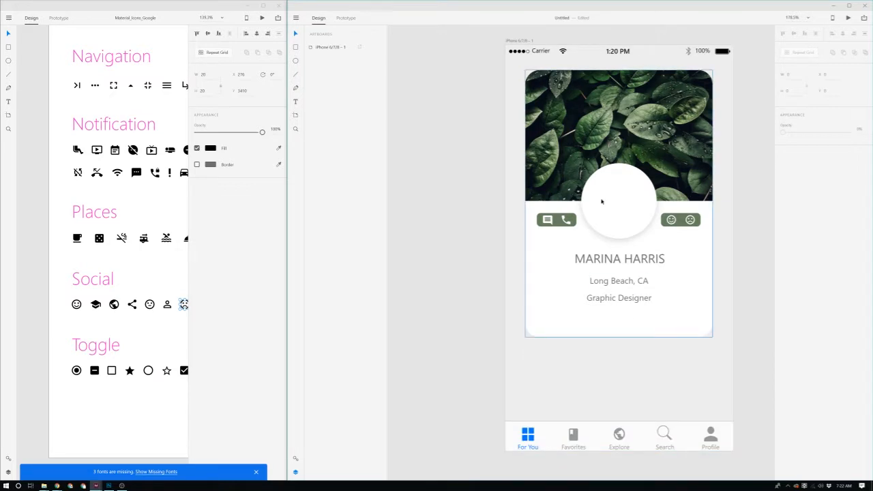
pyautogui.click(621, 213)
pyautogui.doubleClick(621, 213)
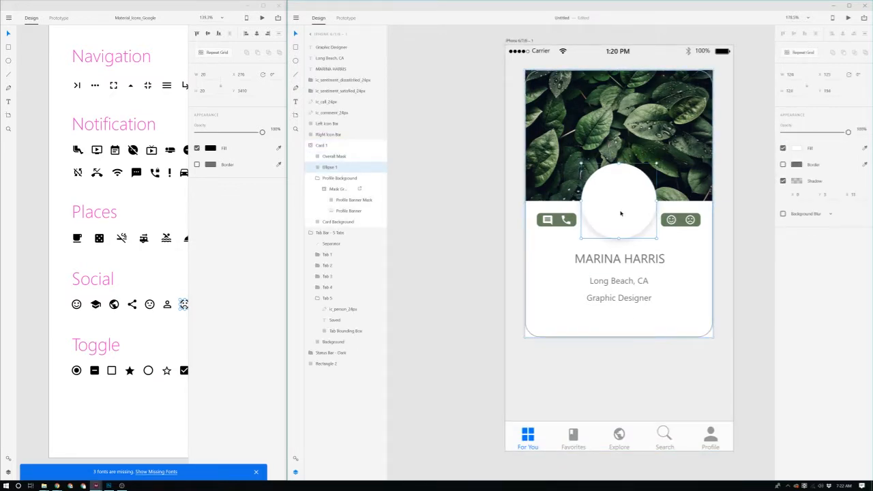
# - Switch to the Pexels page in Chrome and search for "Profile Picture"
pyautogui.moveTo(56, 486)
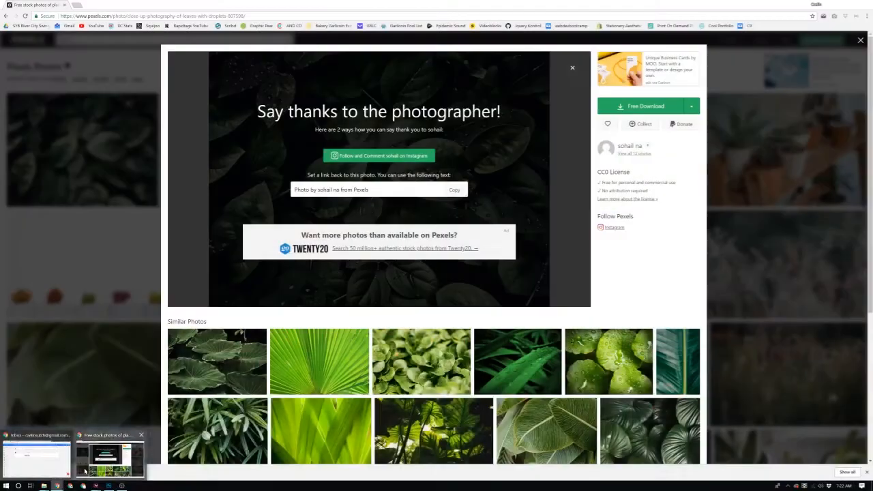
pyautogui.click(84, 471)
pyautogui.click(141, 70)
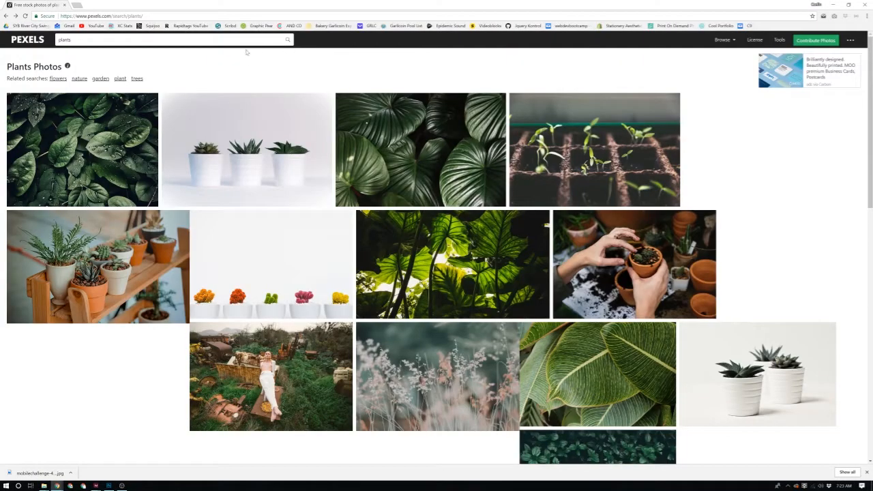
pyautogui.click(248, 41)
pyautogui.hotkey('ctrl', 'a')
pyautogui.write('Profi')
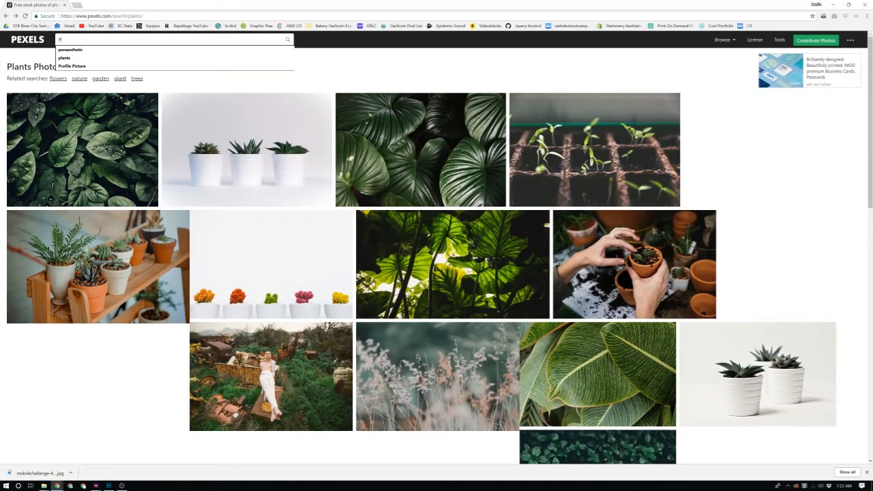
pyautogui.press('Return')
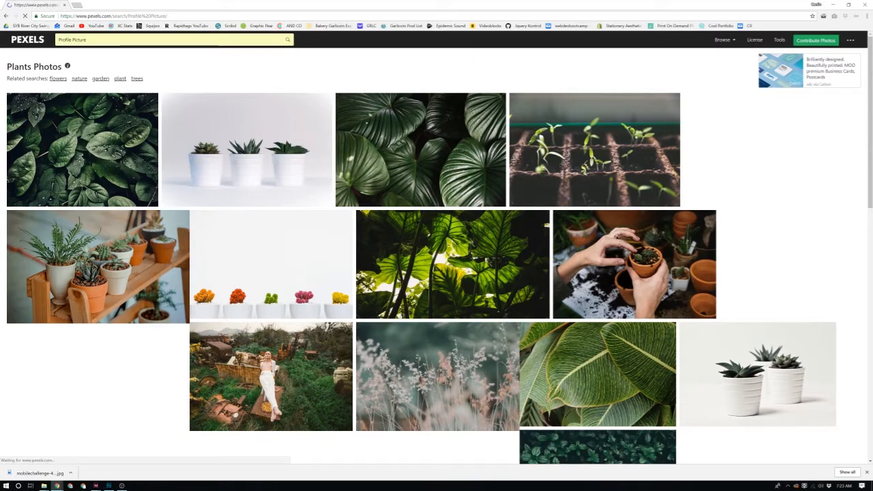
# - Browse the portrait results and download the photo of the bearded man in a white T-shirt and denim jacket
pyautogui.scroll(-1, 575, 144)
pyautogui.scroll(-5, 575, 143)
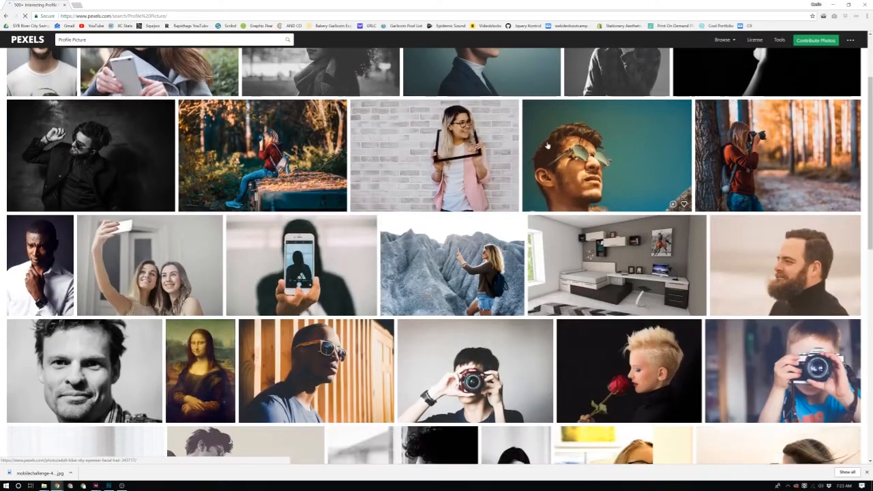
pyautogui.scroll(2, 771, 260)
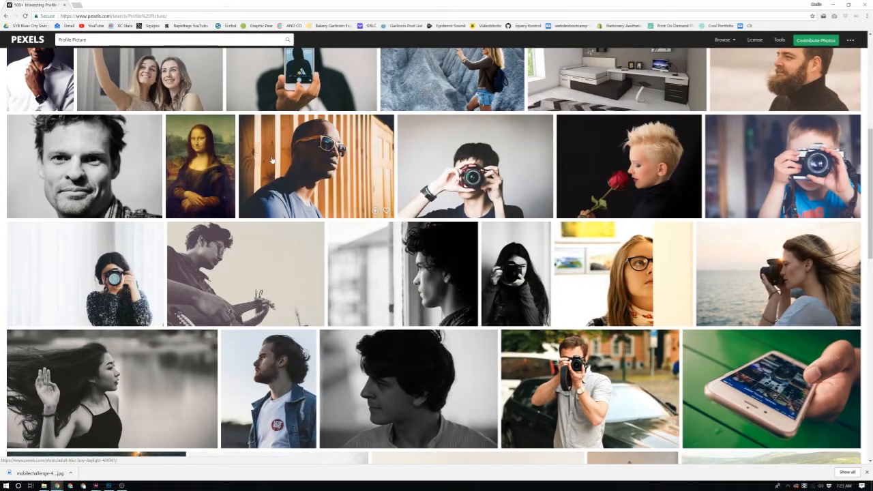
pyautogui.scroll(-3, 271, 160)
pyautogui.scroll(2, 269, 354)
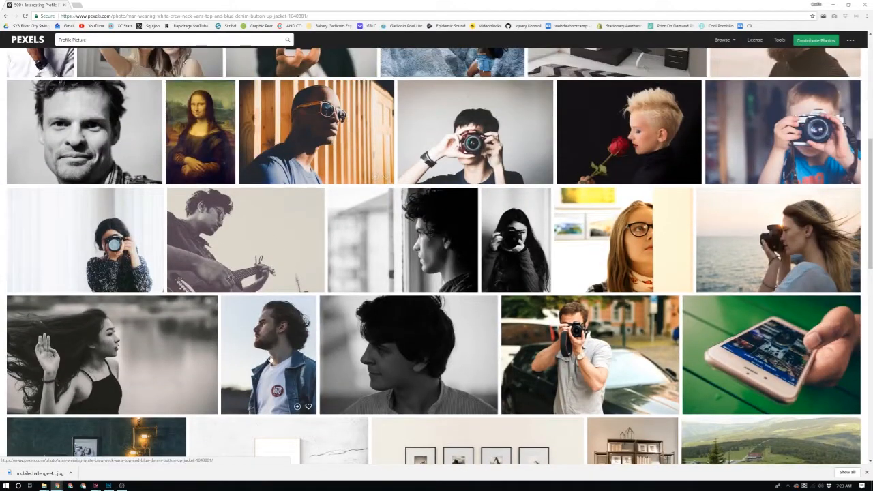
pyautogui.click(269, 355)
pyautogui.click(642, 110)
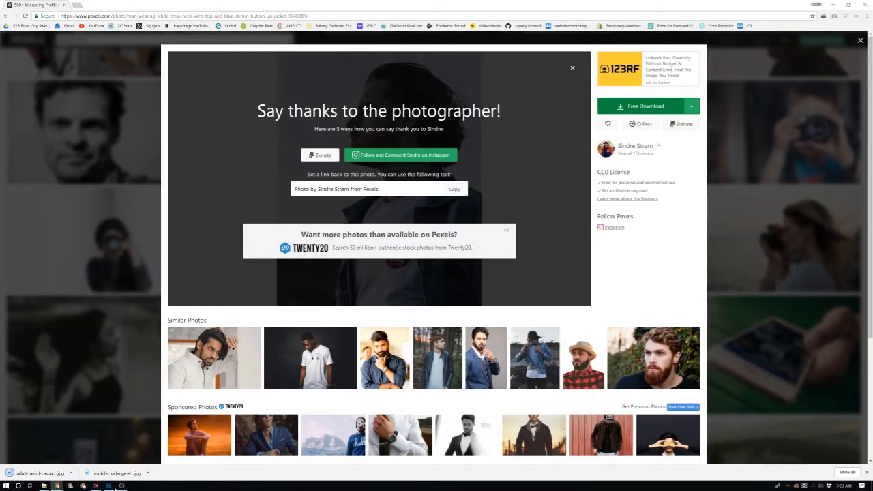
# - Switch back to the Adobe XD card design, maximize its window and import the image adult-beard-casual-1040881
pyautogui.moveTo(96, 485)
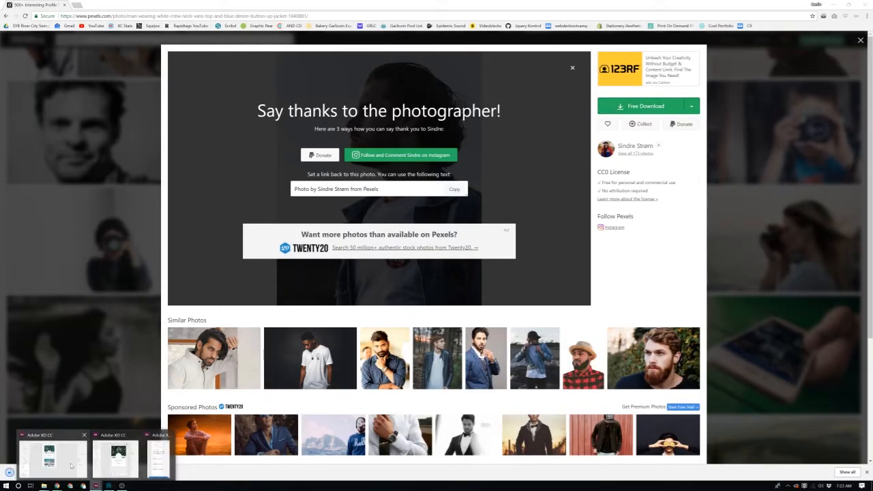
pyautogui.click(71, 466)
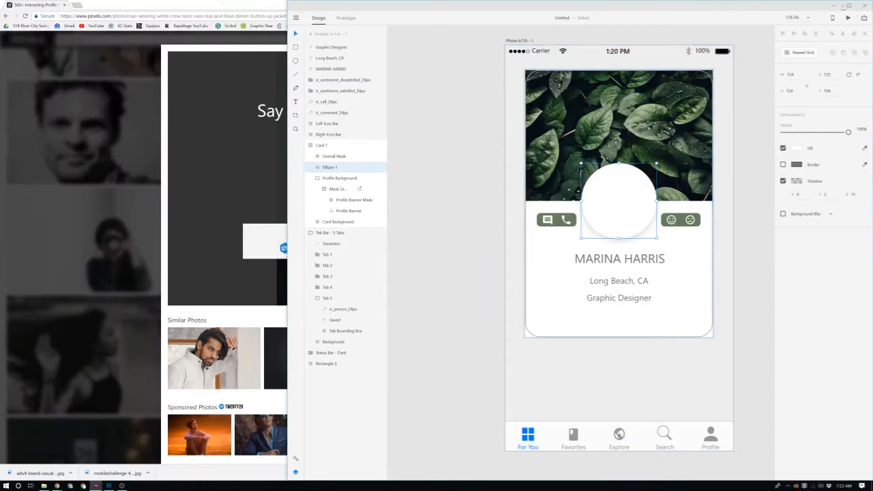
pyautogui.click(845, 9)
pyautogui.scroll(2, 324, 266)
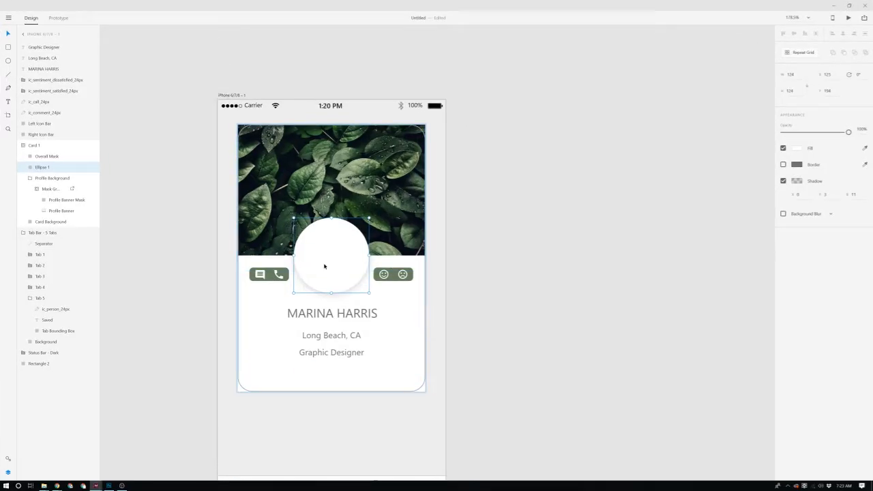
pyautogui.hotkey('ctrl', 'shift', 'i')
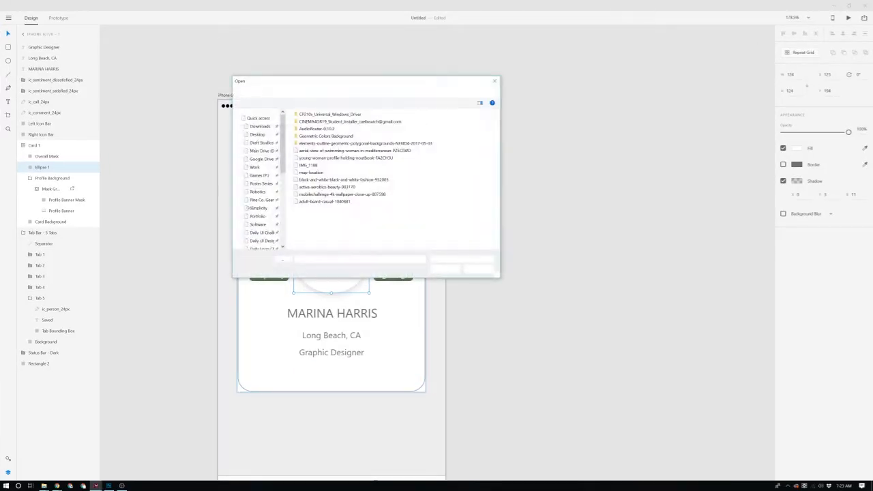
pyautogui.doubleClick(346, 202)
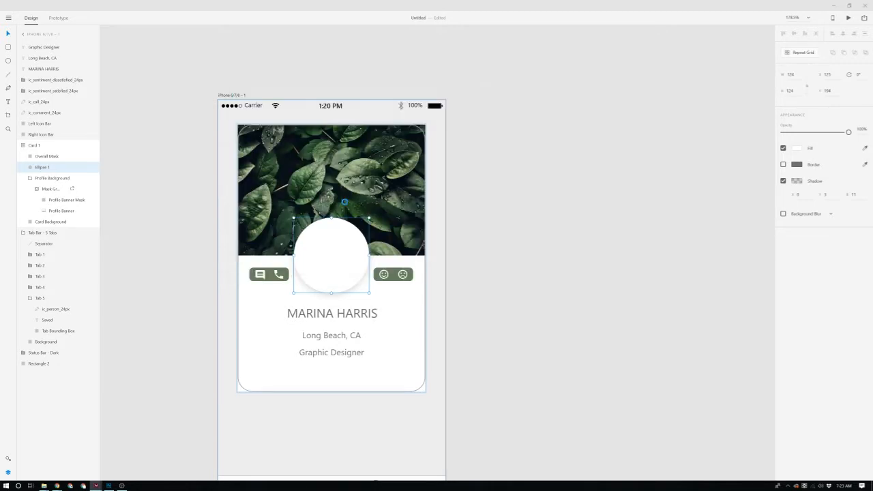
# - Scale the imported portrait down proportionally around its centre to about 190 by 238 px over the avatar circle
pyautogui.scroll(-3, 345, 239)
pyautogui.scroll(-5, 345, 240)
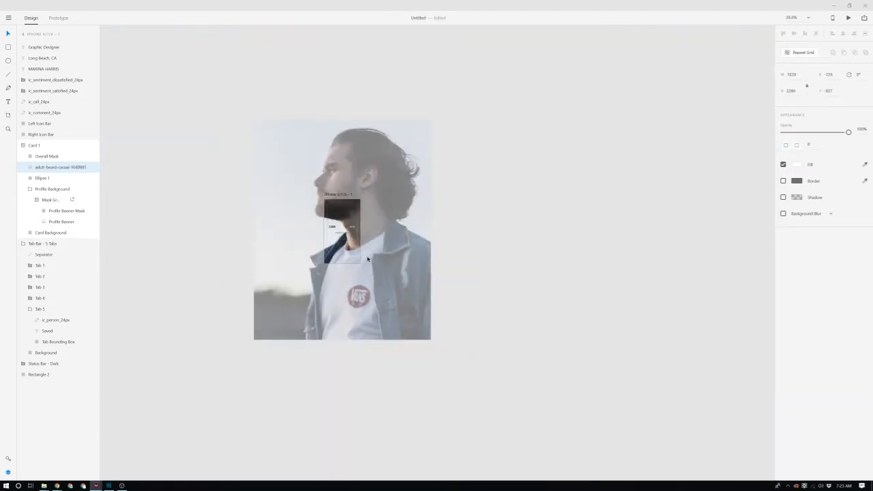
pyautogui.moveTo(431, 339); pyautogui.dragTo(477, 341)
pyautogui.scroll(5, 351, 236)
pyautogui.scroll(-5, 351, 236)
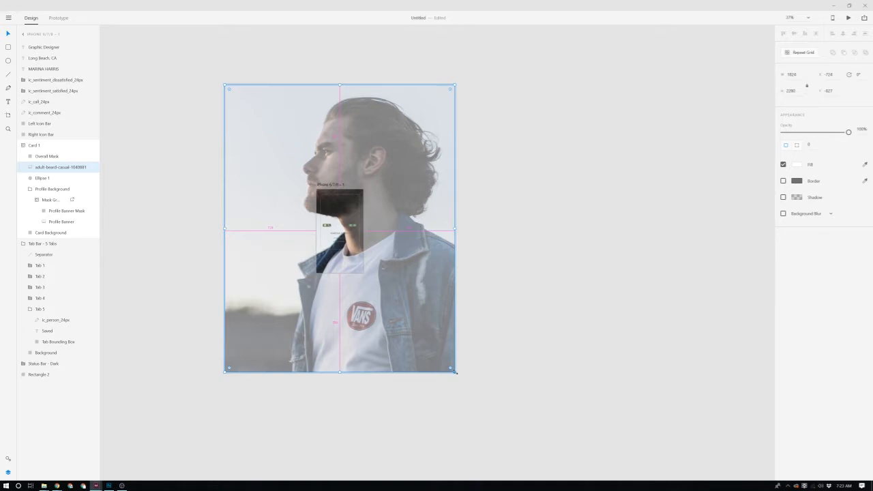
pyautogui.moveTo(456, 373); pyautogui.dragTo(353, 257)
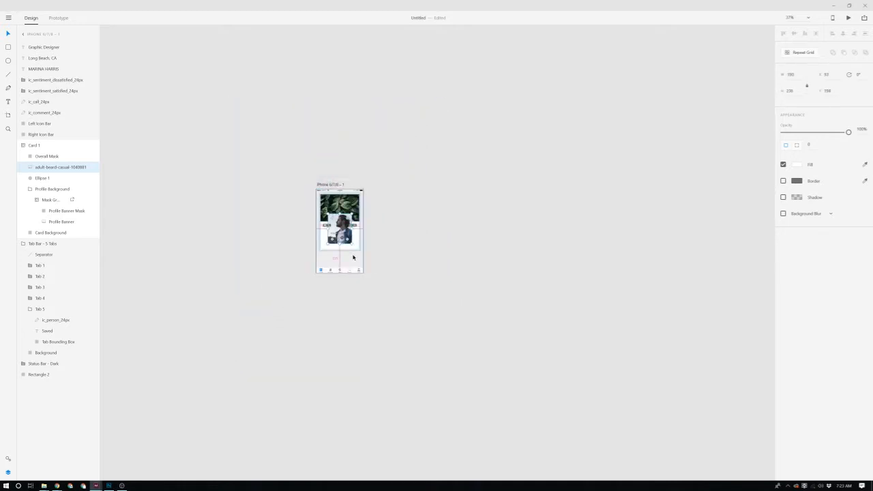
pyautogui.scroll(5, 349, 243)
pyautogui.scroll(1, 348, 243)
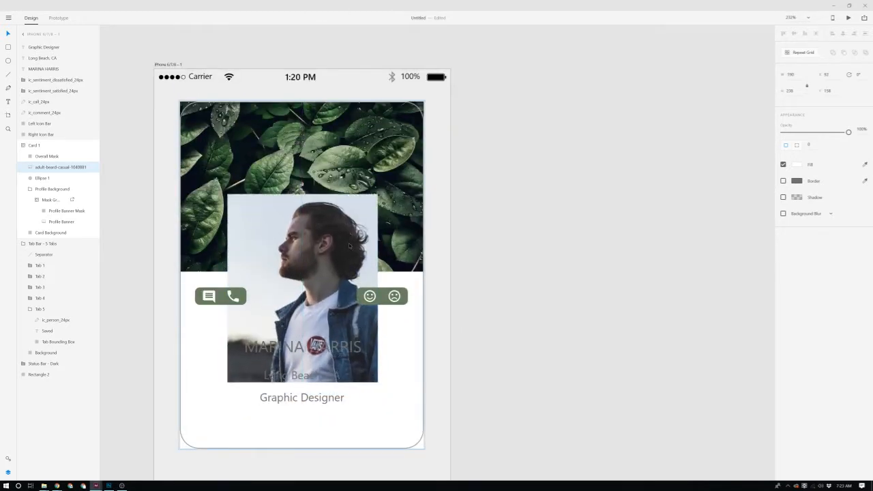
# - Arrange the portrait directly behind the white avatar circle and mask it with the circle's shape
pyautogui.hotkey('ctrl', 'shift', '[')
pyautogui.hotkey('ctrl', ']')
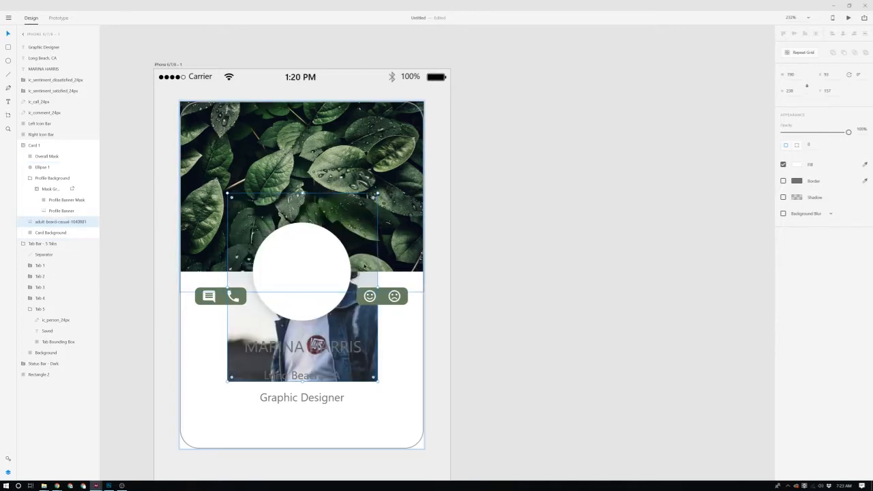
pyautogui.hotkey('ctrl', ']')
pyautogui.keyDown('shift'); pyautogui.click(297, 278); pyautogui.keyUp('shift')
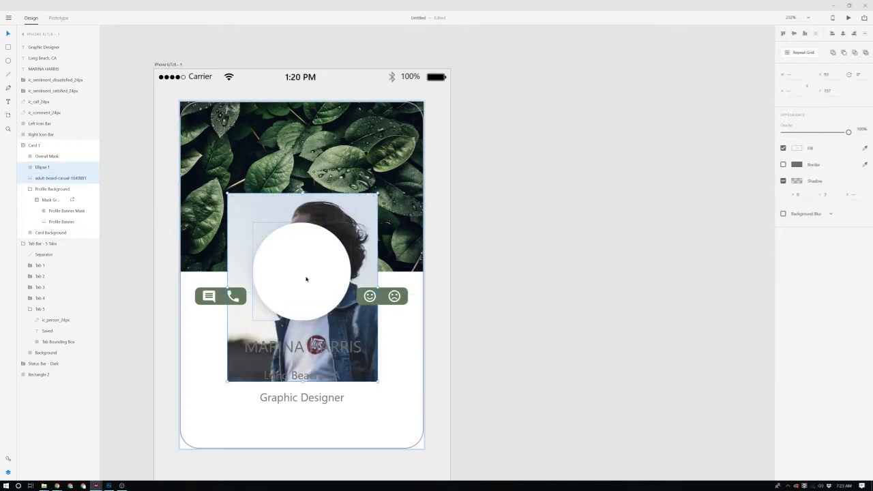
pyautogui.hotkey('ctrl', 'shift', 'm')
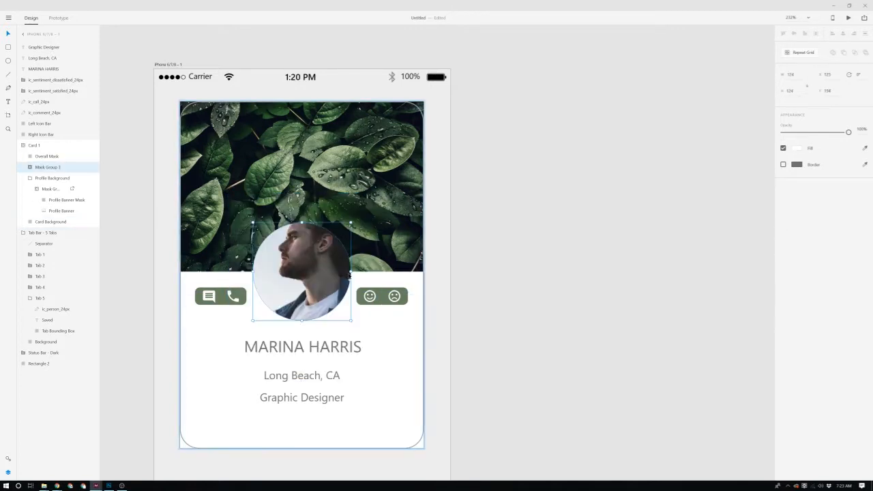
# - Shrink the portrait inside its circular mask to about 122 by 152 px and reposition it so the head fits the circle
pyautogui.doubleClick(316, 275)
pyautogui.scroll(-1, 315, 276)
pyautogui.scroll(1, 316, 283)
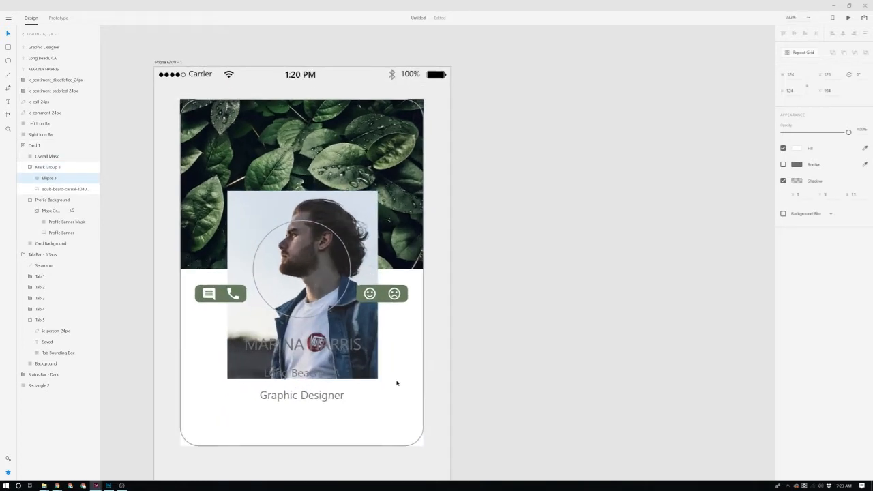
pyautogui.click(361, 351)
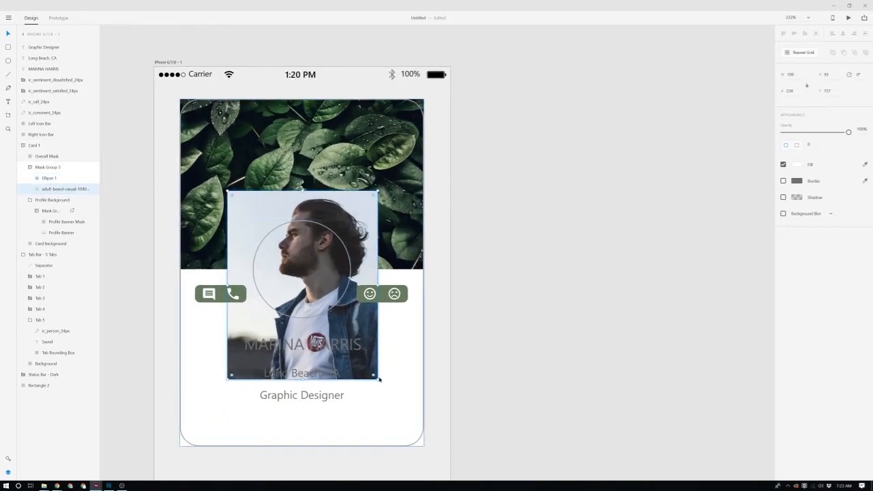
pyautogui.moveTo(373, 374); pyautogui.dragTo(352, 348)
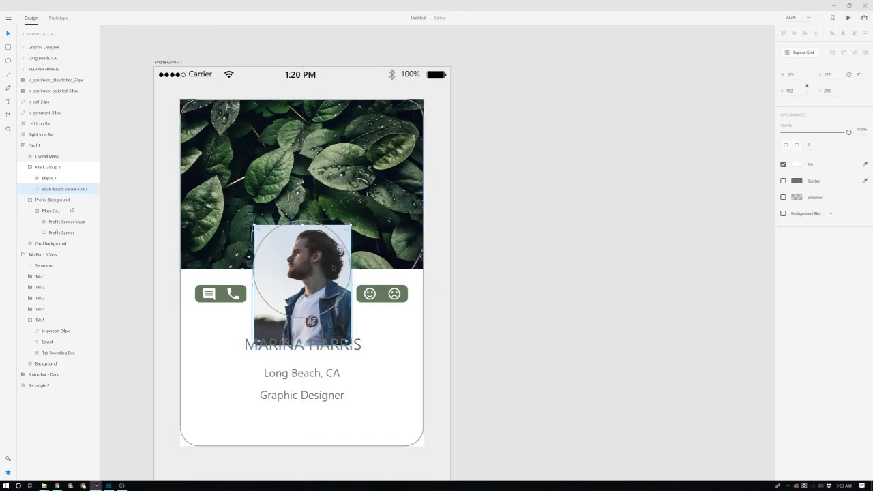
pyautogui.moveTo(333, 267); pyautogui.dragTo(331, 264)
pyautogui.click(556, 303)
pyautogui.scroll(1, 333, 357)
pyautogui.scroll(4, 333, 354)
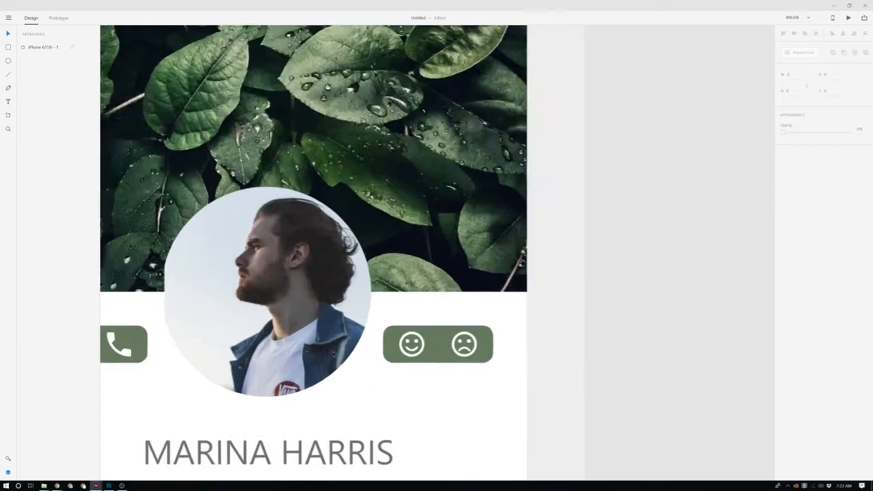
pyautogui.scroll(-4, 334, 354)
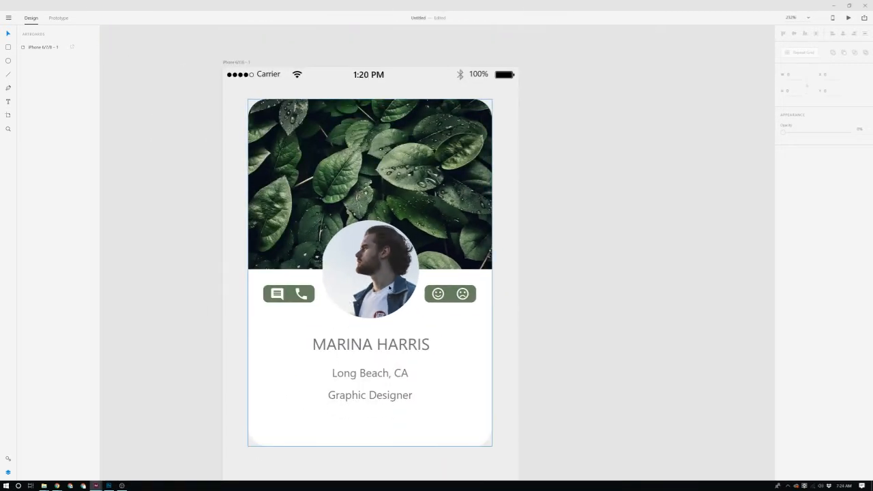
# - Centre-align the name text on the card and replace it with a different full name in title case
pyautogui.click(392, 268)
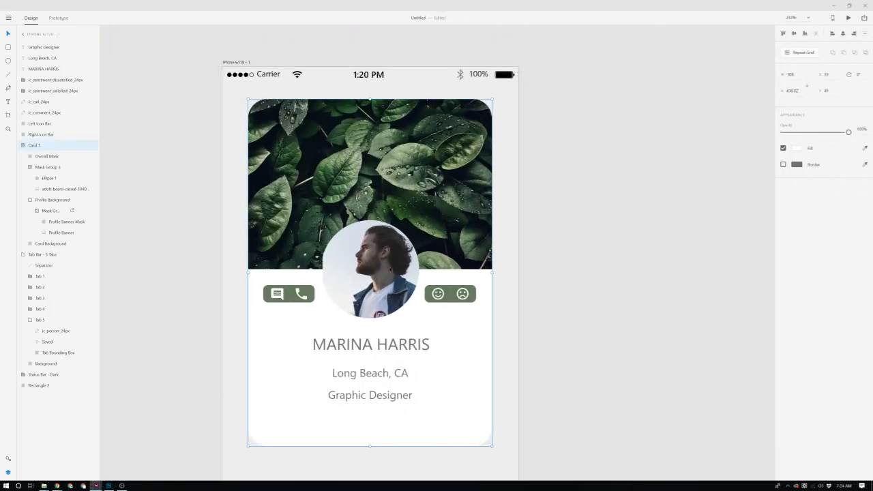
pyautogui.click(389, 348)
pyautogui.doubleClick(390, 348)
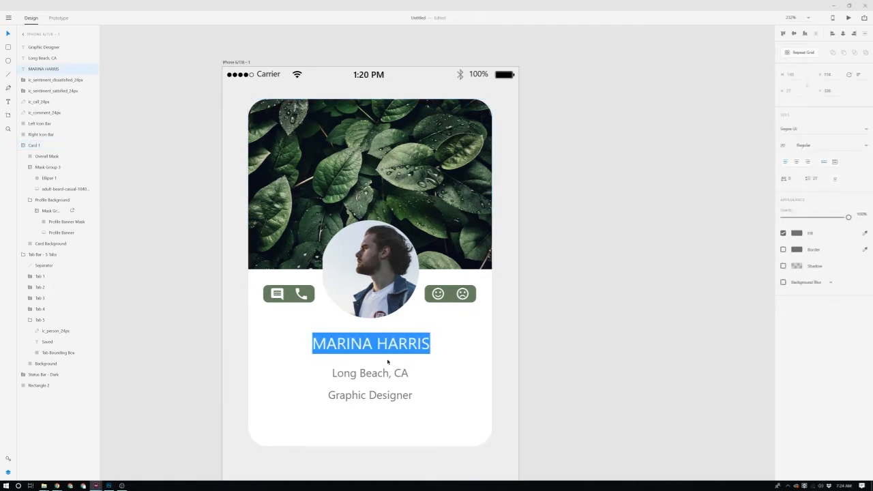
pyautogui.click(794, 164)
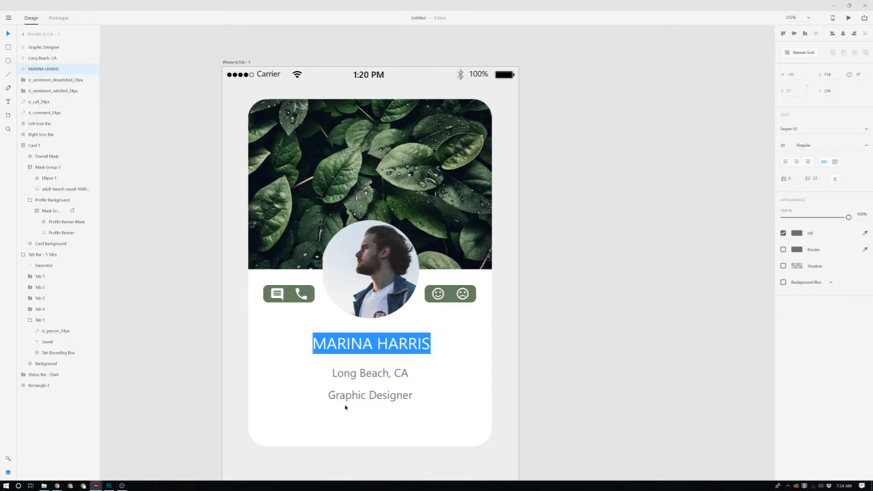
pyautogui.write('Dylan Harris')
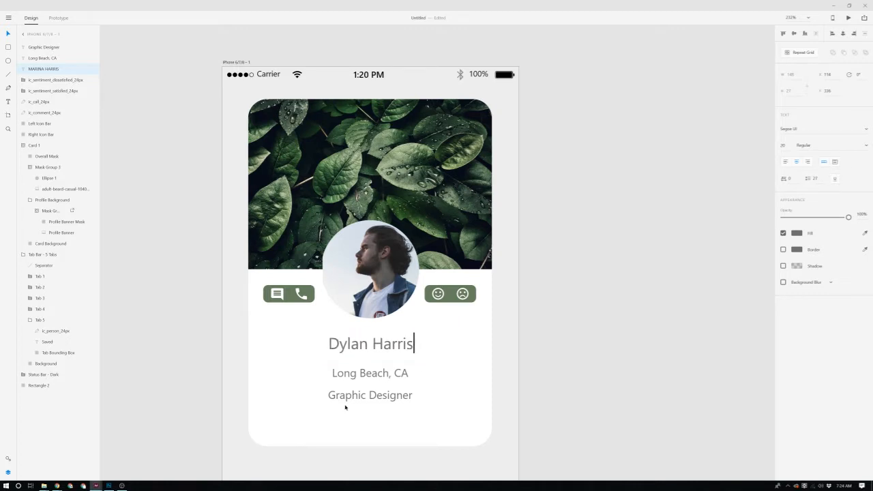
pyautogui.press('Escape')
pyautogui.click(575, 327)
pyautogui.scroll(-2, 571, 327)
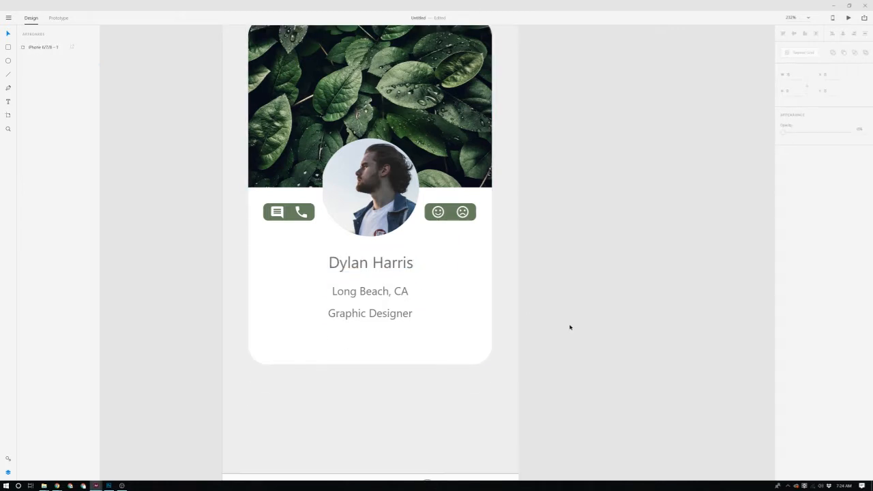
pyautogui.scroll(-2, 569, 327)
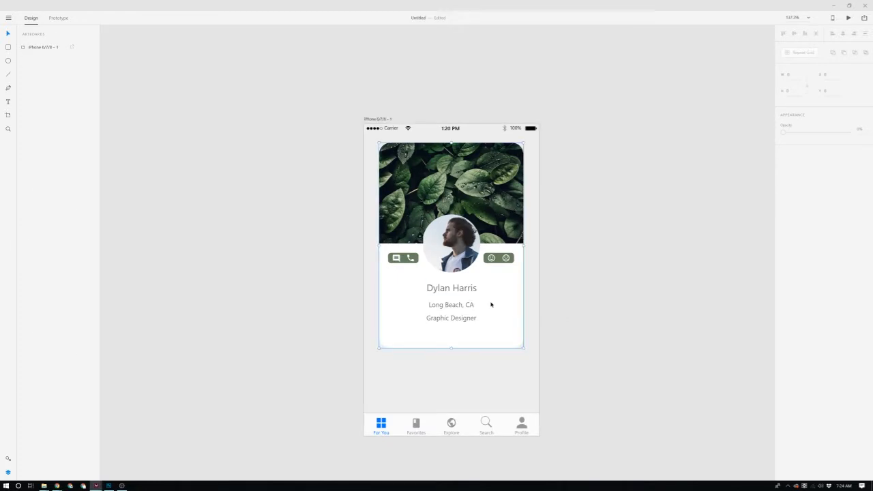
pyautogui.click(491, 305)
pyautogui.scroll(-2, 493, 335)
pyautogui.click(622, 275)
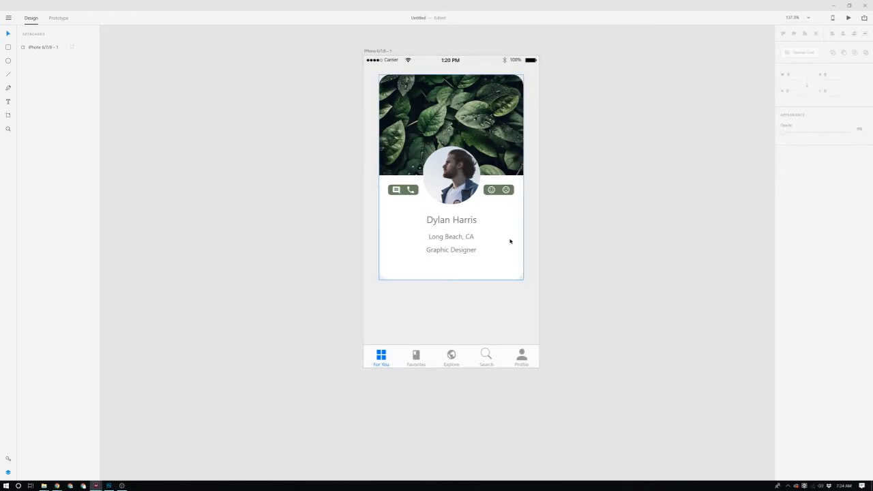
# - Try to duplicate the profile card lower on the artboard, and undo the copy
pyautogui.click(511, 242)
pyautogui.keyDown('alt'); pyautogui.moveTo(509, 250); pyautogui.dragTo(512, 314); pyautogui.keyUp('alt')
pyautogui.hotkey('ctrl', 'z')
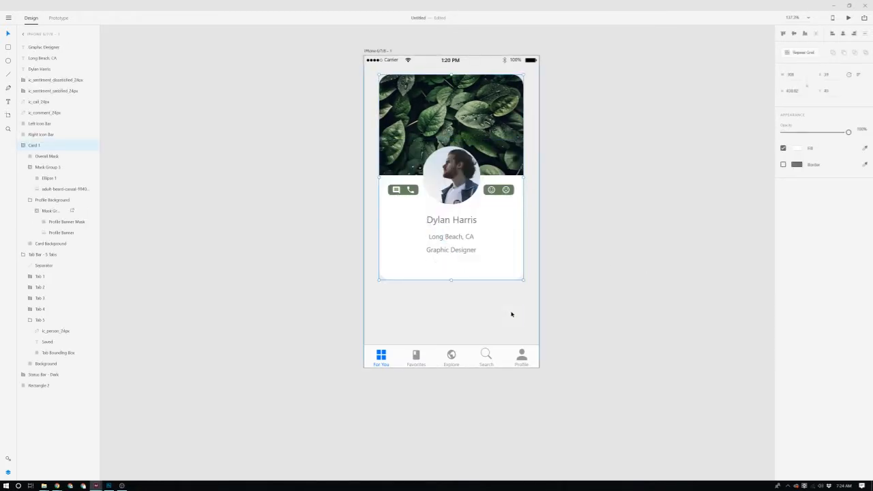
# - Group the two sentiment icons with their green bar background and name the group Right Icon Bar
pyautogui.click(42, 81)
pyautogui.scroll(4, 403, 163)
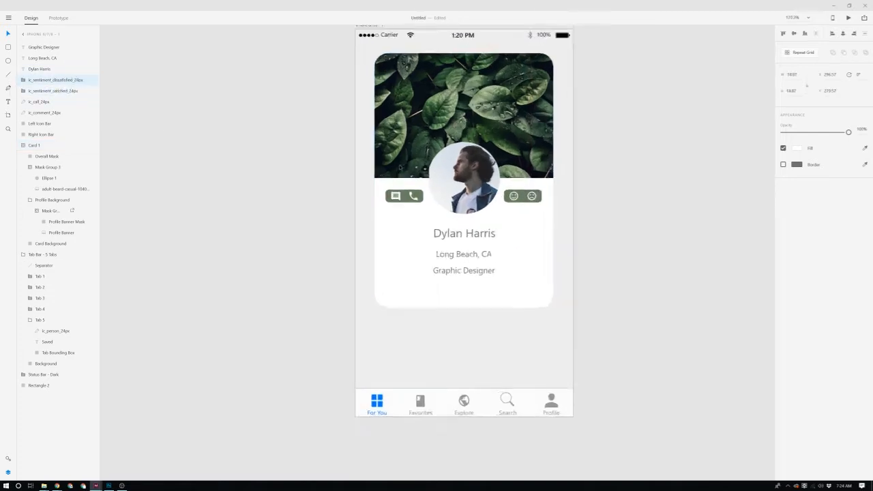
pyautogui.moveTo(689, 223); pyautogui.dragTo(590, 229)
pyautogui.moveTo(743, 205); pyautogui.dragTo(573, 231)
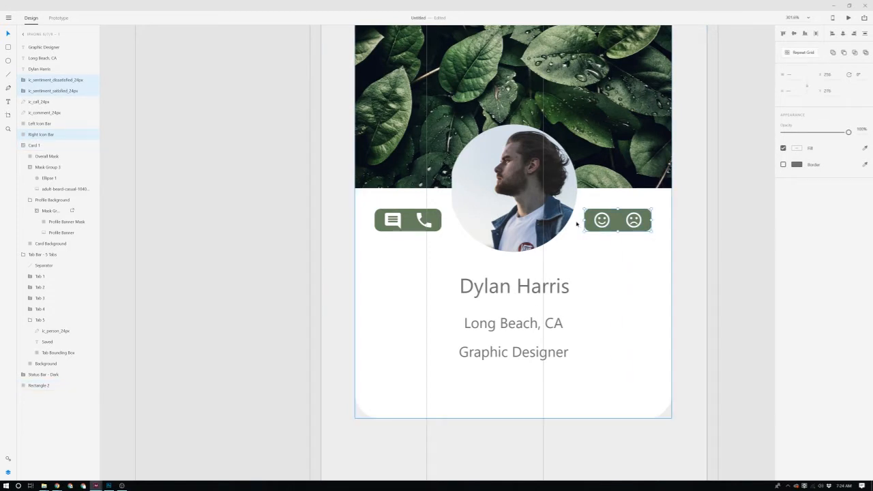
pyautogui.scroll(2, 600, 226)
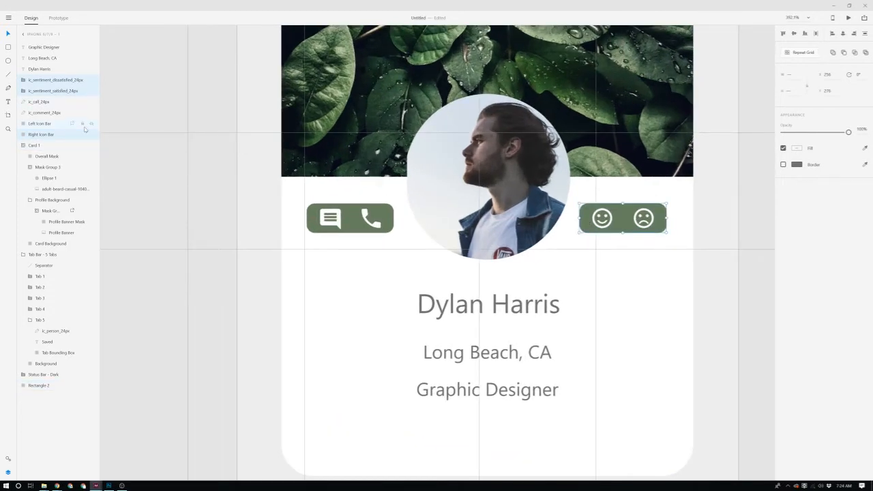
pyautogui.hotkey('ctrl', 'g')
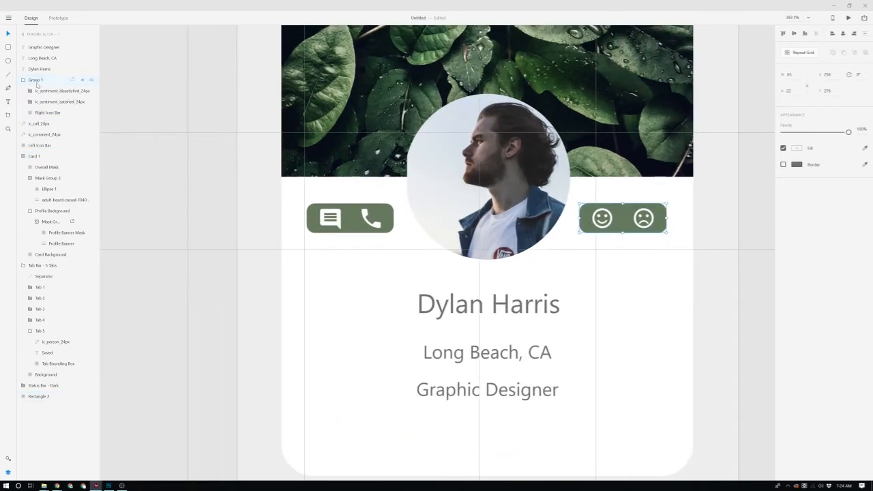
pyautogui.doubleClick(34, 81)
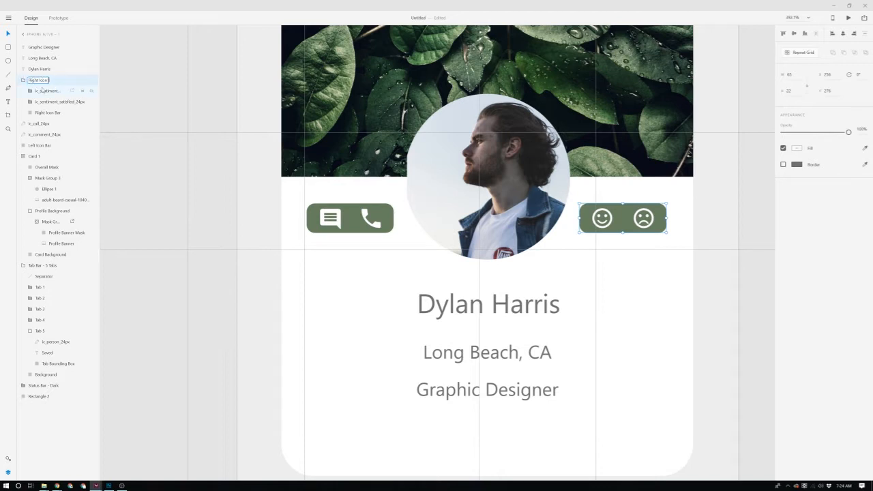
pyautogui.write('Right Icon Bar')
pyautogui.press('Return')
# - Group the comment icon with the left green bar and name the group Left Icon Bar
pyautogui.moveTo(206, 205); pyautogui.dragTo(353, 227)
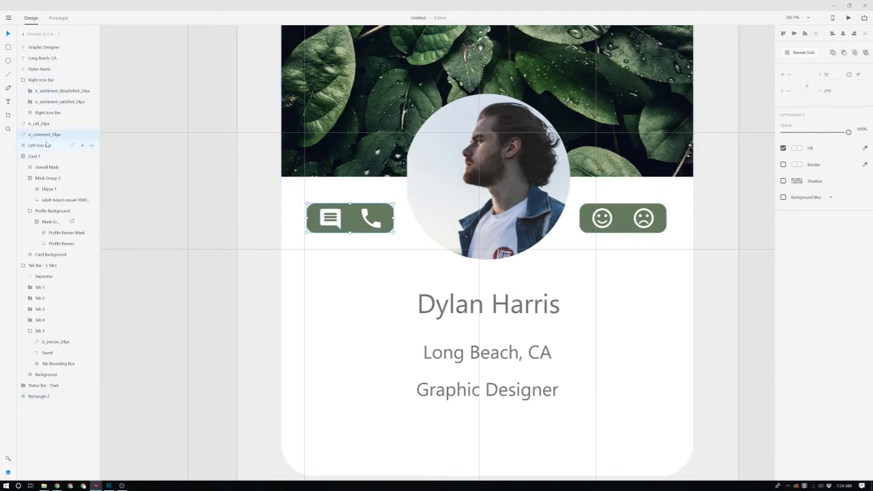
pyautogui.hotkey('ctrl', 'g')
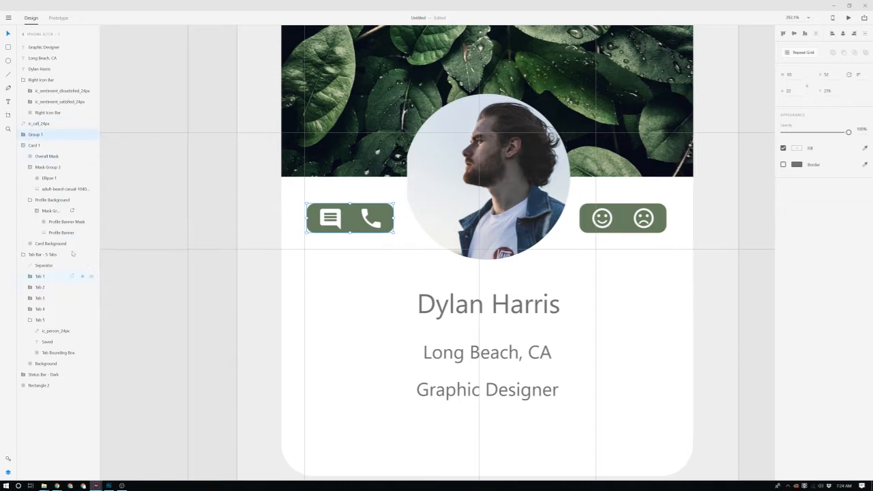
pyautogui.doubleClick(37, 135)
pyautogui.write('Left Icon Bar')
pyautogui.press('Return')
# - Group the card, both icon bars and the three text lines, and name the group First Card
pyautogui.hotkey('ctrl', '0')
pyautogui.moveTo(162, 113); pyautogui.dragTo(413, 407)
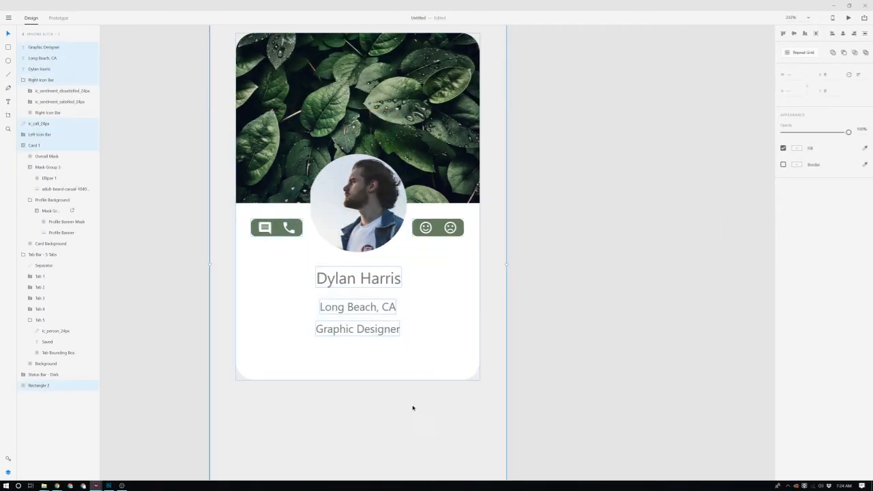
pyautogui.hotkey('ctrl', 'g')
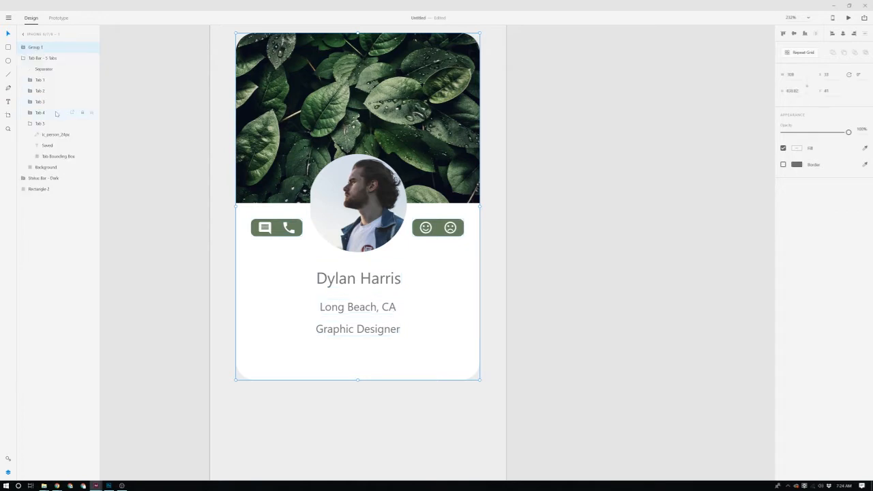
pyautogui.click(29, 47)
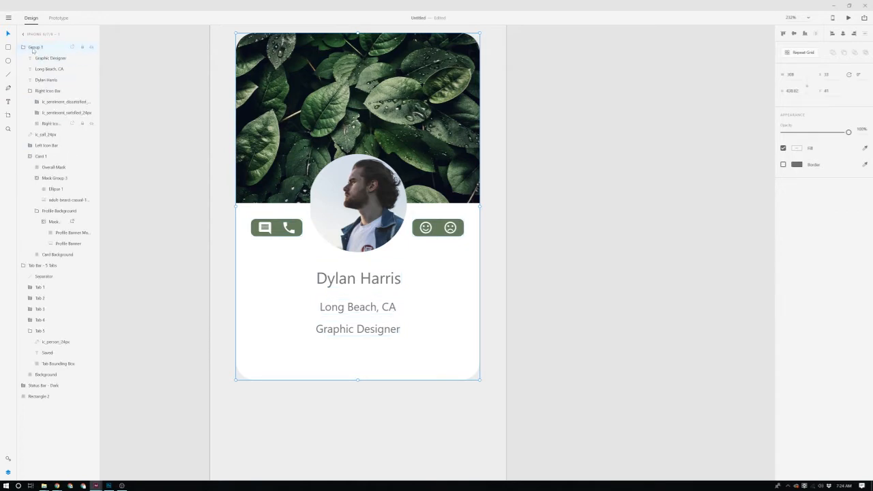
pyautogui.doubleClick(34, 47)
pyautogui.write('First Card')
pyautogui.press('Return')
# - Try to place the First Card group lower on the artboard, and undo it
pyautogui.scroll(-5, 500, 191)
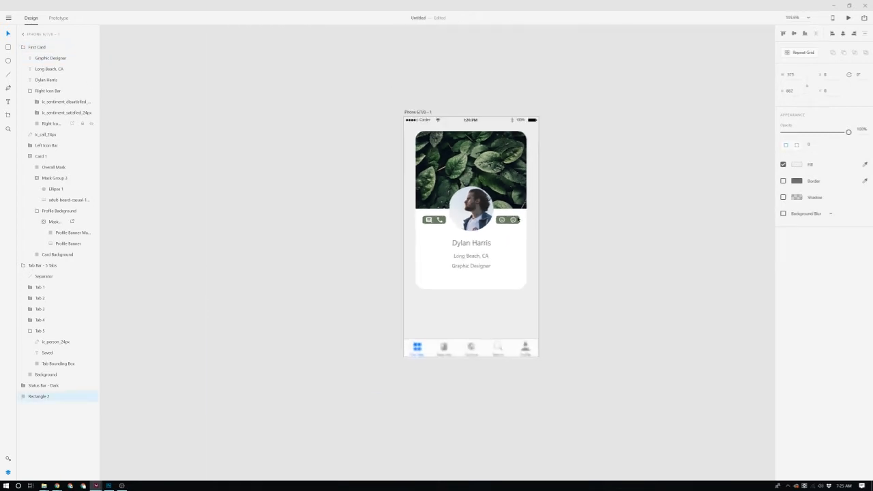
pyautogui.moveTo(518, 242); pyautogui.dragTo(516, 401)
pyautogui.hotkey('ctrl', 'z')
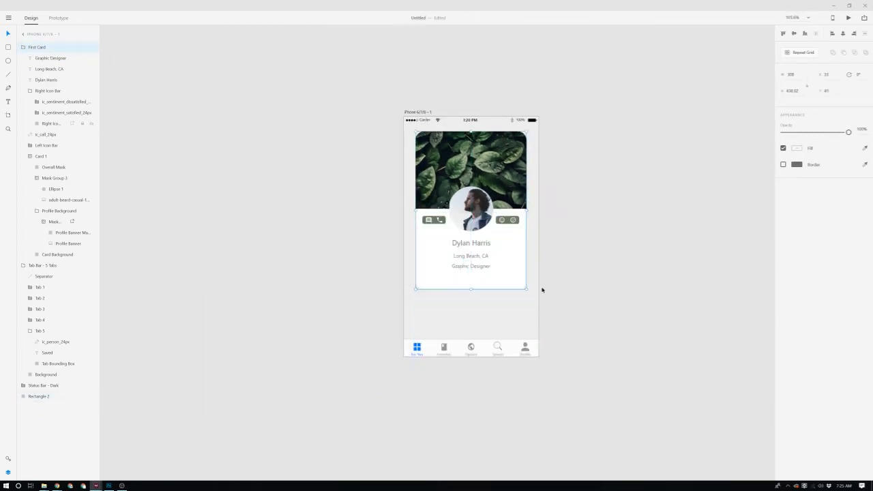
# - Turn First Card into a Repeat Grid and extend it downward to two cards with a gap of about 20 px
pyautogui.click(812, 52)
pyautogui.moveTo(473, 307); pyautogui.dragTo(459, 455)
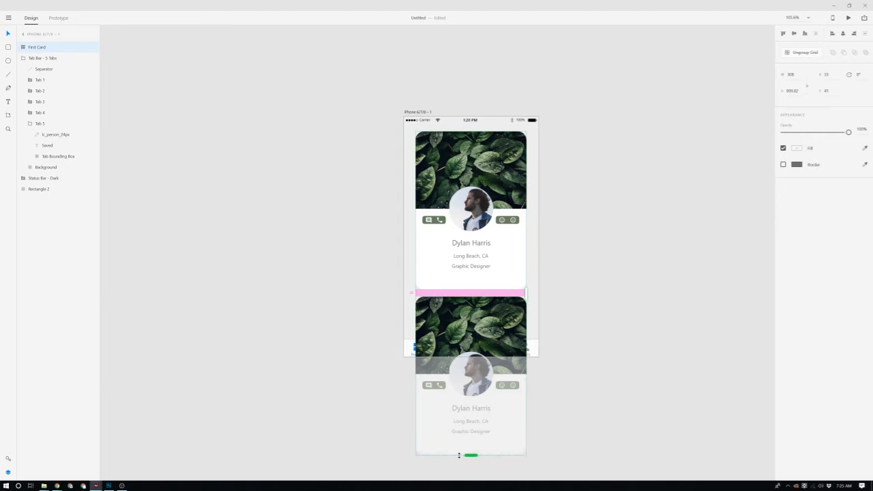
pyautogui.click(592, 429)
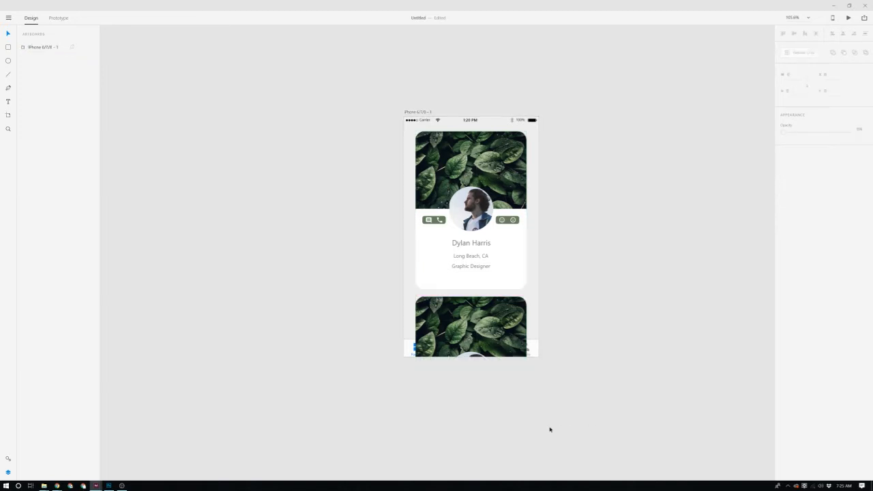
# - Send the card grid behind the tab bar and status bar, keeping it just in front of the background rectangle
pyautogui.click(511, 314)
pyautogui.hotkey('ctrl', 'shift', '[')
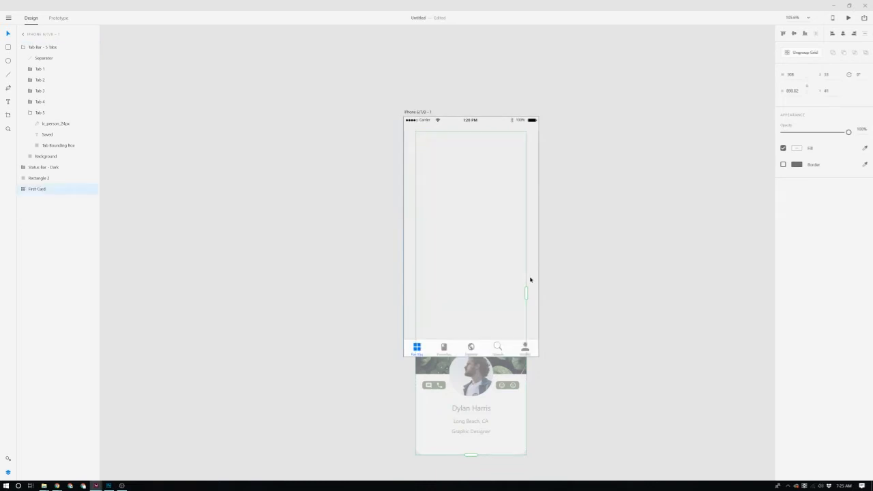
pyautogui.hotkey('ctrl', ']')
pyautogui.click(581, 330)
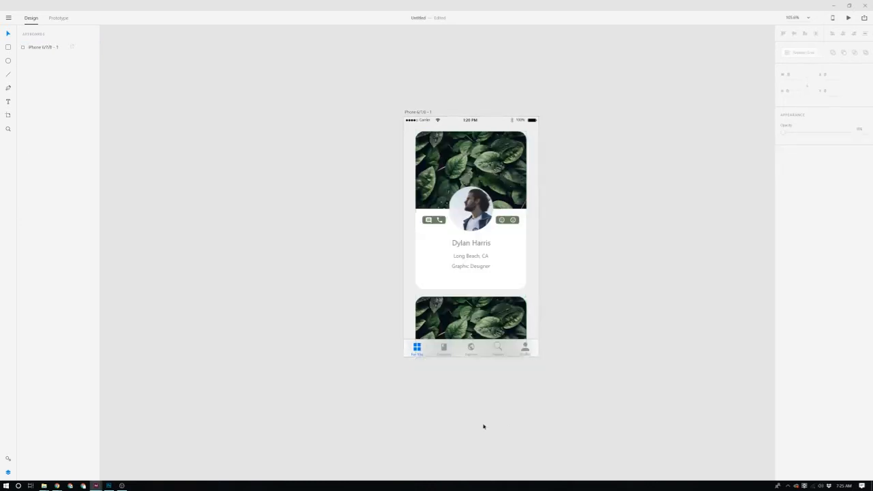
# - Enter the second card of the repeat grid and select the Overall Mask inside its Card 1 group
pyautogui.scroll(2, 483, 427)
pyautogui.doubleClick(494, 365)
pyautogui.doubleClick(494, 365)
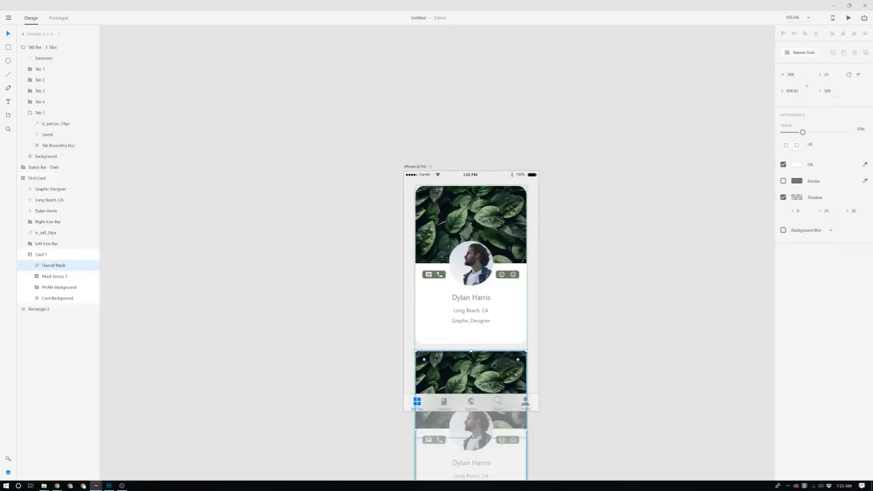
pyautogui.click(493, 365)
pyautogui.click(592, 362)
pyautogui.doubleClick(515, 377)
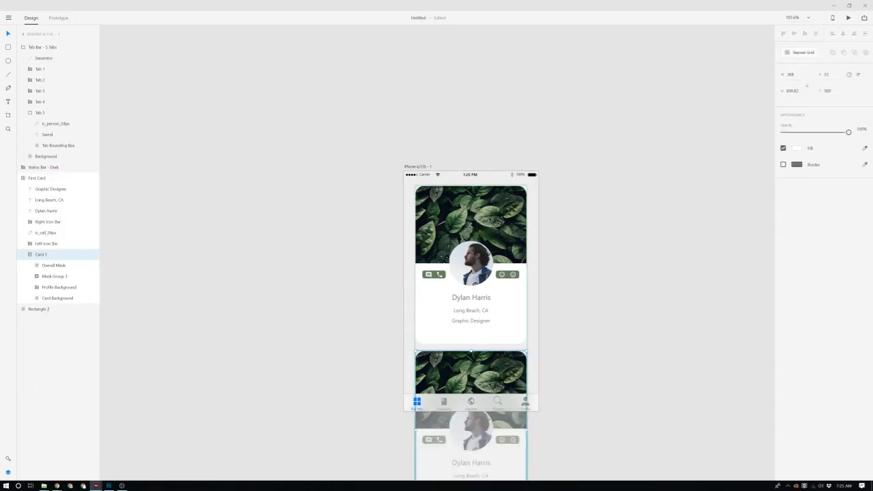
pyautogui.doubleClick(515, 377)
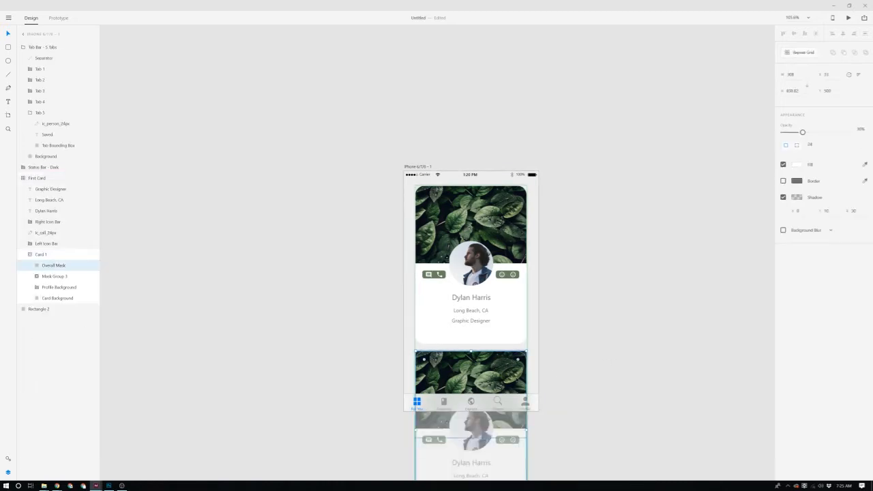
# - Expand the second card's avatar mask group and select the portrait photo inside it
pyautogui.click(51, 287)
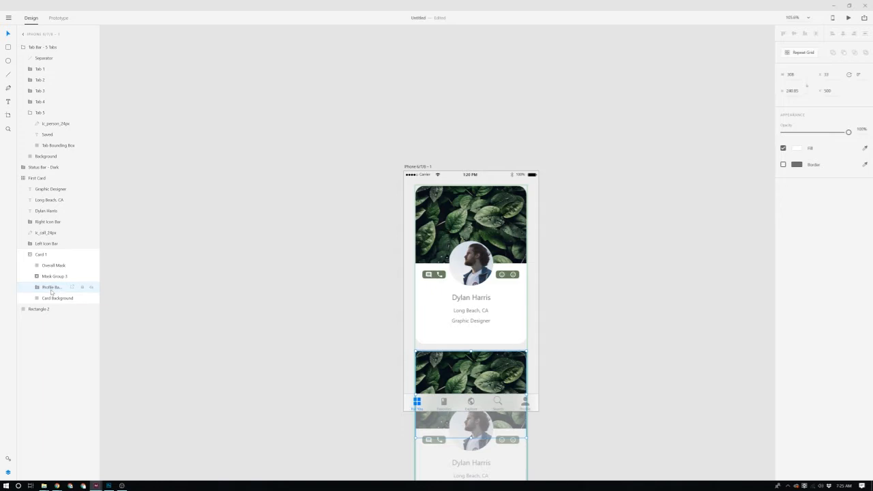
pyautogui.doubleClick(51, 287)
pyautogui.click(82, 292)
pyautogui.click(55, 276)
pyautogui.click(36, 277)
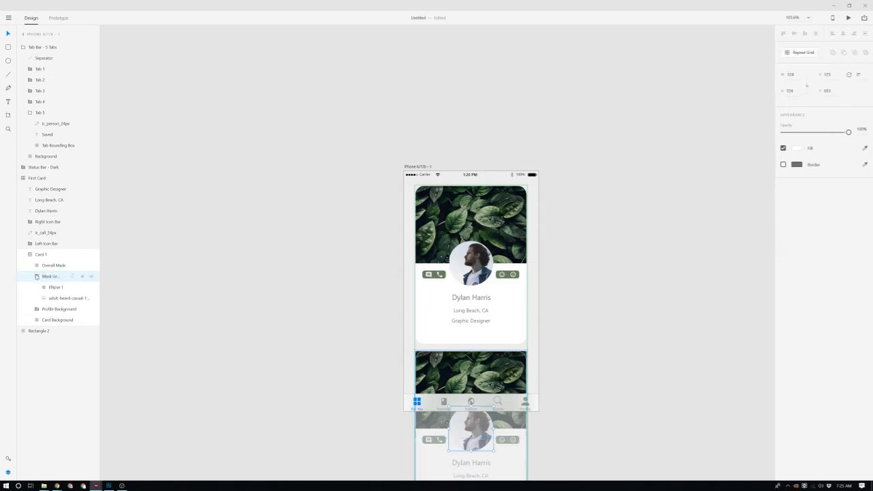
pyautogui.click(49, 300)
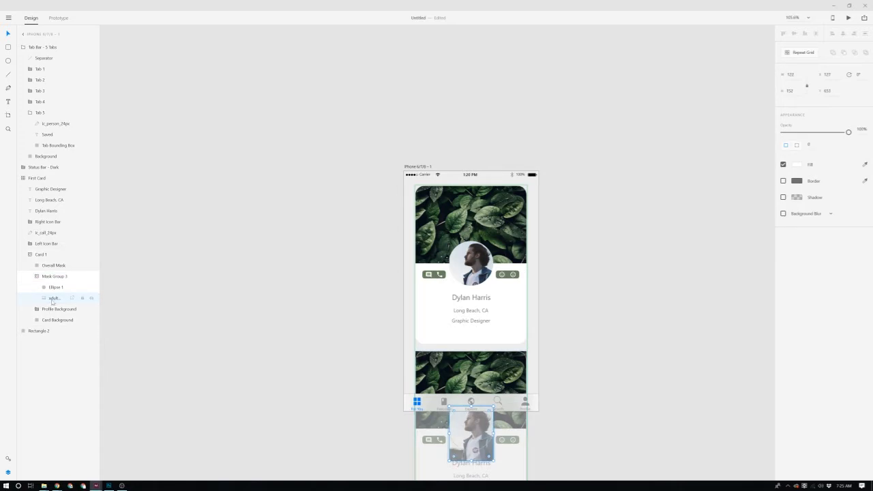
pyautogui.scroll(2, 450, 367)
pyautogui.scroll(-2, 450, 367)
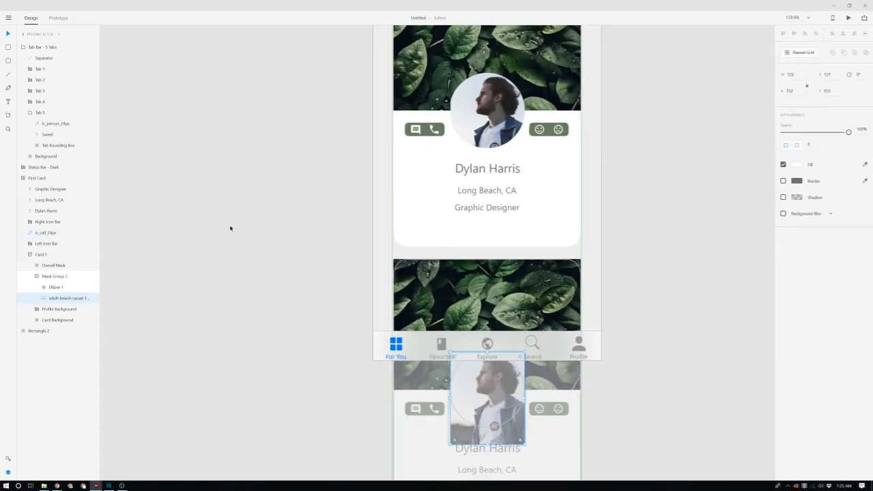
# - Expand the second card's Profile Background and its mask group, and select the Profile Banner image
pyautogui.click(46, 309)
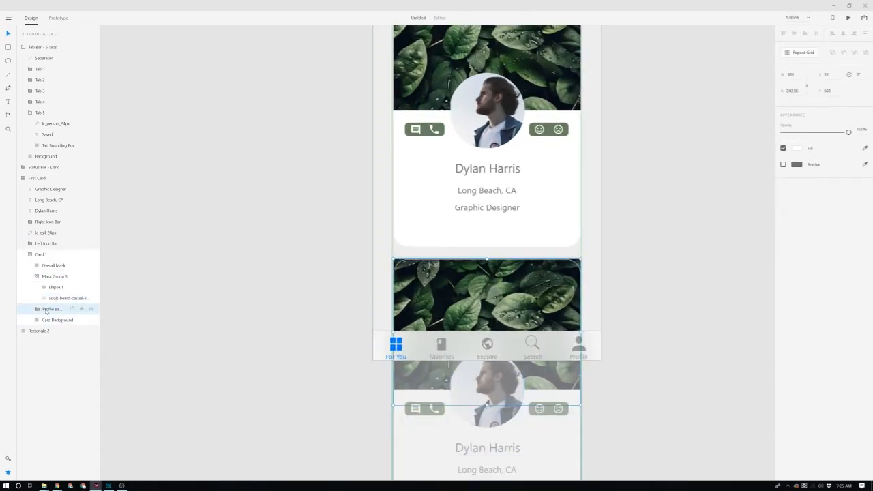
pyautogui.click(37, 309)
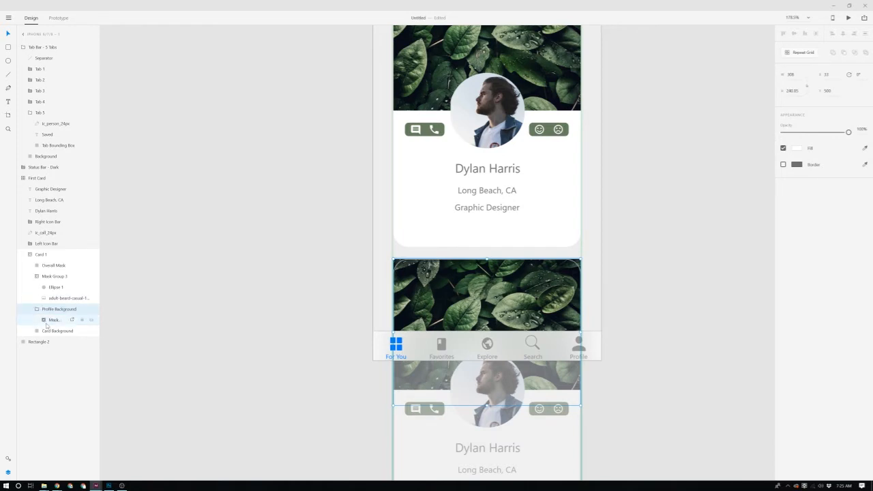
pyautogui.click(44, 320)
pyautogui.click(51, 342)
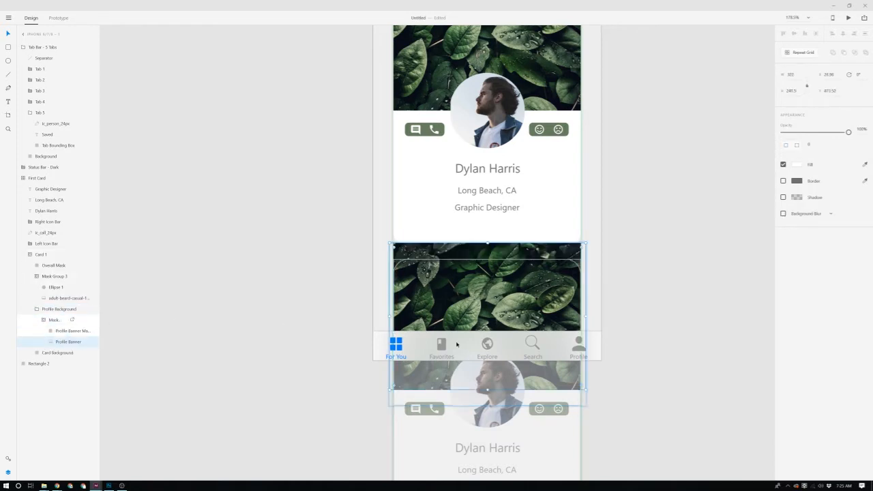
# - Switch to the Pexels page in Chrome and search for Ocean photos
pyautogui.moveTo(59, 485)
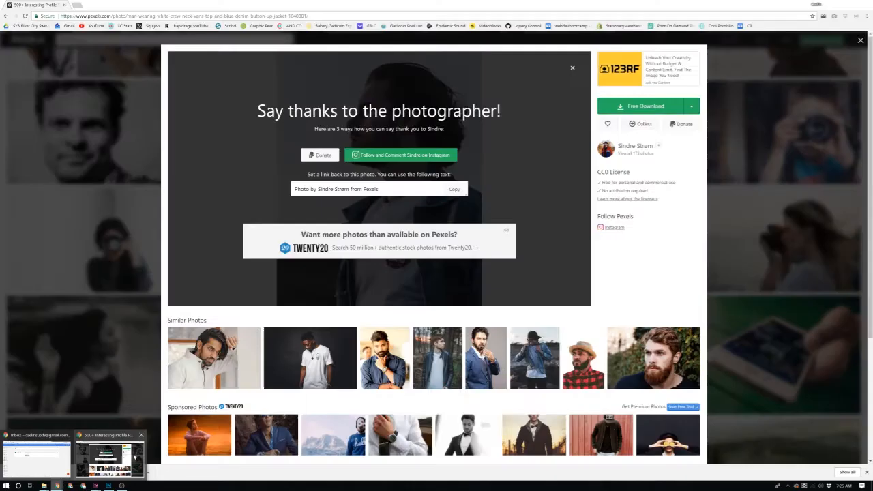
pyautogui.click(102, 454)
pyautogui.click(65, 232)
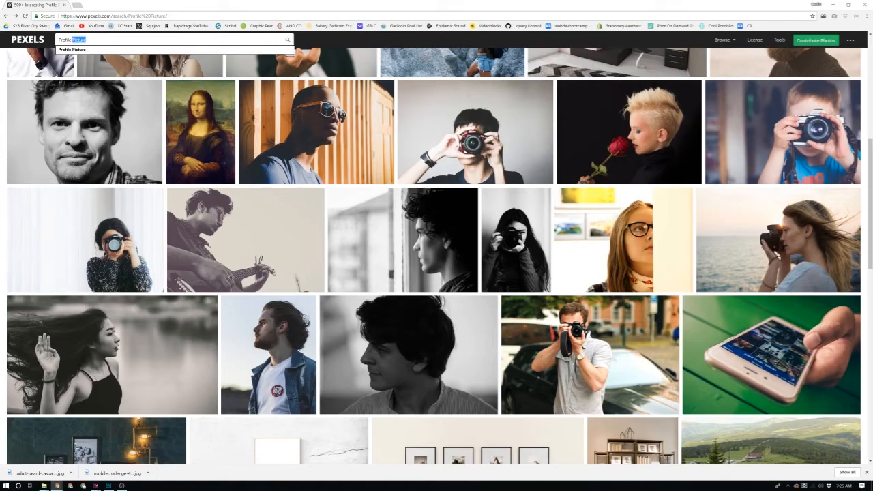
pyautogui.write('dcea')
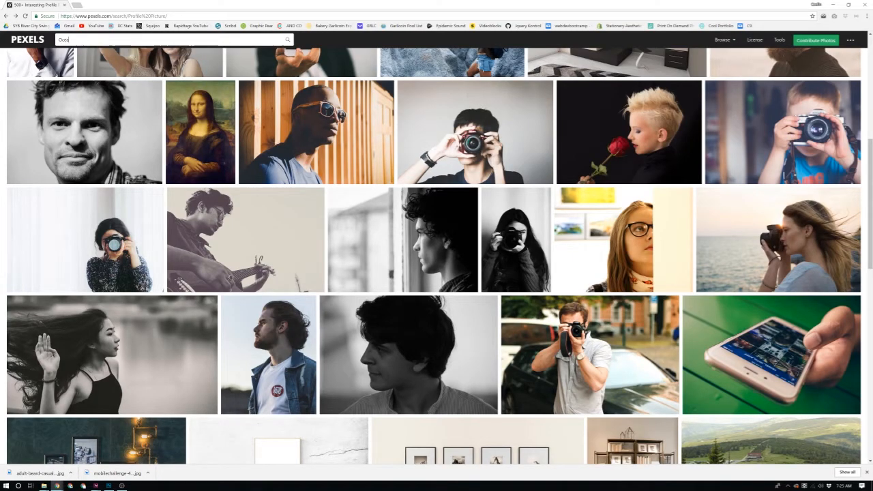
pyautogui.write('n')
pyautogui.press('Return')
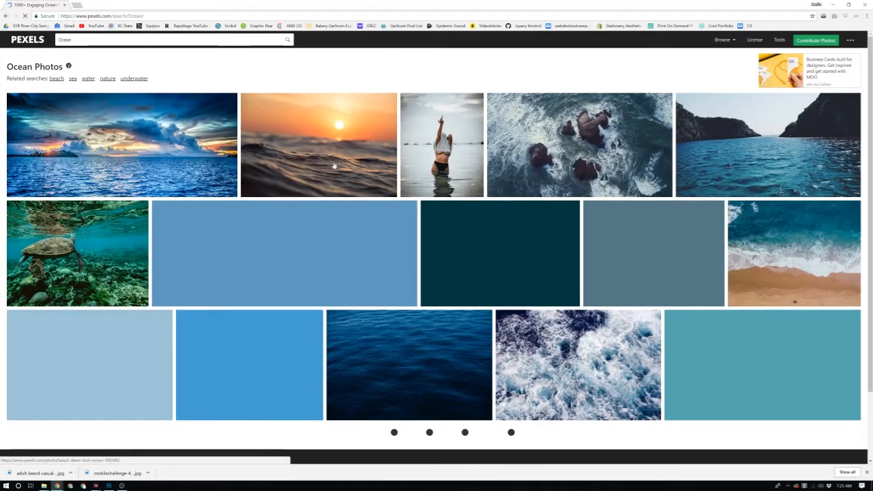
# - Download the aerial photo of dark teal waves washing onto a pale beach, and return to the Adobe XD card design
pyautogui.scroll(-1, 520, 199)
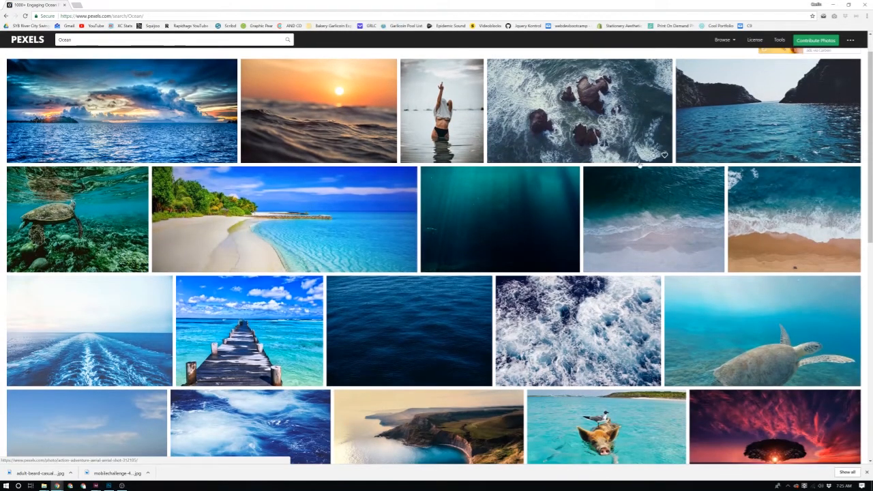
pyautogui.click(639, 201)
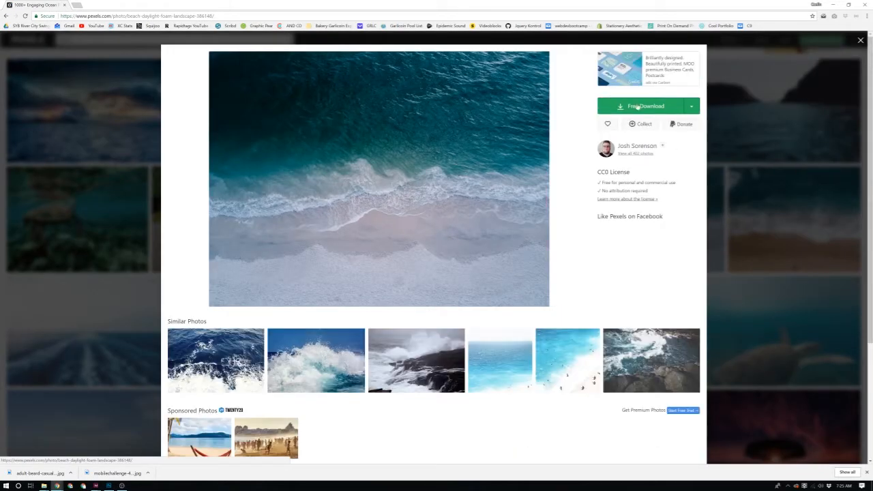
pyautogui.click(637, 107)
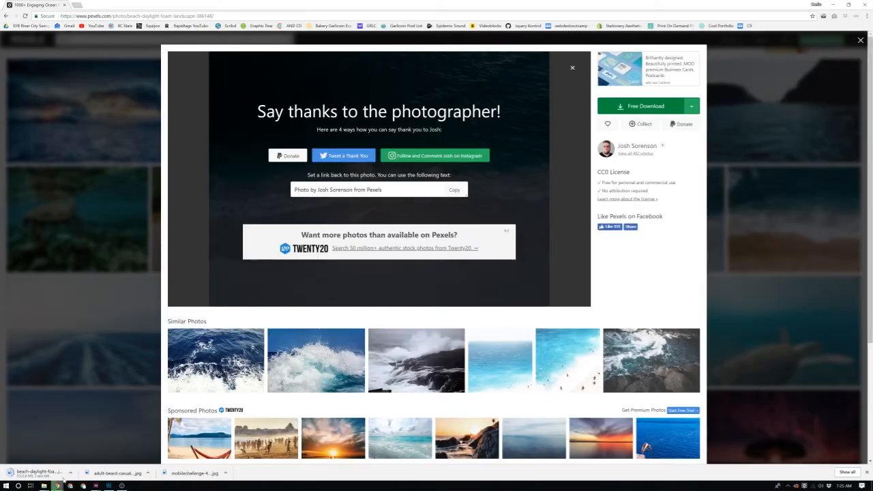
pyautogui.click(96, 485)
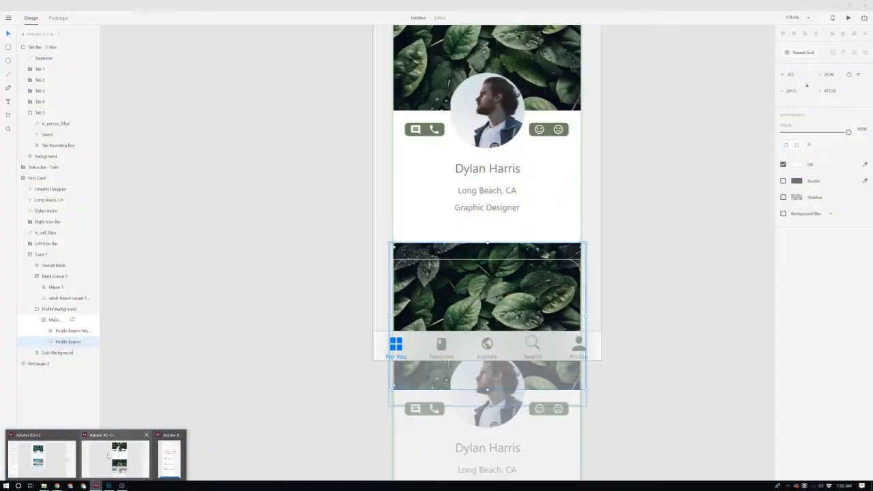
pyautogui.click(62, 462)
pyautogui.moveTo(93, 334)
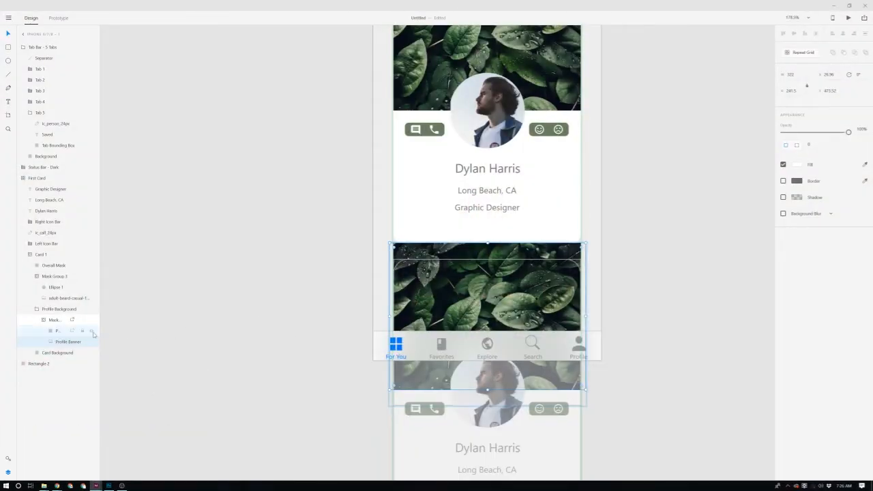
# - Try to replace the second card's banner by importing beach-daylight-foam-386148 into its Profile Background mask group
pyautogui.hotkey('ctrl', 'shift', 'i')
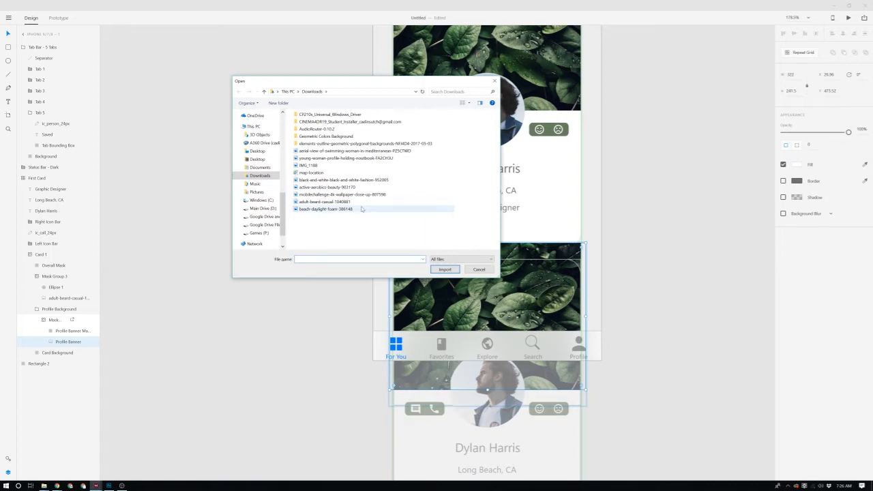
pyautogui.doubleClick(361, 209)
pyautogui.scroll(-3, 362, 213)
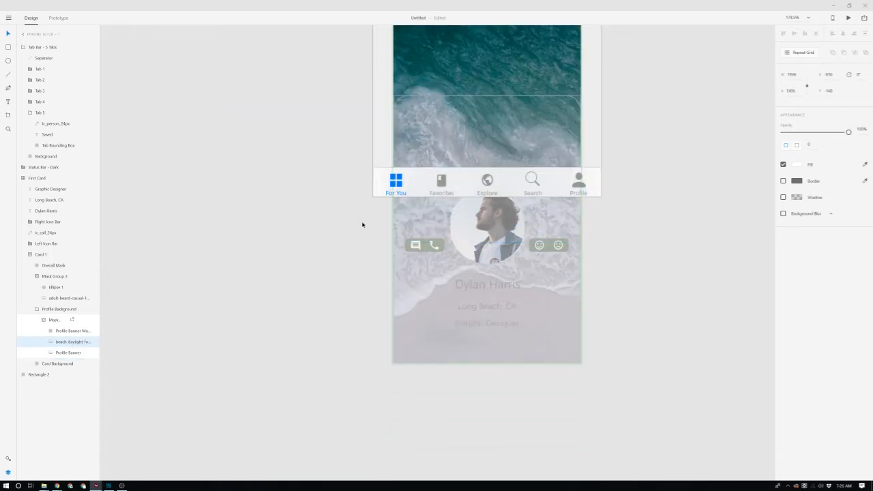
pyautogui.keyDown('ctrl'); pyautogui.scroll(-5, 362, 213); pyautogui.keyUp('ctrl')
pyautogui.scroll(2, 363, 227)
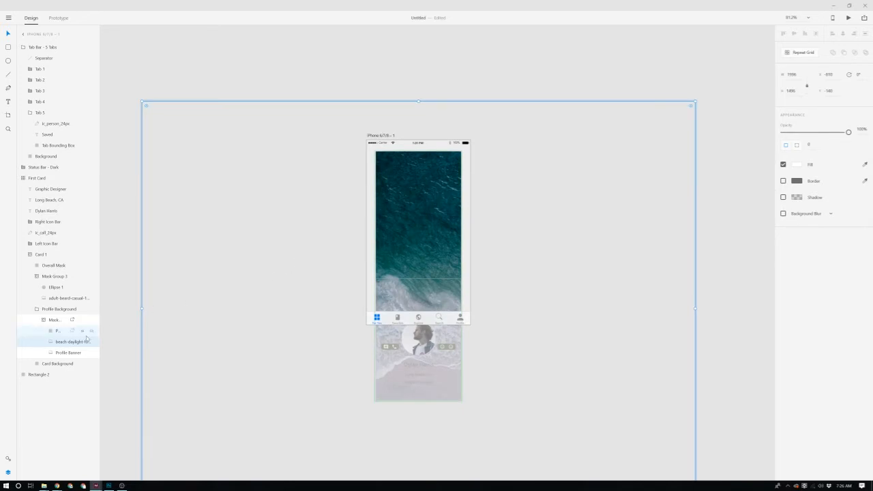
pyautogui.click(694, 292)
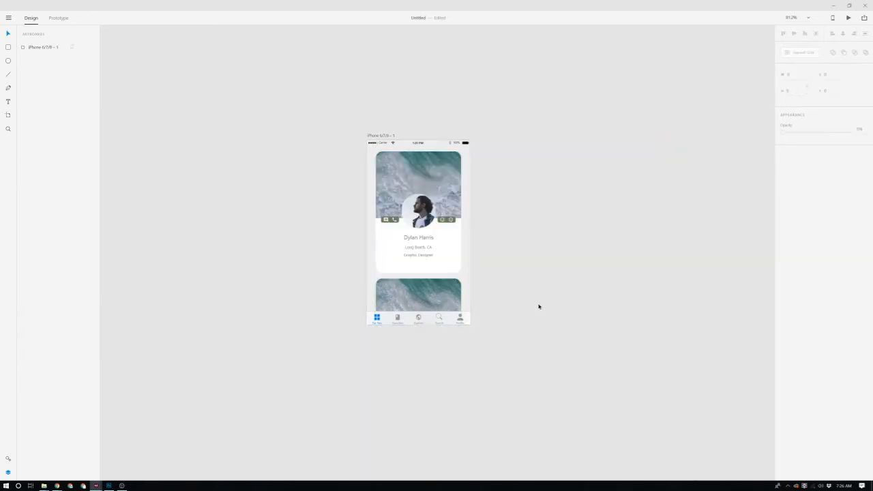
pyautogui.keyDown('ctrl'); pyautogui.click(400, 306); pyautogui.keyUp('ctrl')
pyautogui.scroll(5, 400, 306)
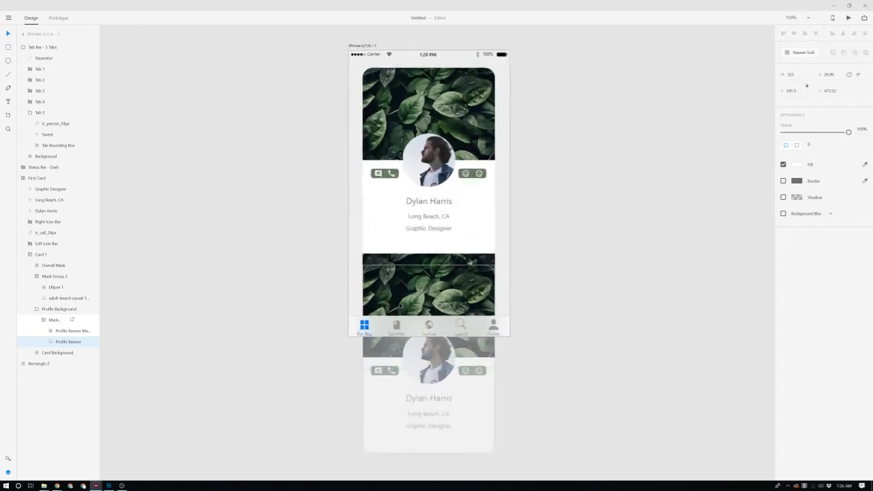
# - Select the banner mask group inside the second card's Profile Background
pyautogui.click(623, 292)
pyautogui.click(479, 162)
pyautogui.doubleClick(467, 292)
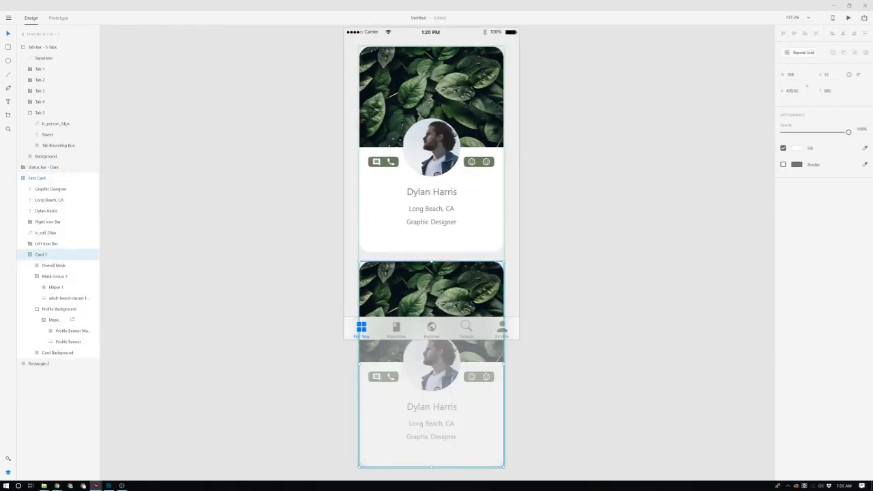
pyautogui.click(657, 291)
pyautogui.click(471, 291)
pyautogui.doubleClick(471, 292)
pyautogui.doubleClick(470, 292)
pyautogui.doubleClick(471, 292)
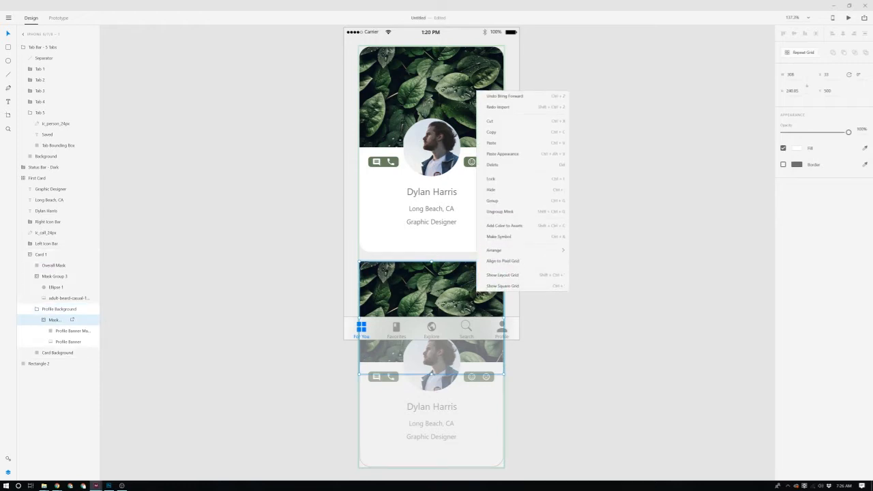
pyautogui.moveTo(550, 255)
pyautogui.press('Escape')
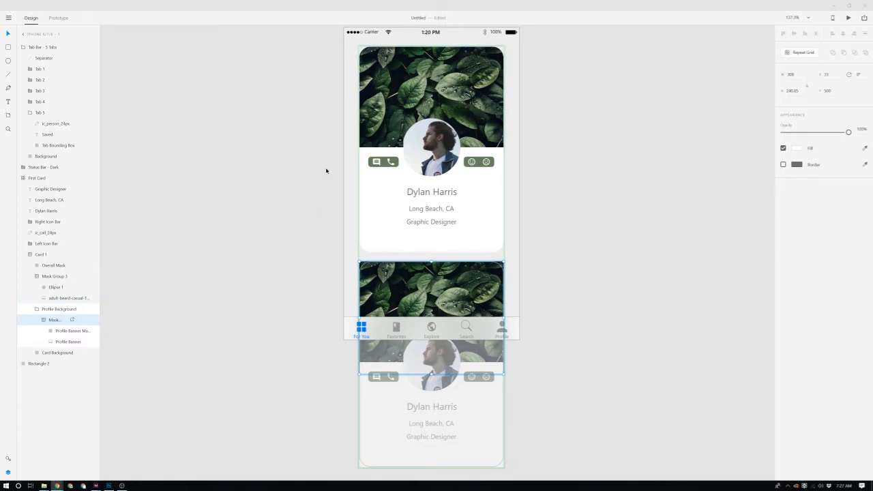
# - Duplicate the banner mask group and import beach-daylight-foam-386148 and mobilechallenge-4k-wallpaper-close-up-807598 into the Profile Background group
pyautogui.press('super')
pyautogui.press('super')
pyautogui.hotkey('ctrl', 'd')
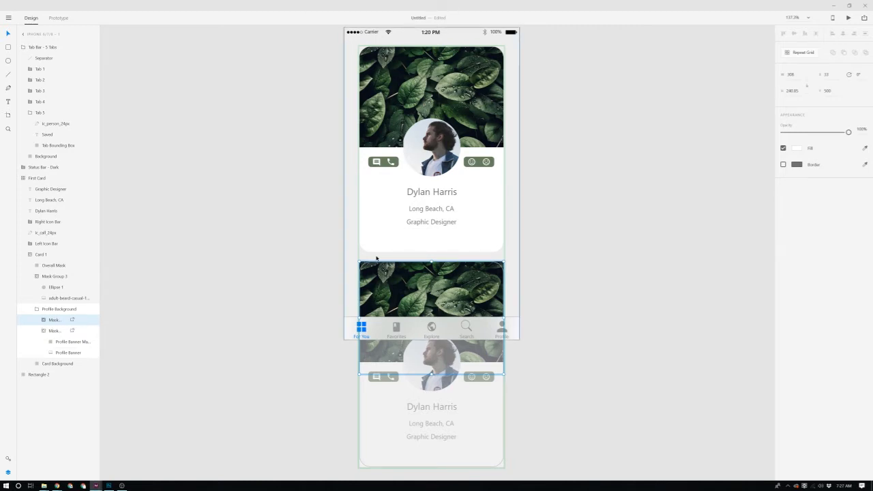
pyautogui.hotkey('ctrl', 'shift', 'i')
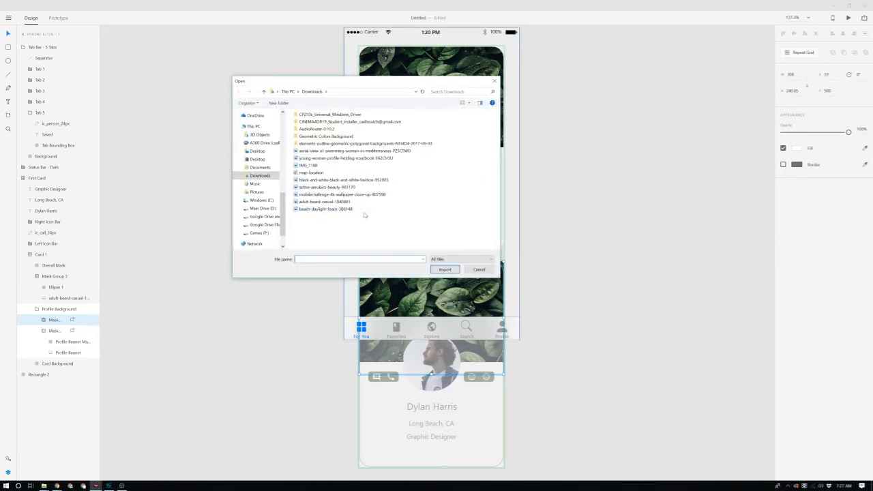
pyautogui.click(354, 209)
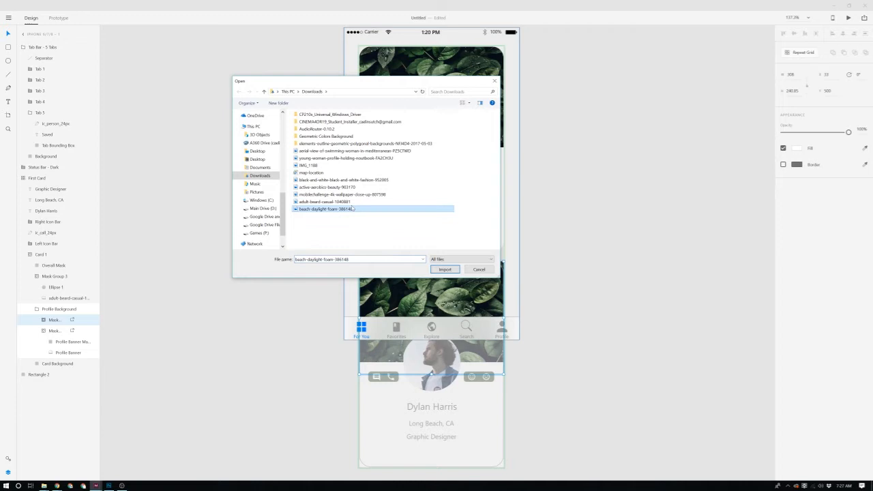
pyautogui.keyDown('ctrl'); pyautogui.click(354, 194); pyautogui.keyUp('ctrl')
pyautogui.click(440, 270)
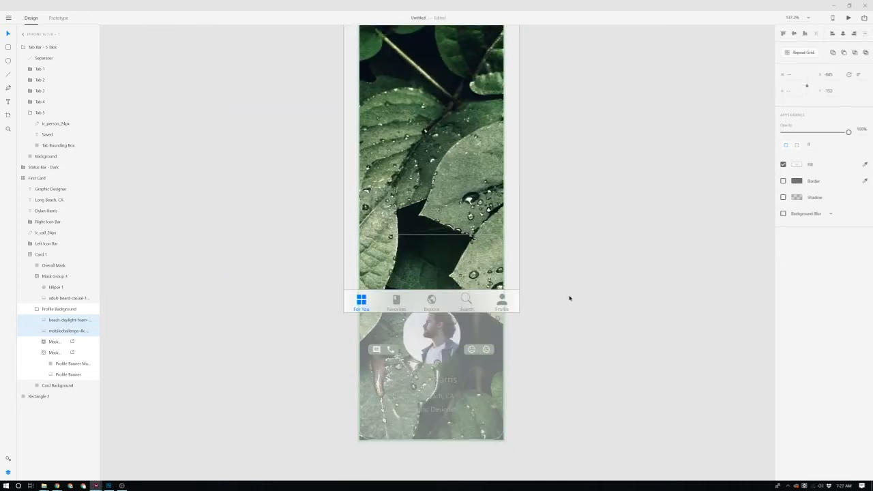
pyautogui.scroll(1, 592, 285)
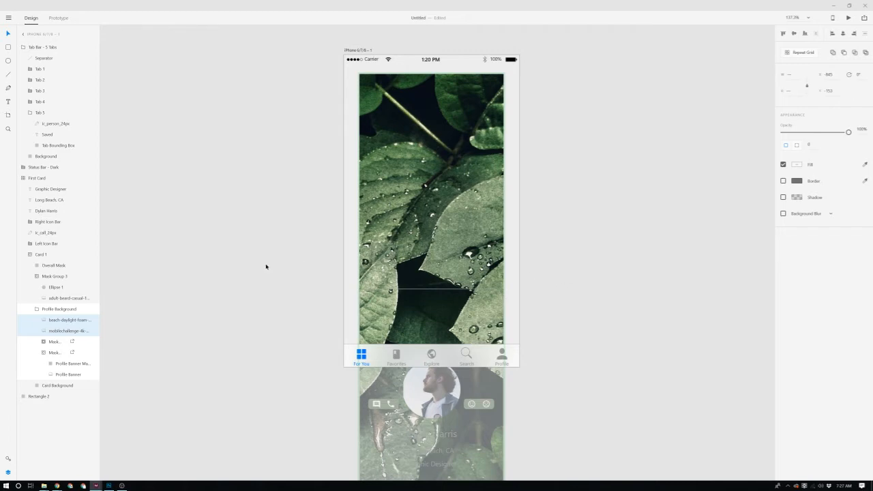
# - Move the Profile Background group aside, and undo the move, the two-image import and the mask group duplication
pyautogui.click(87, 309)
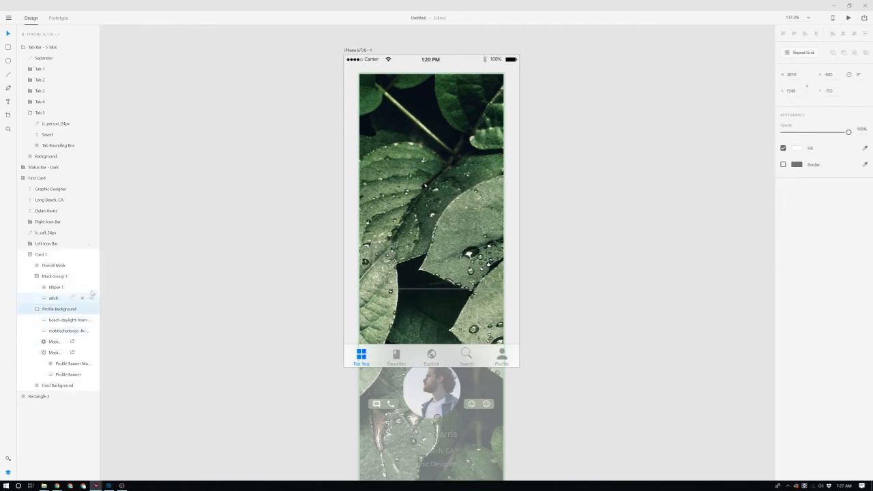
pyautogui.moveTo(389, 254); pyautogui.dragTo(706, 388)
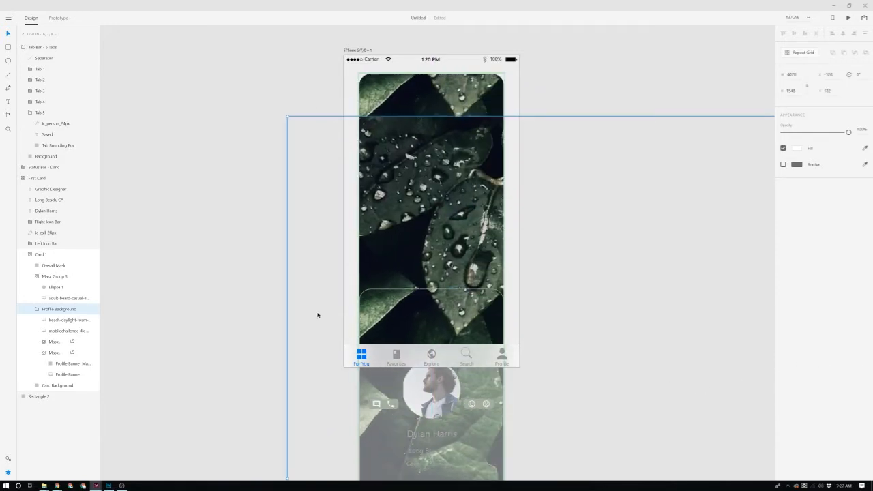
pyautogui.hotkey('ctrl', 'z')
pyautogui.hotkey('ctrl', 'z')
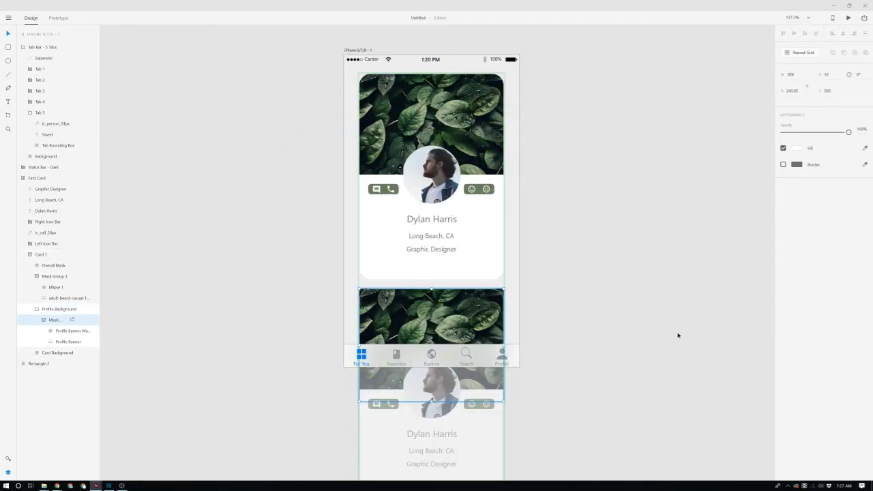
pyautogui.click(672, 336)
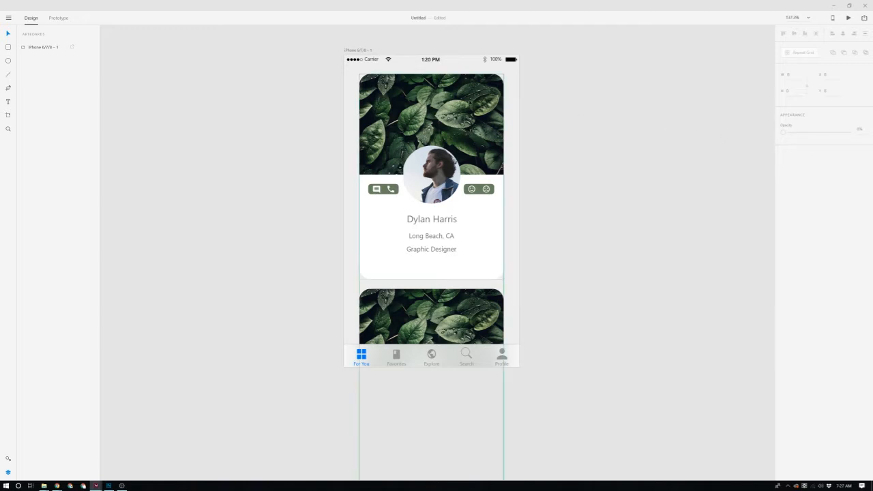
# - Duplicate the Profile Banner image inside the first card's banner mask group
pyautogui.doubleClick(434, 79)
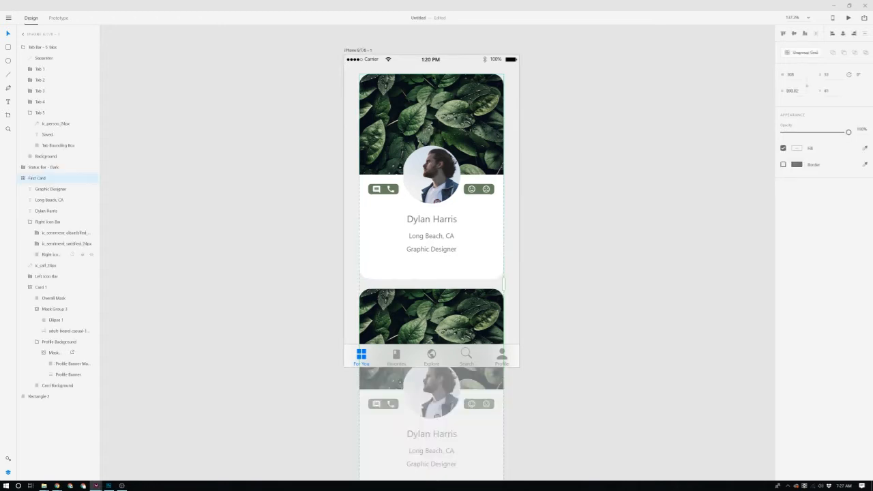
pyautogui.doubleClick(432, 116)
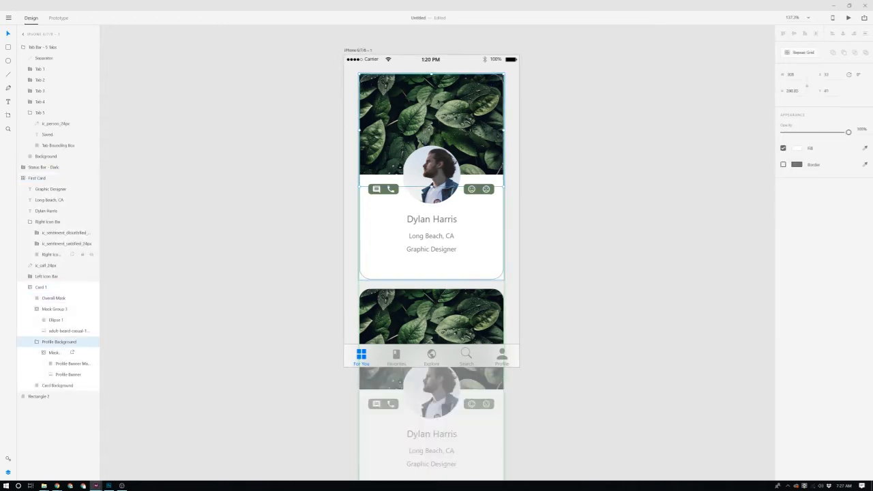
pyautogui.doubleClick(432, 116)
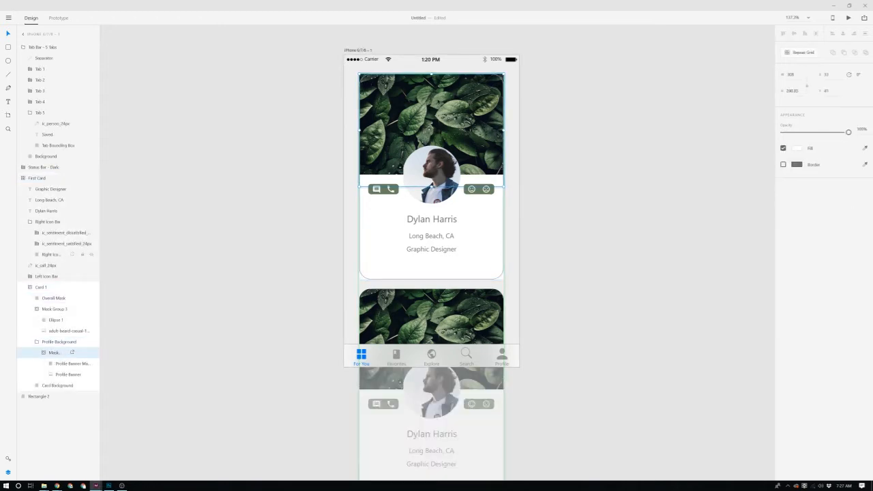
pyautogui.doubleClick(432, 174)
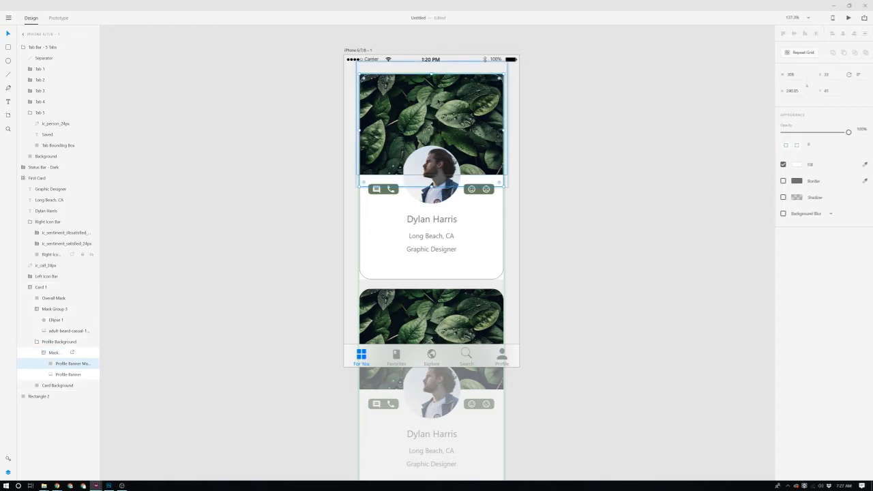
pyautogui.hotkey('ctrl', 'd')
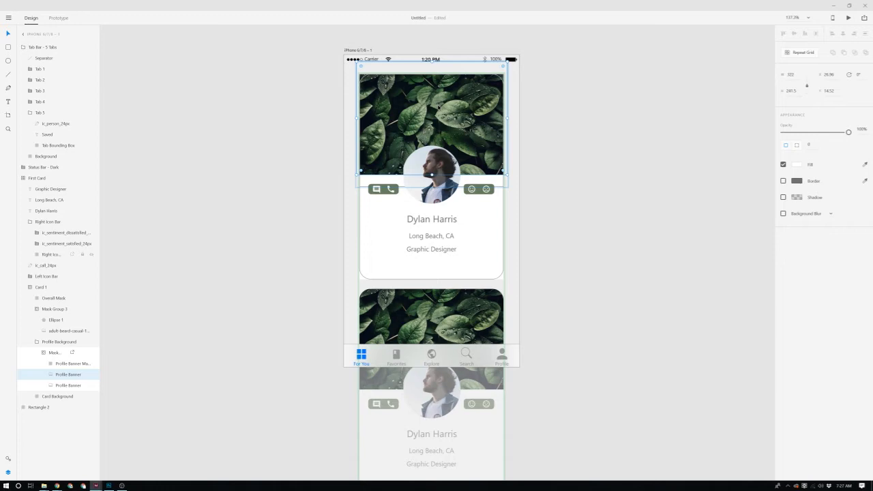
# - Try importing the beach-daylight-foam and mobilechallenge-4k-wallpaper images together into the first card's banner mask group, and undo the import and the banner duplicate
pyautogui.hotkey('ctrl', 'shift', 'i')
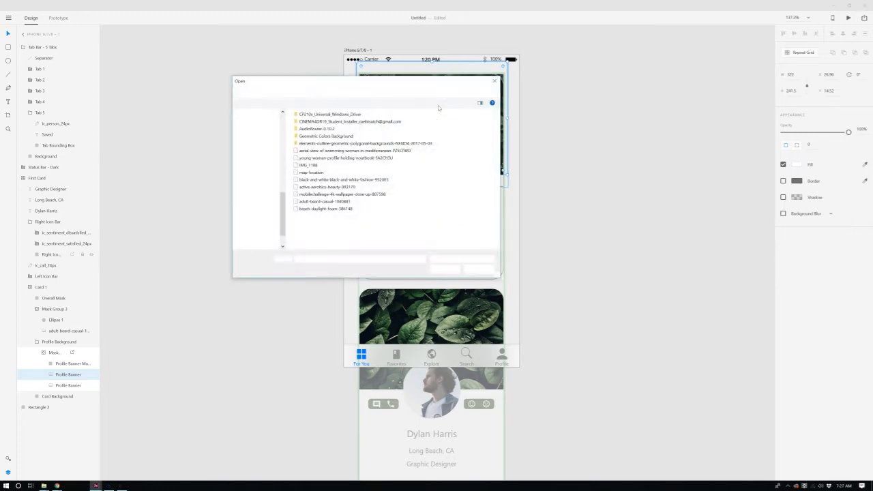
pyautogui.click(390, 209)
pyautogui.keyDown('ctrl'); pyautogui.click(383, 195); pyautogui.keyUp('ctrl')
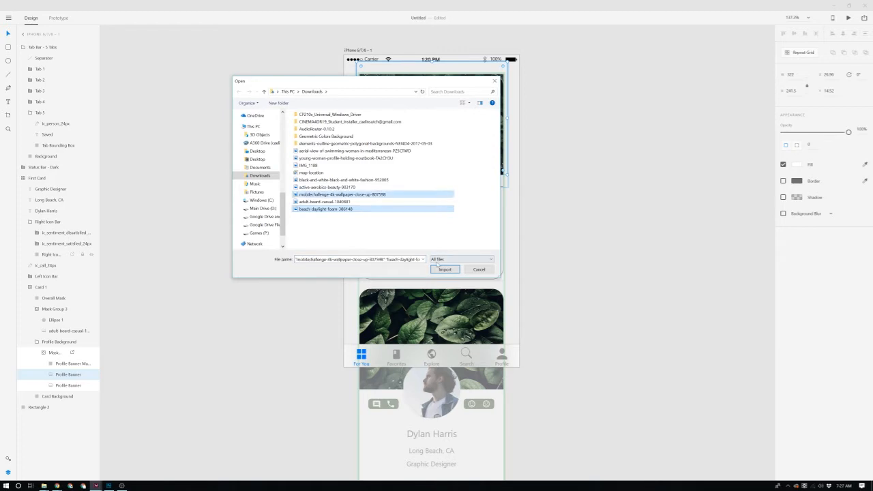
pyautogui.click(444, 269)
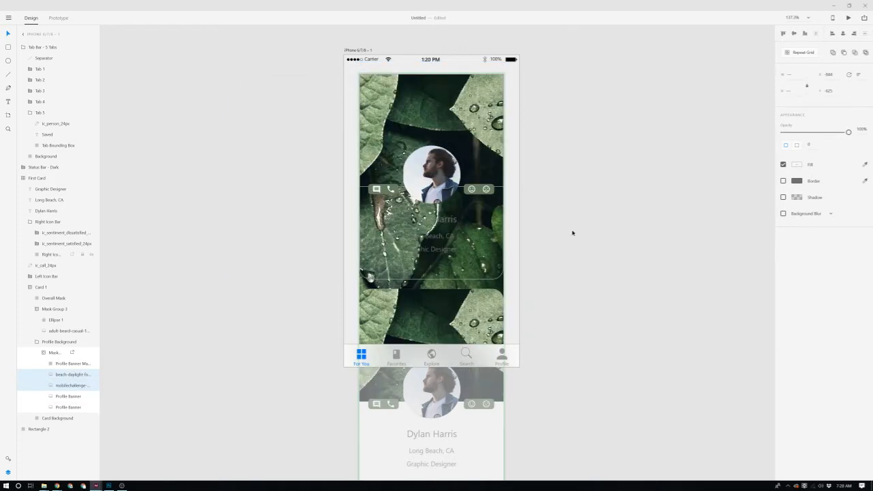
pyautogui.hotkey('ctrl', 'z')
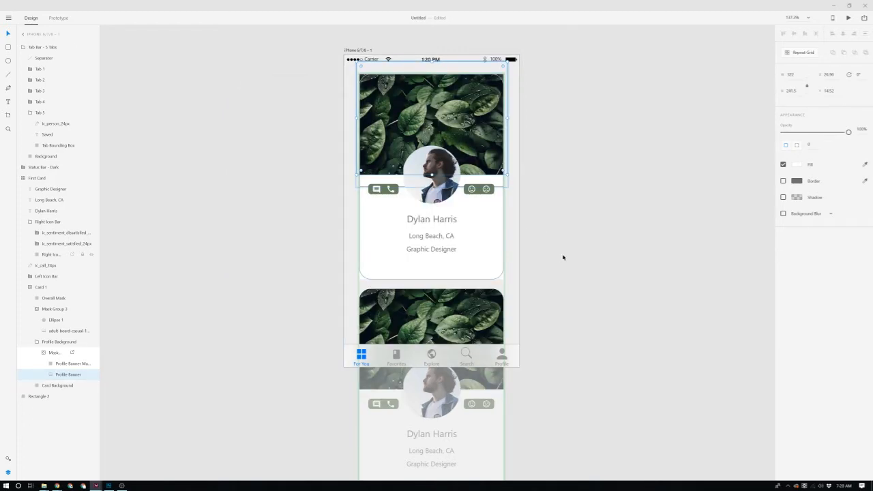
# - Shrink the First Card repeat grid vertically until it holds only the first card
pyautogui.click(562, 257)
pyautogui.click(466, 323)
pyautogui.scroll(-2, 464, 326)
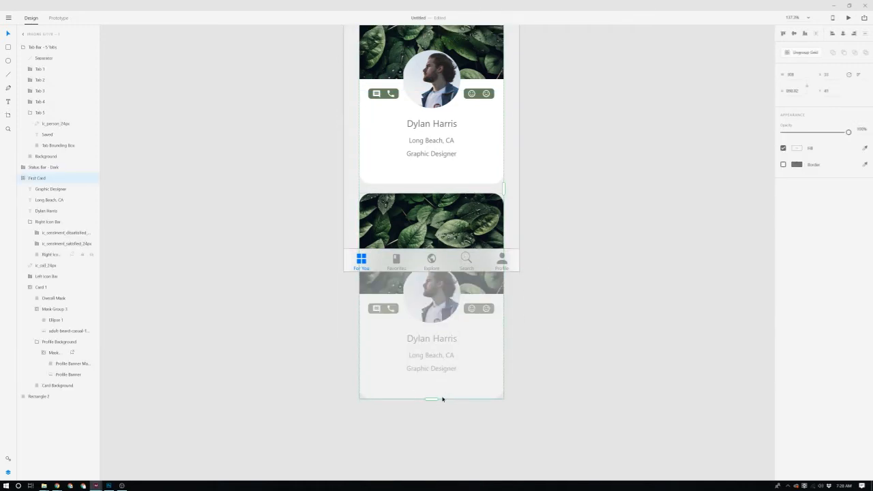
pyautogui.moveTo(430, 400); pyautogui.dragTo(444, 184)
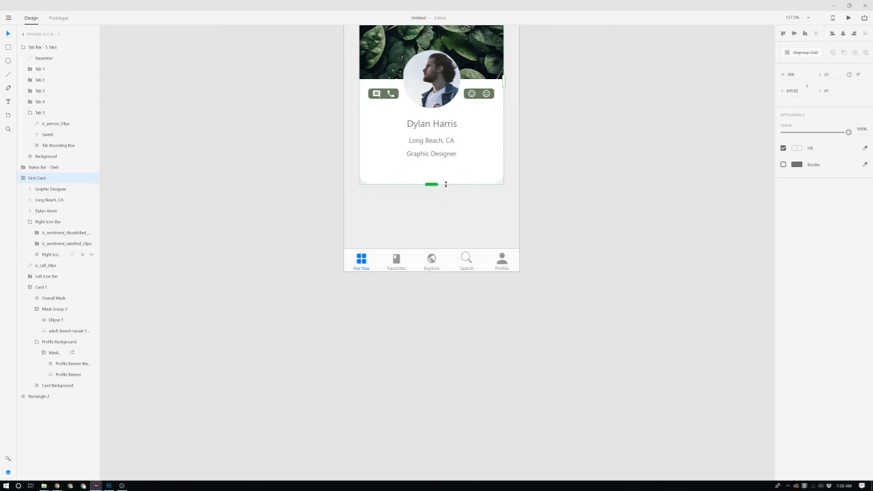
pyautogui.scroll(2, 488, 193)
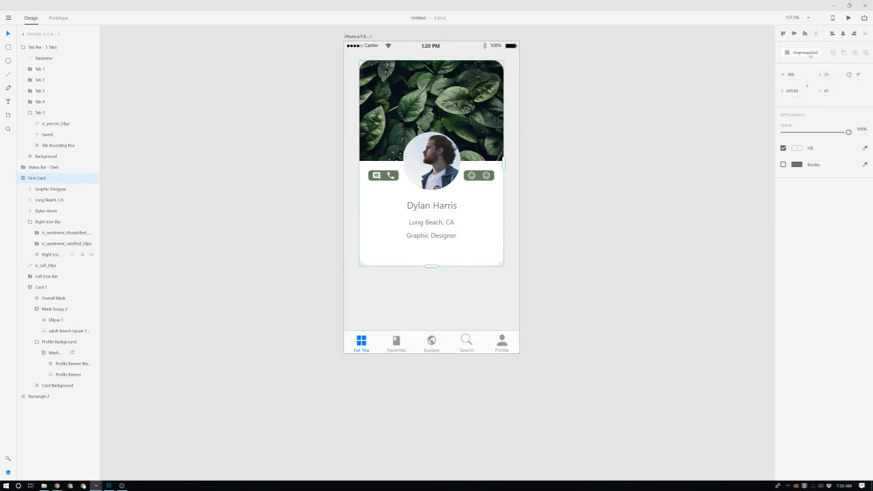
# - Ungroup the repeat grid and place a copy of the First Card group directly below the original, at X 33, Y 501
pyautogui.click(610, 187)
pyautogui.click(446, 220)
pyautogui.moveTo(446, 220); pyautogui.dragTo(463, 439)
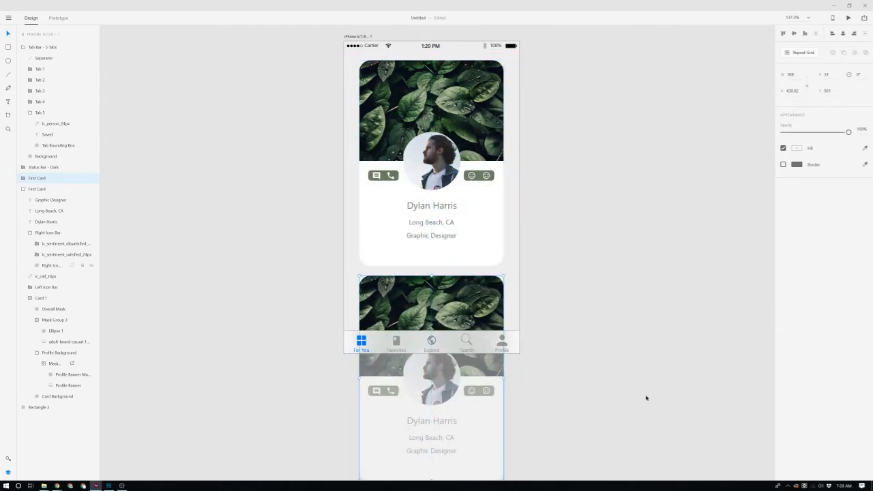
# - Select the Profile Banner image inside the copied card's Profile Background mask group
pyautogui.click(562, 395)
pyautogui.click(477, 320)
pyautogui.doubleClick(477, 321)
pyautogui.doubleClick(478, 321)
pyautogui.doubleClick(477, 321)
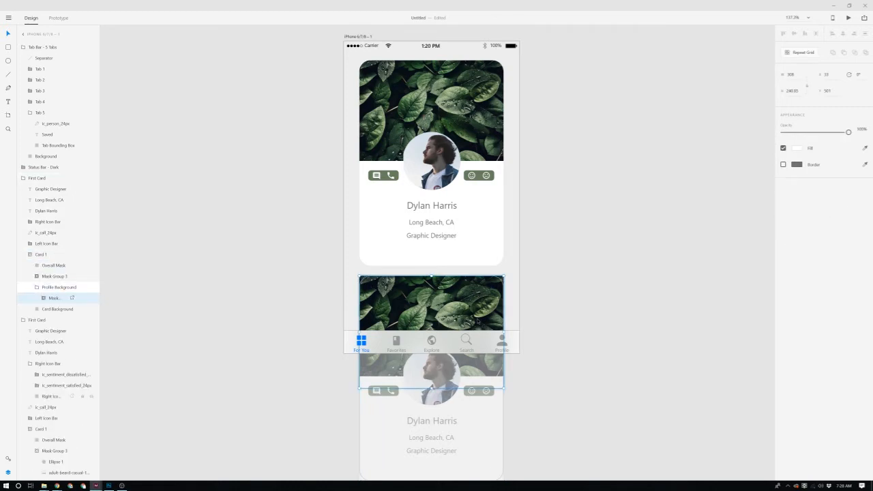
pyautogui.doubleClick(477, 321)
pyautogui.doubleClick(477, 321)
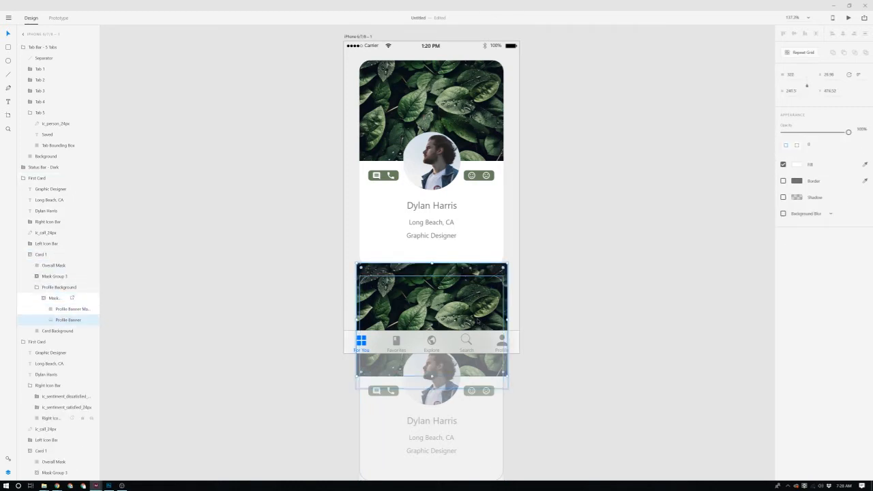
# - Import beach-daylight-foam-386148 into the copied card's banner mask group
pyautogui.hotkey('ctrl', 'shift', 'i')
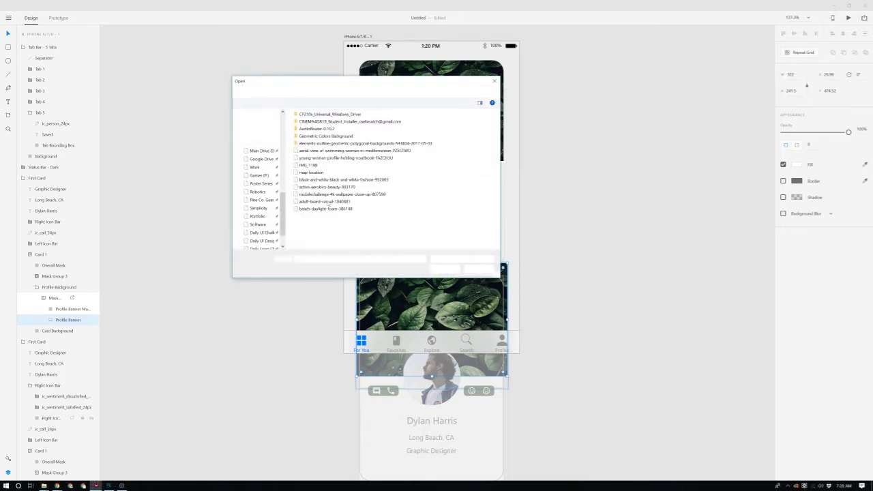
pyautogui.click(341, 210)
pyautogui.doubleClick(342, 210)
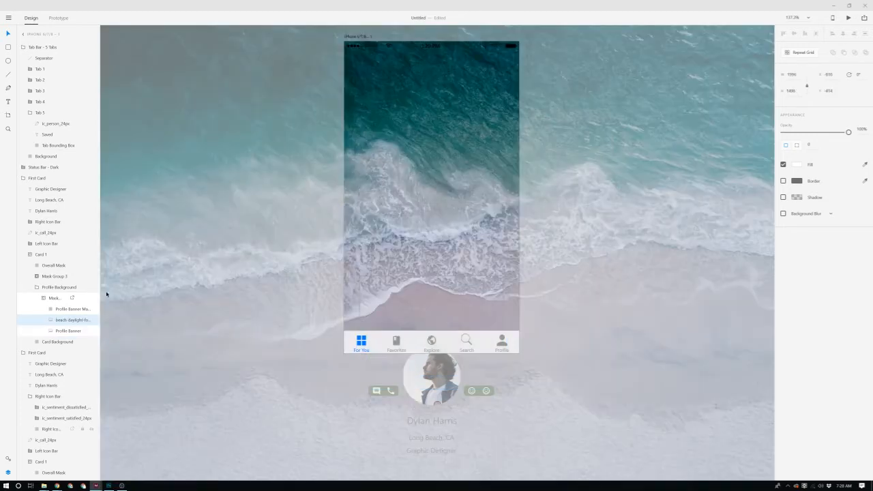
pyautogui.scroll(-2, 120, 343)
pyautogui.scroll(-2, 120, 343)
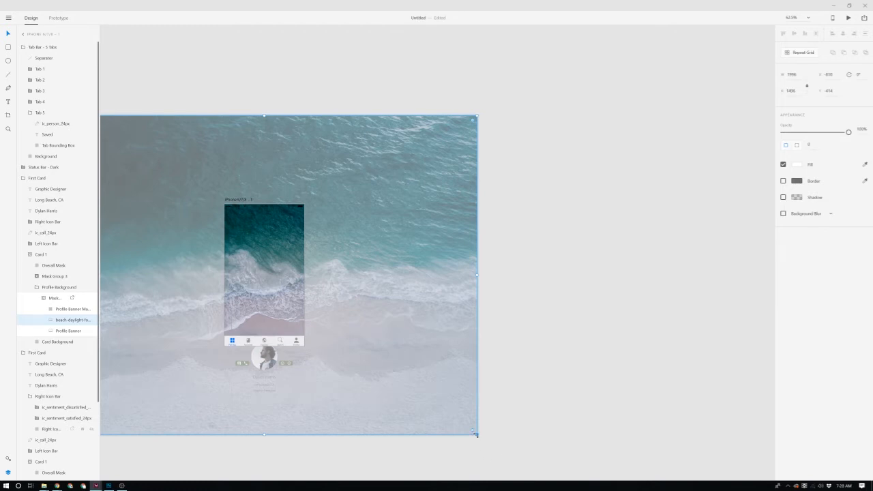
# - Scale down the imported beach photo and position it over the copied card so it fills the banner mask
pyautogui.moveTo(474, 433); pyautogui.dragTo(298, 300)
pyautogui.scroll(5, 293, 307)
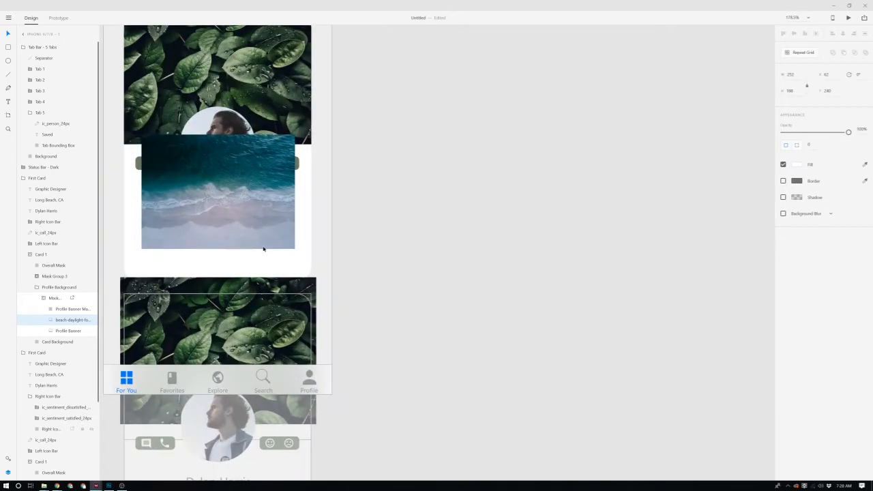
pyautogui.moveTo(263, 247); pyautogui.dragTo(331, 432)
pyautogui.moveTo(281, 417); pyautogui.dragTo(265, 409)
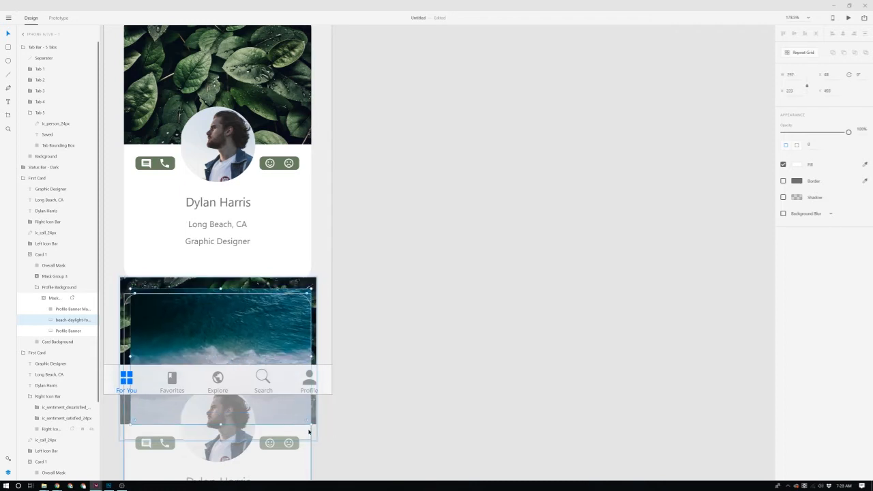
pyautogui.moveTo(312, 425)
pyautogui.mouseDown()
pyautogui.moveTo(327, 433)
pyautogui.moveTo(296, 411)
pyautogui.moveTo(311, 405)
pyautogui.moveTo(305, 411)
pyautogui.mouseUp()
pyautogui.click(344, 370)
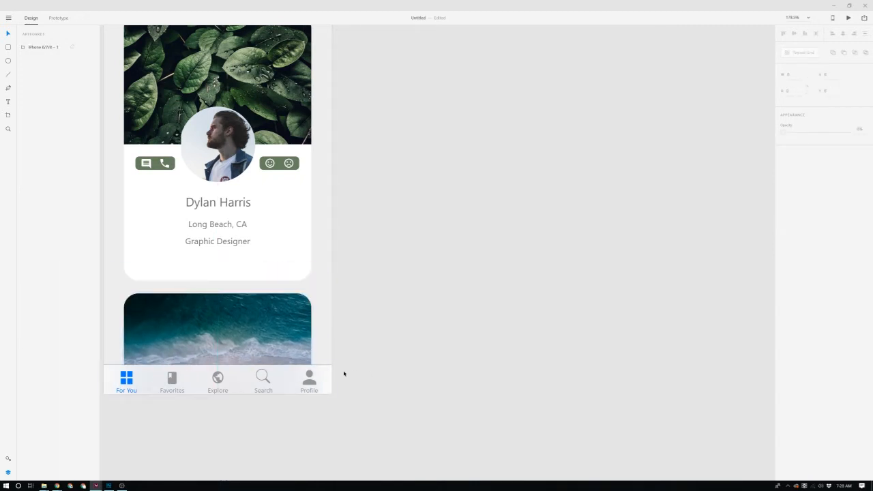
# - Fill the copied card's right icon bar with a teal sampled from the ocean in its banner image
pyautogui.scroll(3, 306, 360)
pyautogui.scroll(-10, 525, 359)
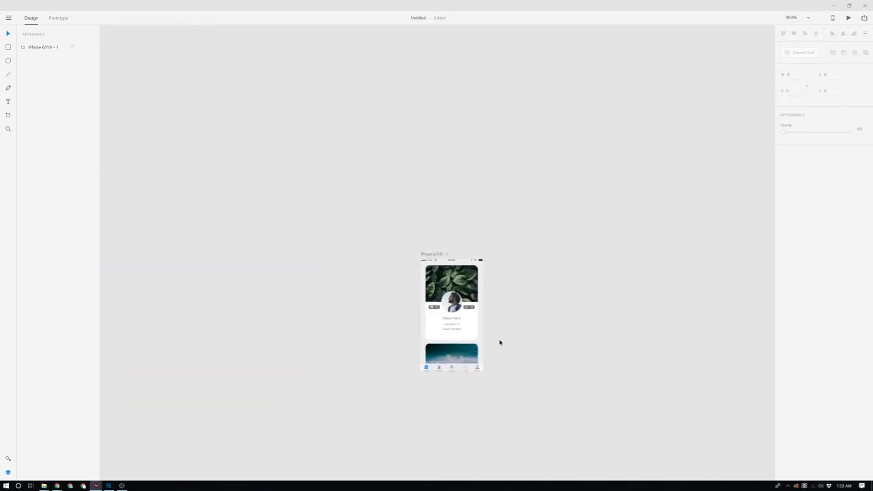
pyautogui.scroll(4, 500, 343)
pyautogui.click(408, 382)
pyautogui.scroll(-2, 408, 382)
pyautogui.scroll(2, 423, 409)
pyautogui.scroll(-3, 437, 439)
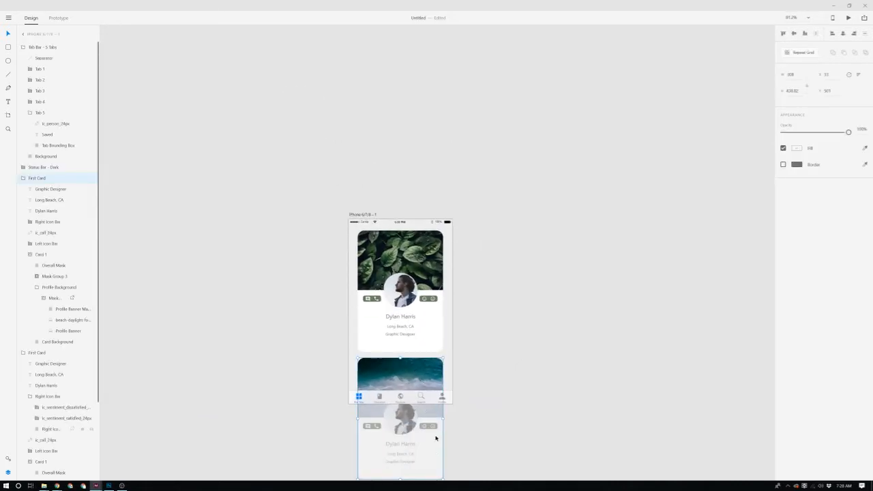
pyautogui.scroll(4, 437, 439)
pyautogui.scroll(1, 425, 409)
pyautogui.doubleClick(420, 320)
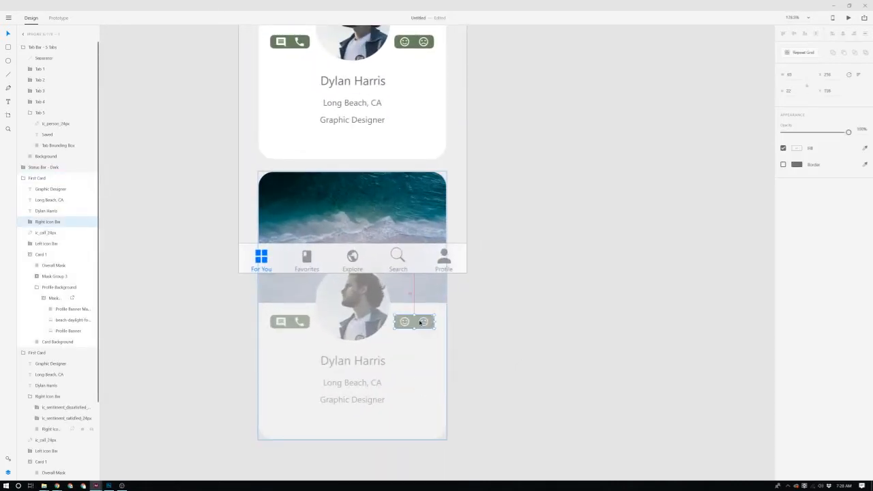
pyautogui.scroll(2, 419, 323)
pyautogui.doubleClick(419, 322)
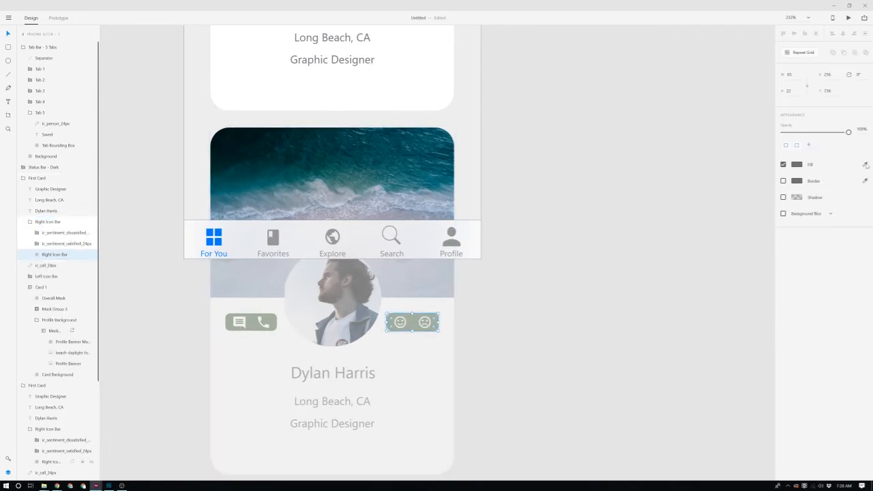
pyautogui.click(403, 178)
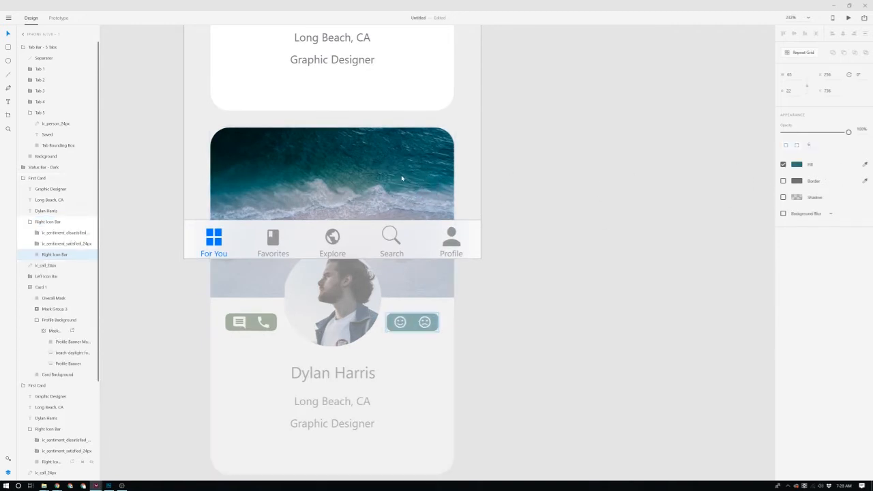
# - Try to sample the right icon bar's teal as the fill of the copied card's left icon bar
pyautogui.doubleClick(269, 323)
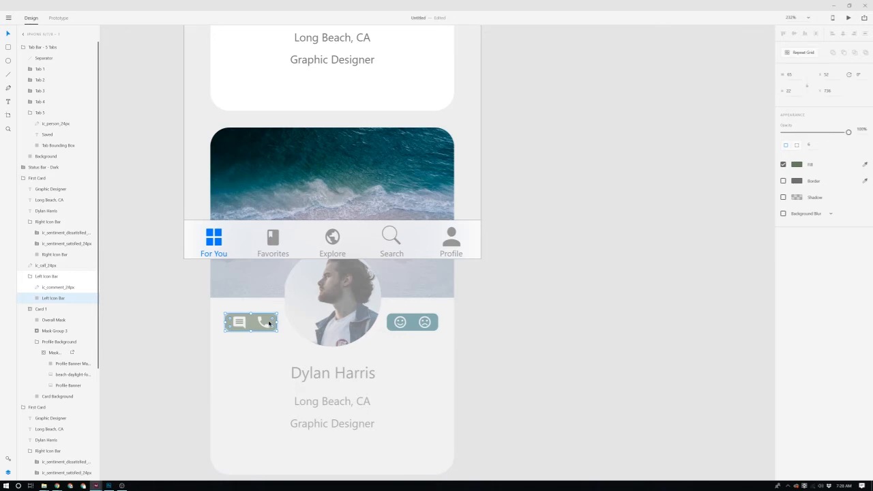
pyautogui.click(865, 164)
pyautogui.click(421, 322)
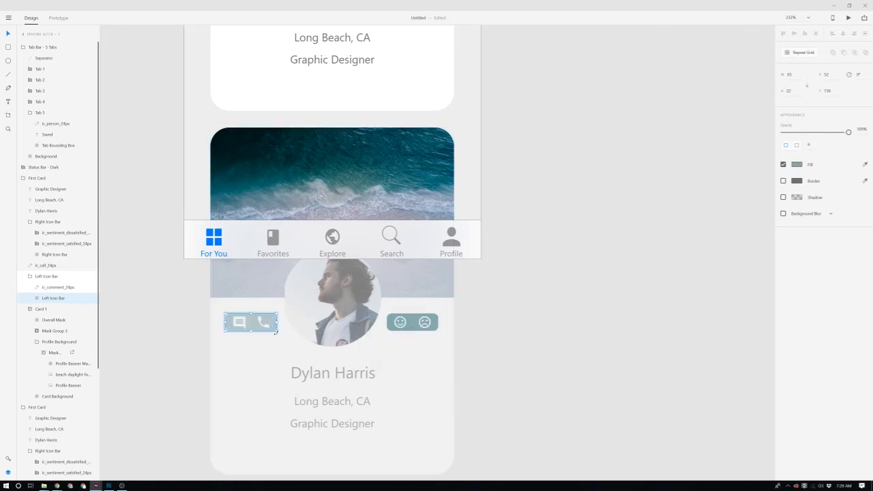
pyautogui.scroll(1, 275, 332)
pyautogui.keyDown('ctrl'); pyautogui.scroll(3, 275, 332); pyautogui.keyUp('ctrl')
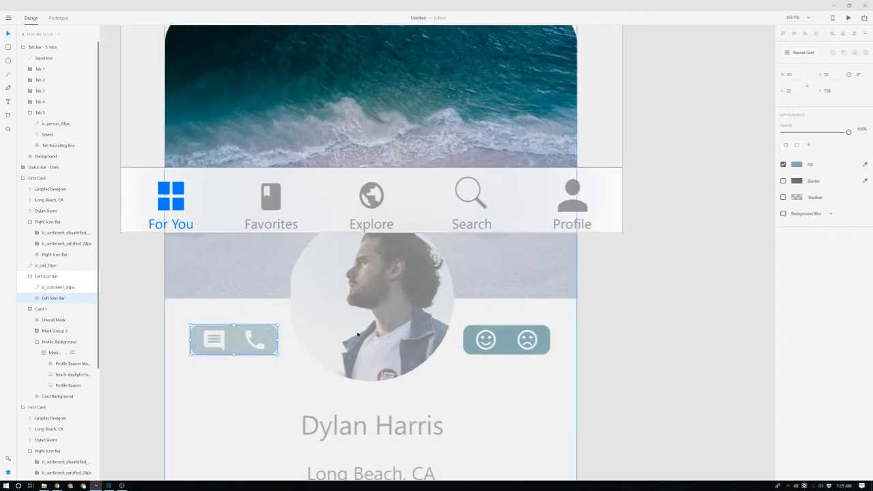
# - Fill the copied card's left icon bar with the teal colour of its right icon bar
pyautogui.click(505, 348)
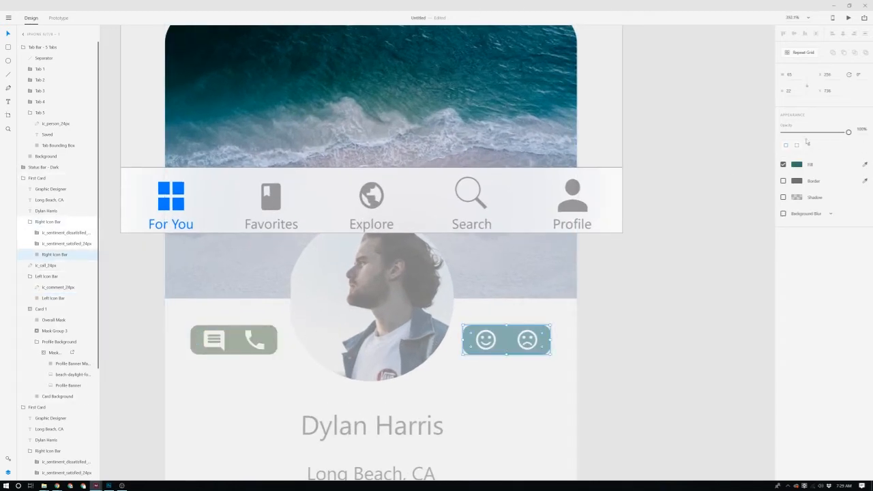
pyautogui.click(796, 164)
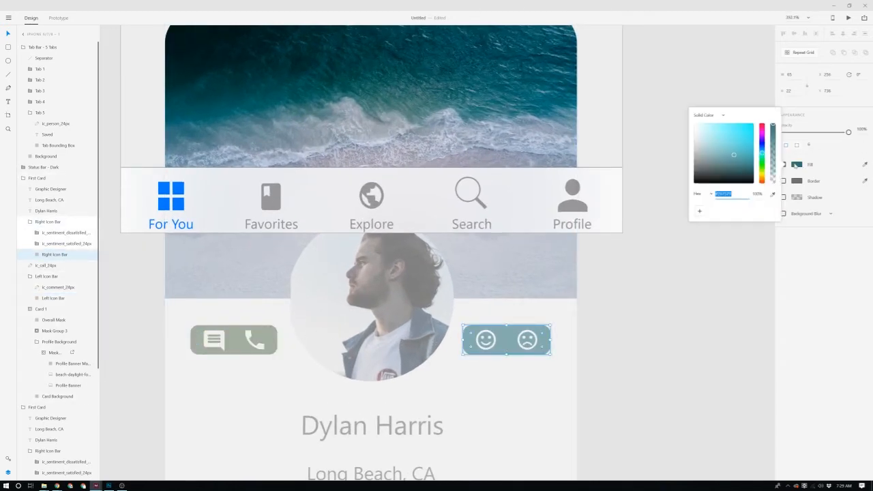
pyautogui.click(228, 347)
pyautogui.click(798, 165)
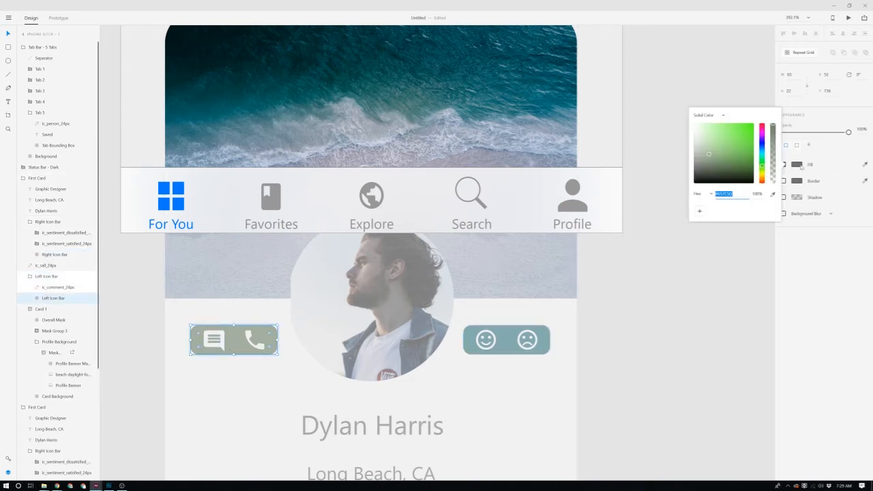
pyautogui.click(773, 194)
pyautogui.click(529, 348)
pyautogui.click(627, 368)
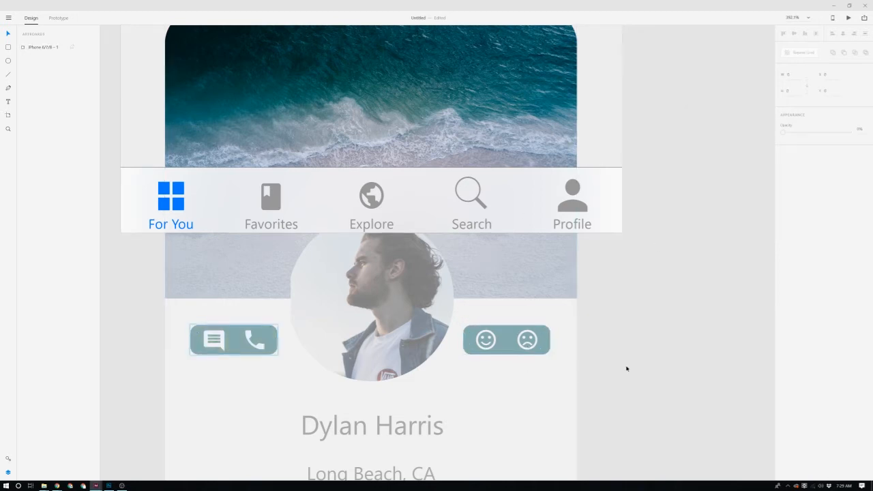
# - Examine both profile cards on the artboard, up close and as a whole
pyautogui.scroll(-2, 487, 384)
pyautogui.keyDown('ctrl'); pyautogui.scroll(-3, 487, 384); pyautogui.keyUp('ctrl')
pyautogui.click(472, 194)
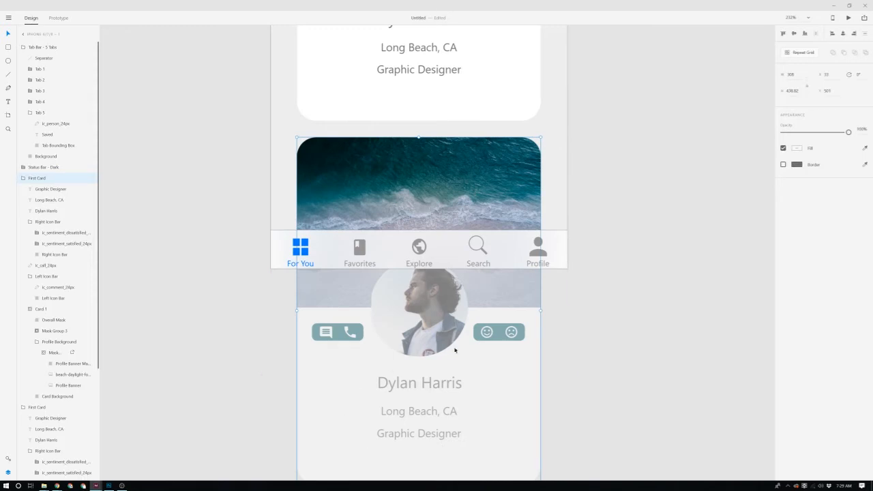
pyautogui.keyDown('ctrl'); pyautogui.scroll(-5, 478, 344); pyautogui.keyUp('ctrl')
pyautogui.click(606, 277)
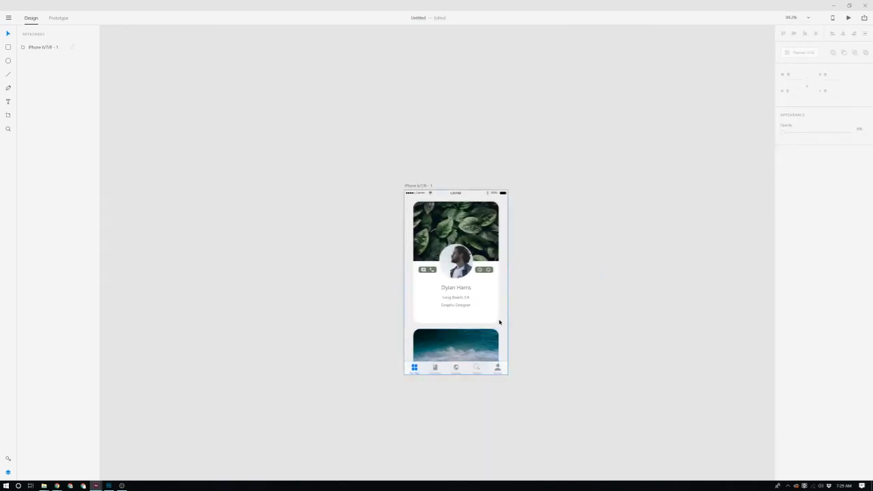
pyautogui.keyDown('ctrl'); pyautogui.scroll(4, 499, 322); pyautogui.keyUp('ctrl')
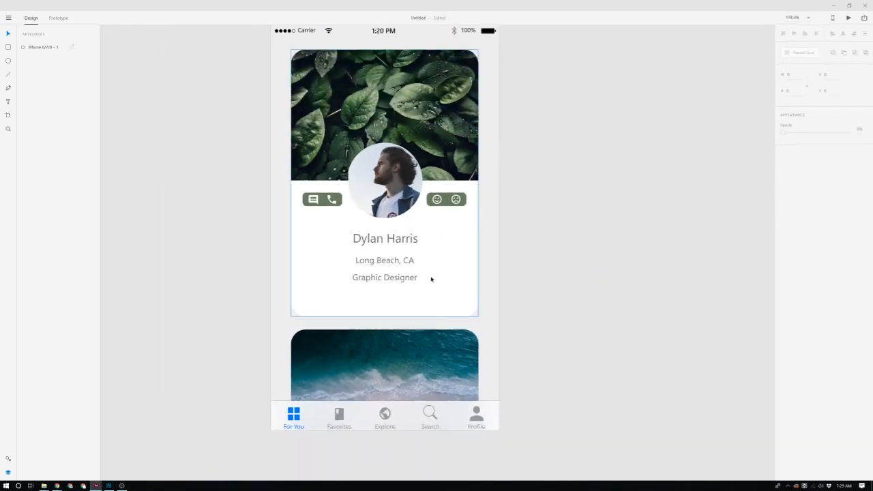
pyautogui.scroll(1, 431, 279)
pyautogui.keyDown('ctrl'); pyautogui.scroll(-2, 430, 283); pyautogui.keyUp('ctrl')
pyautogui.click(438, 287)
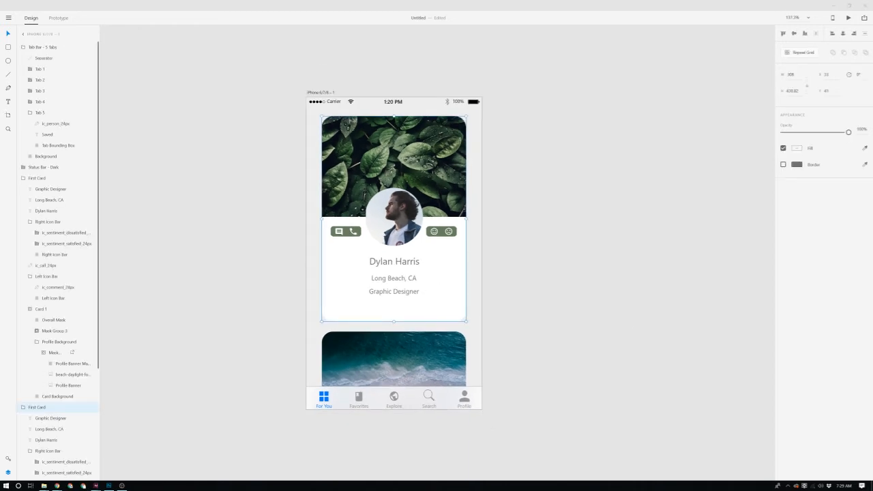
# - Move both cards down together so the first one sits at Y 85 and the second at Y 545
pyautogui.click(95, 485)
pyautogui.click(96, 485)
pyautogui.click(612, 125)
pyautogui.click(425, 231)
pyautogui.keyDown('shift'); pyautogui.click(444, 338); pyautogui.keyUp('shift')
pyautogui.moveTo(444, 293); pyautogui.dragTo(441, 317)
# - Draw a 375 × 60 header rectangle across the artboard's top edge at X 0, Y 0 and send it behind the cards
pyautogui.scroll(5, 430, 164)
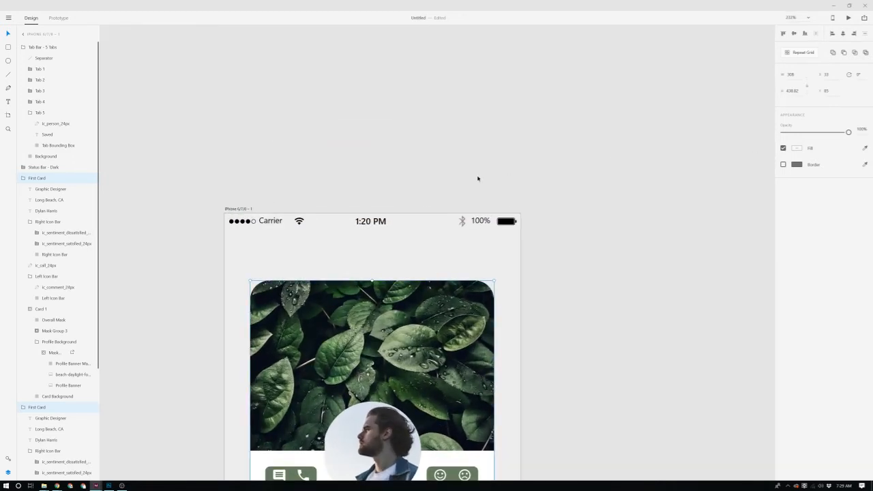
pyautogui.scroll(-3, 312, 246)
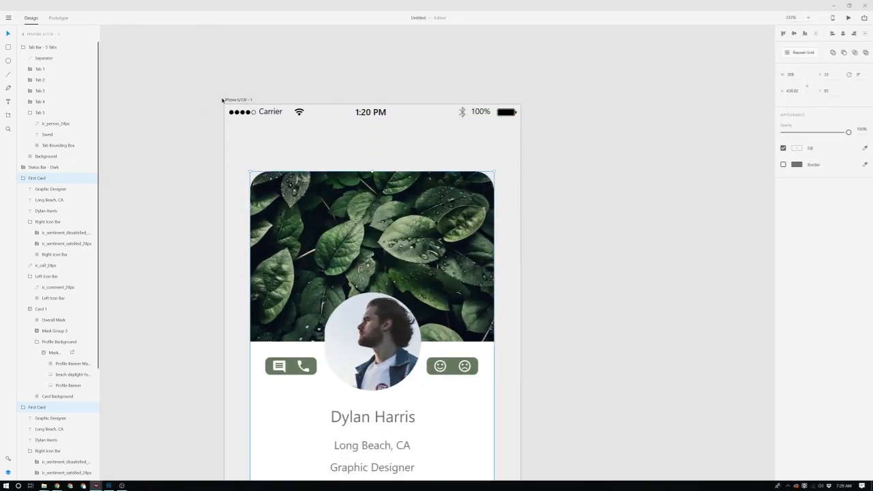
pyautogui.press('r')
pyautogui.click(50, 179)
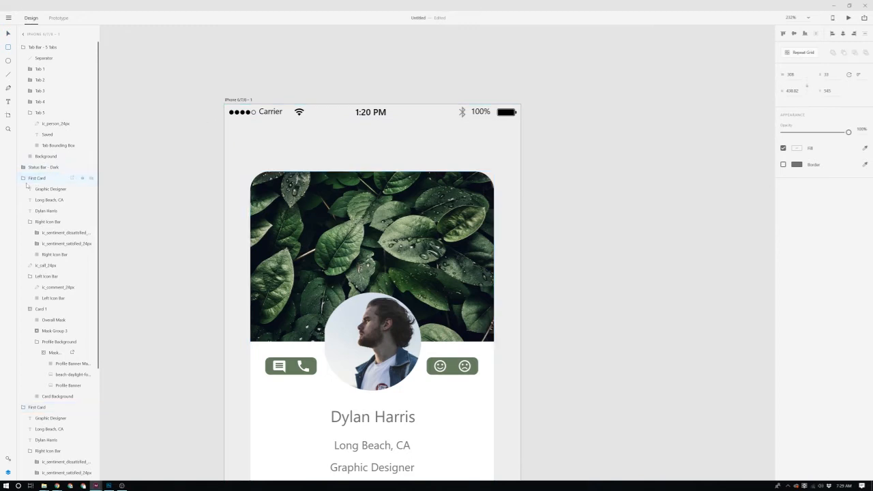
pyautogui.click(29, 51)
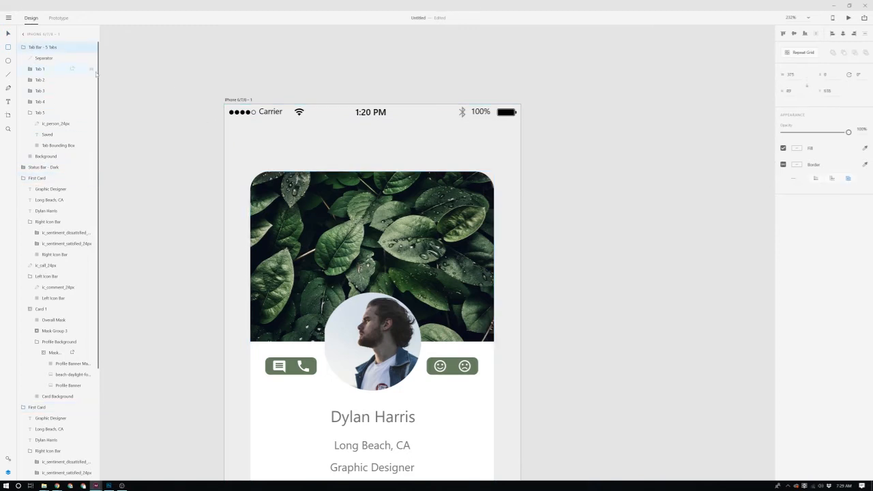
pyautogui.scroll(-5, 54, 259)
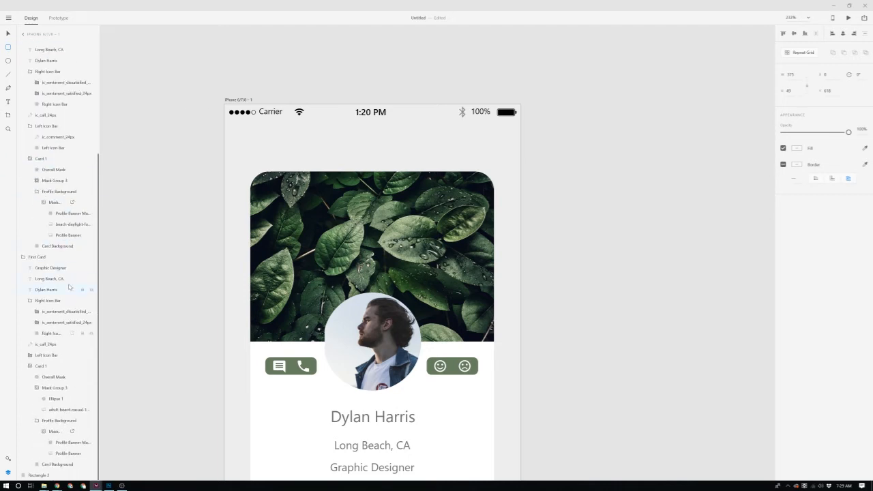
pyautogui.scroll(5, 41, 270)
pyautogui.scroll(-5, 42, 269)
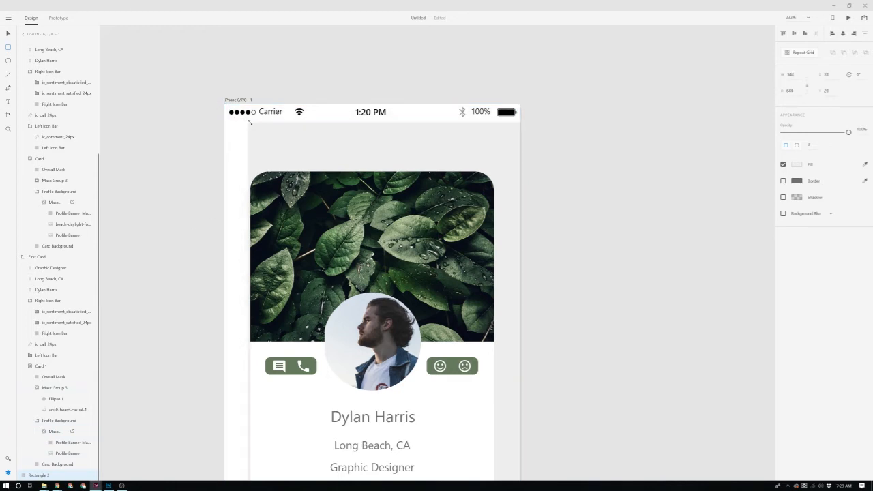
pyautogui.click(218, 82)
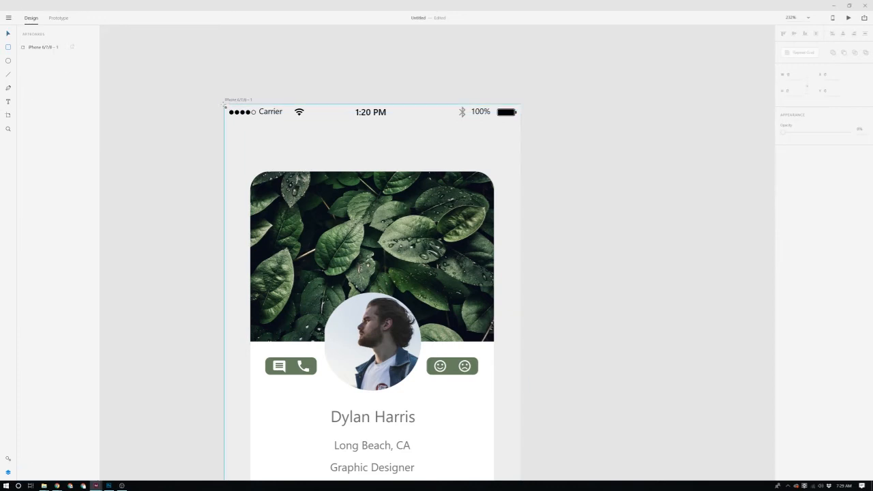
pyautogui.moveTo(225, 104); pyautogui.dragTo(522, 150)
pyautogui.hotkey('ctrl', 'shift', '[')
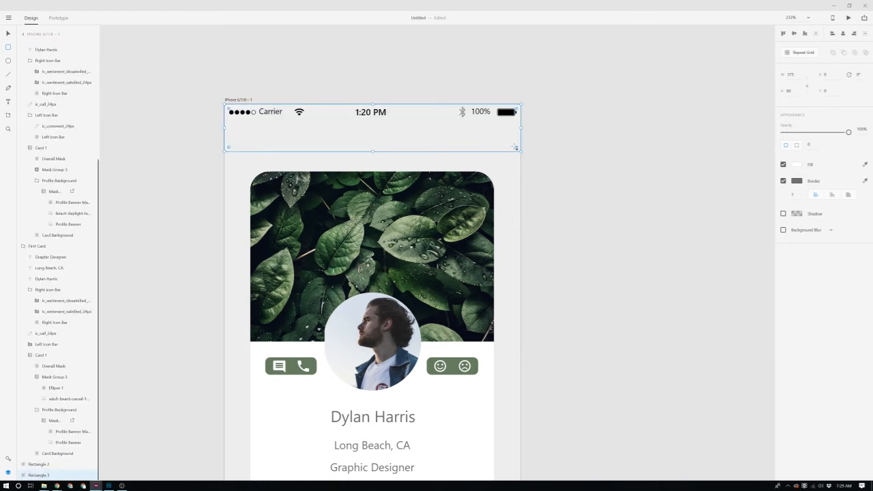
# - Sample the bottom tab bar's colour as the fill of the header rectangle
pyautogui.scroll(-5, 545, 172)
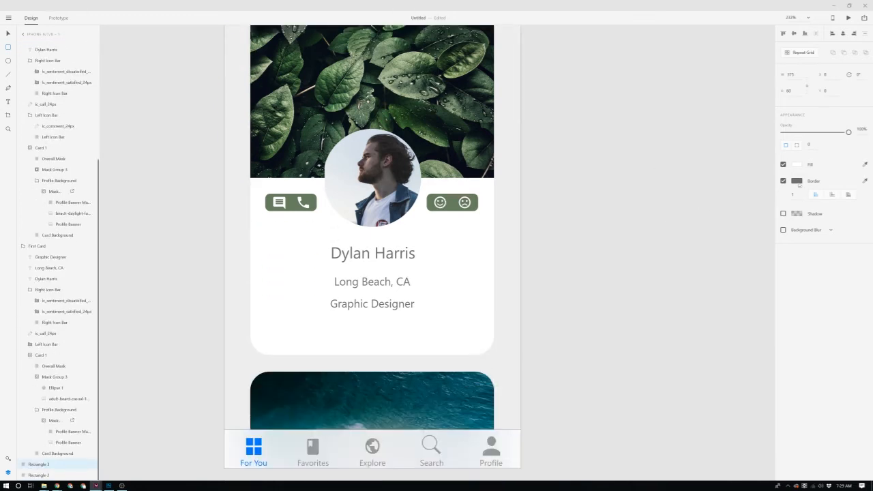
pyautogui.scroll(-3, 680, 213)
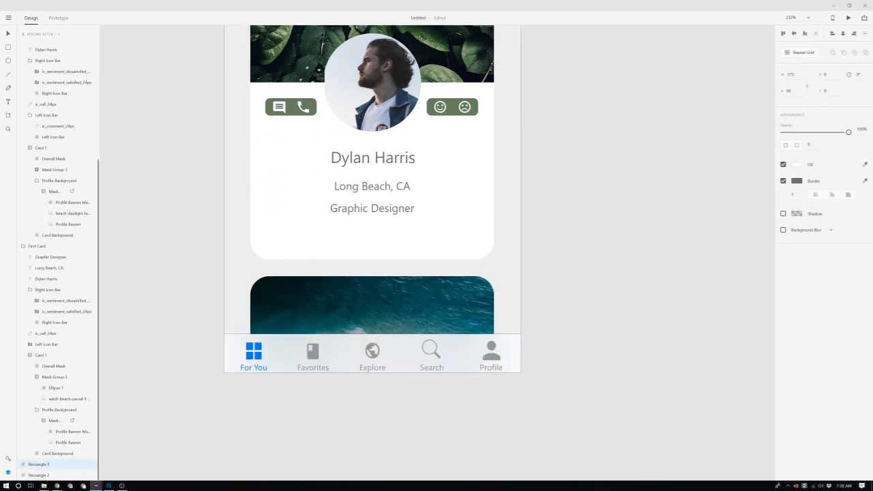
pyautogui.click(865, 165)
pyautogui.click(446, 351)
# - Examine the tab bar's nested layers and the Profile tab's bounding box fill to find what sets the bar's colour
pyautogui.doubleClick(469, 347)
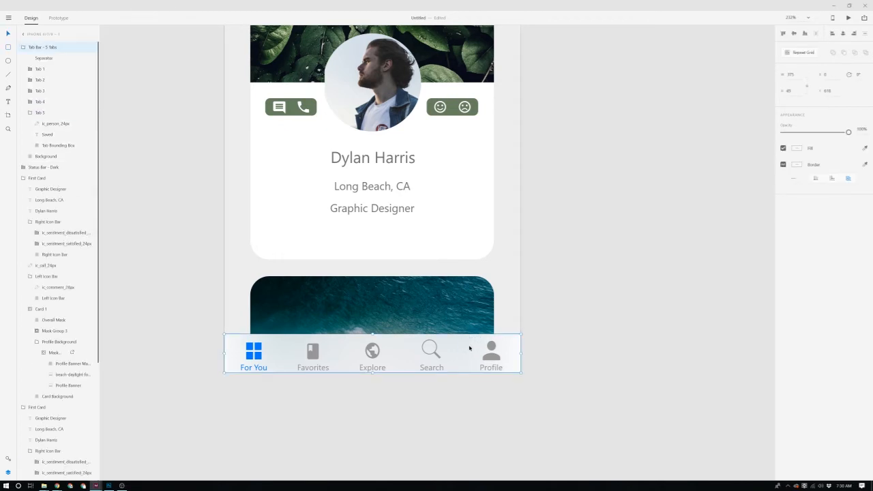
pyautogui.doubleClick(469, 348)
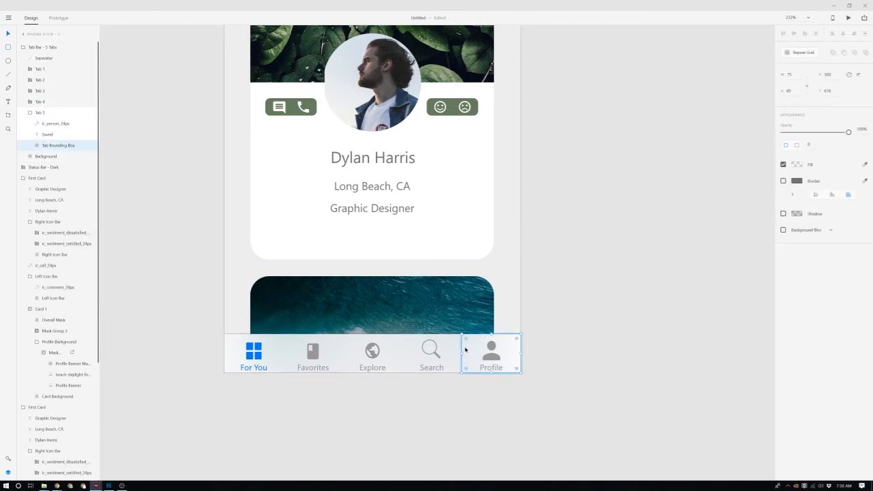
pyautogui.click(797, 165)
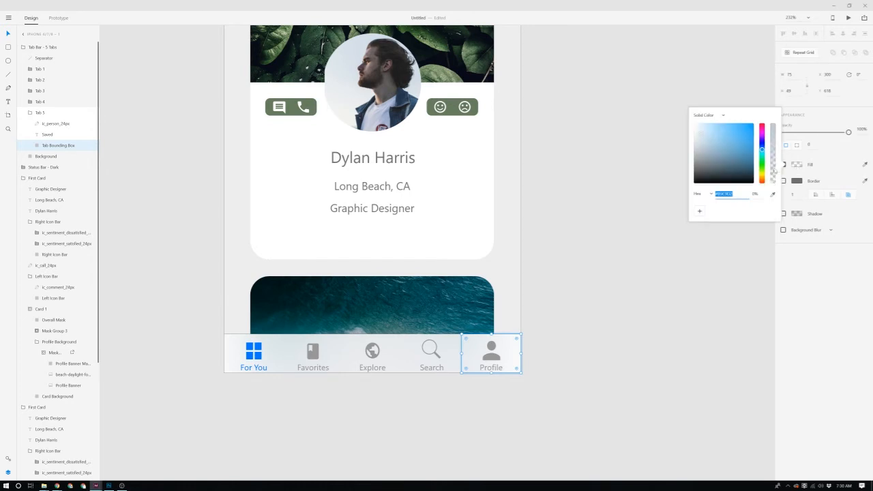
pyautogui.click(502, 351)
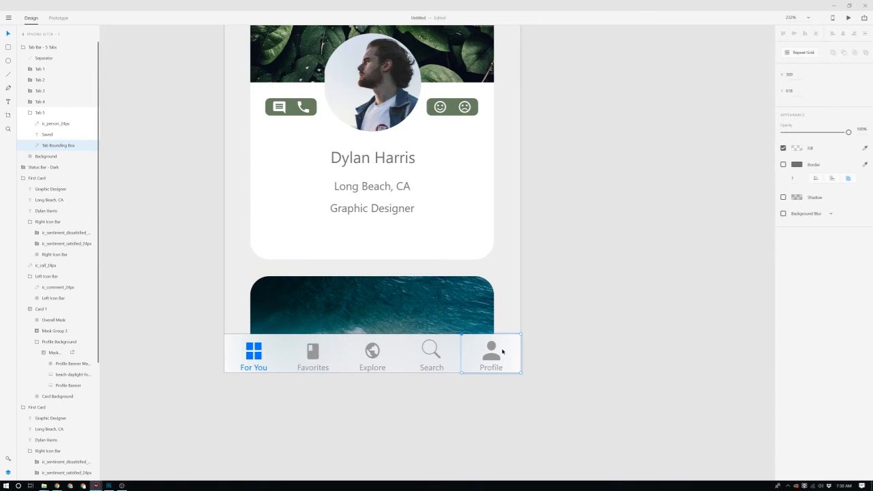
pyautogui.click(64, 135)
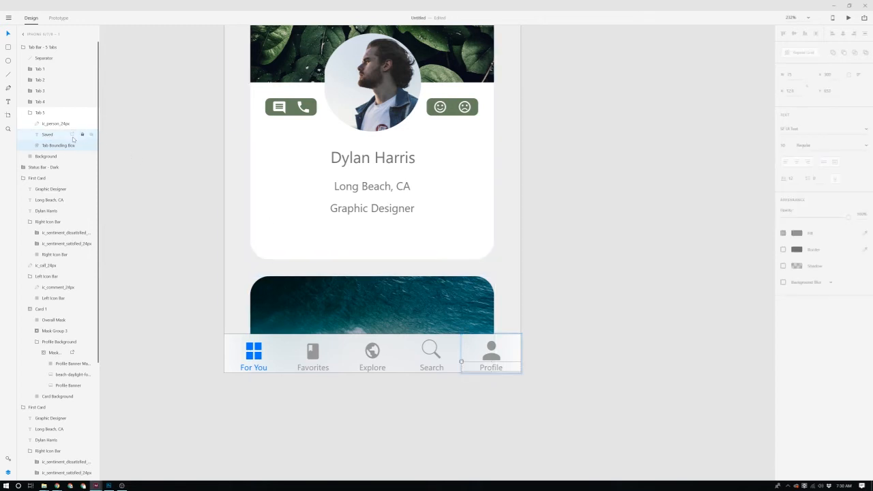
pyautogui.click(63, 146)
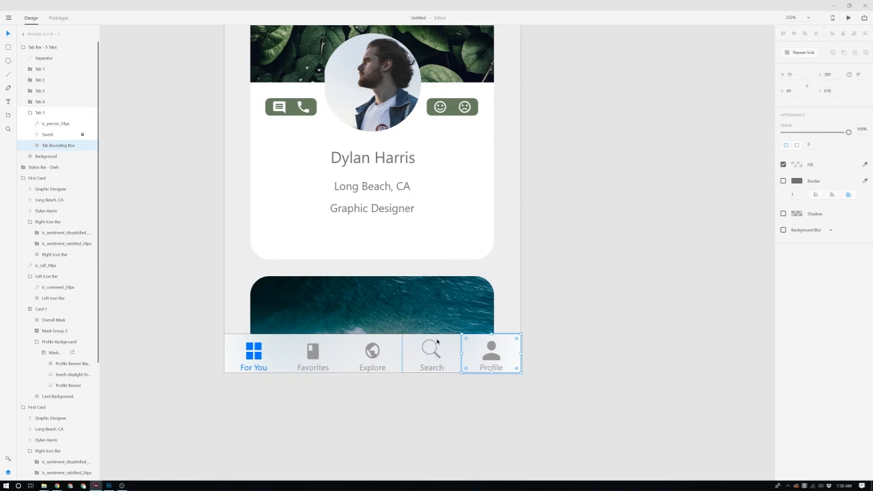
pyautogui.click(643, 351)
pyautogui.click(444, 349)
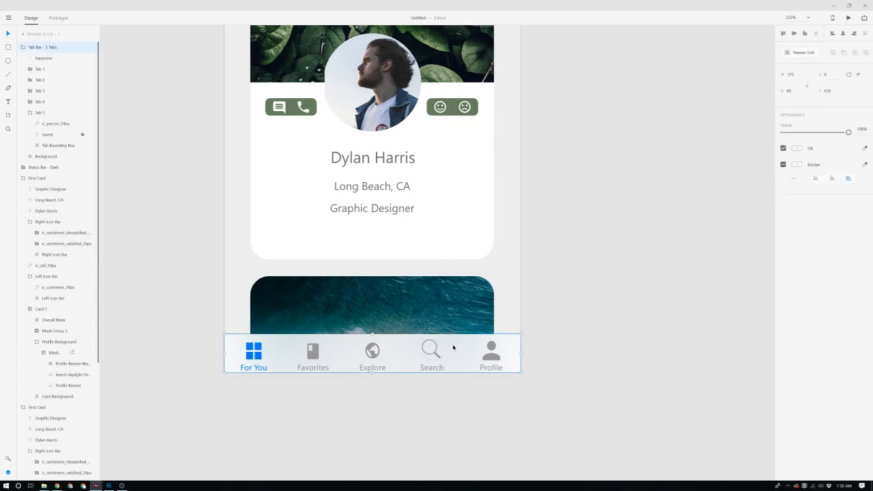
pyautogui.doubleClick(453, 348)
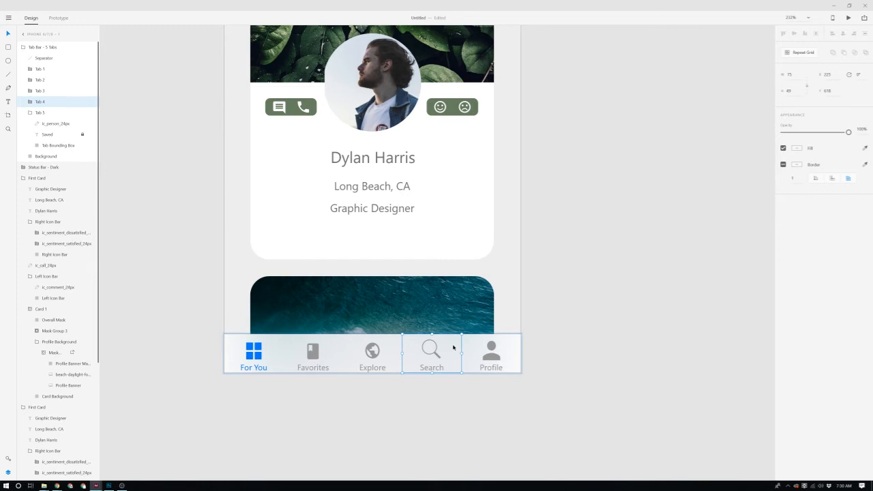
# - Inspect the fill and background blur of the tab bar's Background layer and compare it with the header
pyautogui.click(45, 156)
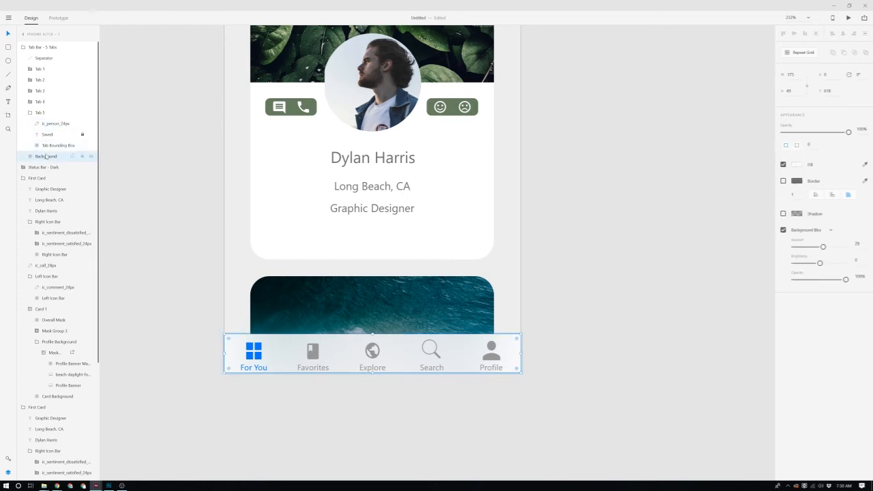
pyautogui.scroll(1, 478, 121)
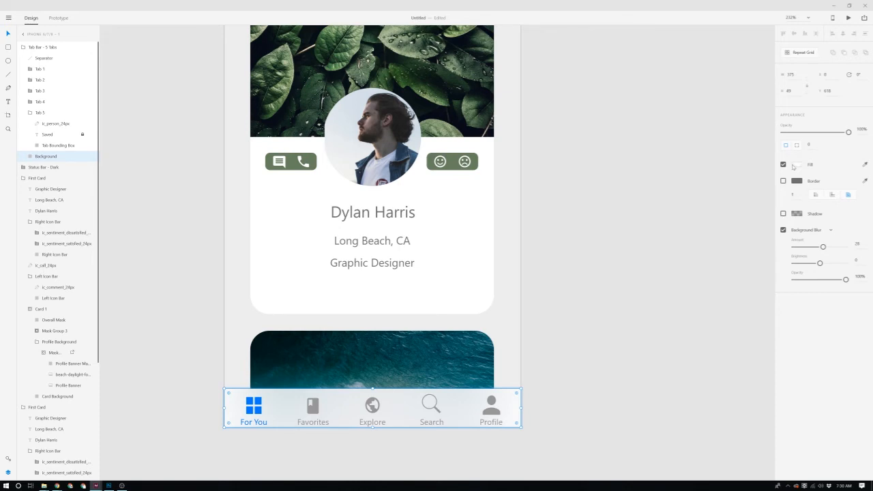
pyautogui.click(794, 165)
pyautogui.click(794, 165)
pyautogui.click(794, 167)
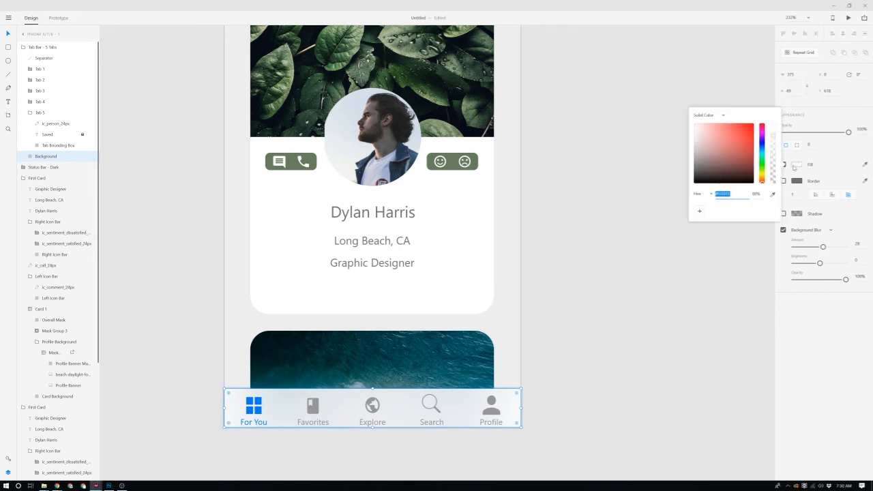
pyautogui.click(795, 166)
pyautogui.click(795, 166)
pyautogui.click(795, 167)
pyautogui.scroll(3, 528, 267)
pyautogui.scroll(2, 529, 262)
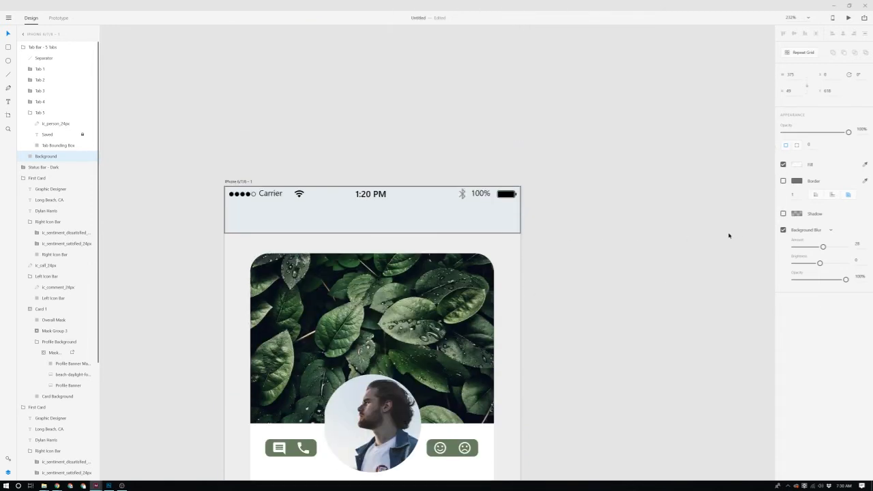
pyautogui.scroll(-7, 728, 235)
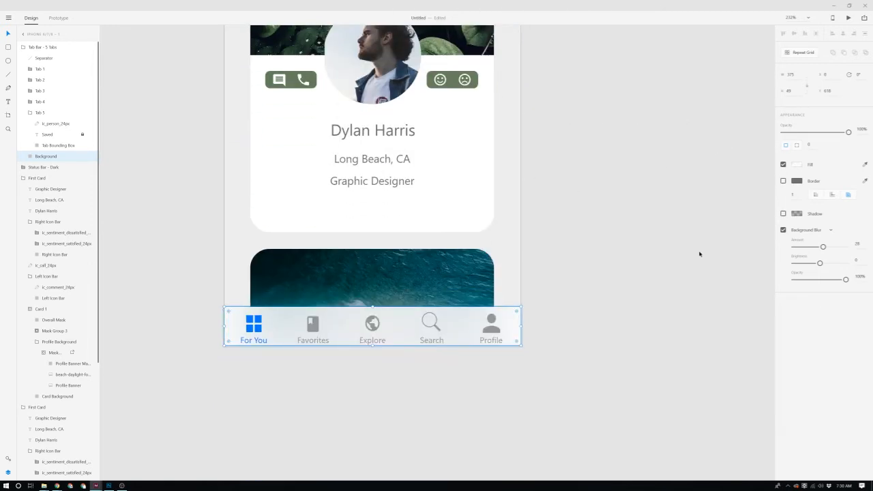
pyautogui.scroll(6, 699, 254)
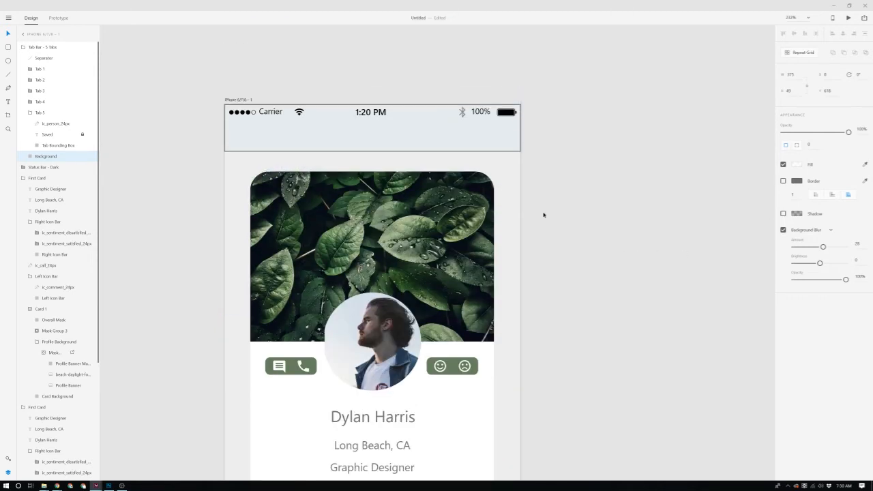
# - Select and copy the Background layer inside the bottom tab bar group
pyautogui.click(517, 149)
pyautogui.scroll(-5, 526, 197)
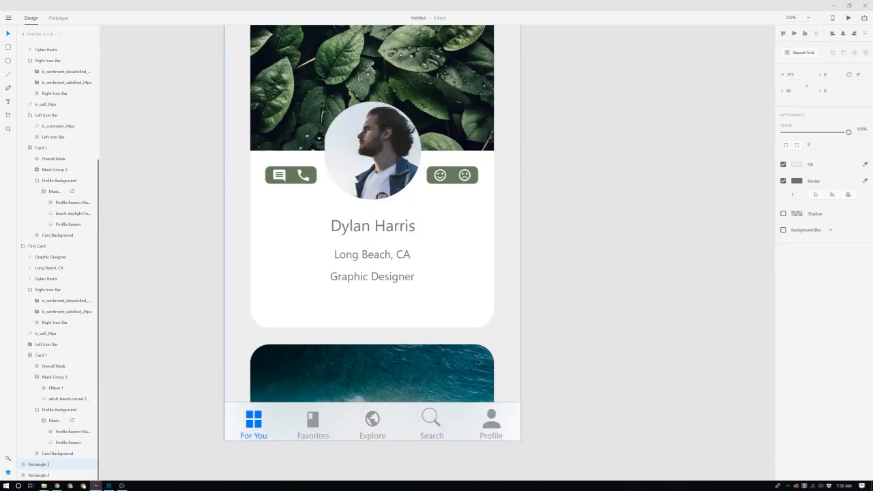
pyautogui.click(458, 384)
pyautogui.doubleClick(461, 383)
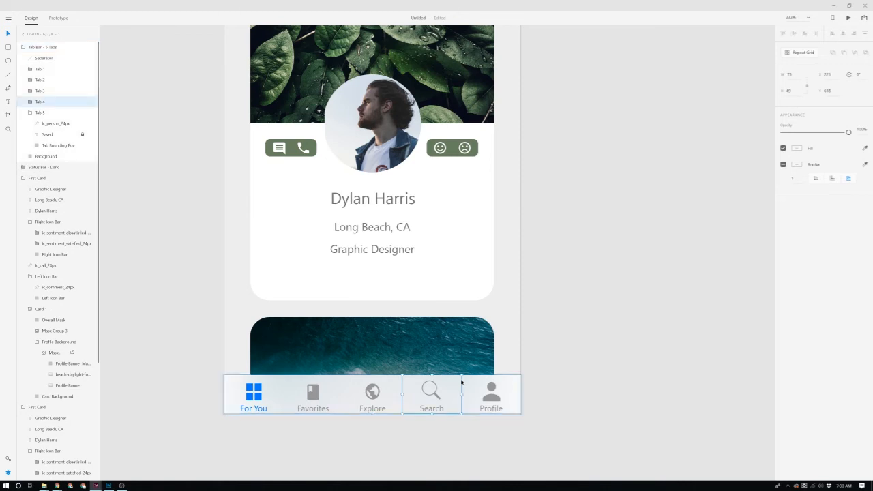
pyautogui.doubleClick(461, 382)
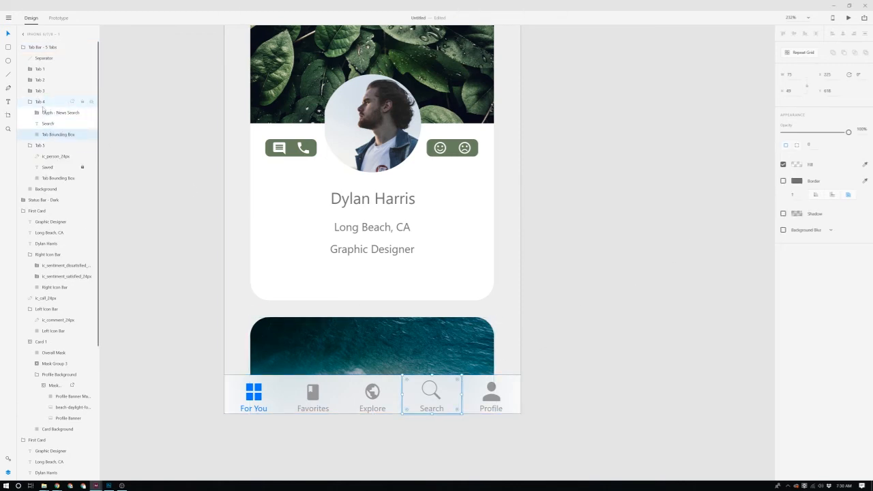
pyautogui.click(48, 189)
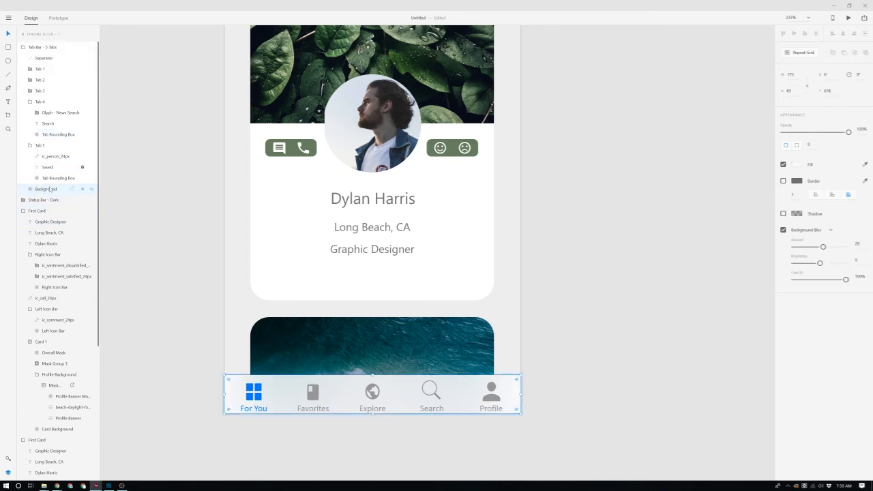
# - Delete the bordered header rectangle at the artboard's top edge
pyautogui.scroll(6, 234, 250)
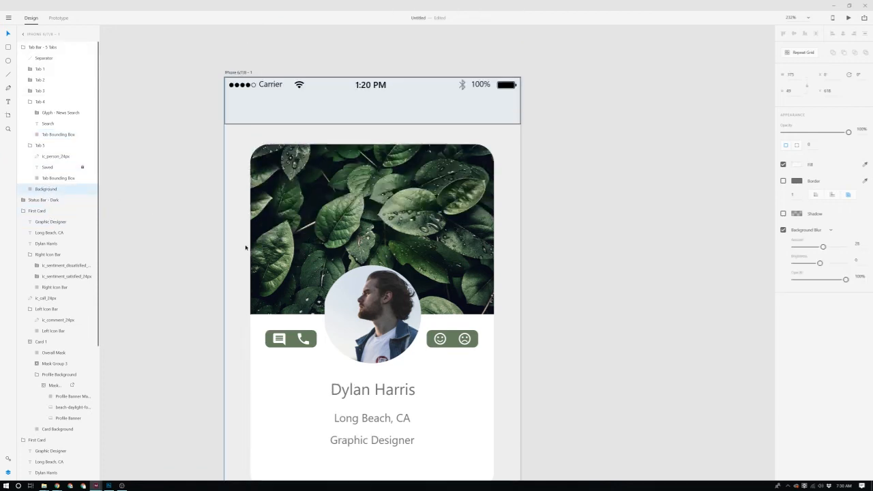
pyautogui.click(606, 152)
pyautogui.click(510, 157)
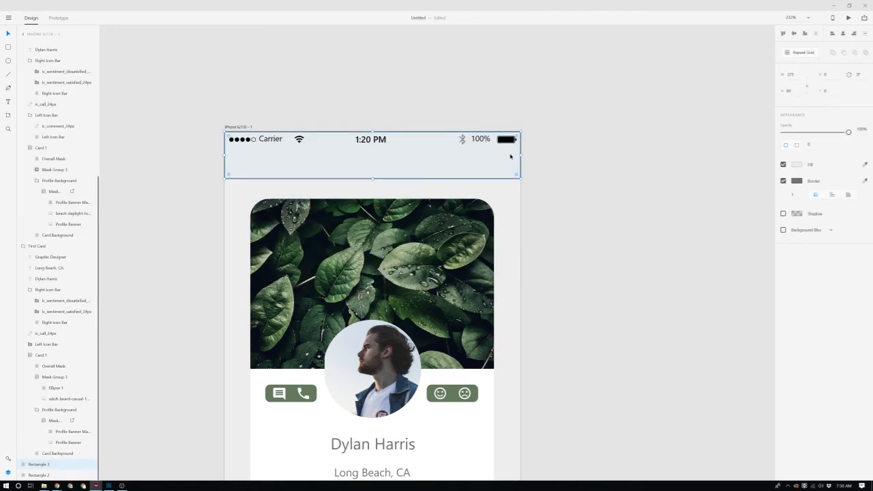
pyautogui.press('Delete')
# - Paste the copied tab bar background, move it to the artboard's top at X 0, Y 0 and send it behind the status bar
pyautogui.hotkey('ctrl', 'v')
pyautogui.moveTo(468, 304); pyautogui.dragTo(482, 150)
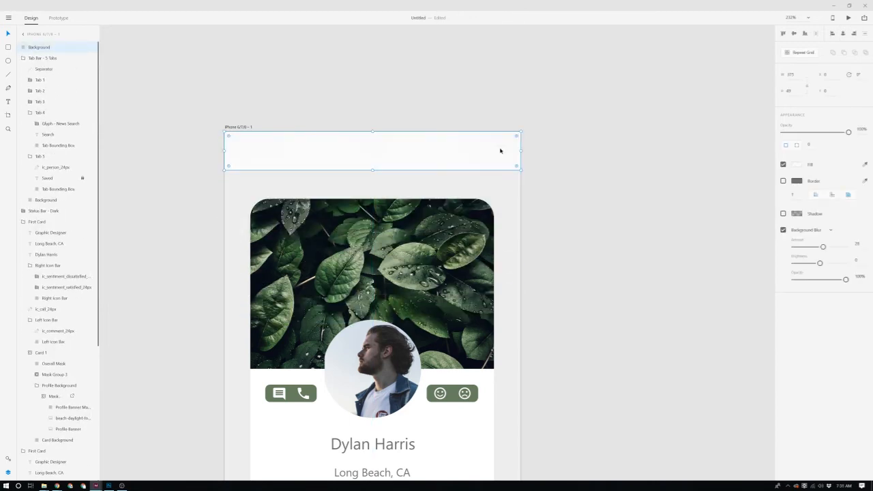
pyautogui.hotkey('ctrl', 'shift', '[')
pyautogui.scroll(-3, 511, 214)
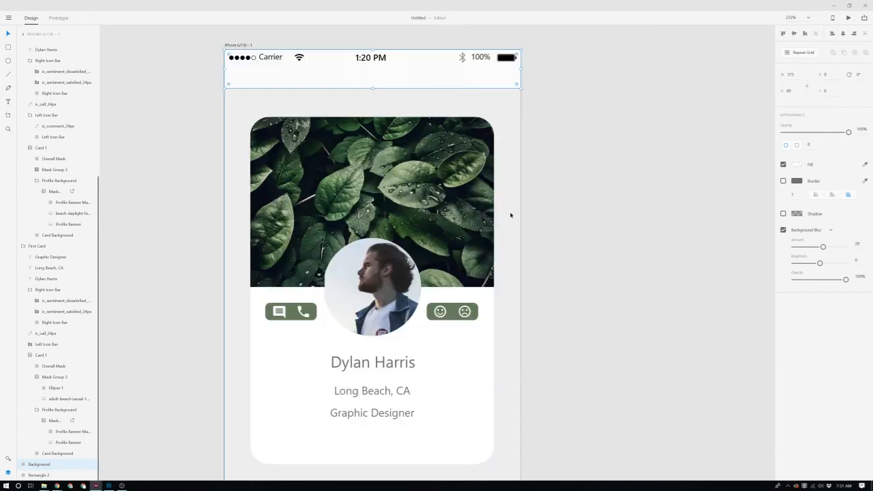
pyautogui.keyDown('ctrl'); pyautogui.scroll(-5, 511, 214); pyautogui.keyUp('ctrl')
pyautogui.click(575, 202)
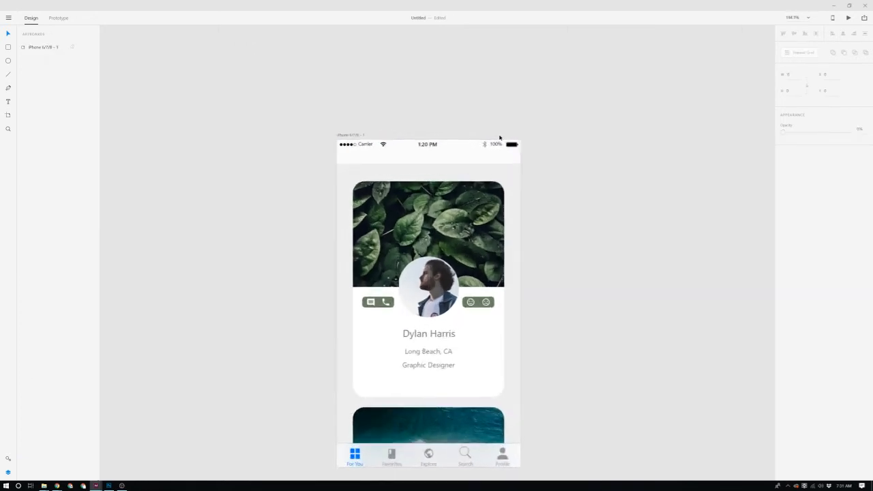
# - Extend the header background downward to a height of about 54
pyautogui.scroll(5, 487, 162)
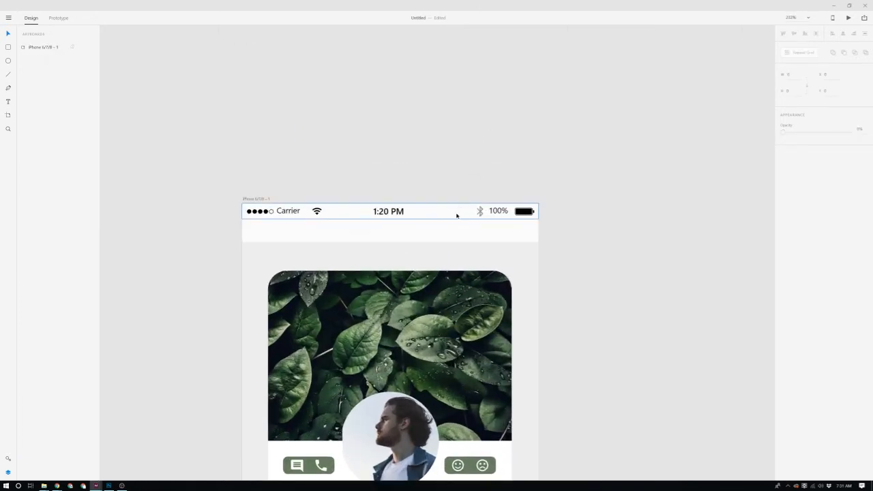
pyautogui.keyDown('ctrl'); pyautogui.scroll(2, 450, 205); pyautogui.keyUp('ctrl')
pyautogui.click(433, 234)
pyautogui.moveTo(371, 249); pyautogui.dragTo(370, 255)
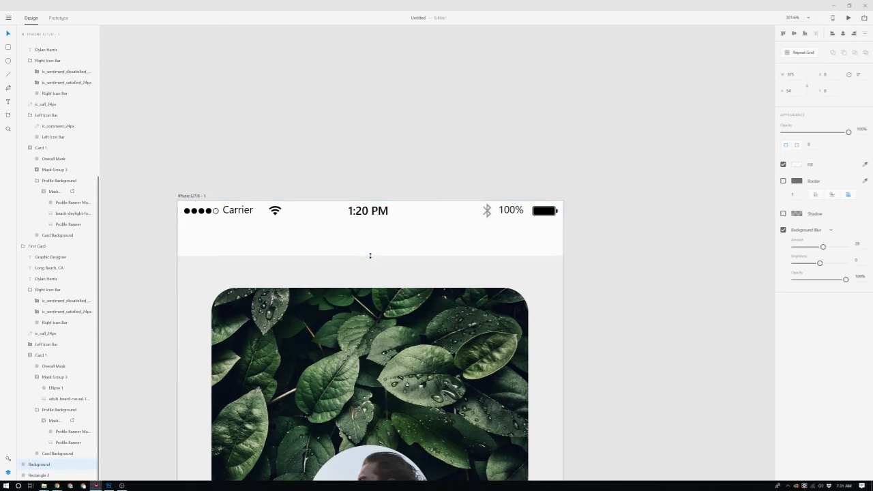
pyautogui.click(577, 251)
# - Add a centred "For You" title to the header below the clock, trying Helvetica as its font
pyautogui.press('t')
pyautogui.click(360, 239)
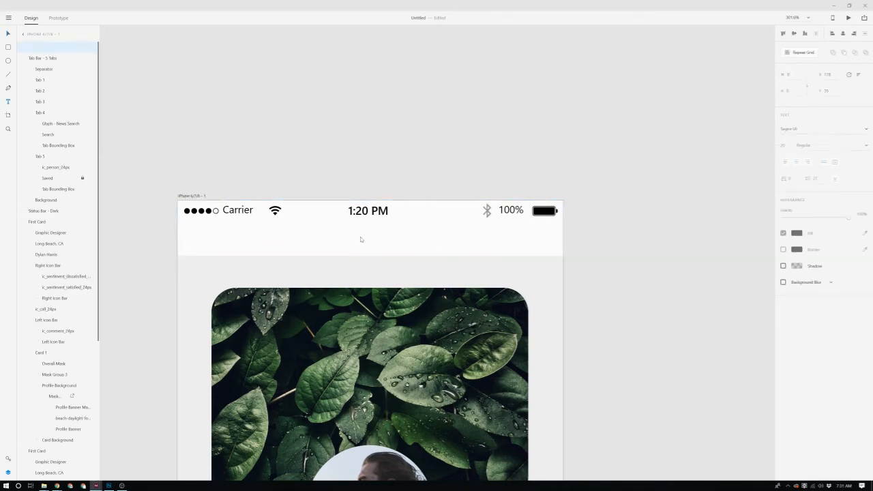
pyautogui.click(800, 129)
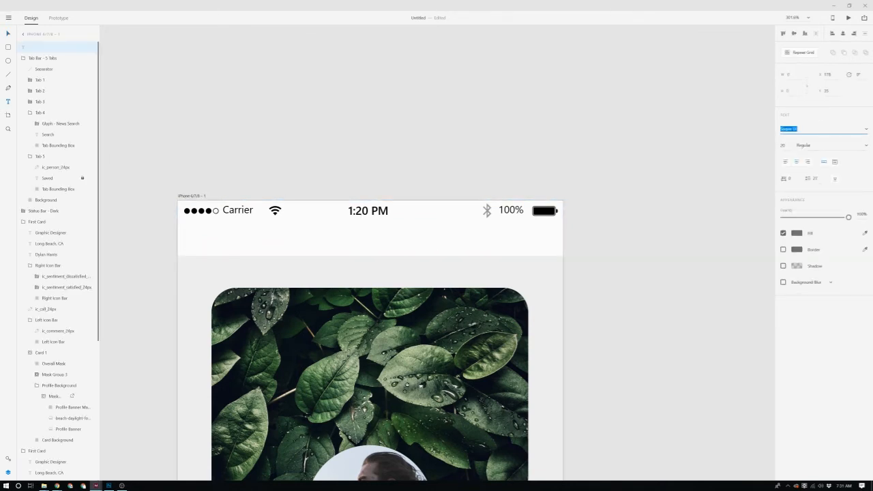
pyautogui.write('Helvetica')
pyautogui.press('Return')
pyautogui.write('For You')
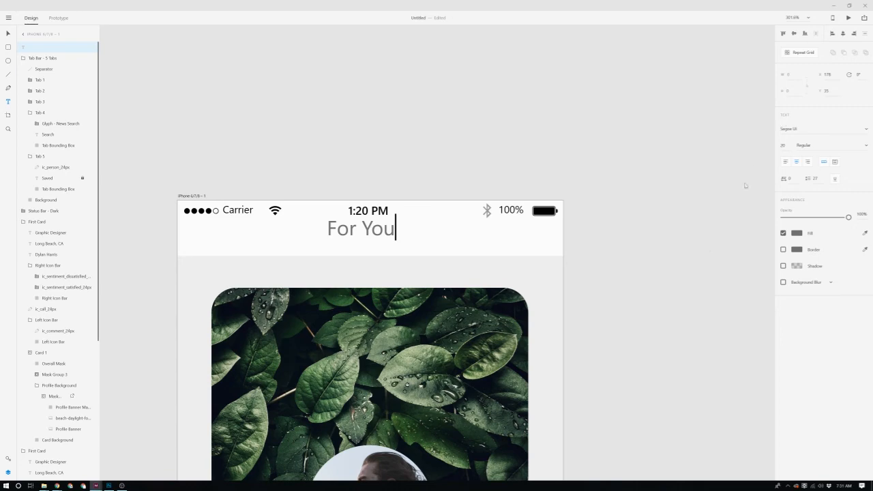
# - Sample the Profile tab icon's grey as the fill of the "For You" title
pyautogui.click(798, 233)
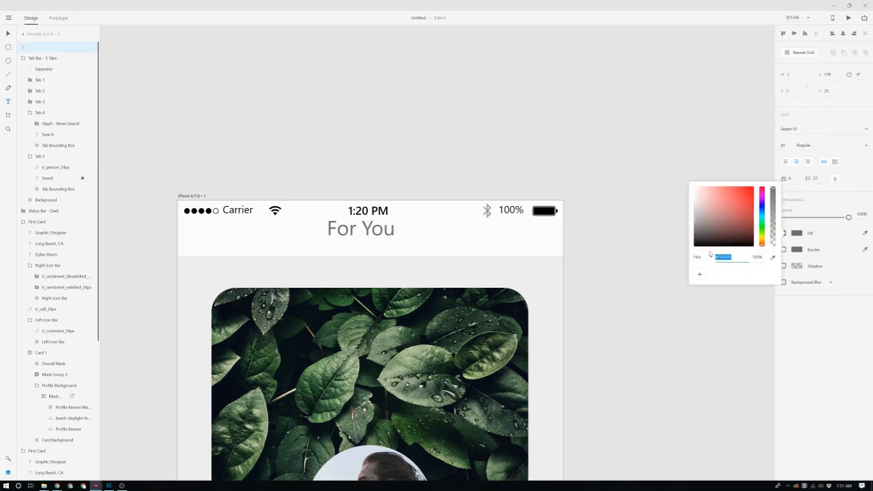
pyautogui.press('Escape')
pyautogui.scroll(-5, 605, 335)
pyautogui.scroll(-5, 604, 336)
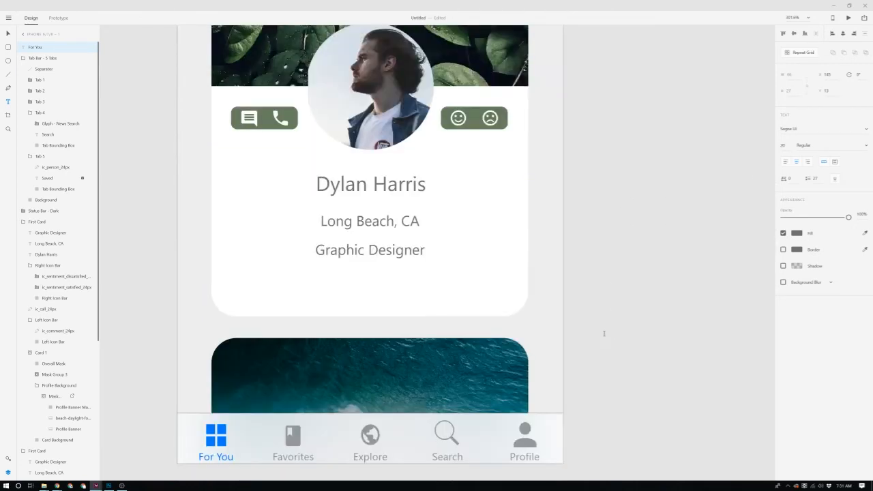
pyautogui.click(865, 233)
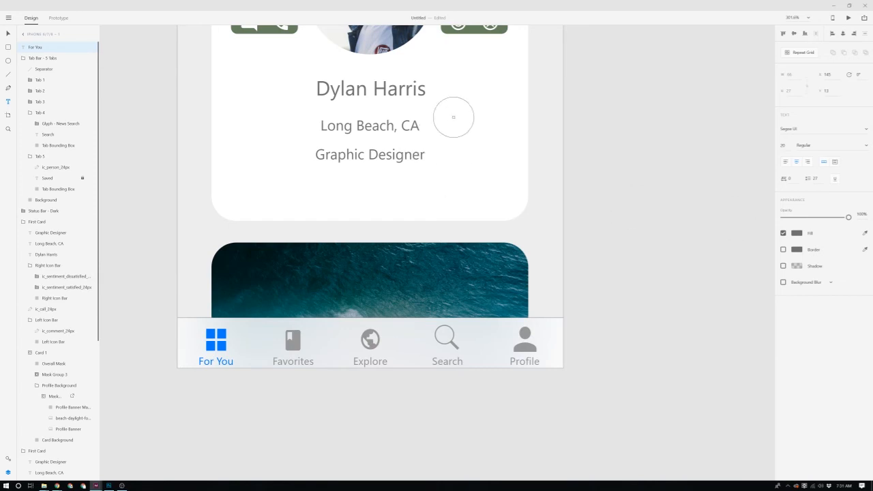
pyautogui.click(524, 345)
pyautogui.scroll(-2, 484, 302)
pyautogui.scroll(3, 485, 302)
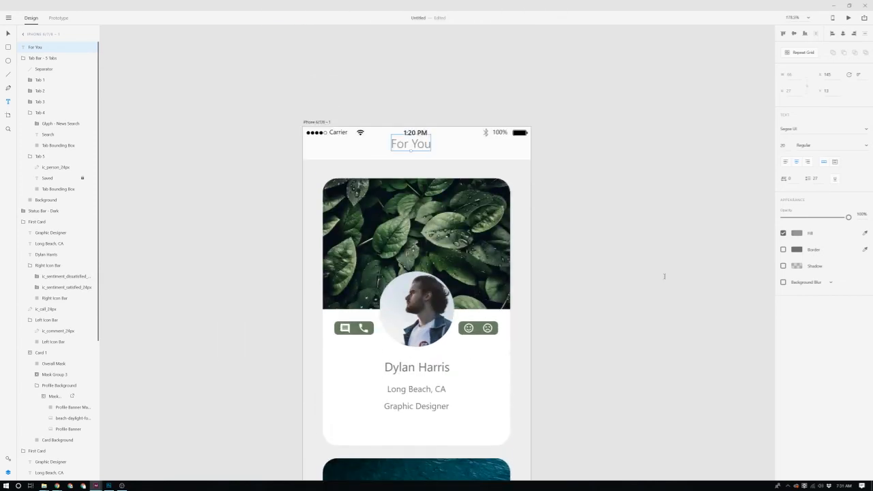
# - Sample the first card's profile name colour as the fill of the "For You" title and darken it to a deeper grey
pyautogui.click(865, 234)
pyautogui.click(424, 367)
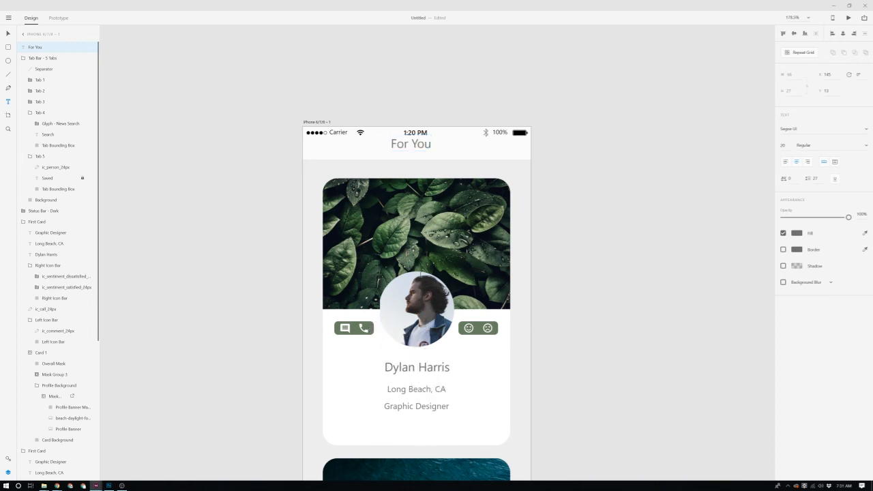
pyautogui.click(797, 233)
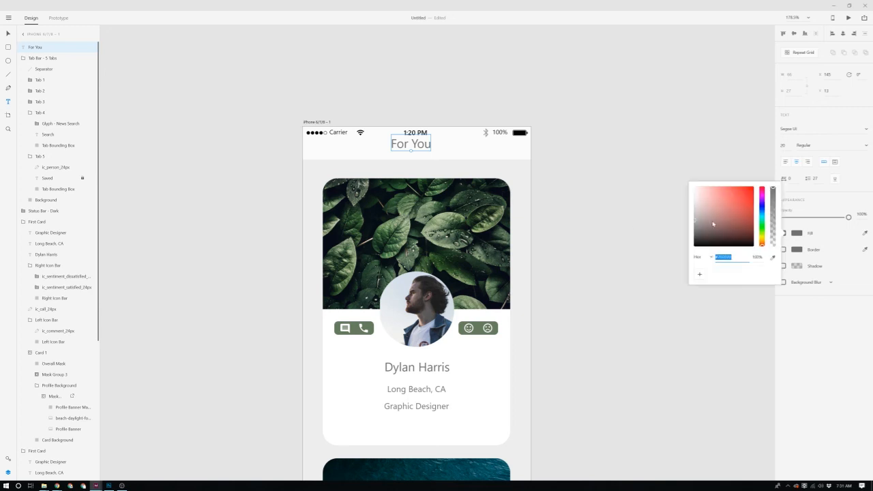
pyautogui.moveTo(684, 229); pyautogui.dragTo(685, 232)
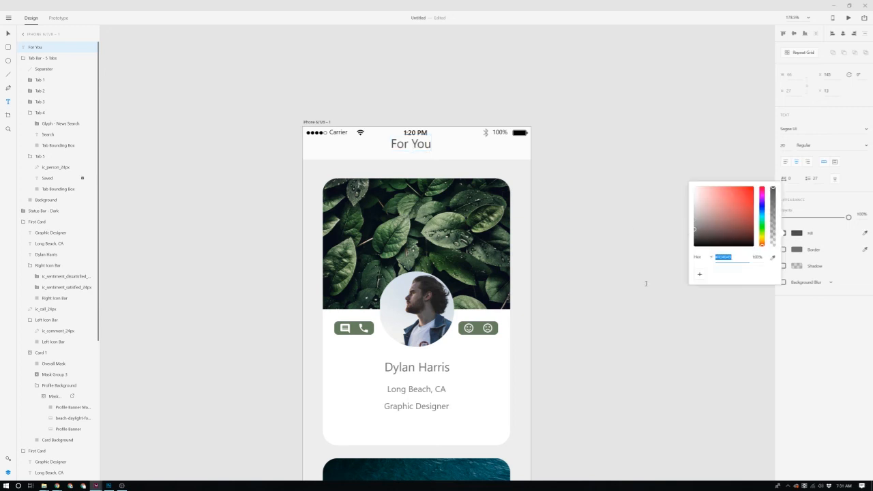
# - Finish the "For You" title's dark grey fill and place the title centred below the clock at about X 155, Y 20
pyautogui.write('6')
pyautogui.click(658, 221)
pyautogui.press('v')
pyautogui.moveTo(422, 146); pyautogui.dragTo(427, 148)
pyautogui.scroll(-4, 414, 249)
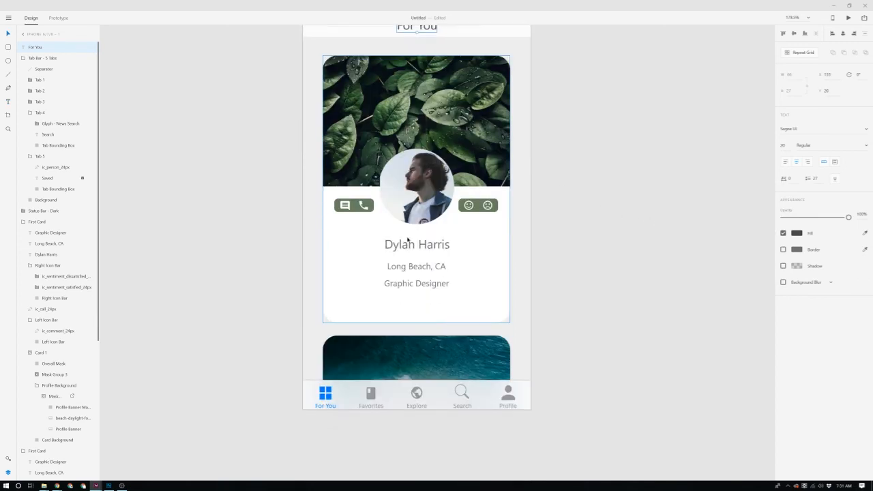
pyautogui.scroll(5, 365, 302)
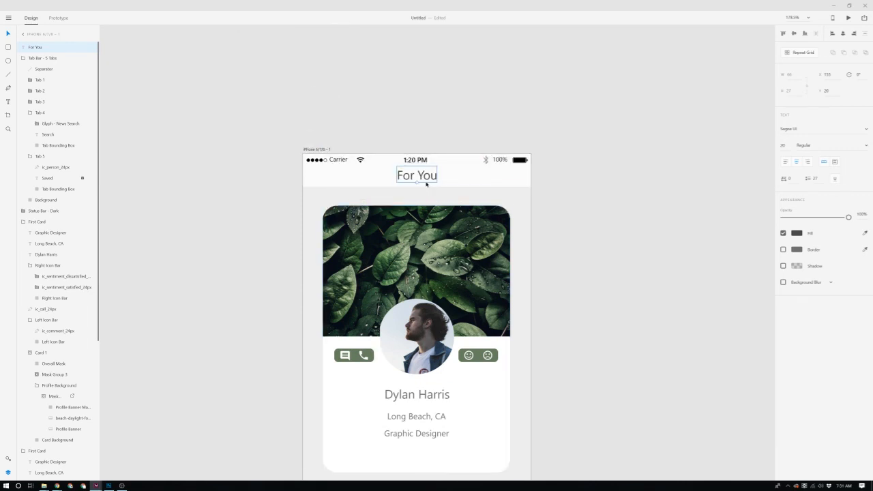
# - Extend the header background slightly downward and lower the "For You" title to sit centred between the clock and the header's lower edge
pyautogui.moveTo(426, 181); pyautogui.dragTo(418, 191)
pyautogui.click(444, 185)
pyautogui.click(601, 235)
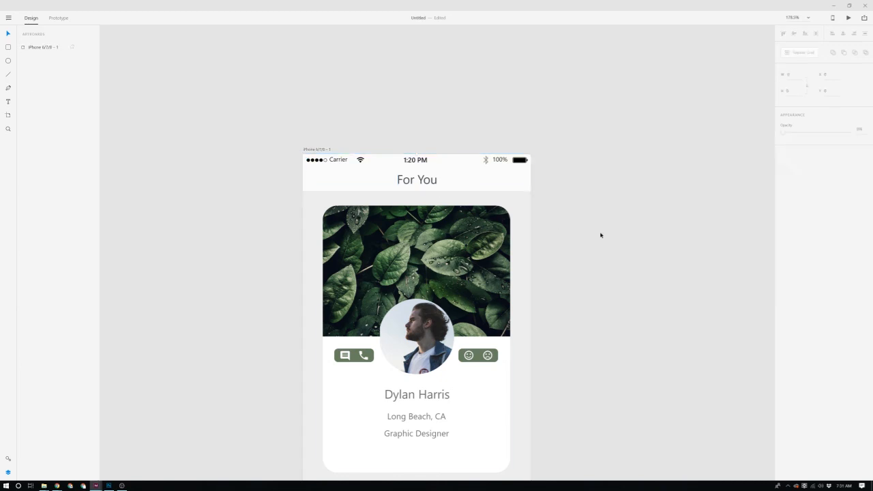
# - Select both profile cards without the tab bar and shift them vertically together to adjust the gap beneath the header
pyautogui.click(471, 238)
pyautogui.scroll(-2, 471, 239)
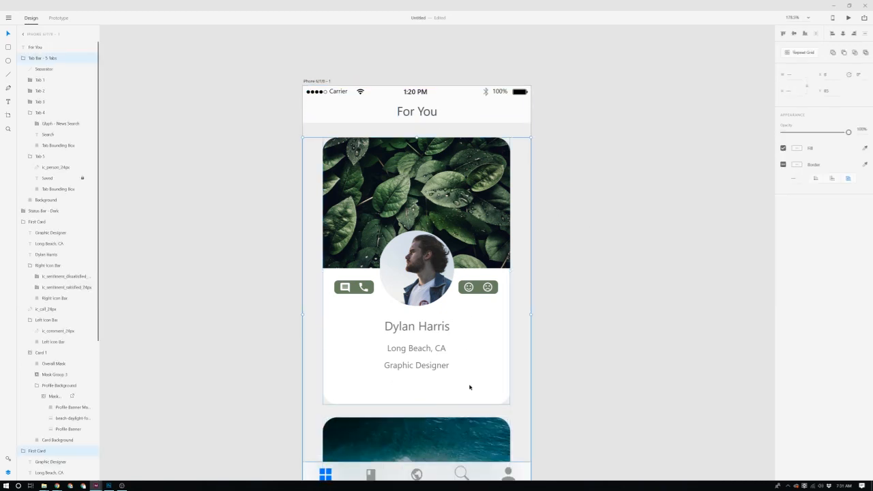
pyautogui.click(493, 370)
pyautogui.moveTo(493, 389); pyautogui.dragTo(494, 376)
pyautogui.hotkey('shift', 'Down')
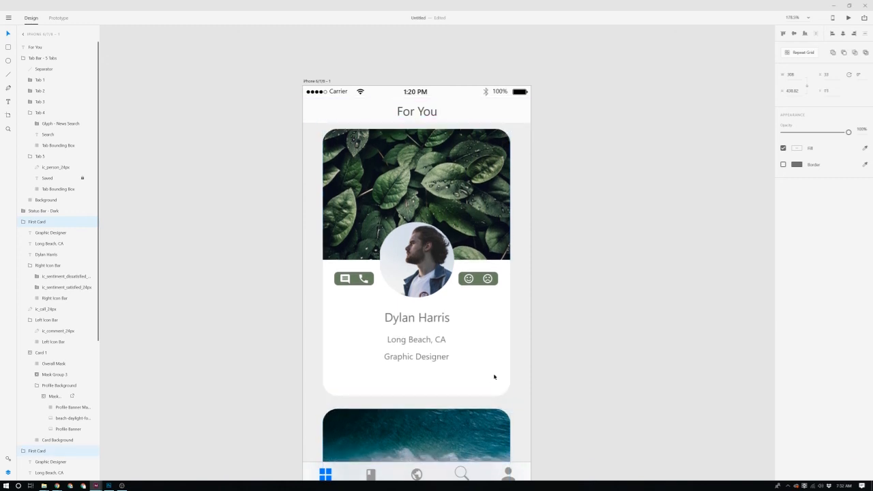
pyautogui.hotkey('shift', 'Down')
pyautogui.click(617, 391)
pyautogui.scroll(-5, 604, 386)
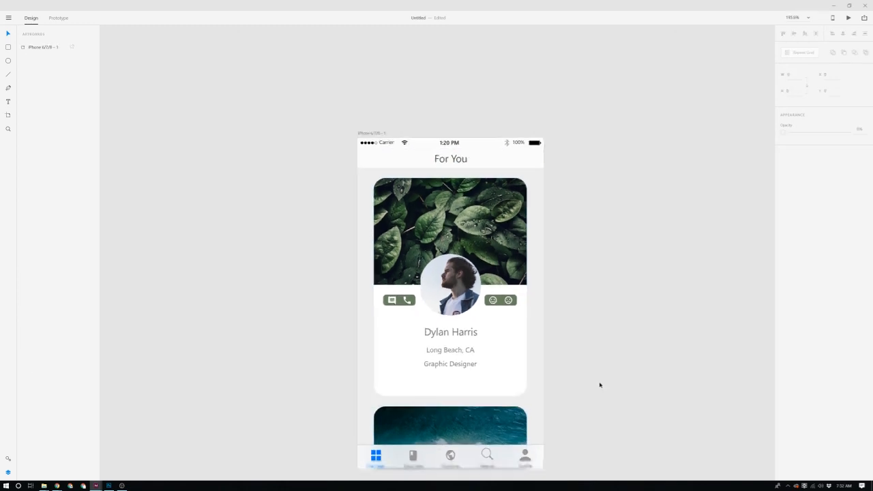
pyautogui.scroll(1, 482, 185)
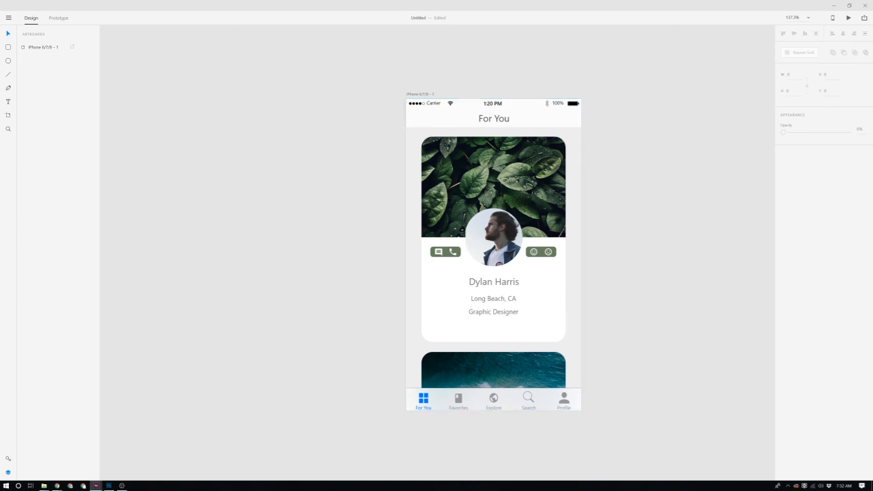
pyautogui.hotkey('alt', 'Tab')
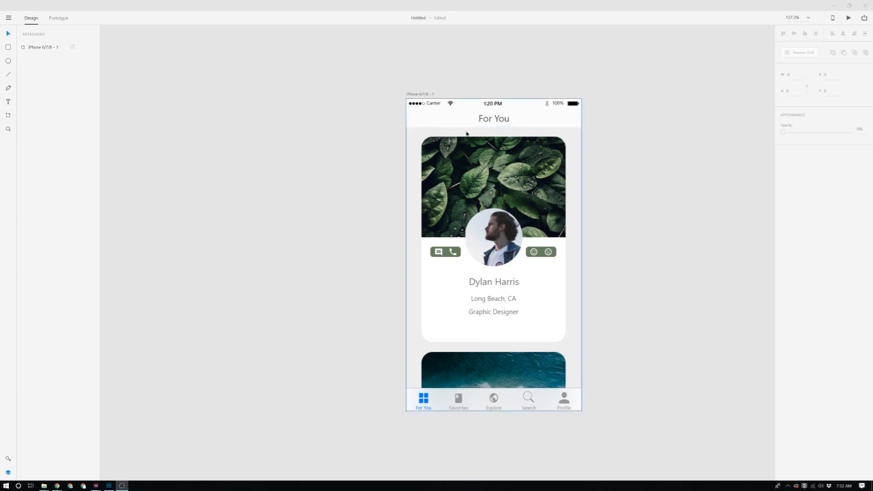
pyautogui.click(632, 182)
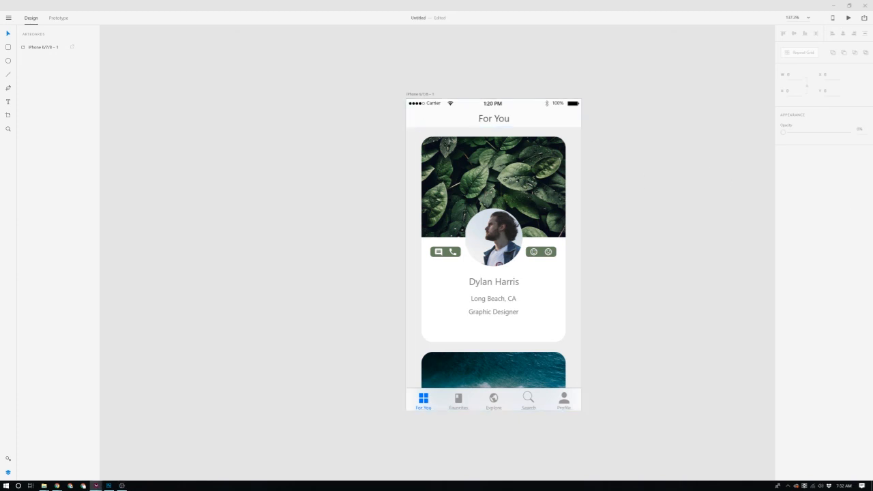